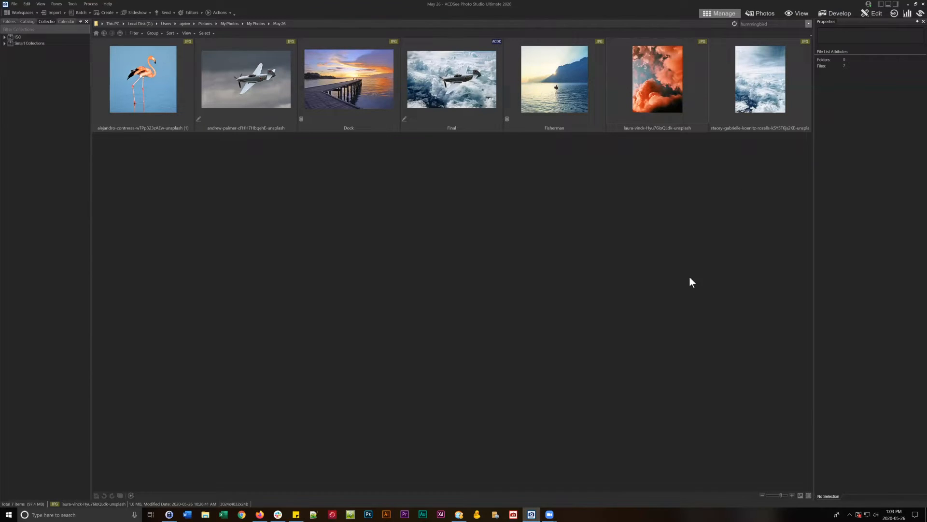
Open the Dock photo for layered editing in Edit mode.
mouse_move(633, 127)
left_click(398, 132)
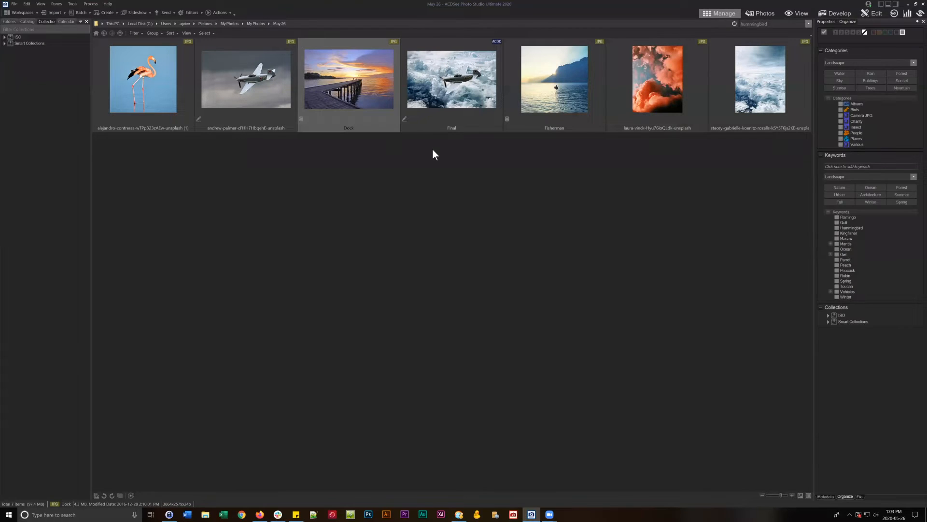
mouse_move(358, 79)
left_click(871, 12)
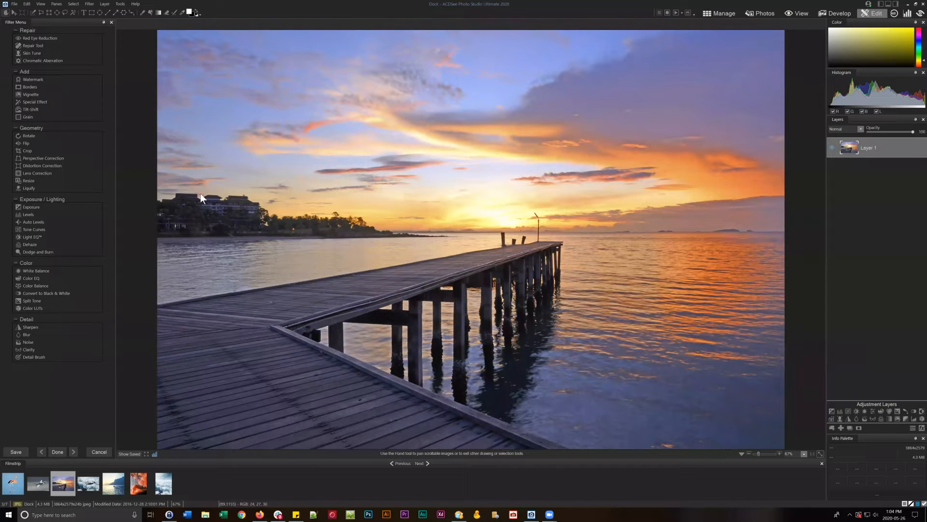
Select the whole sky down to the horizon with a rectangular selection and deselect it.
left_click(50, 12)
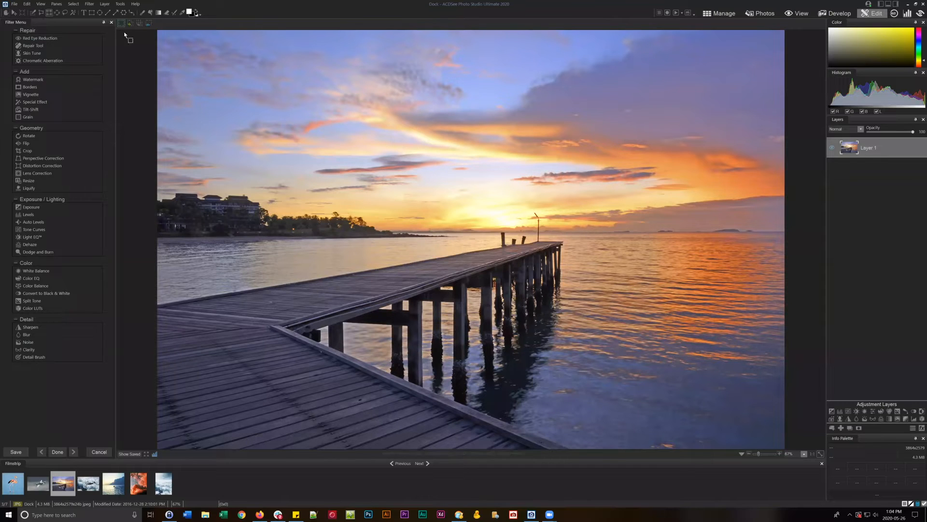
left_click_drag(145, 237, 796, 20)
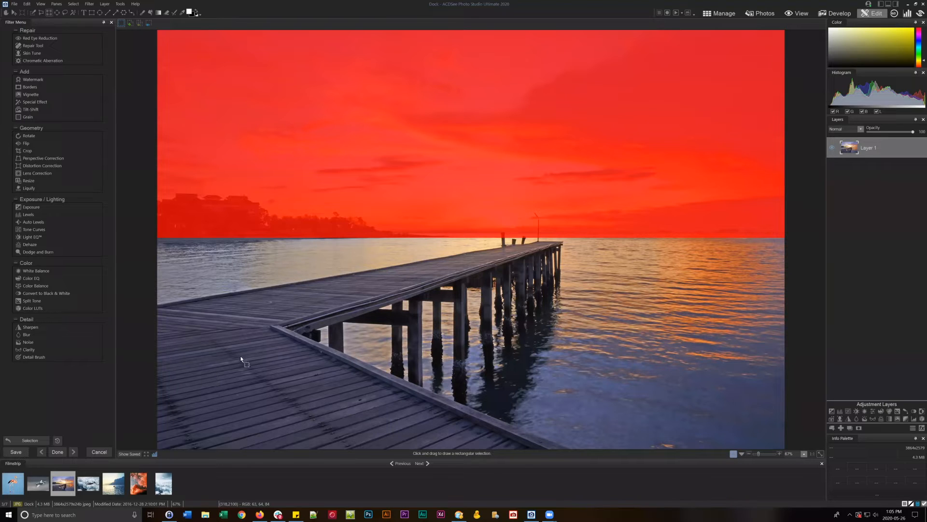
left_click(73, 4)
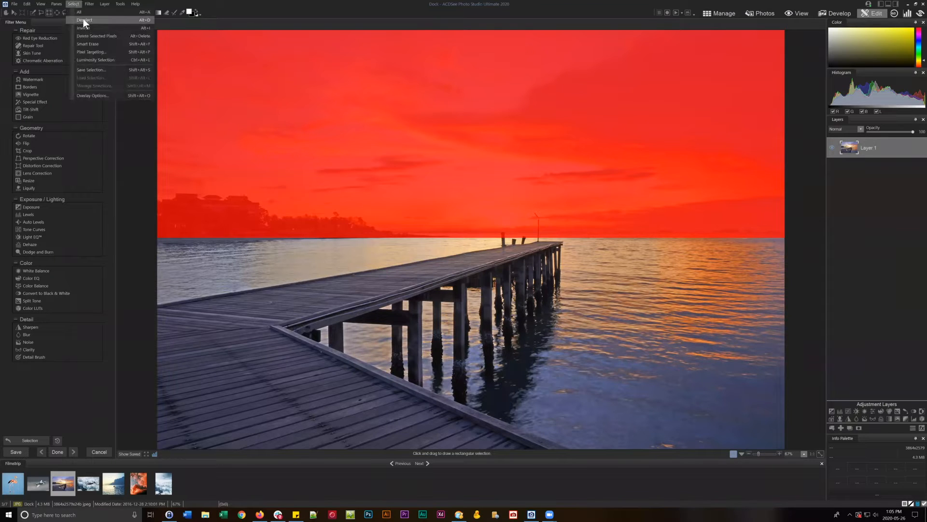
left_click(83, 19)
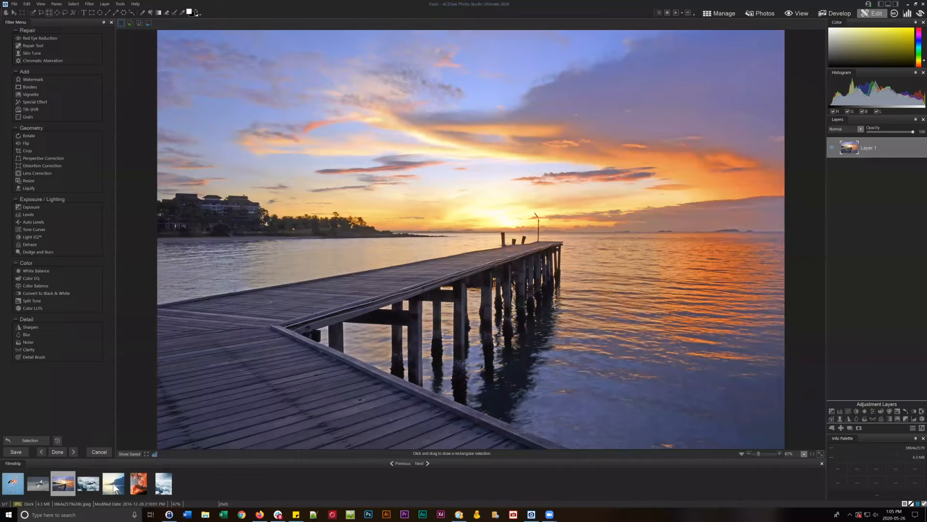
Add the Fisherman photo as a new layer above the dock image and move it roughly to the middle.
left_click_drag(114, 482, 880, 168)
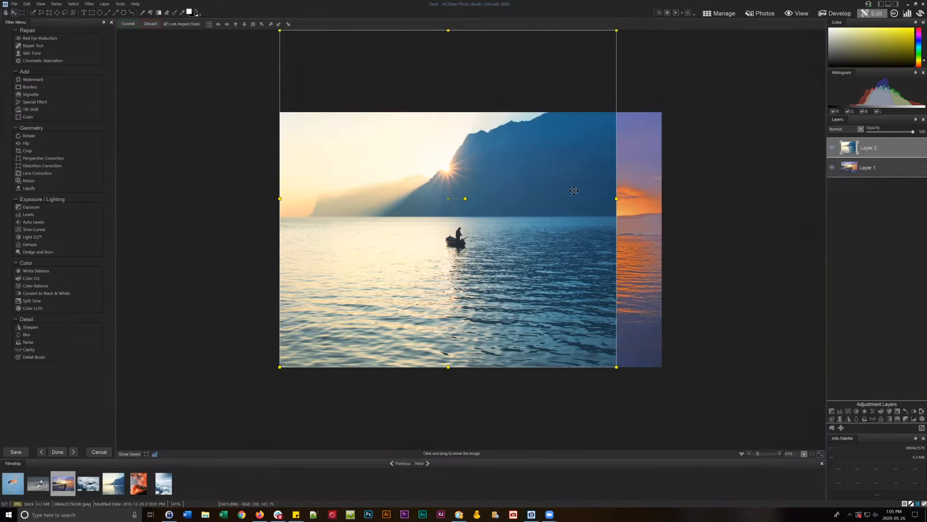
left_click_drag(559, 181, 589, 197)
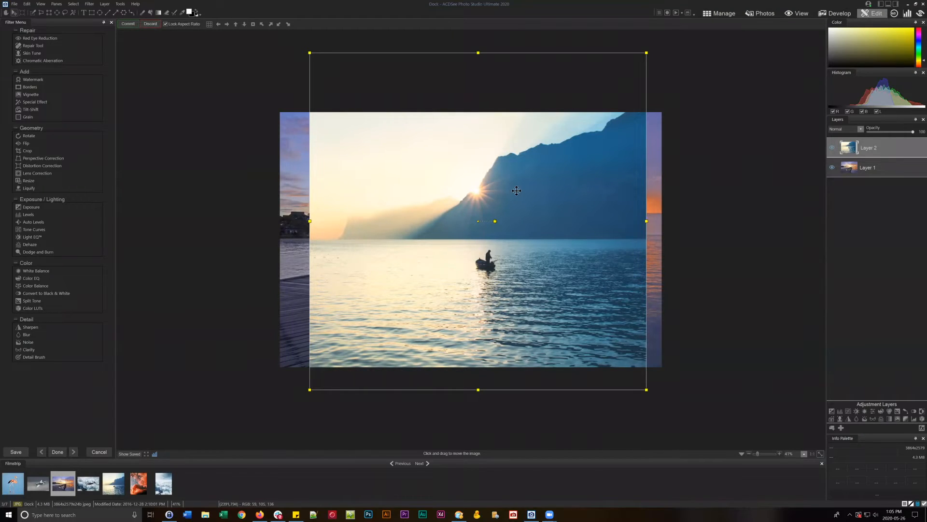
left_click_drag(516, 190, 517, 196)
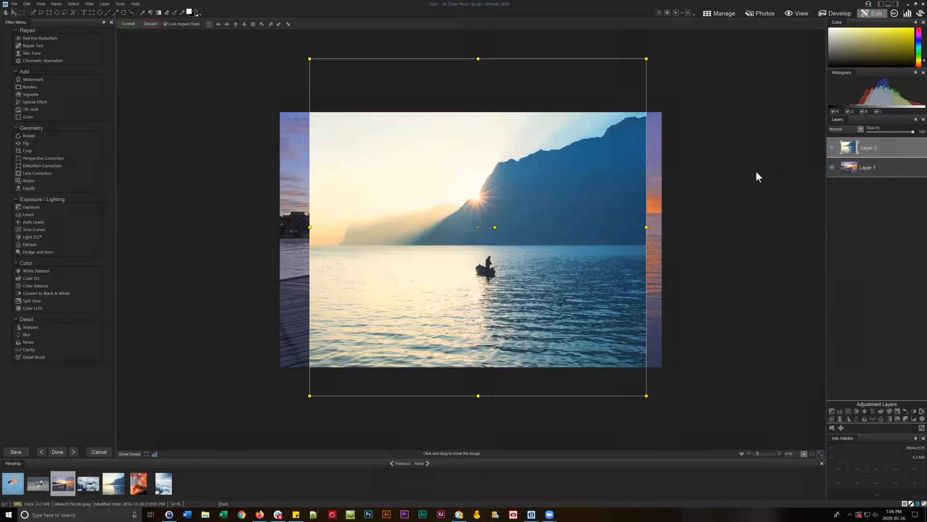
Set the fisherman layer to Multiply and enlarge and reposition it until it covers the entire dock image.
left_click(860, 129)
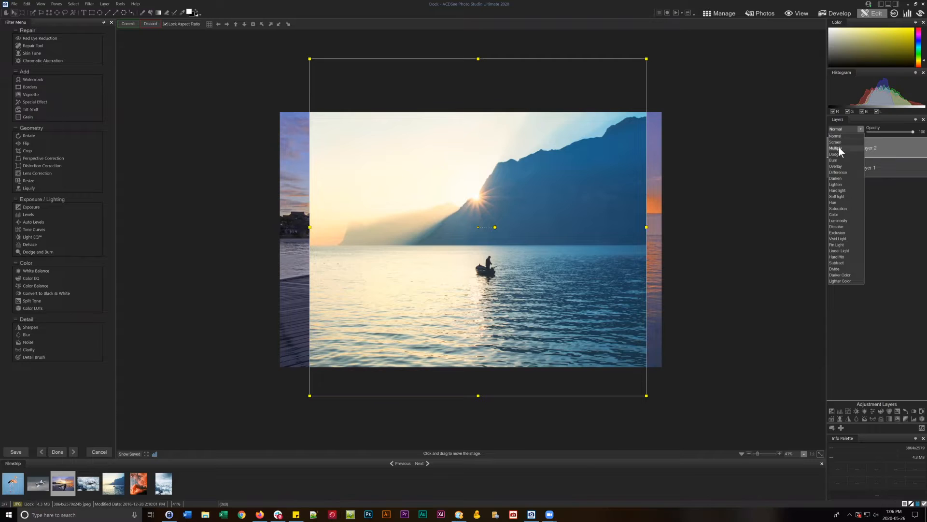
left_click(839, 148)
mouse_move(530, 221)
left_mouse_down()
mouse_move(523, 215)
mouse_move(550, 216)
mouse_move(541, 214)
left_mouse_up()
left_click_drag(327, 57, 222, 4)
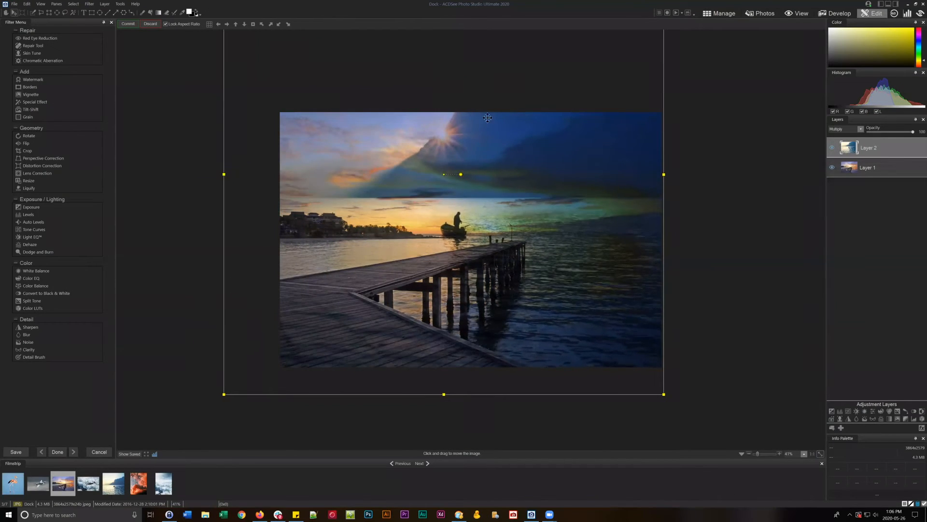
left_click_drag(510, 149, 506, 186)
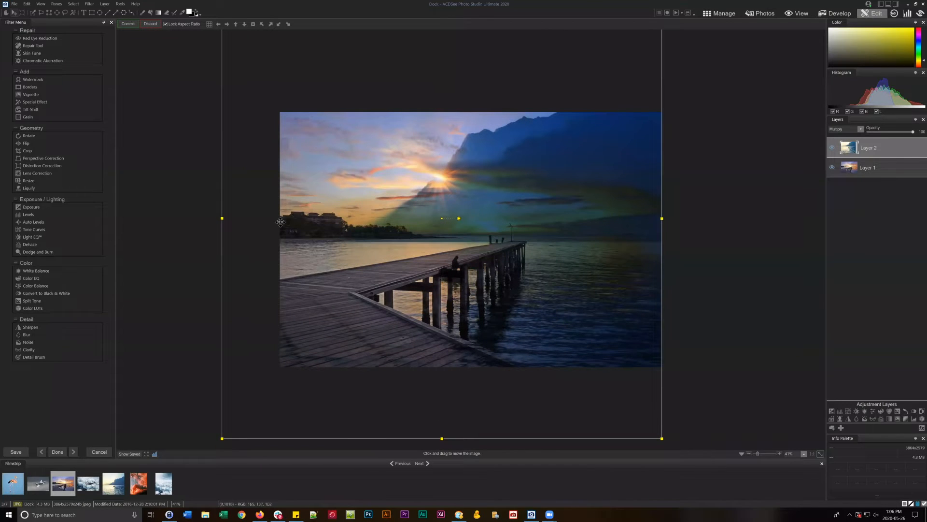
left_click_drag(544, 209, 545, 209)
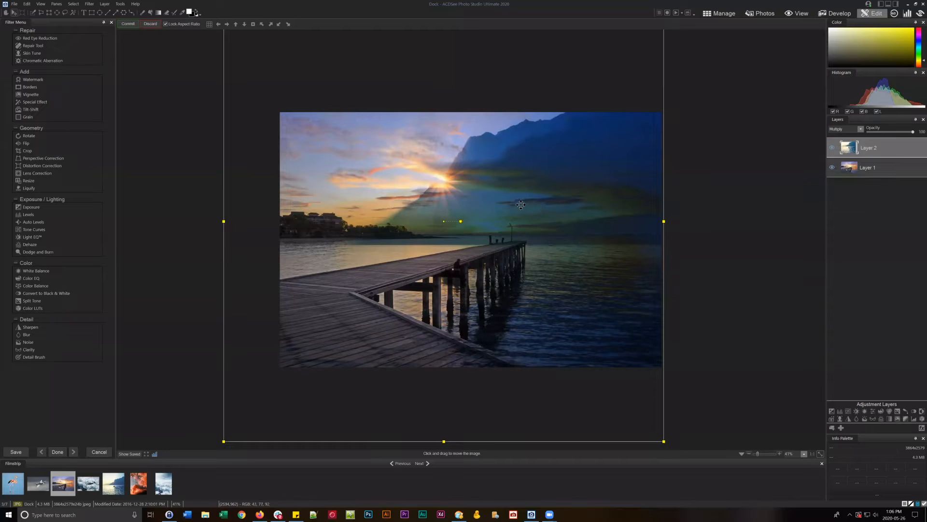
Return the fisherman layer to Normal blending and commit its new size and position.
left_click(843, 130)
left_click(840, 134)
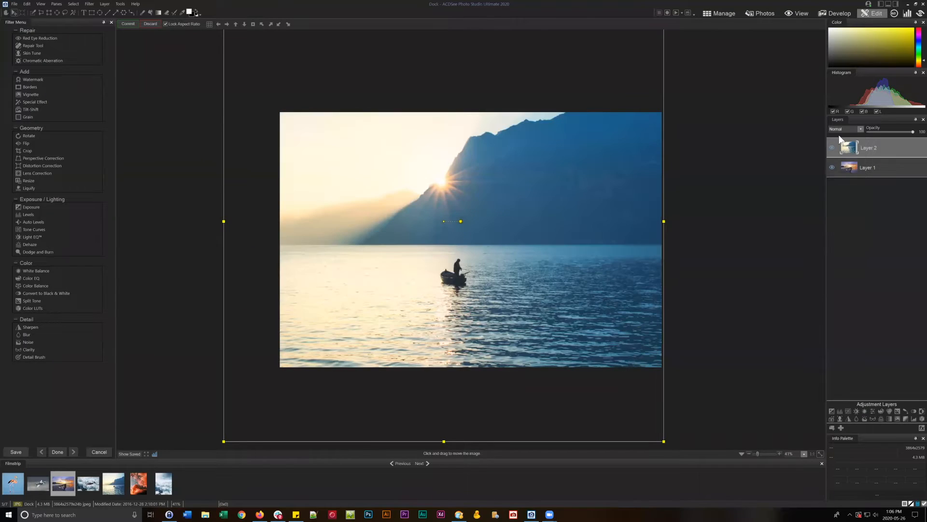
left_click(128, 24)
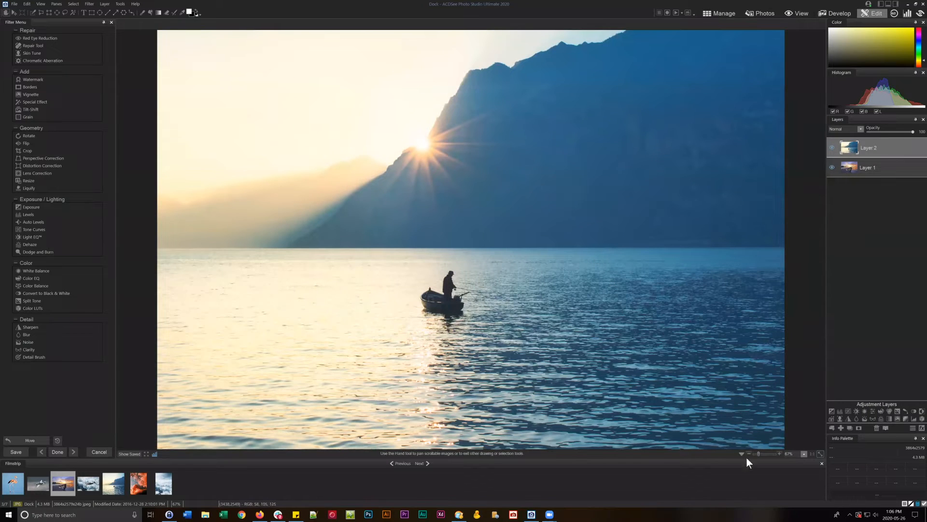
Move the fisherman layer below the dock layer and back above it.
left_click(749, 454)
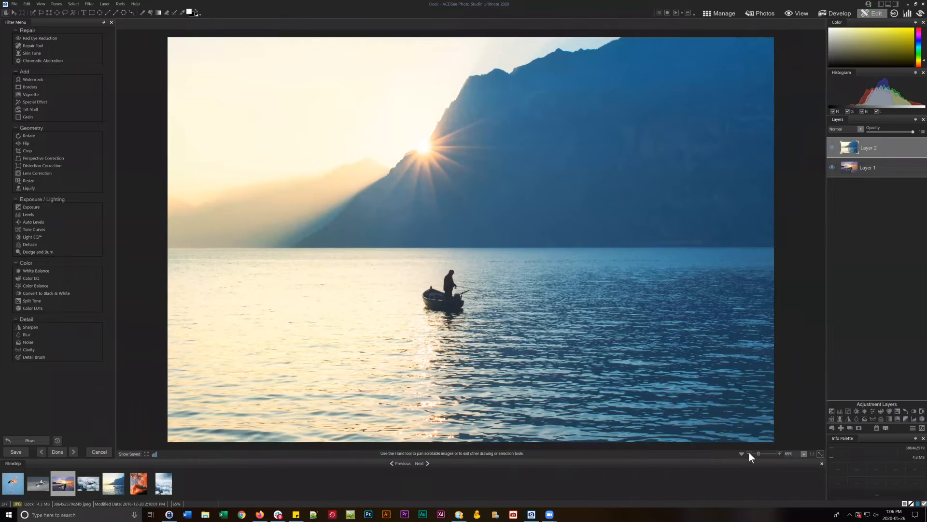
left_click(749, 453)
left_click(748, 454)
left_click(748, 453)
left_click(749, 453)
left_click(749, 453)
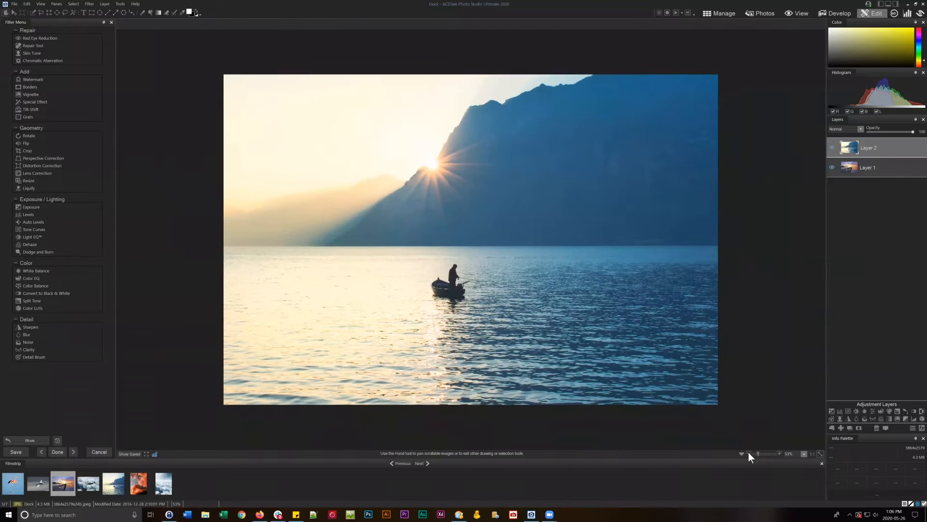
left_click(749, 453)
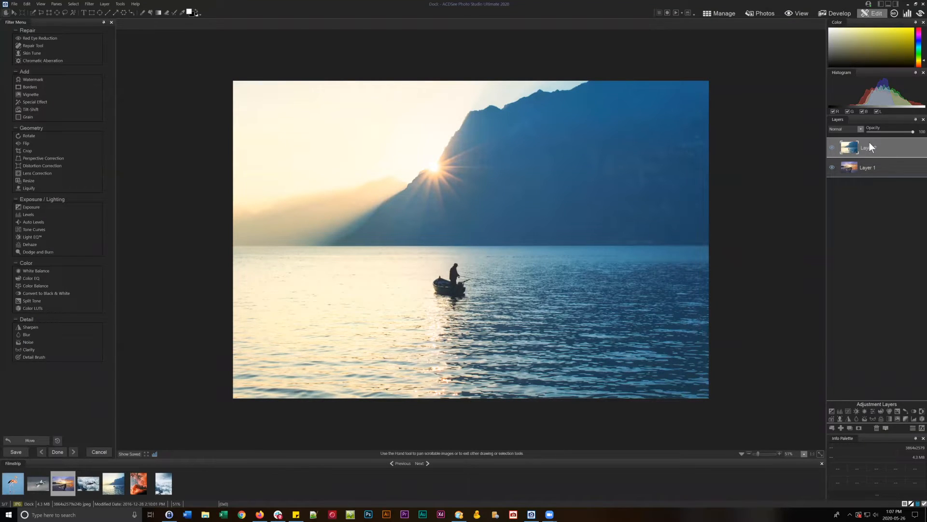
left_click_drag(869, 142, 871, 178)
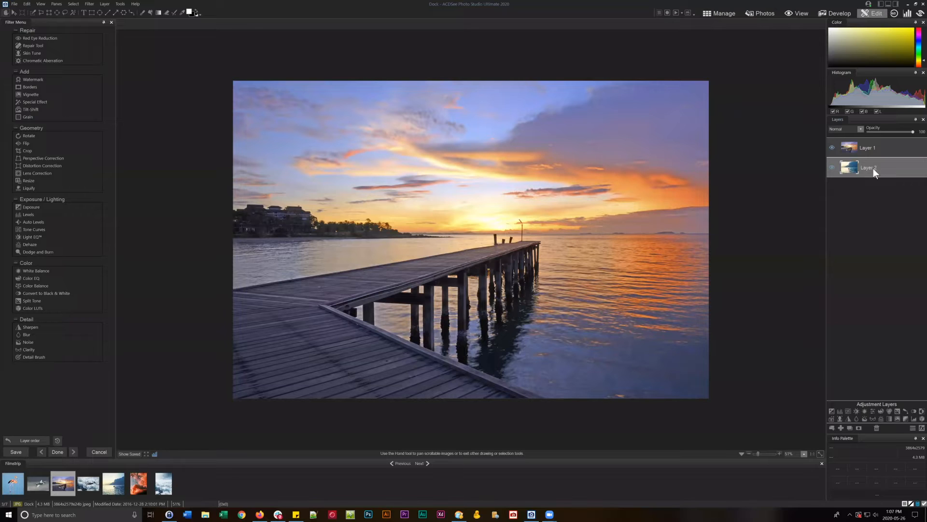
left_click_drag(871, 167, 867, 140)
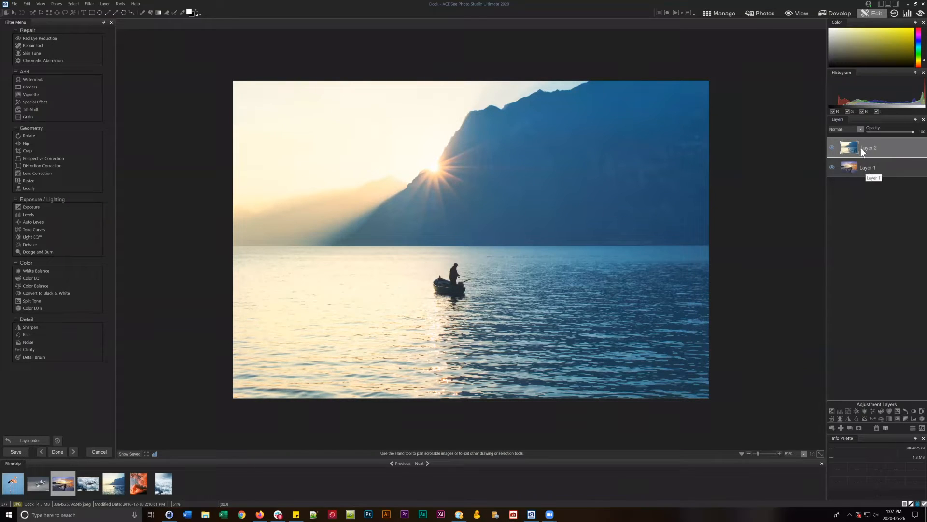
Try the Overlay and Multiply blend modes on the fisherman layer and return it to Normal.
left_click(859, 129)
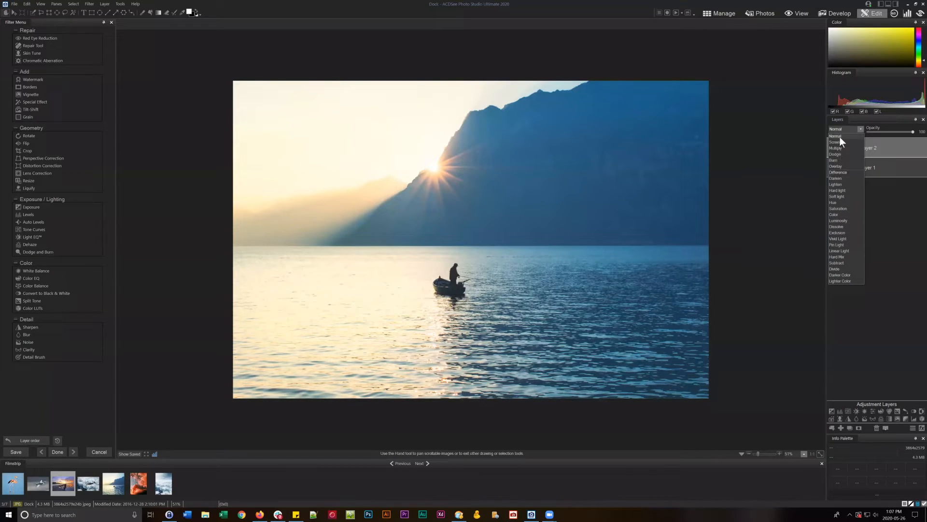
left_click(838, 165)
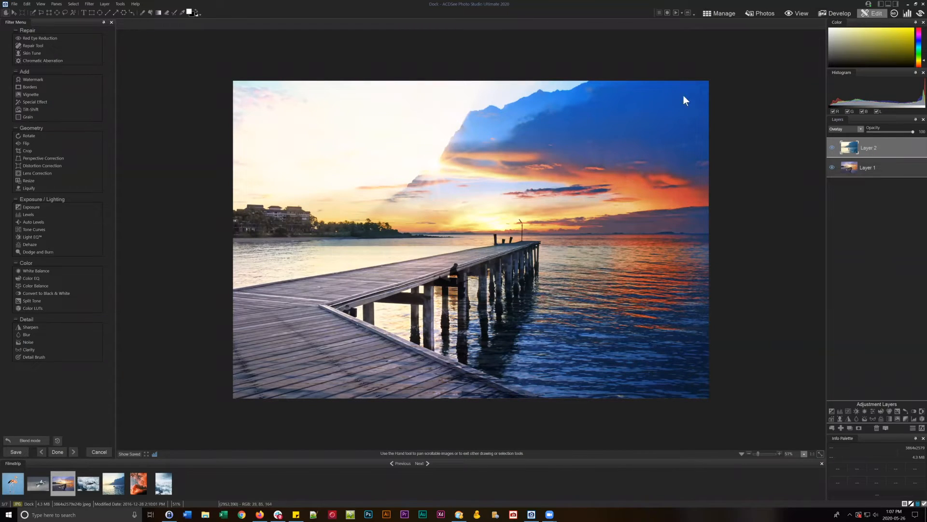
left_click(848, 127)
left_click(838, 145)
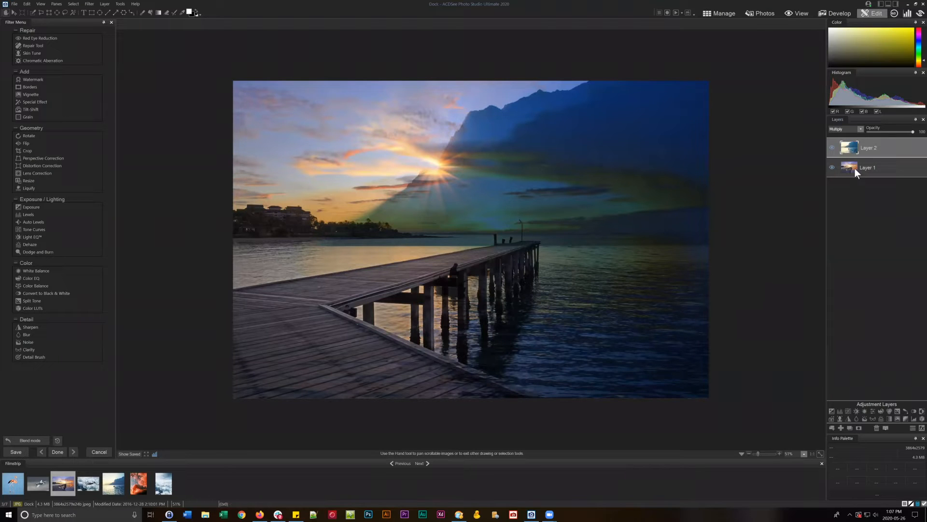
left_click(855, 129)
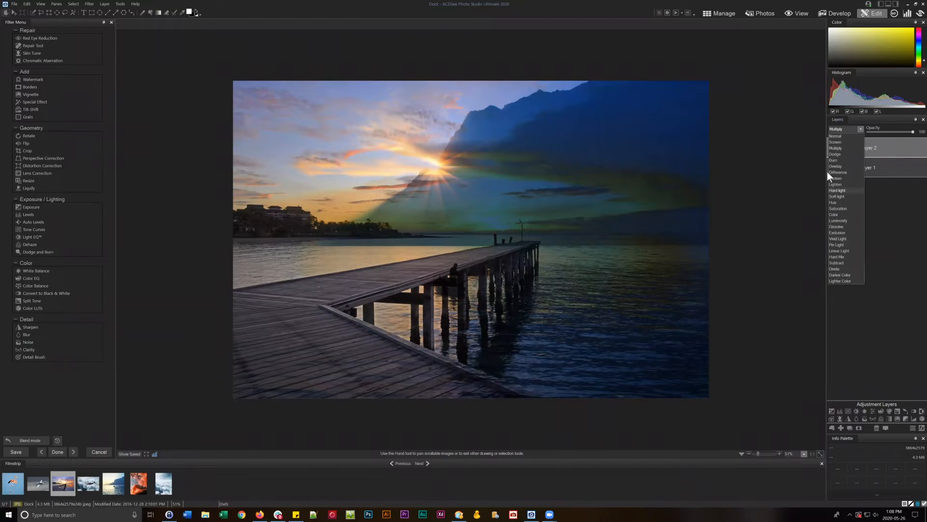
left_click(841, 137)
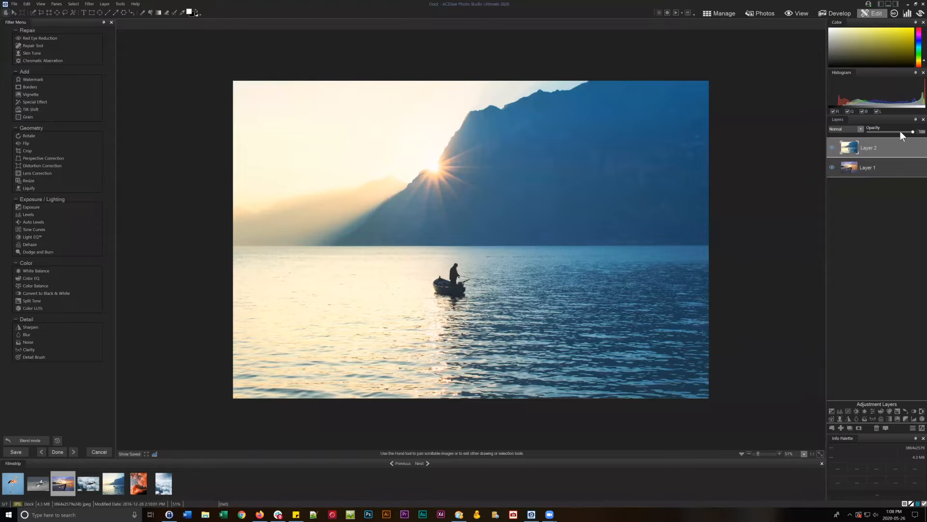
Lower the fisherman layer's opacity to its minimum, restore it to 100, and hide and show the layer.
left_click_drag(905, 131, 863, 135)
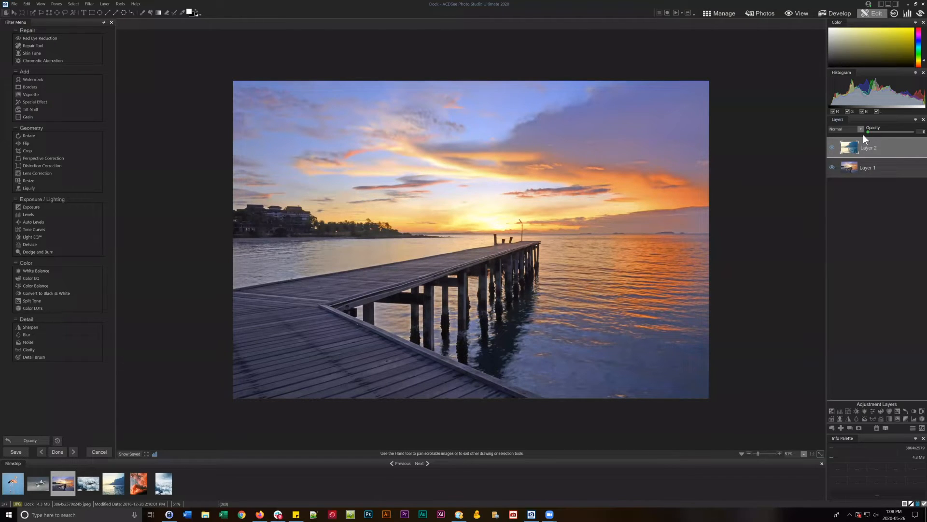
left_click_drag(871, 135, 916, 135)
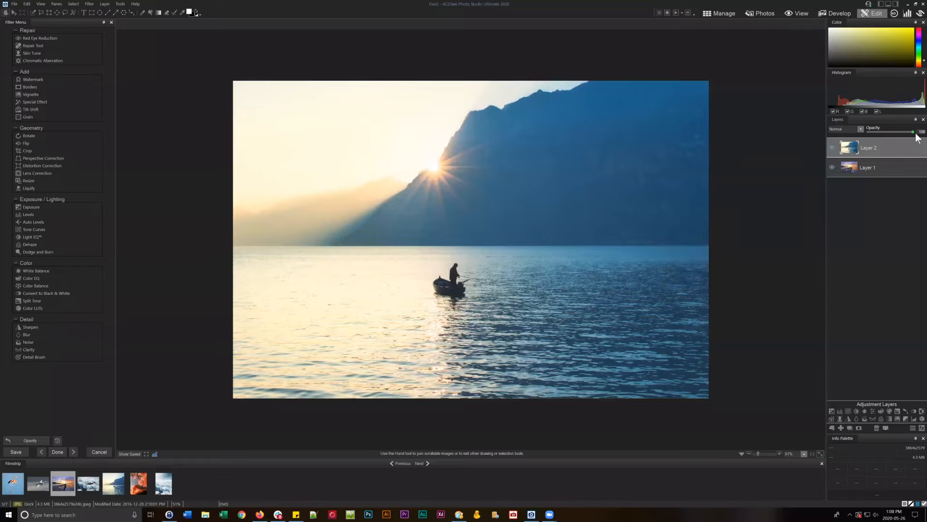
mouse_move(902, 132)
left_mouse_down()
mouse_move(891, 132)
mouse_move(917, 136)
left_mouse_up()
left_click(831, 148)
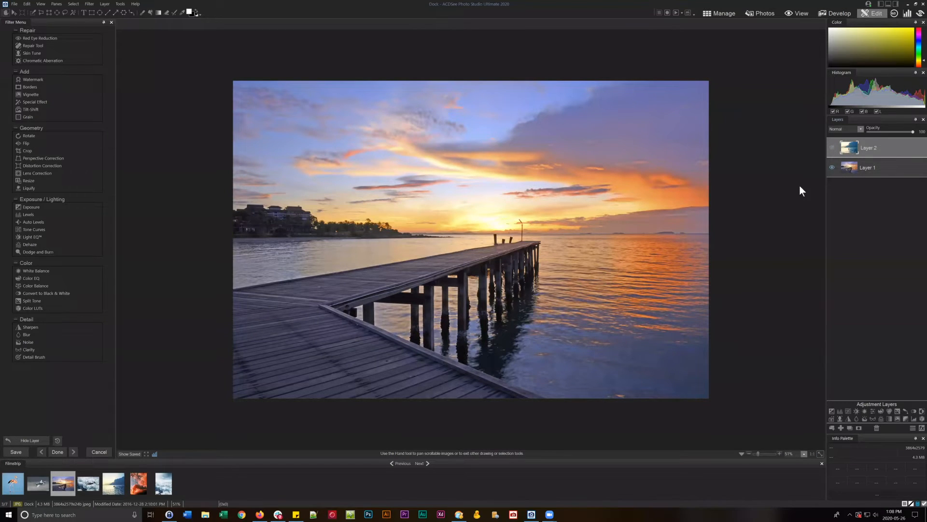
left_click(832, 148)
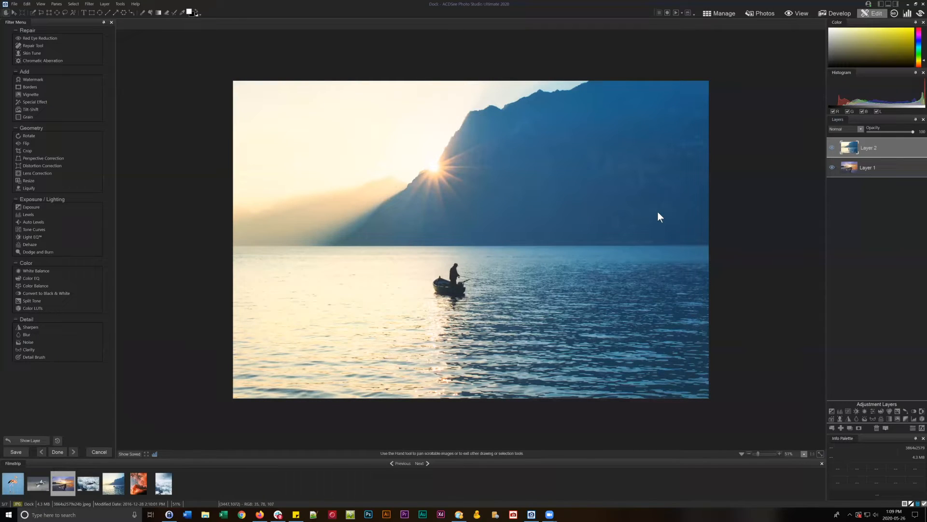
left_click(58, 4)
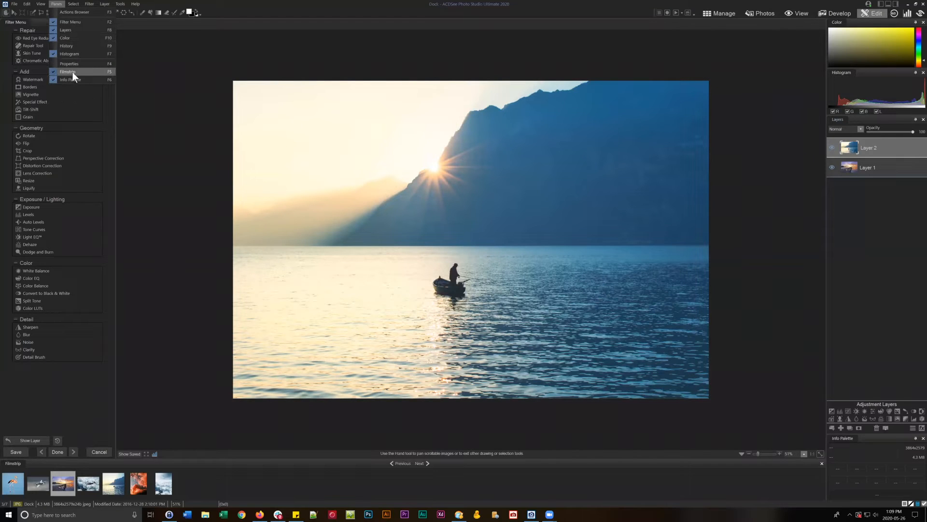
left_click(262, 56)
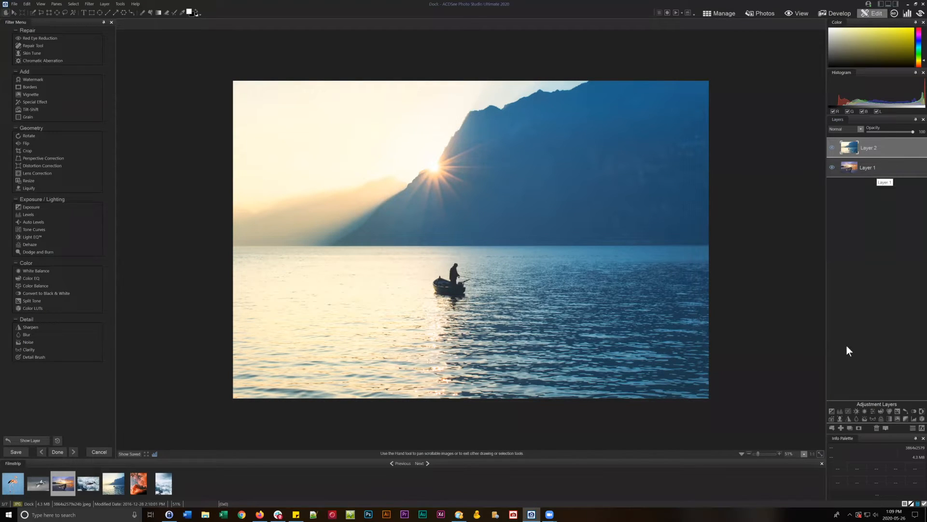
Add a layer mask to the fisherman layer and invert the mask to black.
left_click(858, 428)
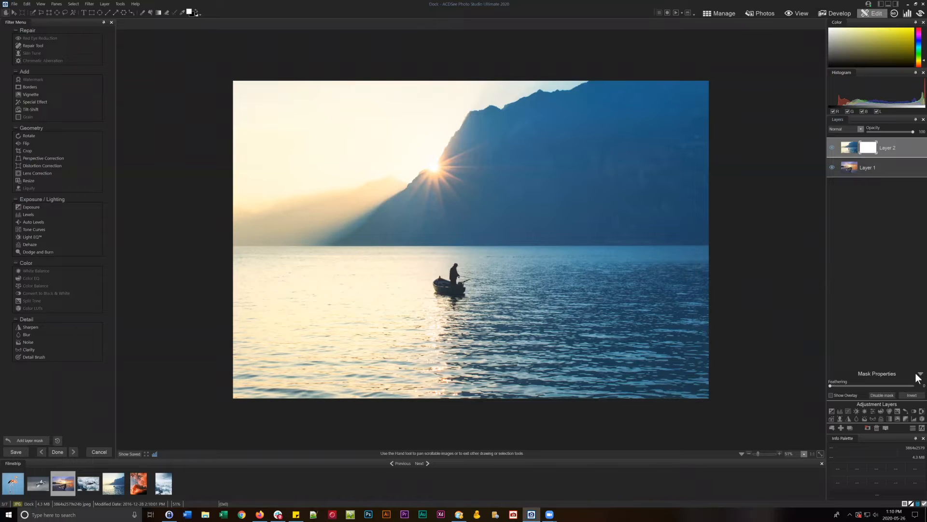
left_click(912, 395)
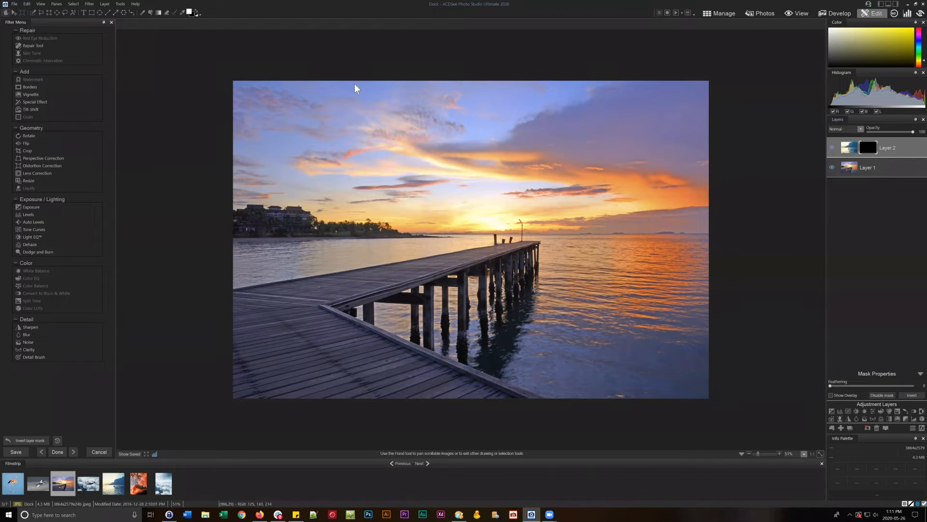
Try brushing white strokes directly onto the fisherman layer's image instead of its black mask.
left_click(142, 14)
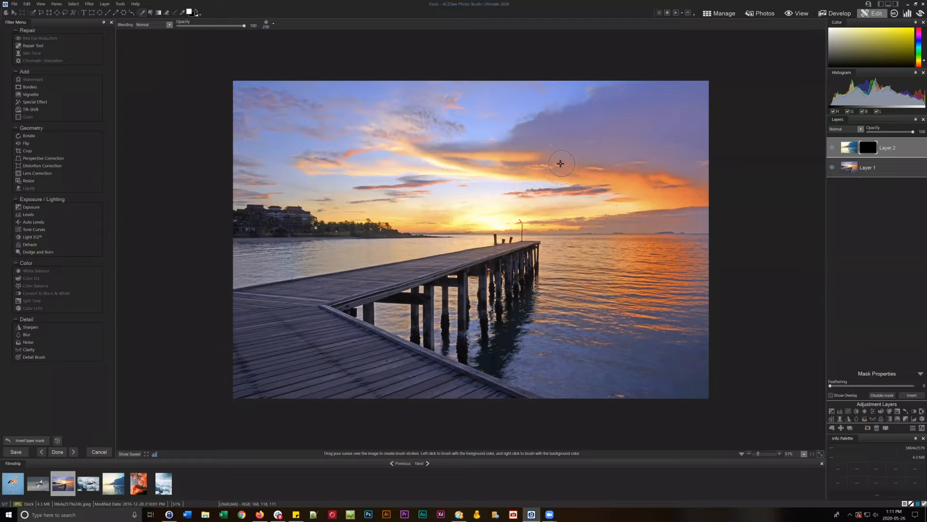
left_click(850, 148)
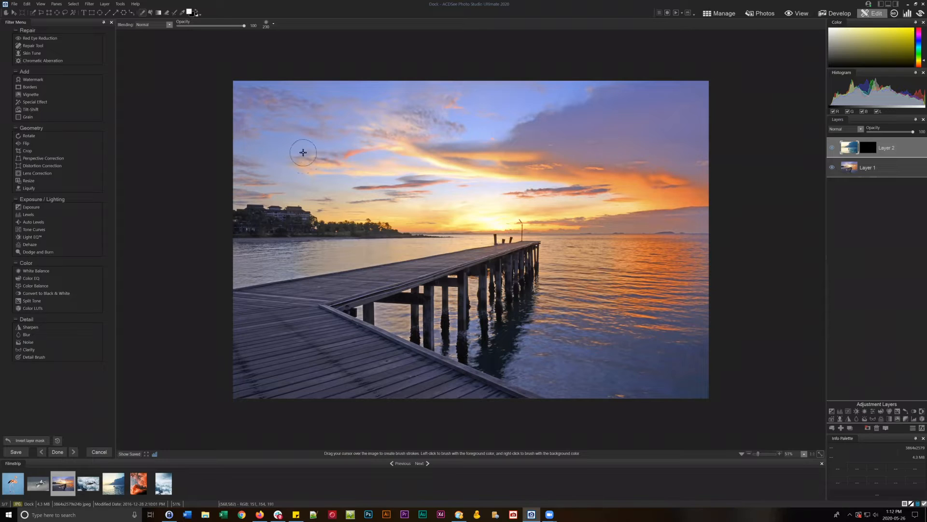
left_click_drag(303, 153, 622, 163)
left_click(168, 25)
left_click(167, 23)
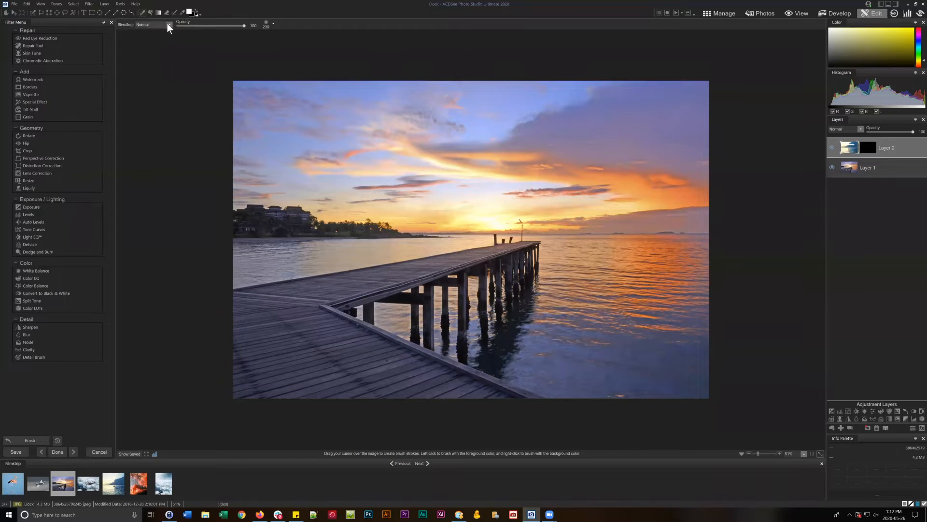
Invert the fisherman layer's mask to show the strokes painted on the image, and undo both the inversion and the strokes.
left_click(868, 148)
left_click(911, 396)
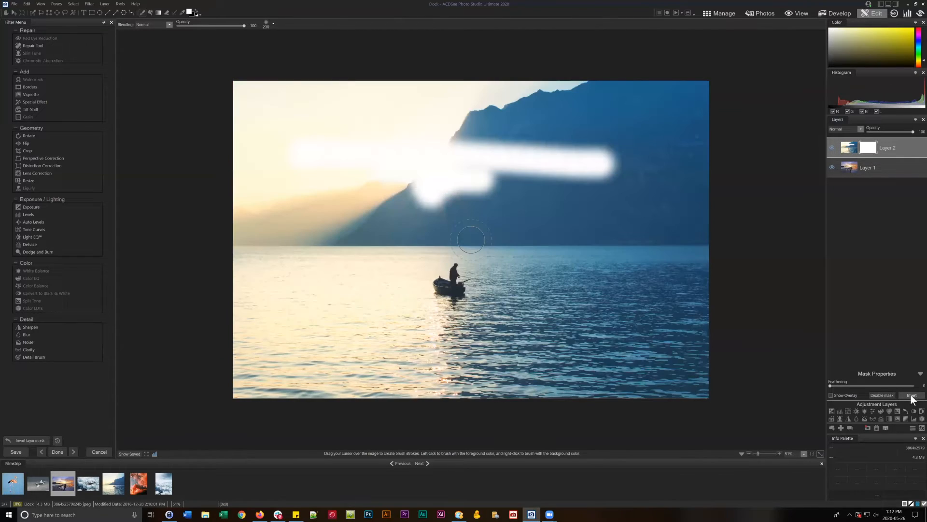
left_click(849, 148)
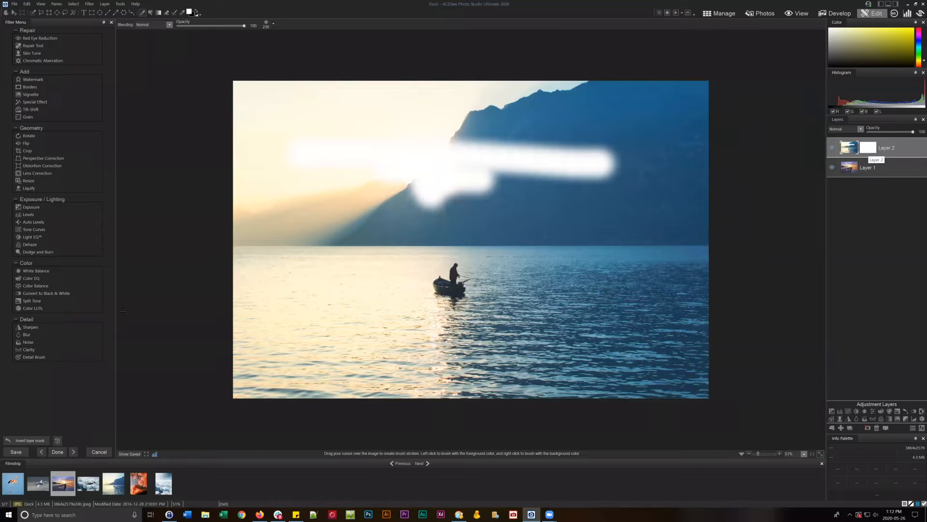
left_click(31, 439)
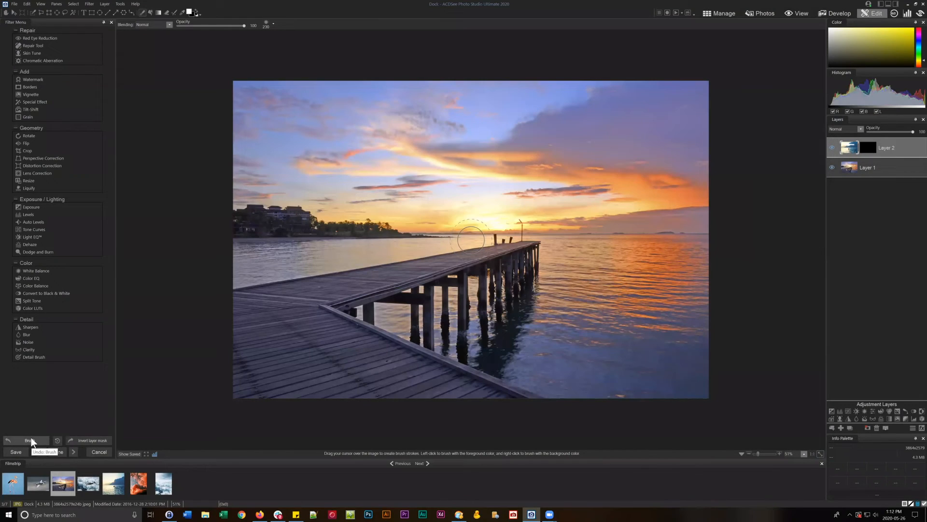
Paint white on the fisherman layer's mask across the sky to reveal its sky, sun and mountain above the dock.
left_click(868, 145)
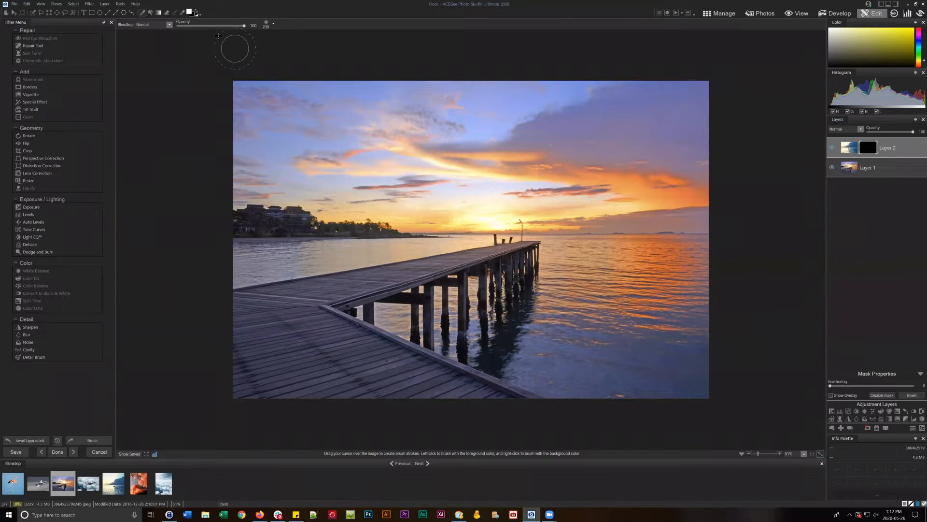
left_click_drag(235, 93, 296, 92)
mouse_move(579, 91)
left_mouse_down()
mouse_move(740, 88)
mouse_move(727, 109)
mouse_move(444, 108)
mouse_move(218, 122)
mouse_move(753, 116)
mouse_move(707, 131)
mouse_move(232, 137)
mouse_move(733, 133)
left_mouse_up()
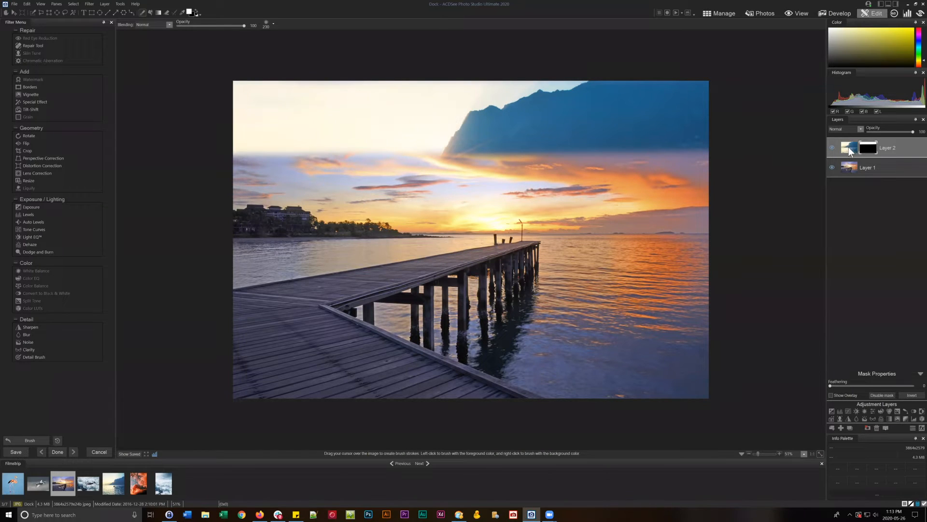
mouse_move(724, 151)
left_mouse_down()
mouse_move(210, 158)
mouse_move(645, 170)
mouse_move(731, 182)
mouse_move(419, 183)
mouse_move(544, 195)
mouse_move(435, 209)
mouse_move(583, 226)
mouse_move(731, 215)
mouse_move(640, 198)
mouse_move(522, 196)
mouse_move(465, 217)
mouse_move(484, 218)
mouse_move(212, 221)
mouse_move(415, 201)
mouse_move(271, 201)
mouse_move(334, 187)
mouse_move(317, 182)
mouse_move(507, 184)
mouse_move(473, 184)
mouse_move(493, 175)
left_mouse_up()
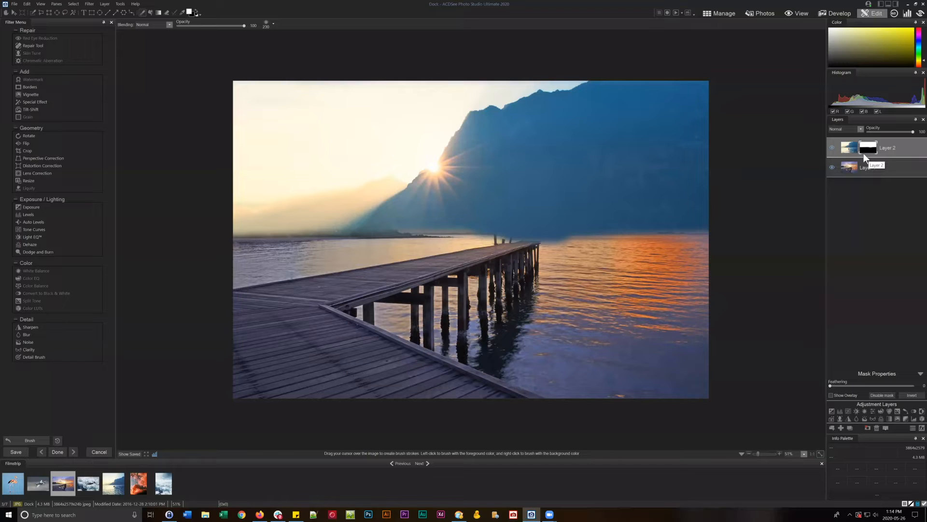
Try a white brush stroke over the mountain with the fisherman image selected instead of the mask, and undo it.
left_click(849, 148)
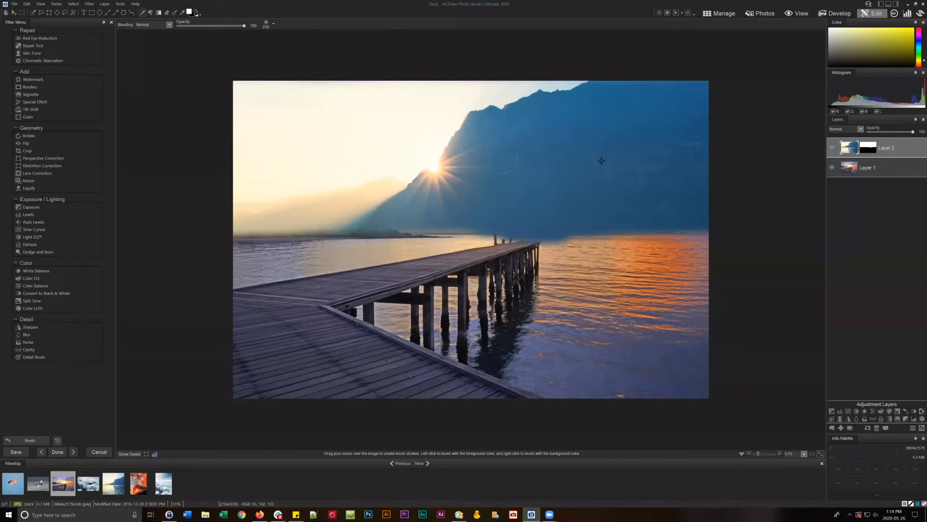
left_click_drag(502, 159, 642, 160)
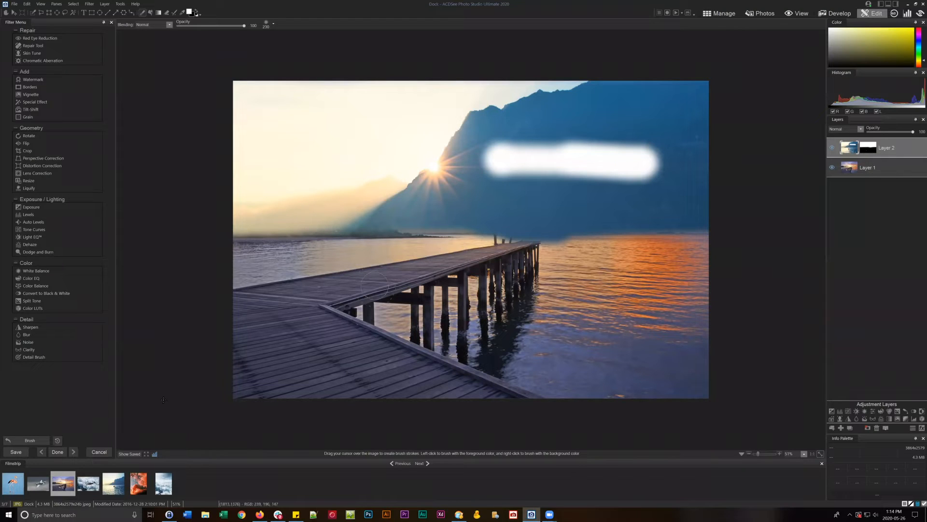
left_click(16, 442)
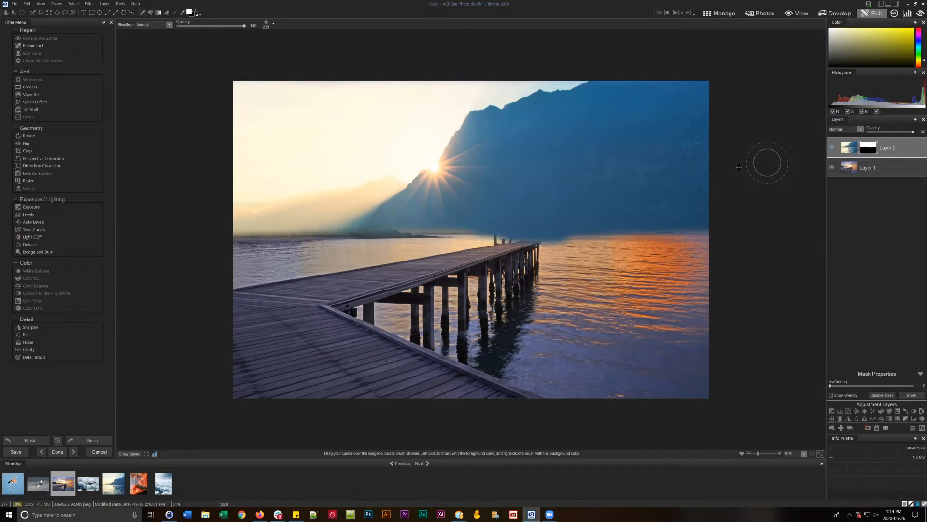
Extend the white mask painting down along the horizon, and hide and show the fisherman layer to compare.
left_click_drag(485, 217, 346, 218)
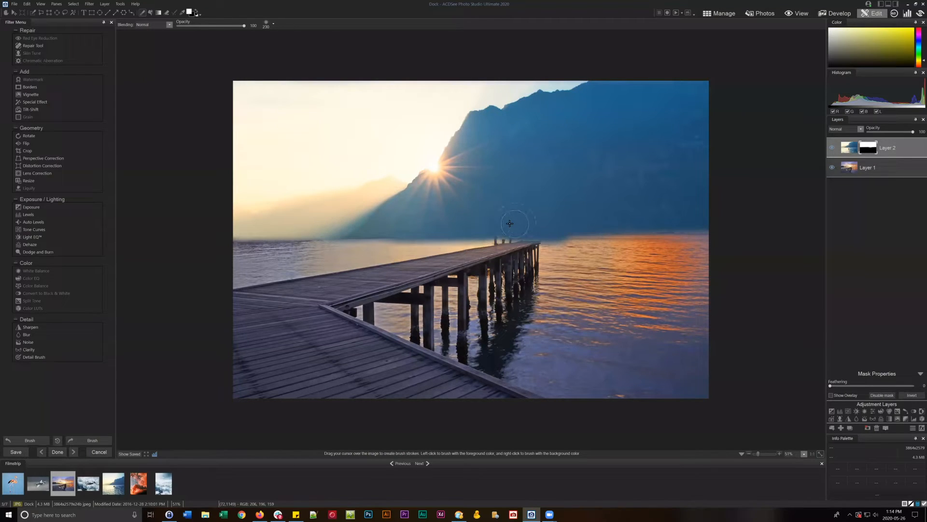
mouse_move(510, 223)
left_mouse_down()
mouse_move(655, 220)
mouse_move(600, 221)
left_mouse_up()
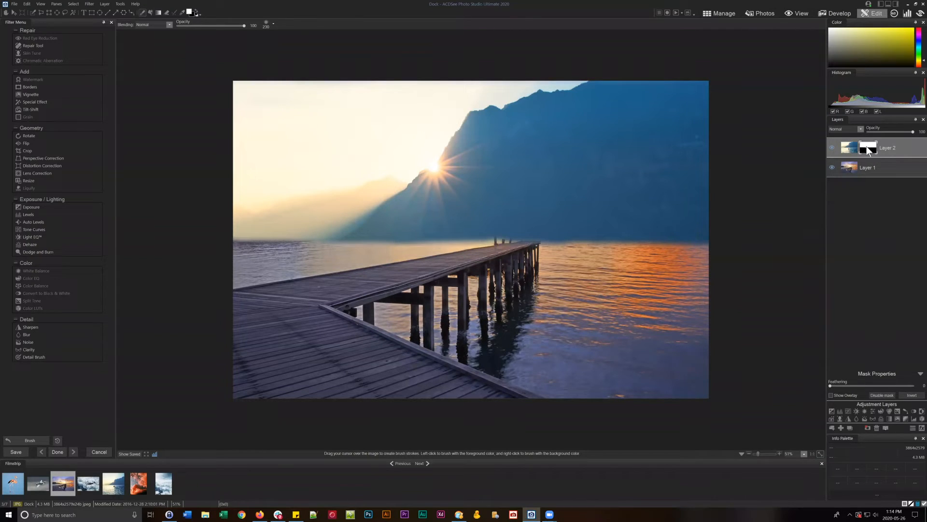
left_click(832, 147)
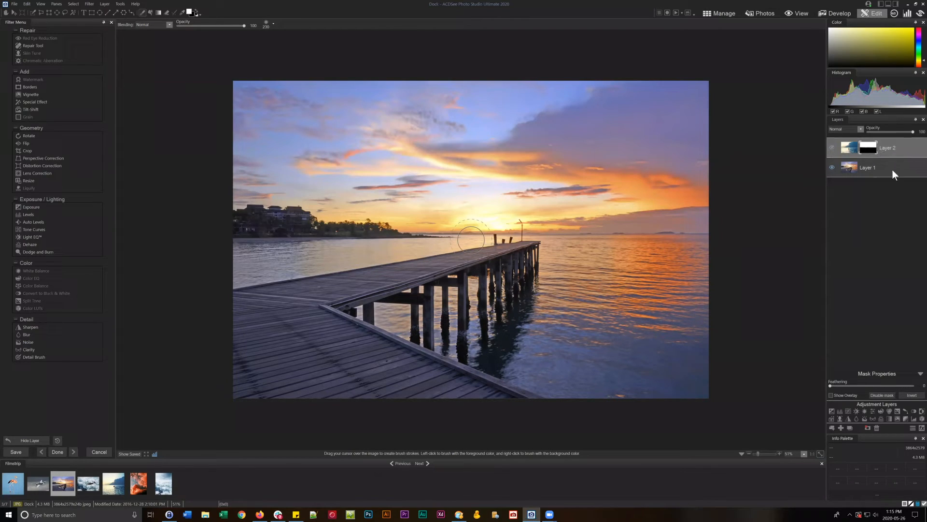
left_click(830, 146)
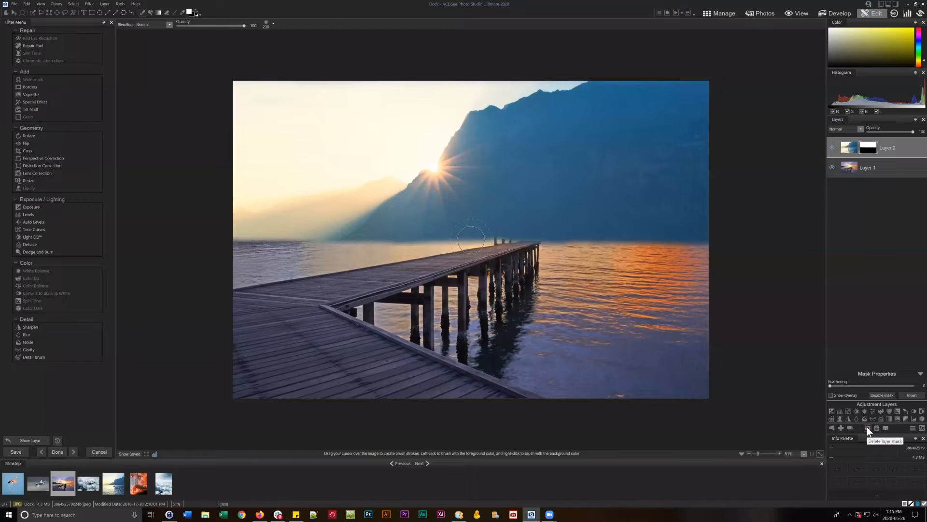
Invert the fisherman layer's mask to swap the revealed areas, and delete the layer mask.
left_click(870, 148)
left_click(912, 395)
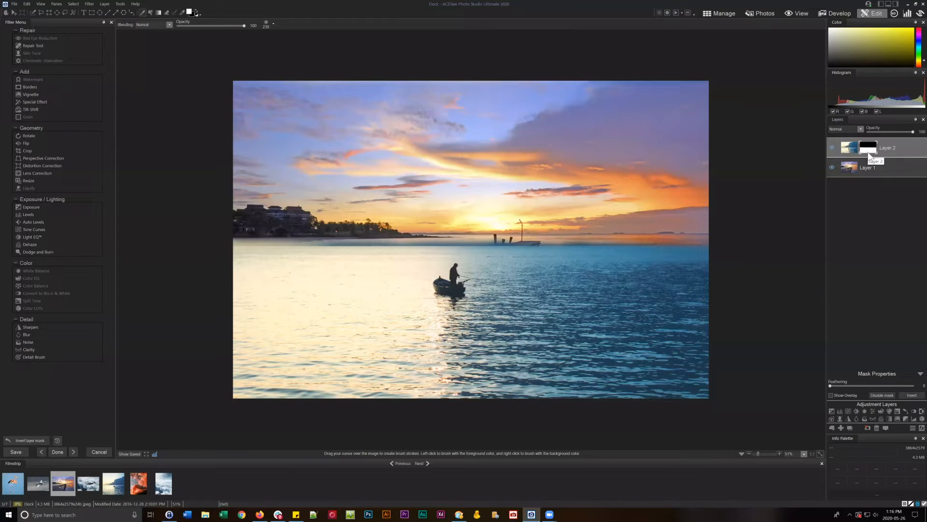
left_click(843, 147)
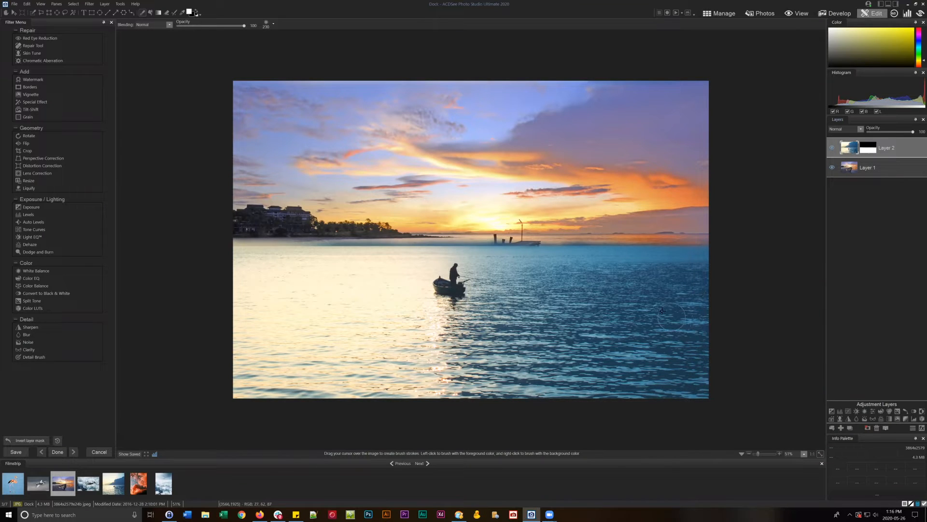
left_click(868, 428)
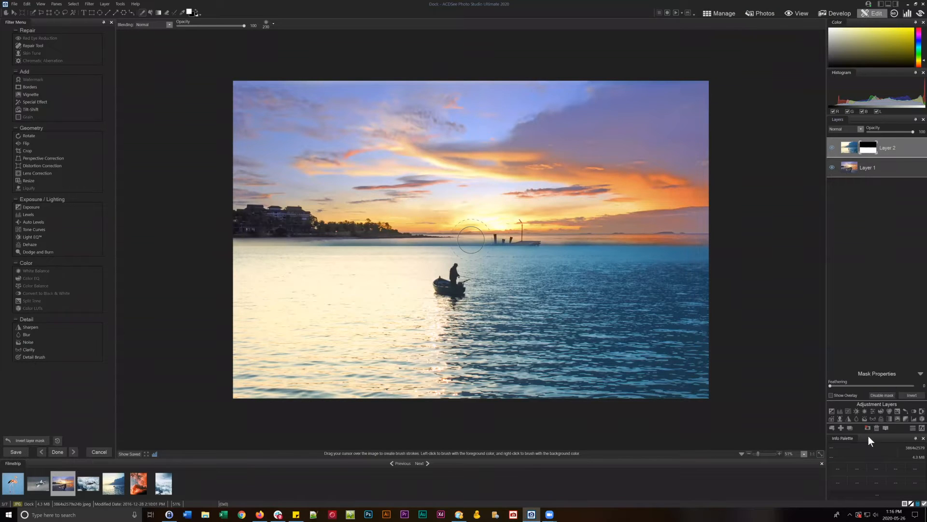
left_click(868, 428)
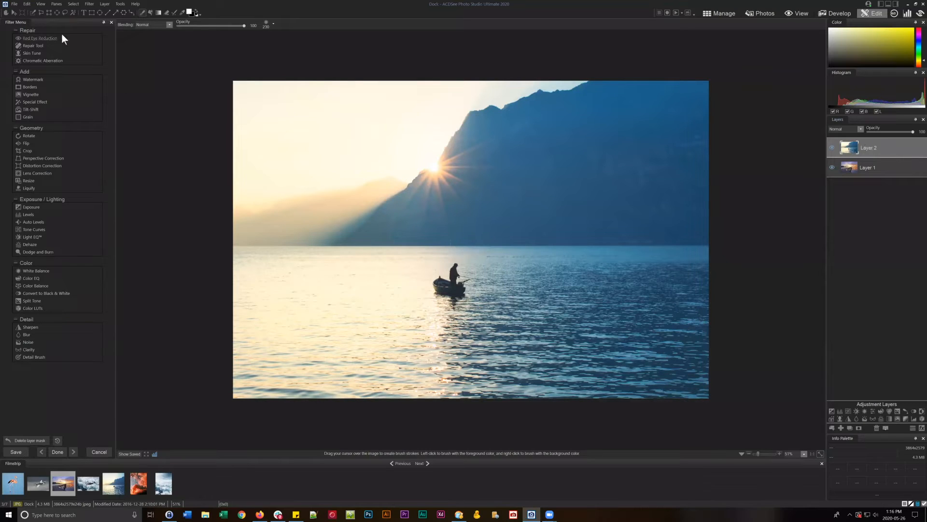
Make a rectangular selection of the fisherman photo from above the sky to just below the horizon and add a layer mask from it.
left_click(49, 12)
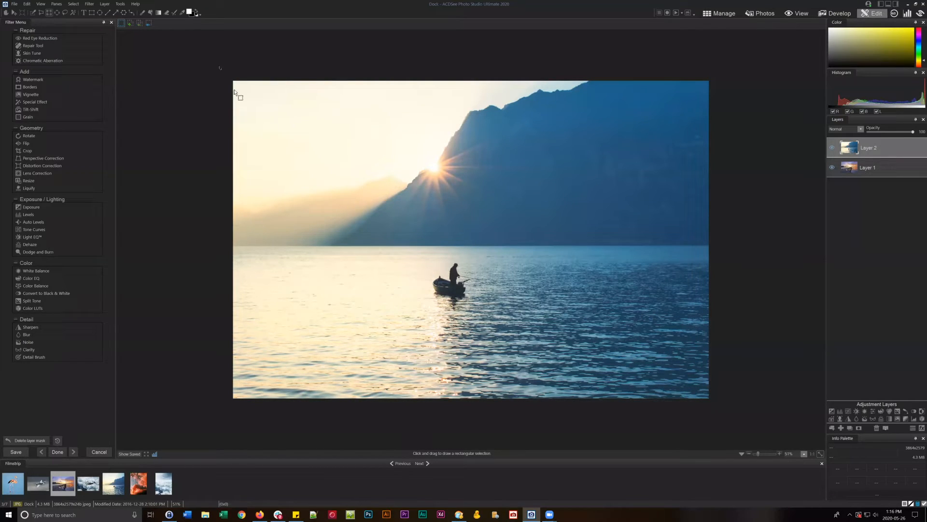
left_click_drag(219, 65, 720, 259)
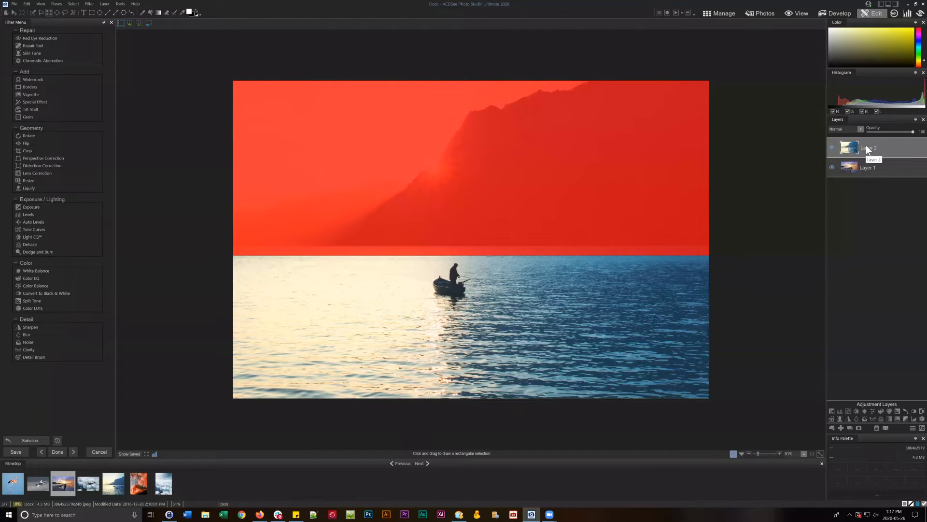
left_click(859, 427)
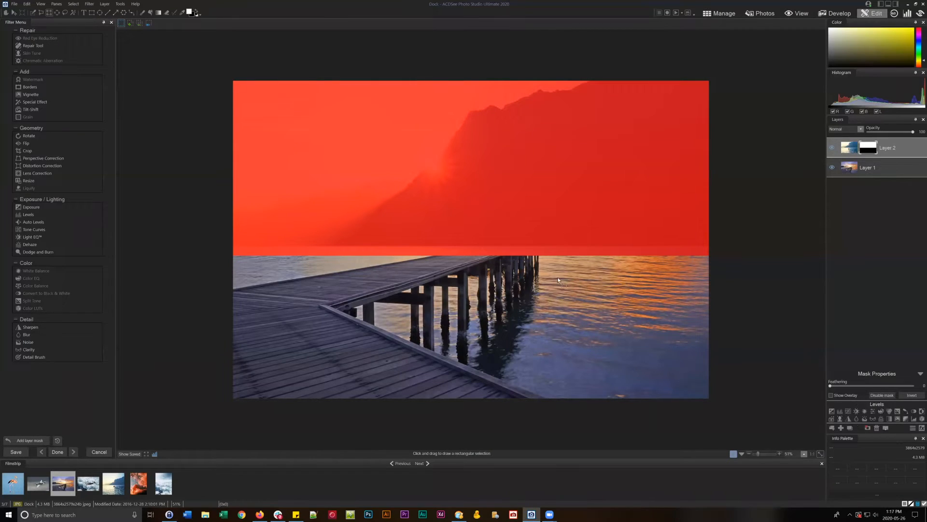
Deselect the area and raise the layer mask's feathering to just under half of its range.
left_click(73, 3)
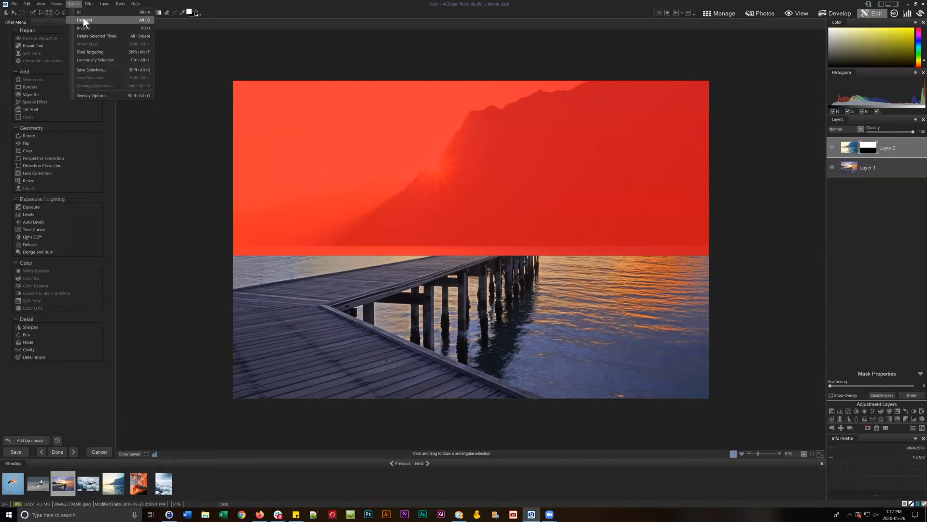
left_click(83, 18)
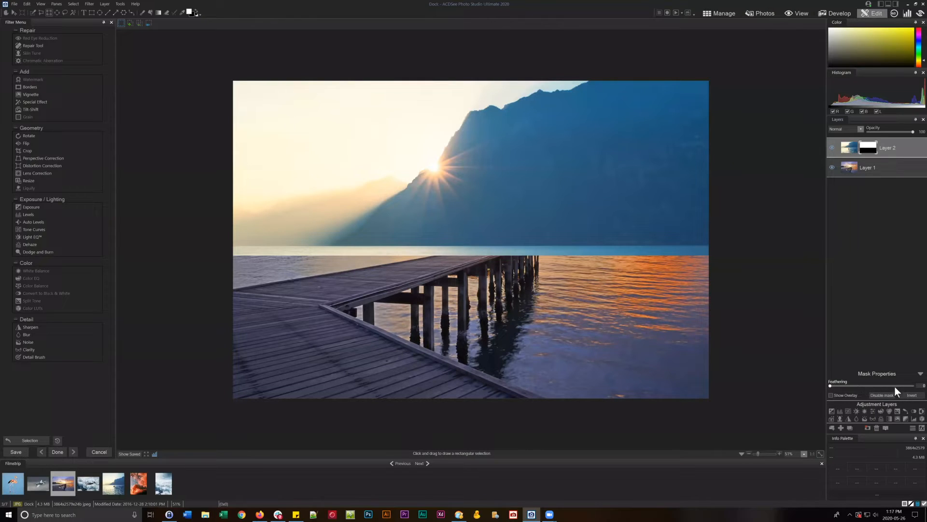
left_click_drag(830, 384, 862, 386)
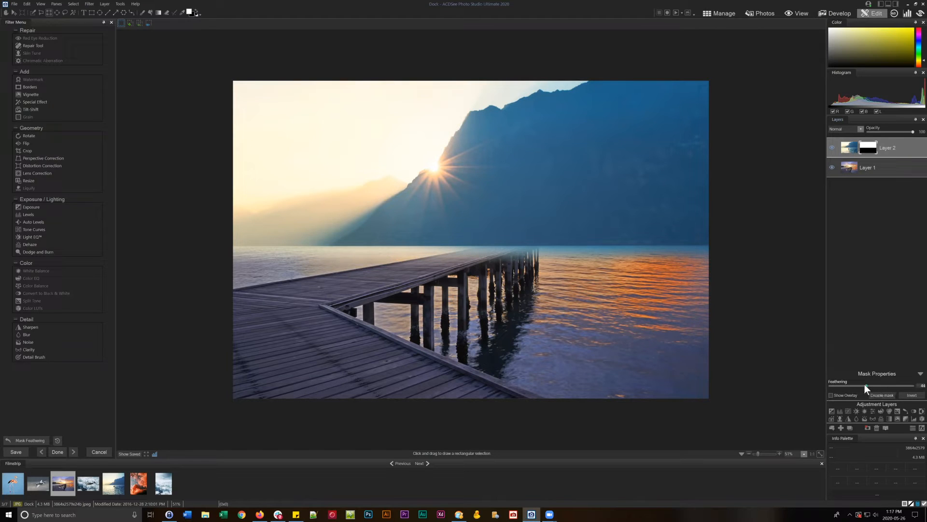
mouse_move(865, 385)
left_mouse_down()
mouse_move(810, 391)
mouse_move(880, 386)
left_mouse_up()
Move the masked fisherman layer up so its waterline meets the dock's horizon, enlarge it slightly, nudge it sideways and commit the placement.
left_click(13, 13)
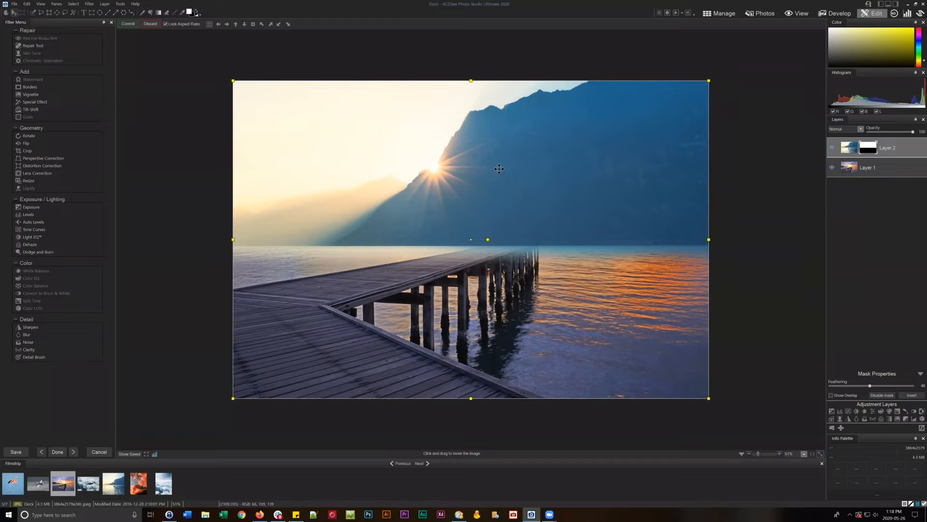
left_click_drag(529, 206, 528, 199)
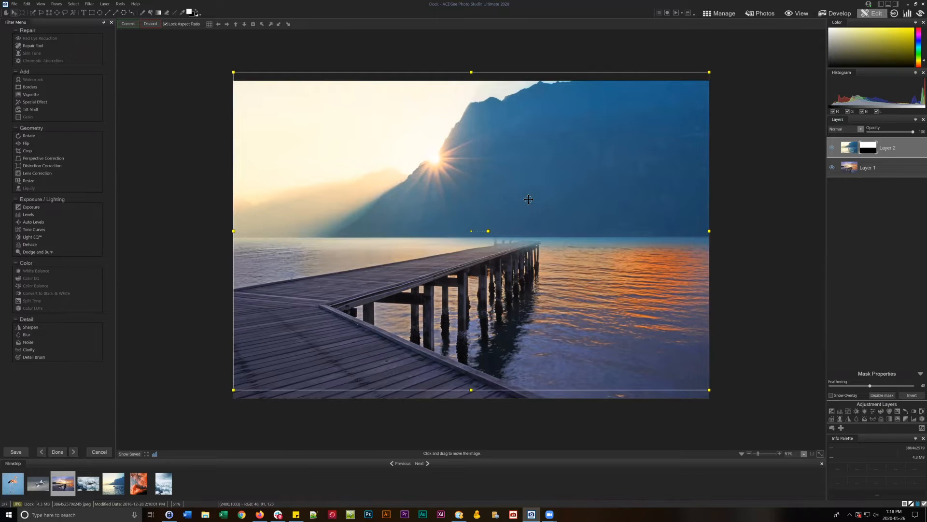
left_click_drag(233, 72, 231, 70)
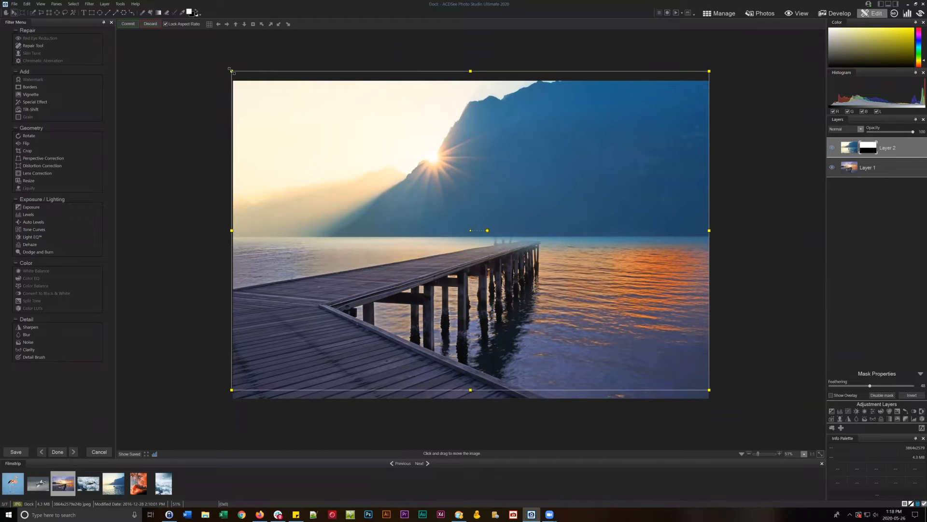
left_click_drag(459, 165, 458, 165)
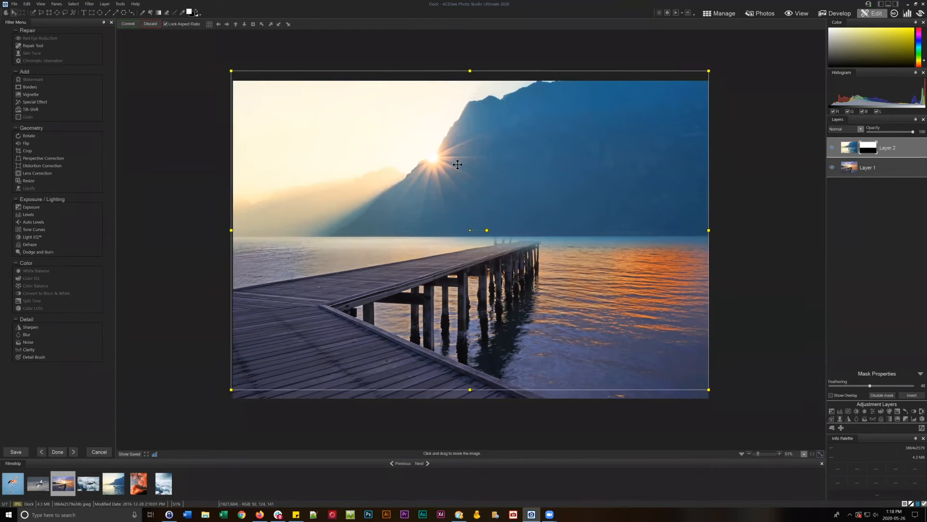
key("Right")
key("Right")
key("Right")
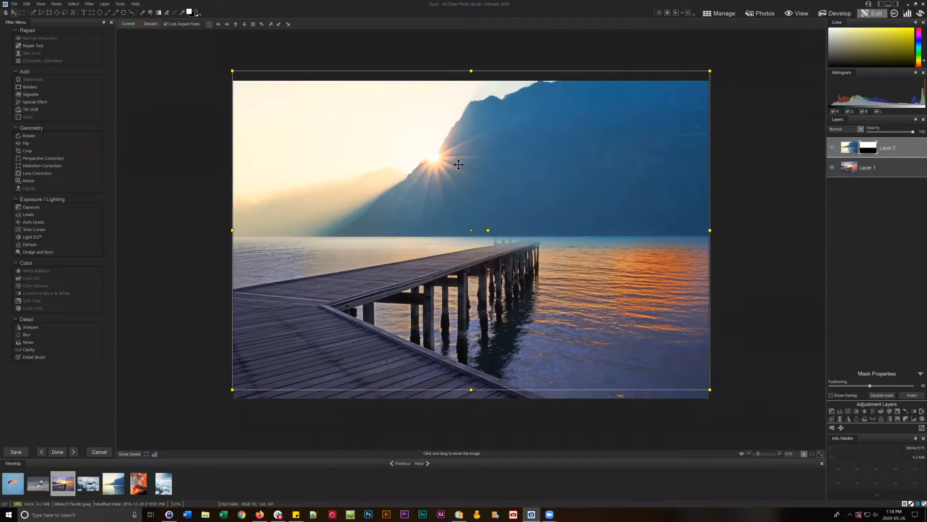
left_click(128, 23)
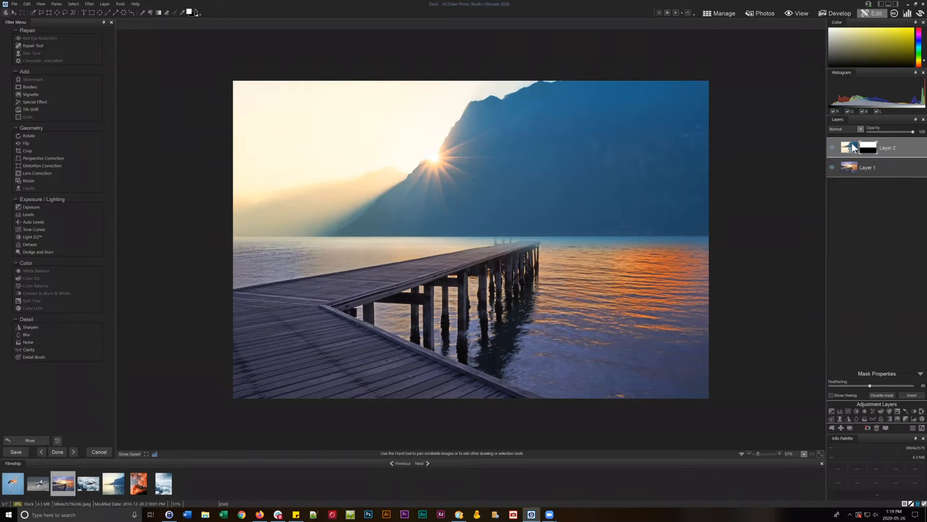
Hide and show the fisherman layer to compare the composite with the original dock photo, leaving it shown with its mask selected.
left_click(832, 147)
left_click(831, 147)
left_click(831, 147)
left_click(876, 164)
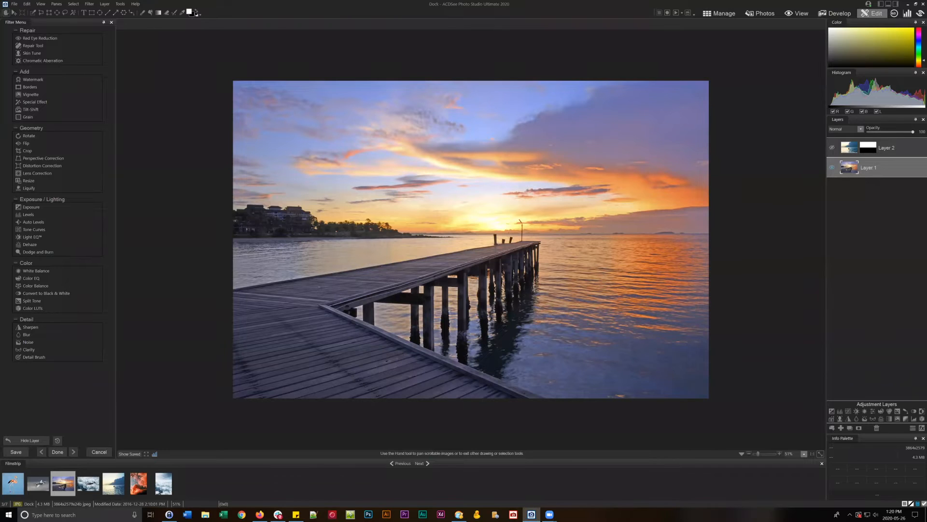
left_click(831, 147)
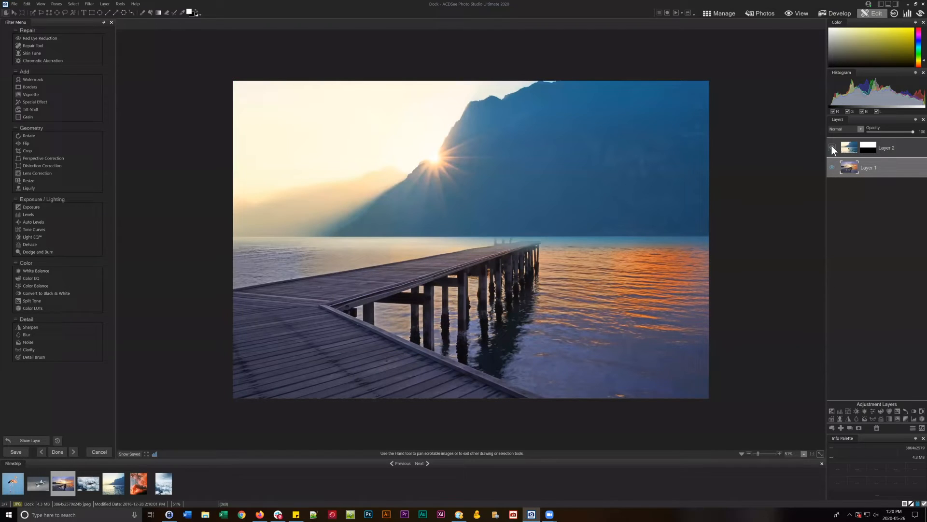
left_click(869, 149)
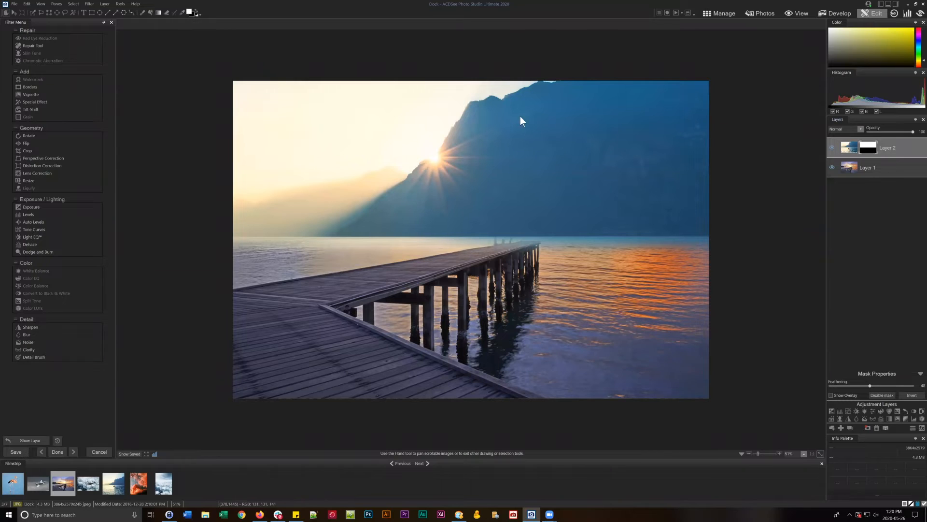
Set the foreground color to a medium grey and reset the colors to their defaults.
left_click(190, 12)
left_click(443, 281)
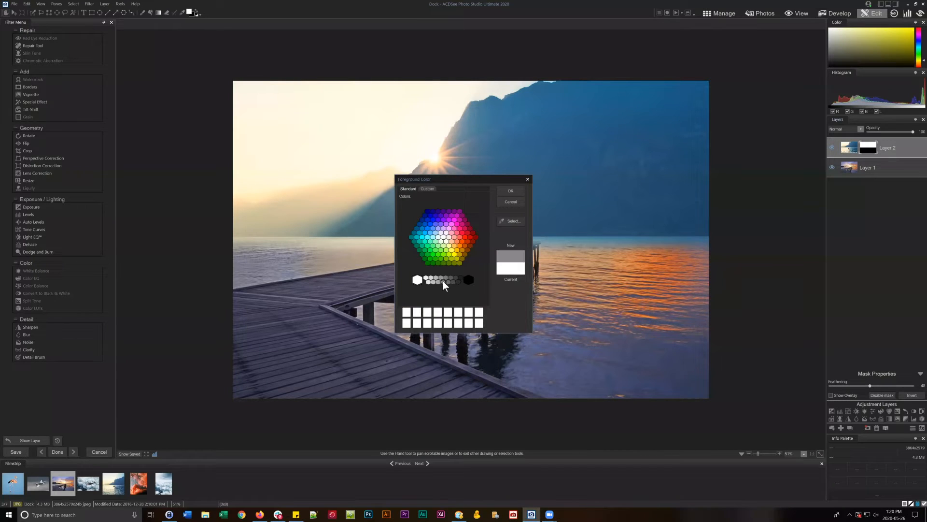
left_click(512, 192)
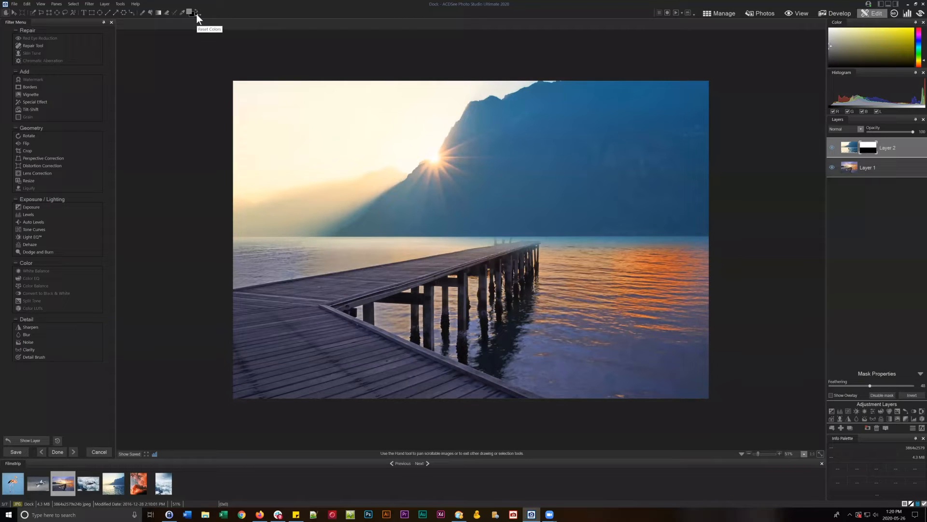
left_click(196, 13)
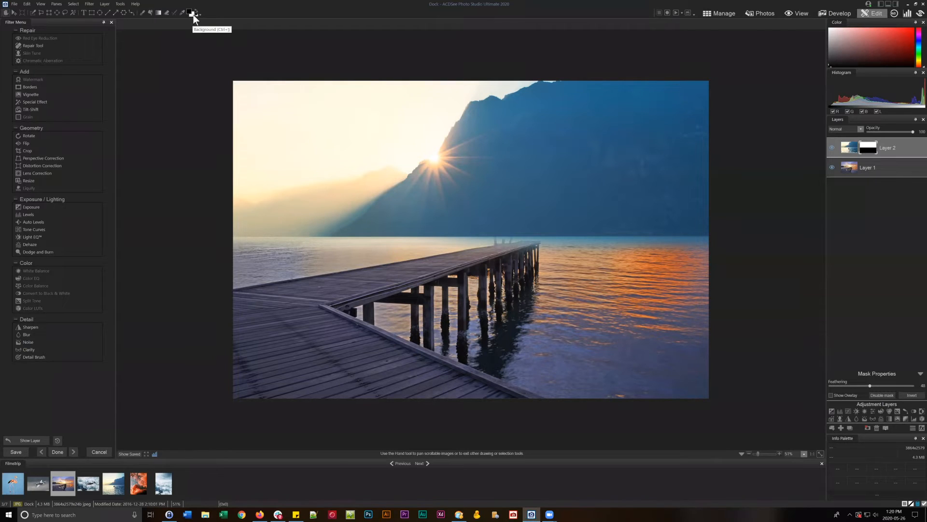
Choose a grey foreground color and brush strokes on the fisherman layer's mask across the mountain to partly reveal the dock's sunset sky.
left_click(182, 12)
left_click(191, 12)
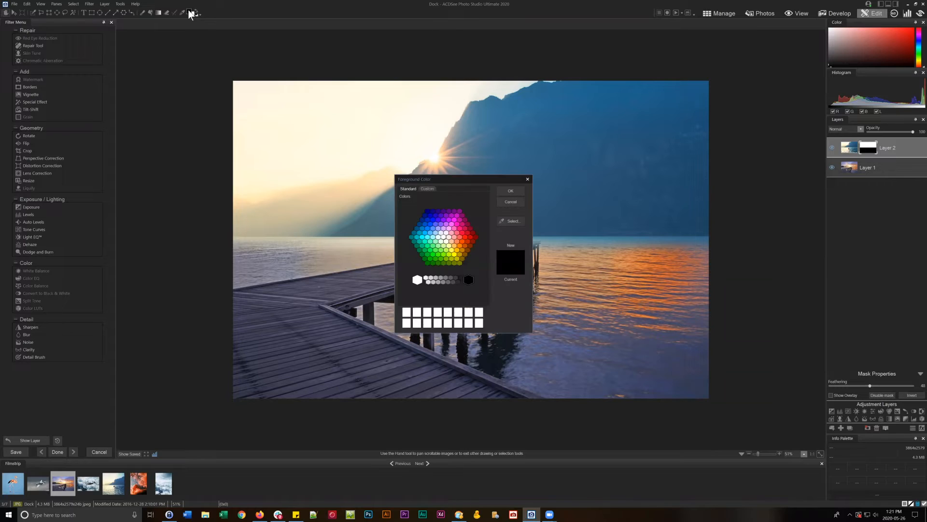
left_click(449, 279)
left_click(510, 191)
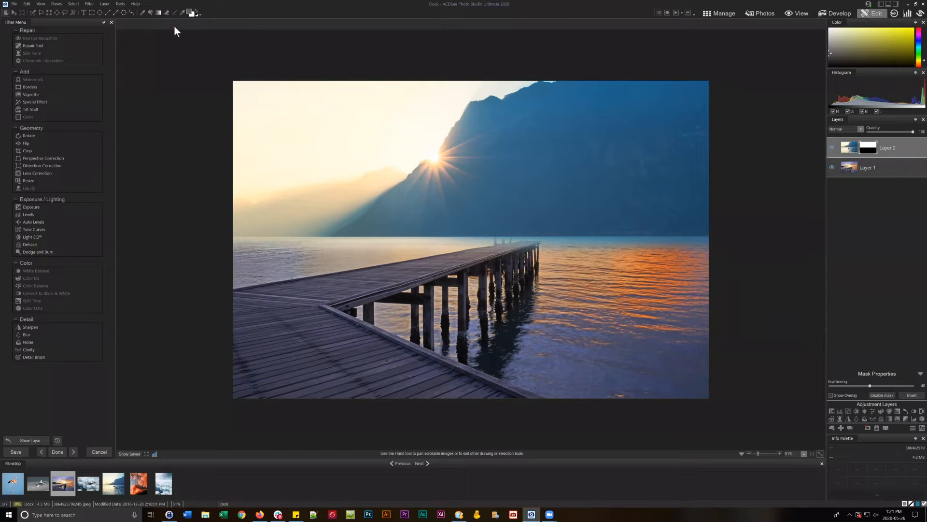
left_click(143, 12)
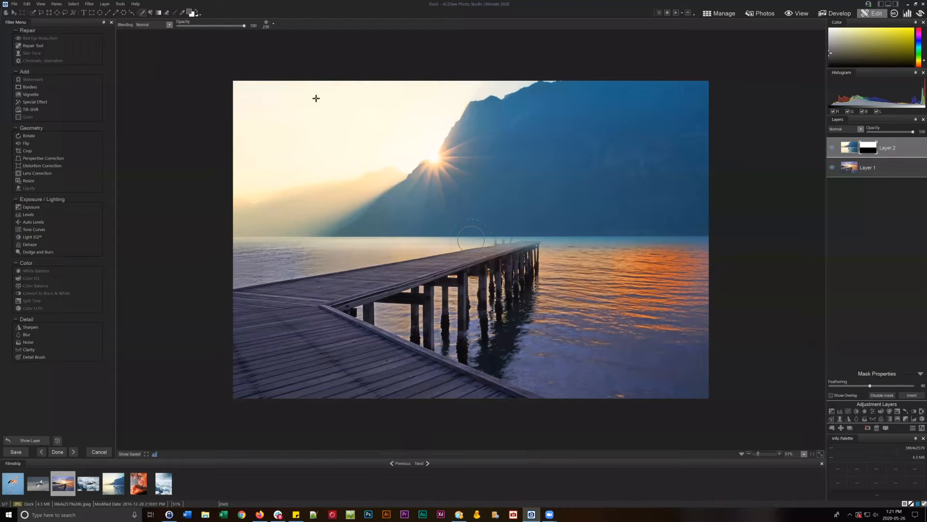
left_click(192, 11)
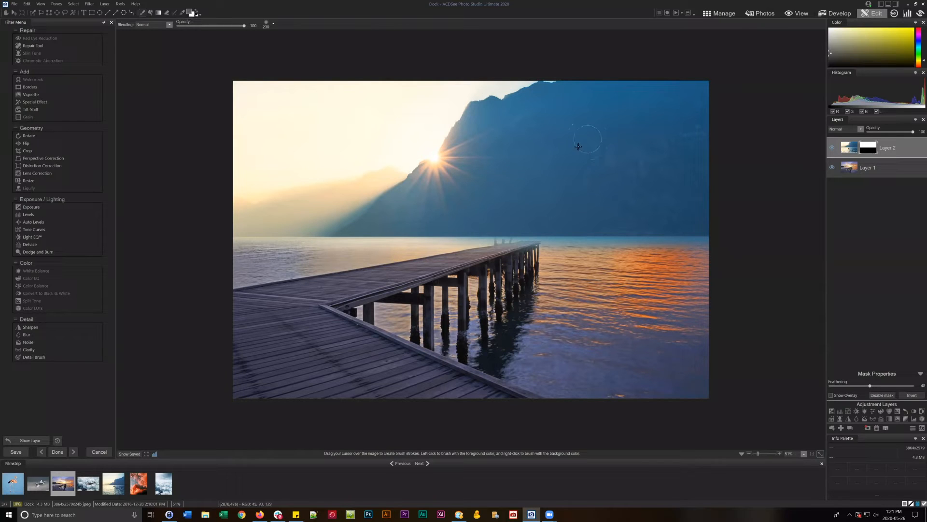
mouse_move(563, 146)
left_mouse_down()
mouse_move(667, 147)
mouse_move(568, 156)
mouse_move(666, 159)
mouse_move(682, 169)
left_mouse_up()
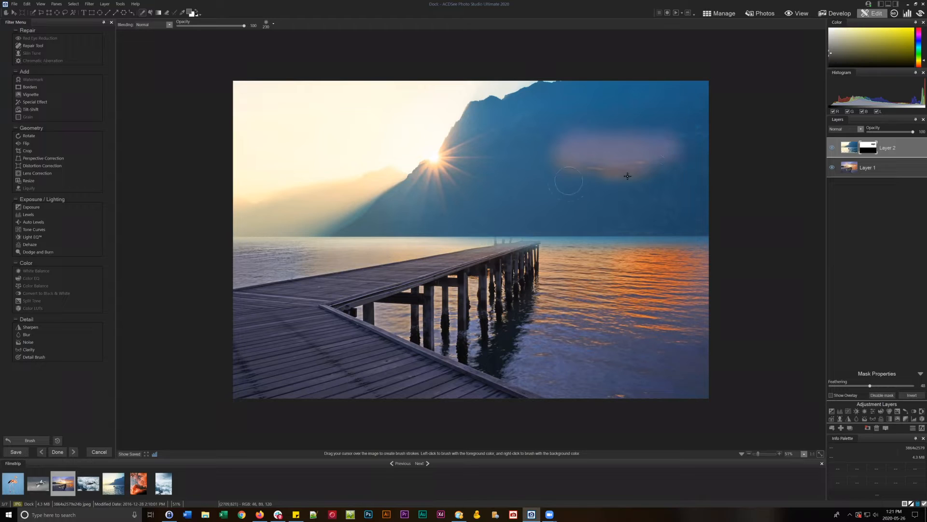
mouse_move(627, 175)
left_mouse_down()
mouse_move(551, 174)
mouse_move(603, 189)
left_mouse_up()
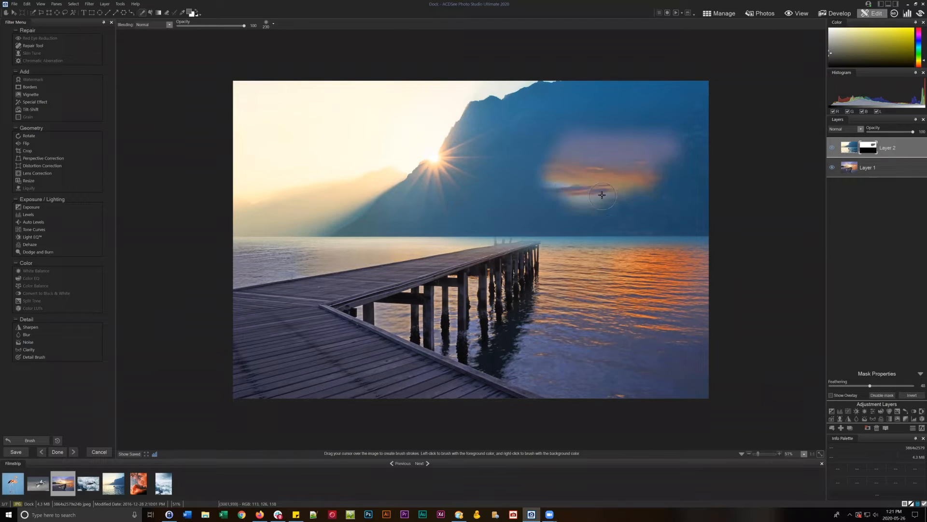
With the layer mask active and the foreground color set to white, brush over the revealed sunset patch to restore the mountain.
left_click(855, 149)
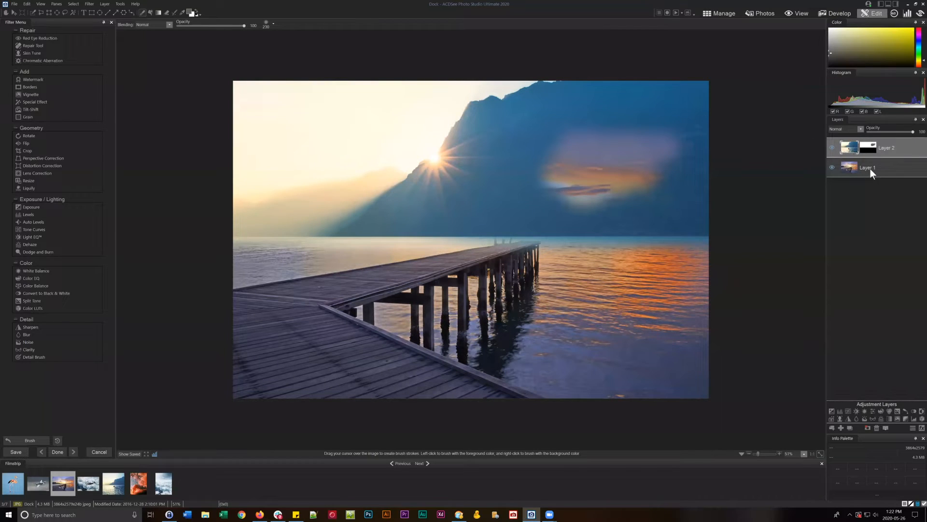
left_click(197, 14)
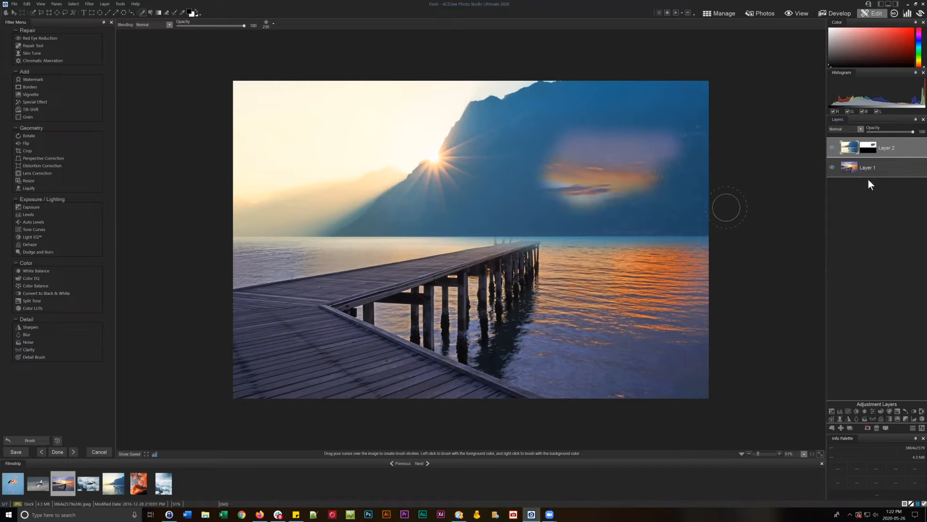
left_click(870, 149)
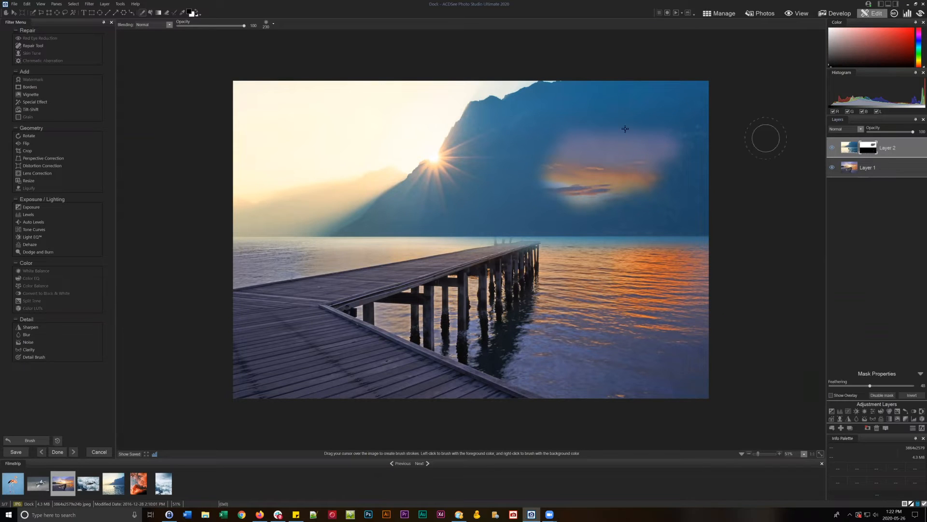
left_click(197, 14)
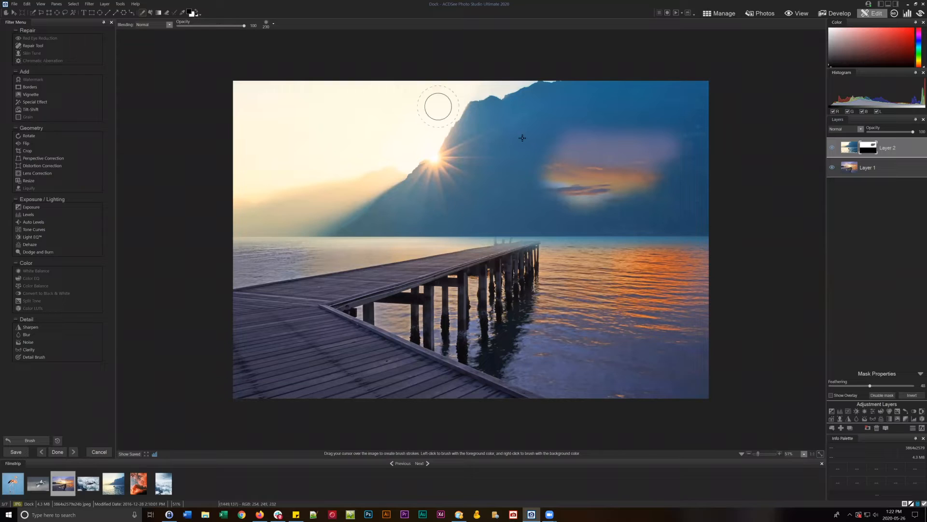
left_click(874, 149)
left_click(196, 10)
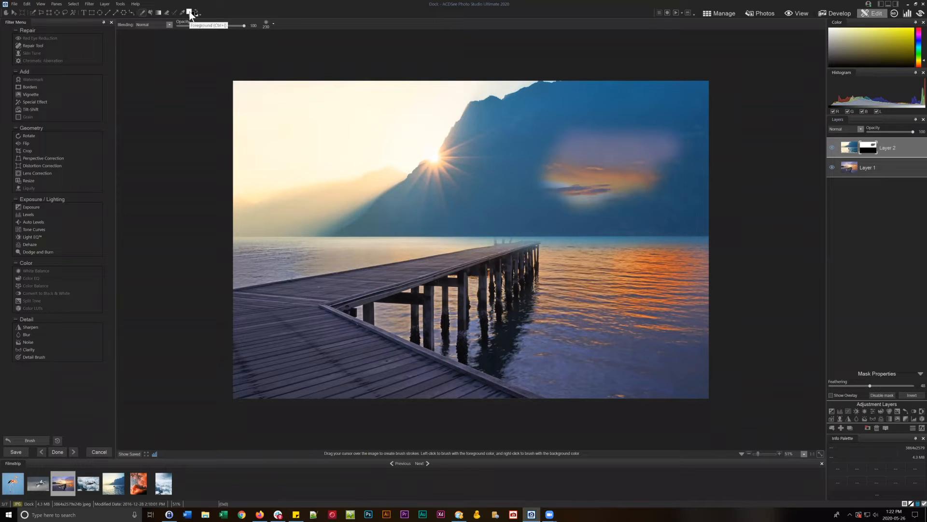
left_click_drag(541, 145, 700, 140)
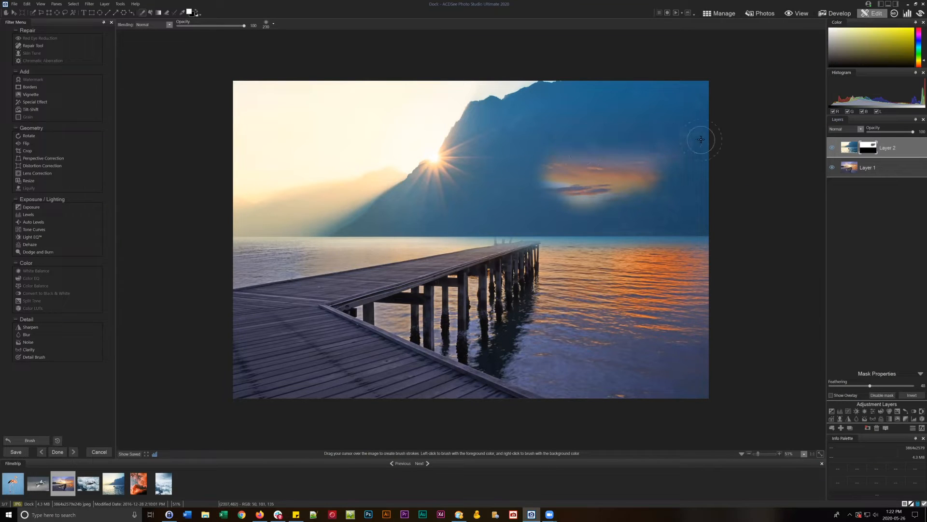
left_click_drag(526, 159, 714, 164)
left_click_drag(522, 189, 703, 187)
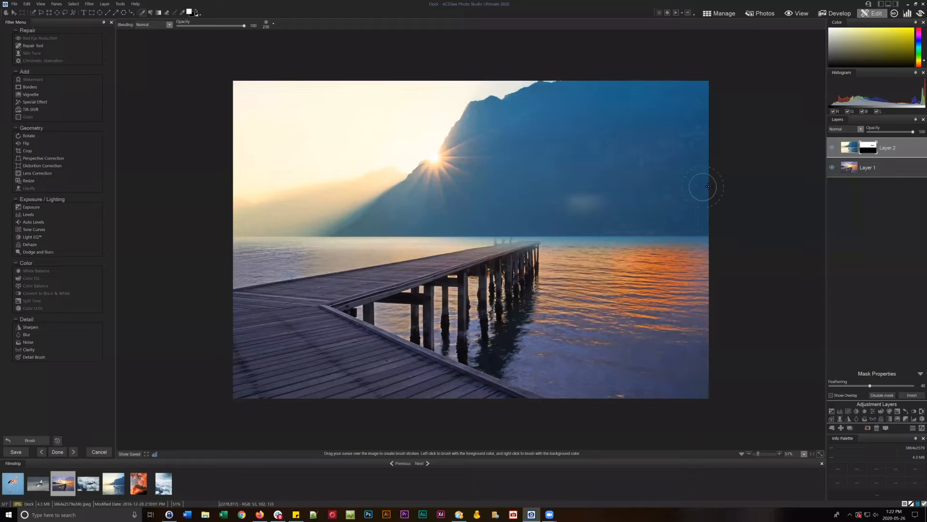
left_click_drag(525, 196, 717, 198)
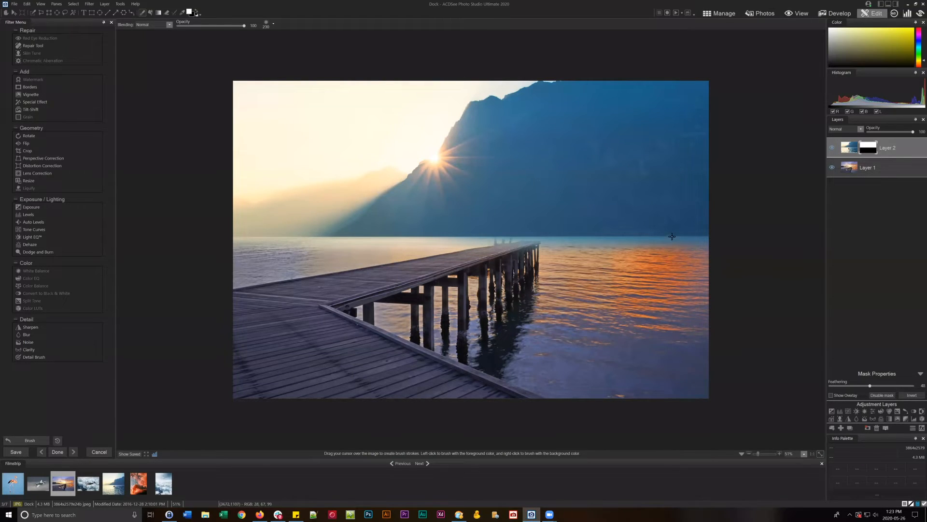
Add the fisherman layer's mask to the selection and deselect it.
left_click(868, 153)
right_click(868, 148)
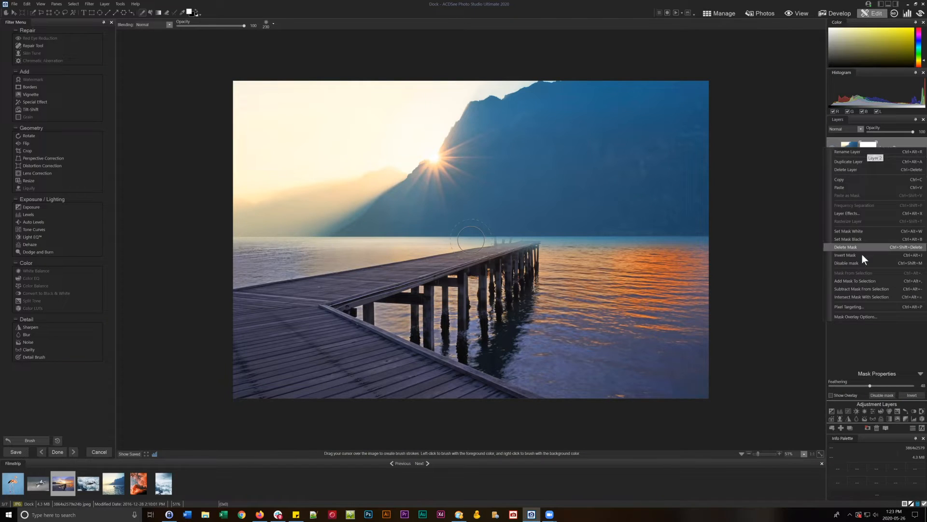
left_click(860, 279)
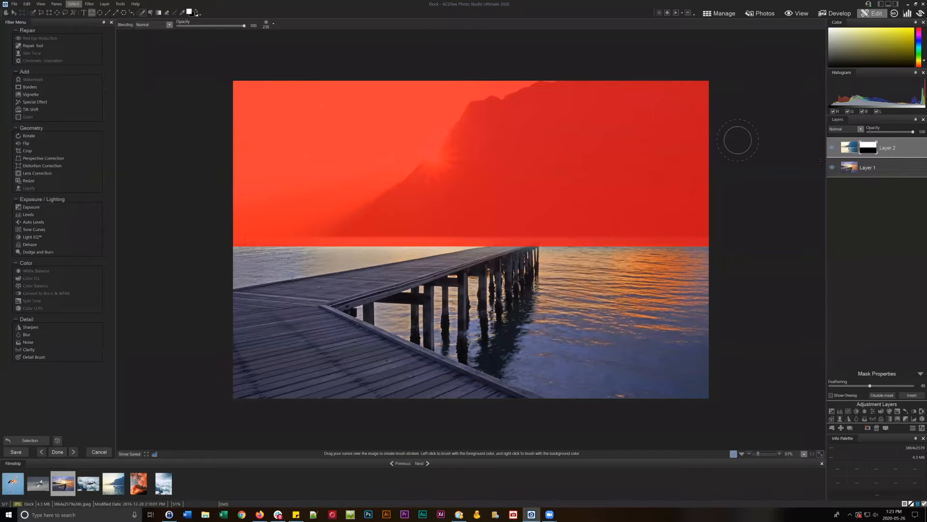
left_click(74, 4)
left_click(80, 23)
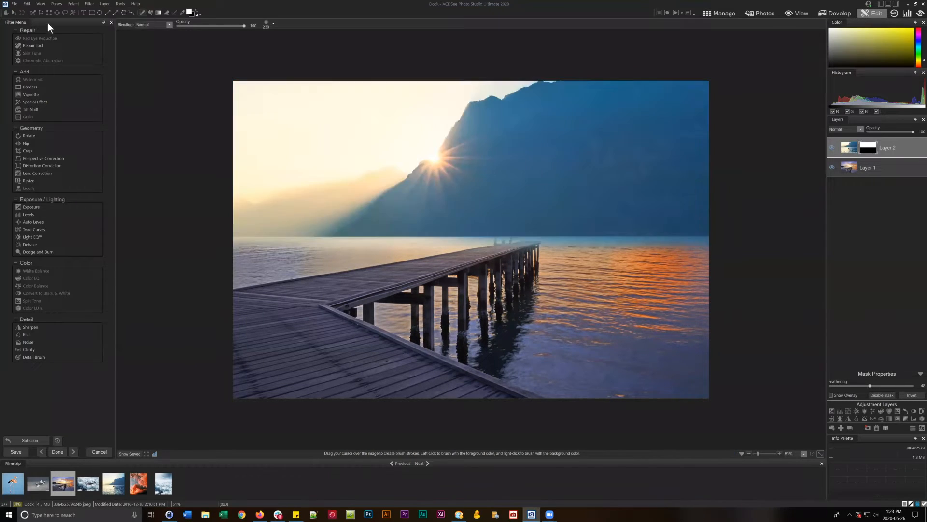
Draw a rectangular selection over the sun, slope and dock, and reposition it over the mountain and back toward the bright sky.
left_click(49, 13)
left_click_drag(343, 139, 491, 288)
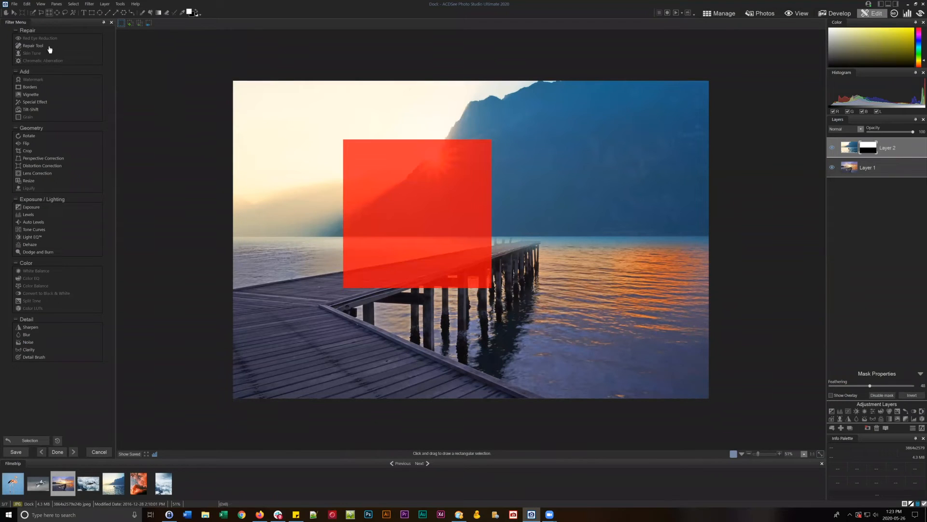
left_click_drag(403, 193, 549, 165)
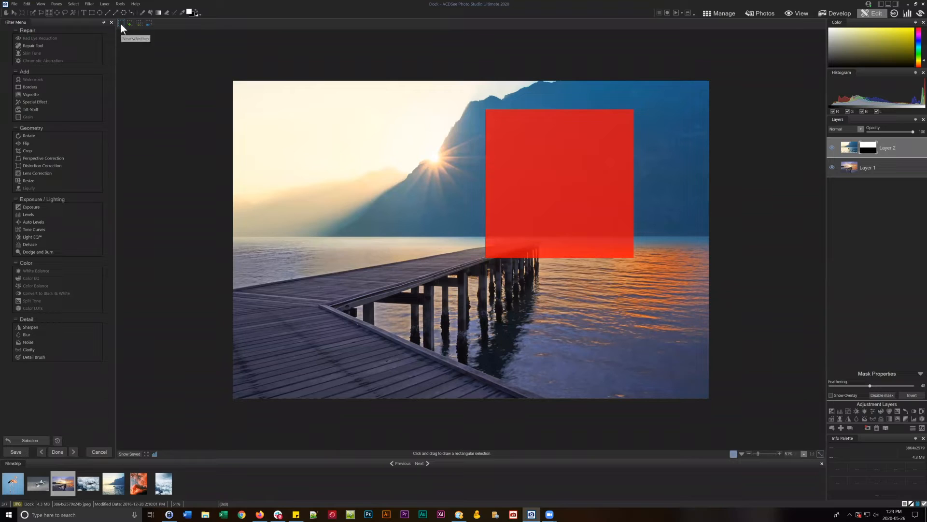
left_click_drag(575, 177, 391, 211)
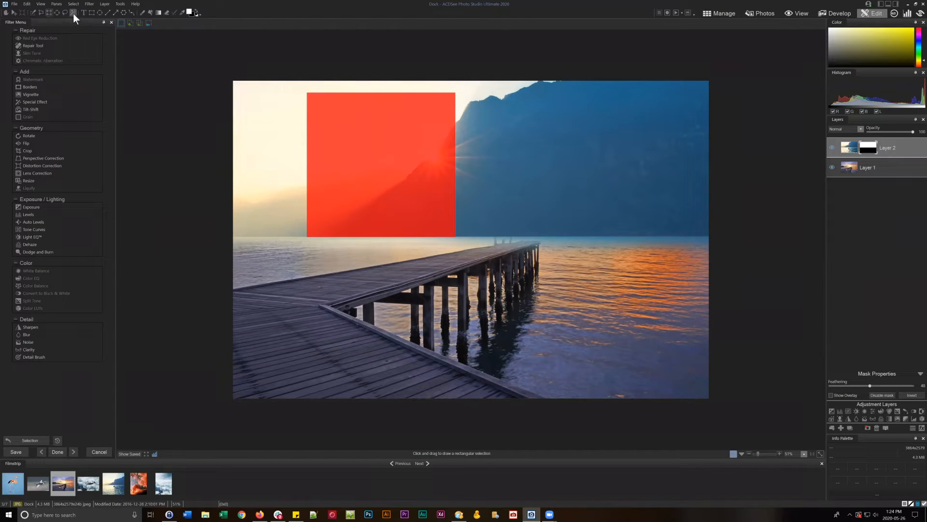
Add a second rectangle extending the selection across the mountain and subtract a small rectangle around the sun's upper rays.
left_click(130, 24)
mouse_move(424, 145)
left_mouse_down()
mouse_move(546, 197)
mouse_move(578, 198)
left_mouse_up()
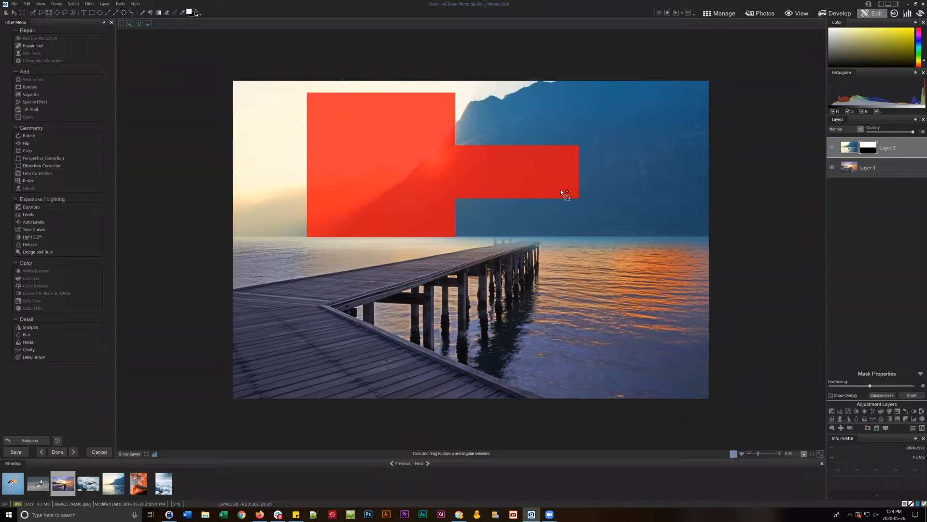
left_click(140, 23)
left_click_drag(440, 152, 431, 158)
Replace the combined selection with a new rectangle covering the whole sky and mountain down to the horizon, and deselect it.
left_click(121, 23)
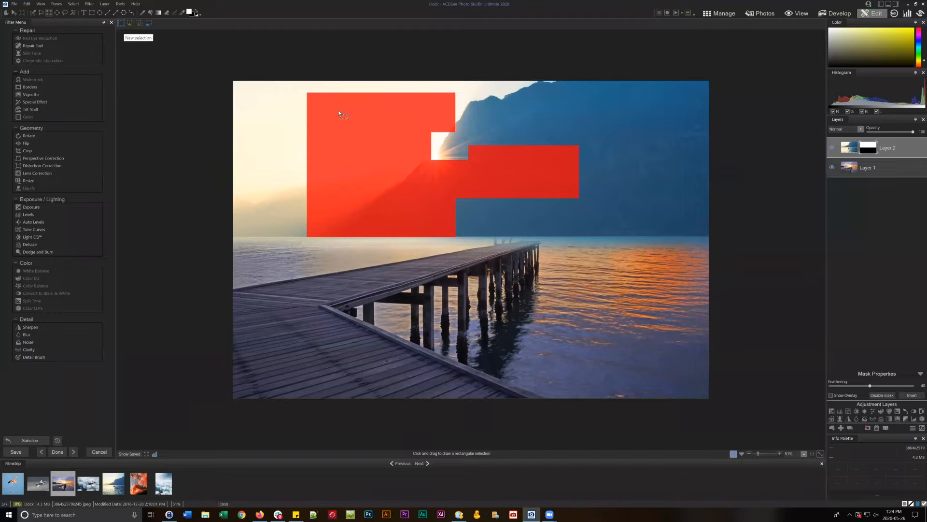
left_click_drag(337, 135, 376, 130)
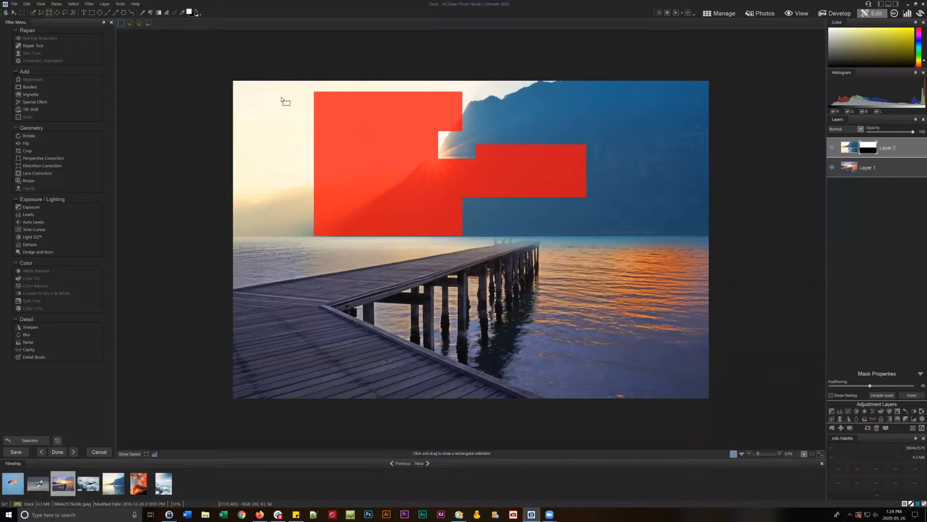
left_click_drag(203, 64, 729, 235)
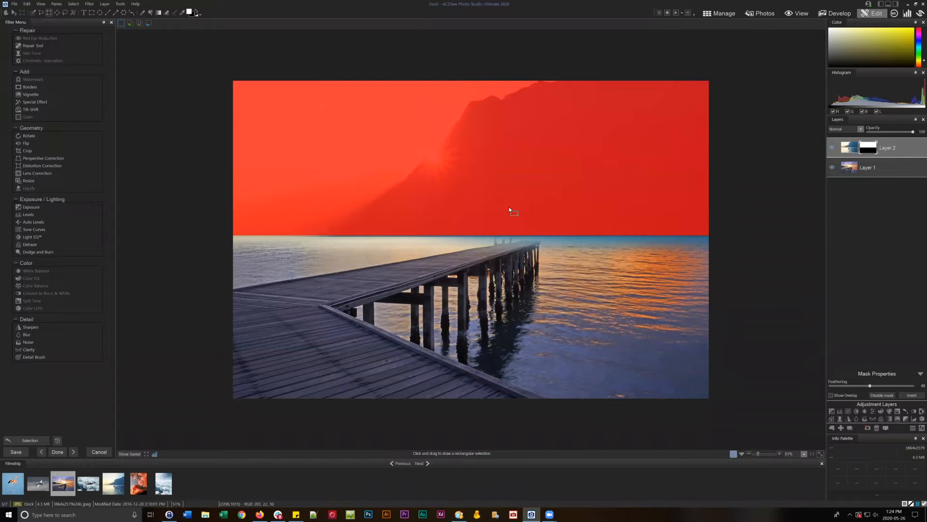
left_click(73, 4)
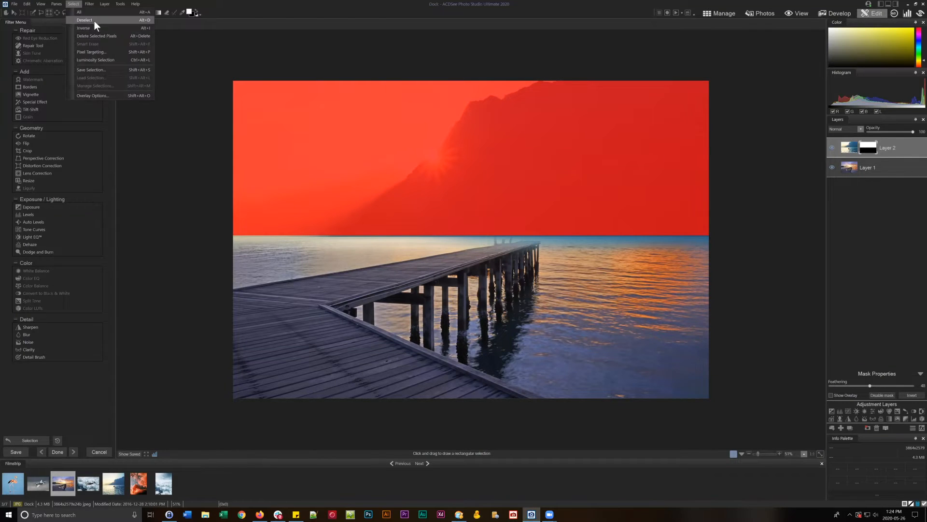
left_click(92, 21)
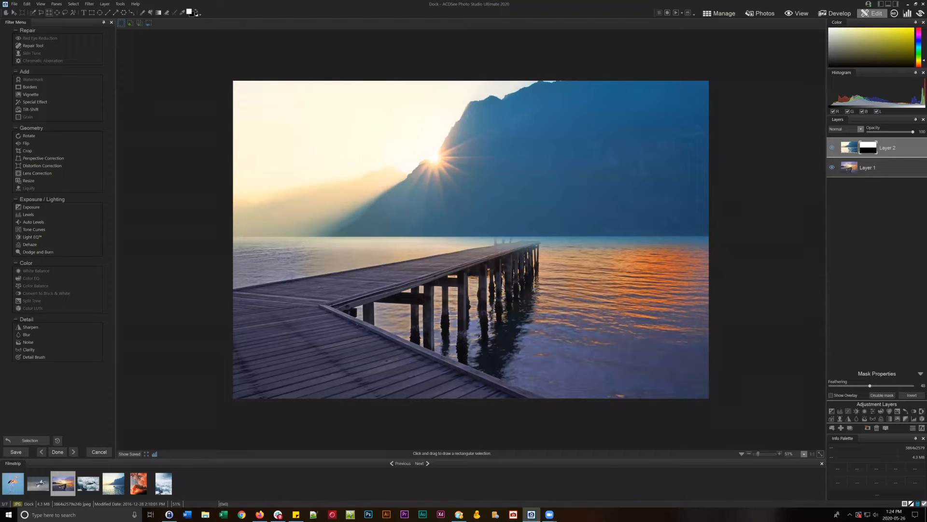
Hide the masked fisherman layer and make the dock photo's layer active.
left_click(872, 167)
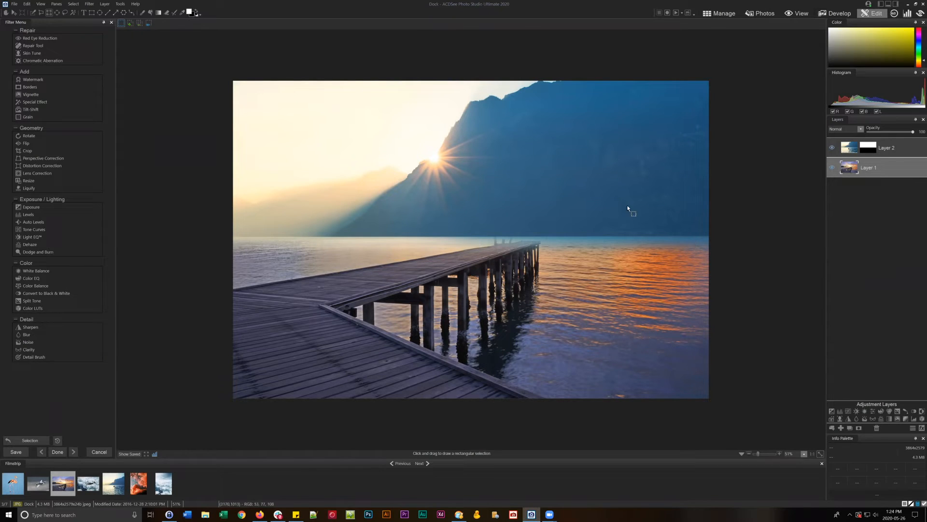
left_click(895, 149)
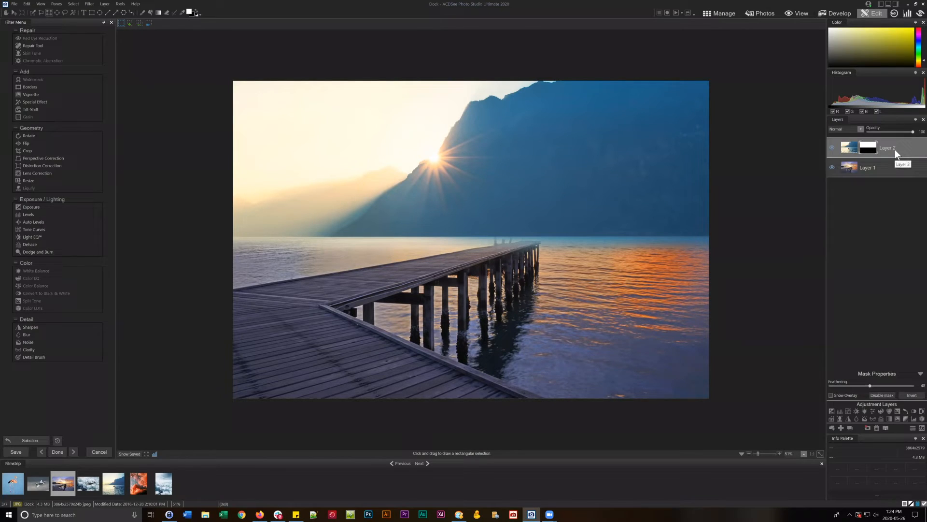
left_click(832, 147)
left_click(873, 169)
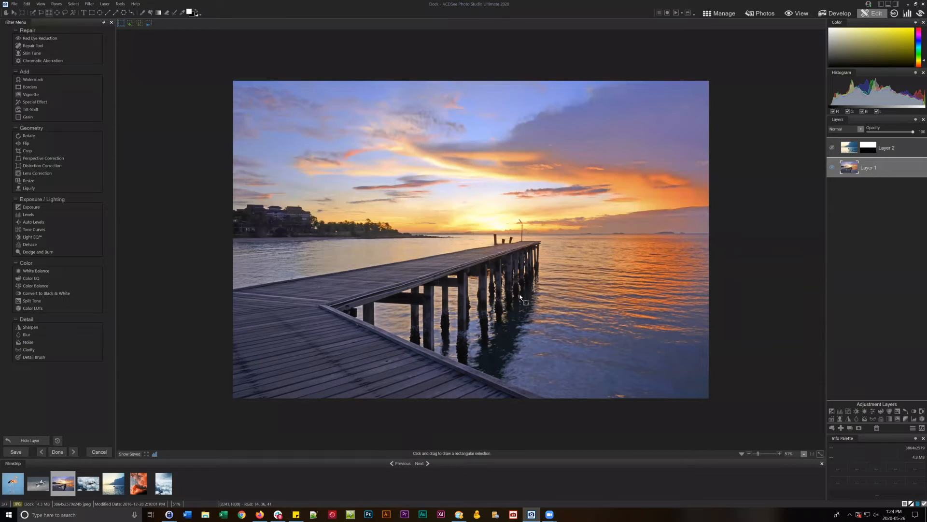
Start an additive polygon selection on the dock photo's layer along the dock's back edge and around the tallest end post.
left_click_drag(758, 454, 802, 433)
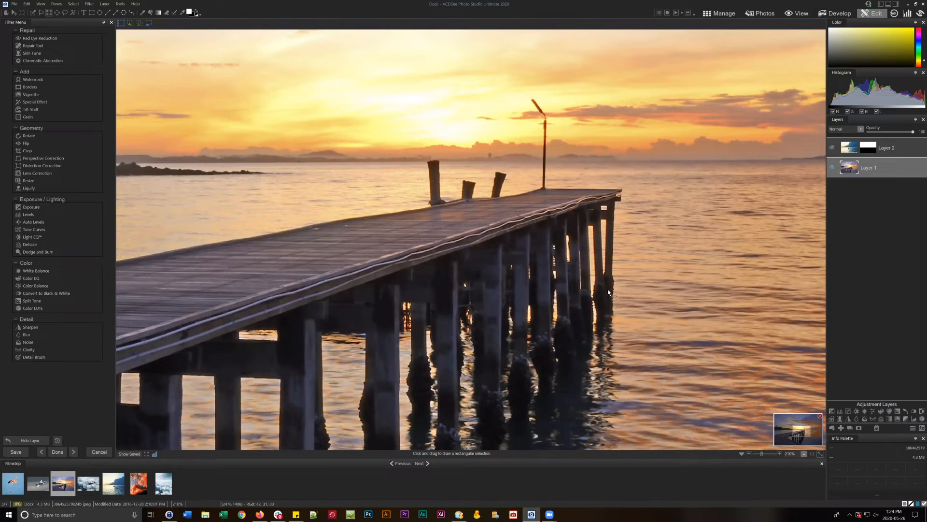
left_click(42, 12)
left_click(871, 165)
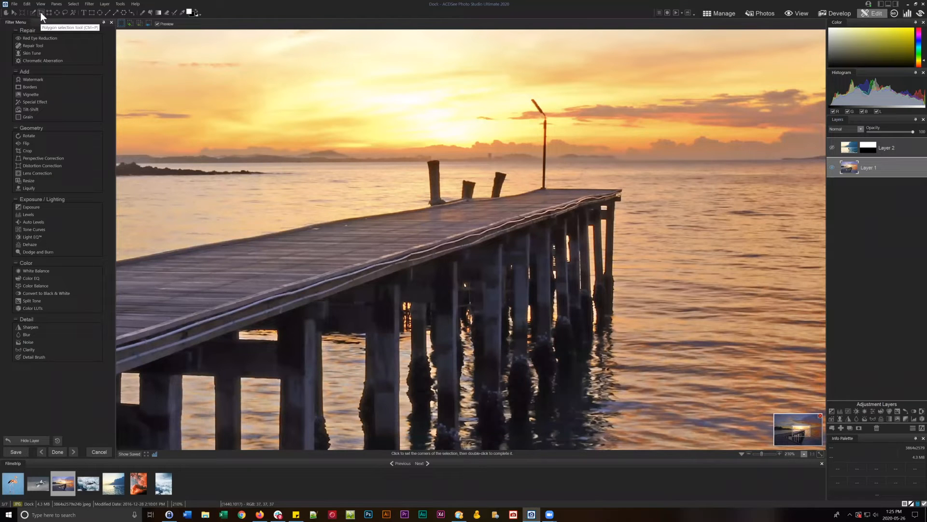
left_click(130, 23)
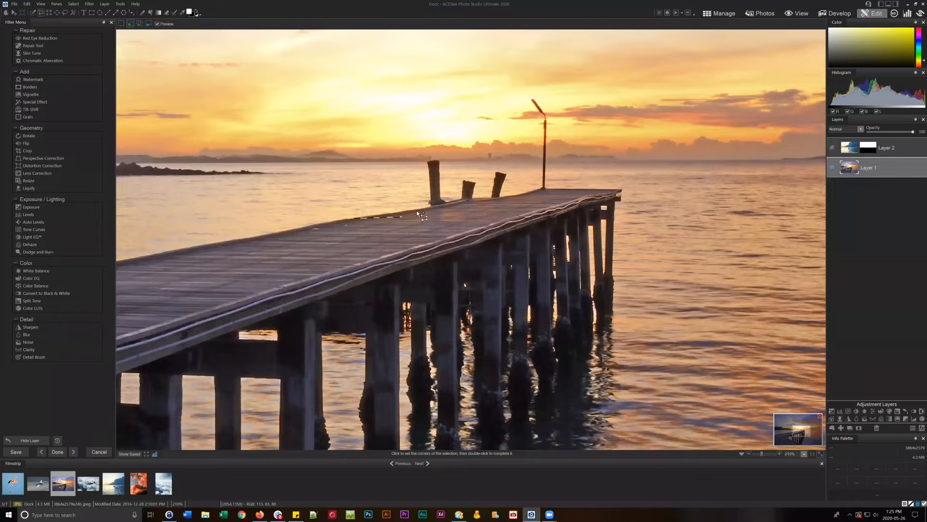
left_click(431, 207)
left_click(428, 162)
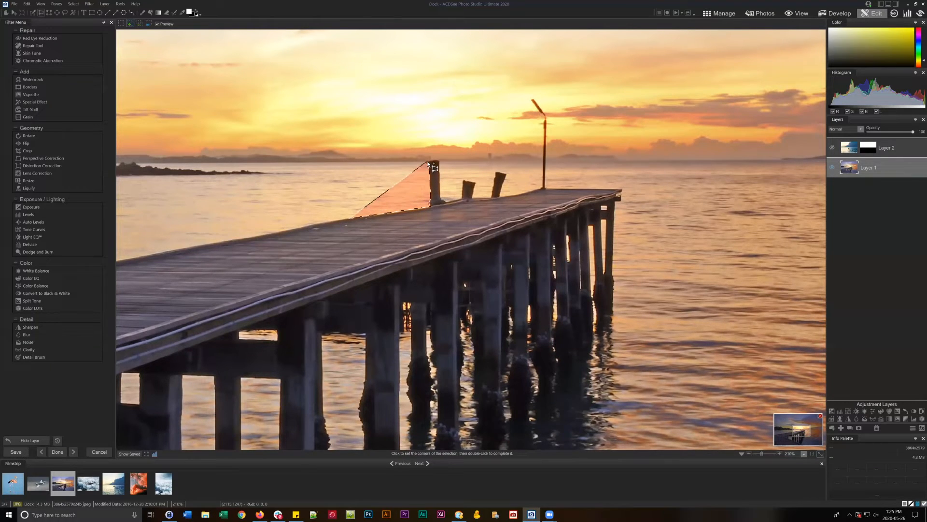
left_click(439, 162)
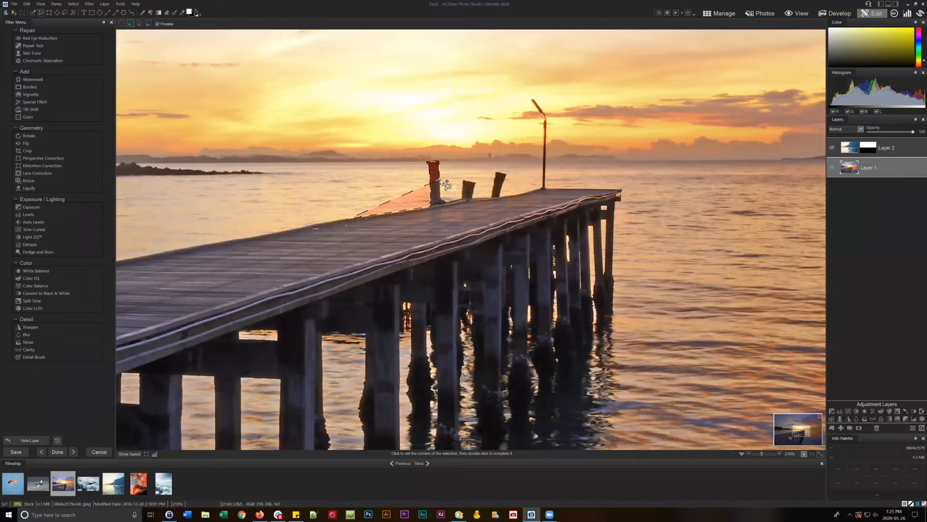
left_click(445, 202)
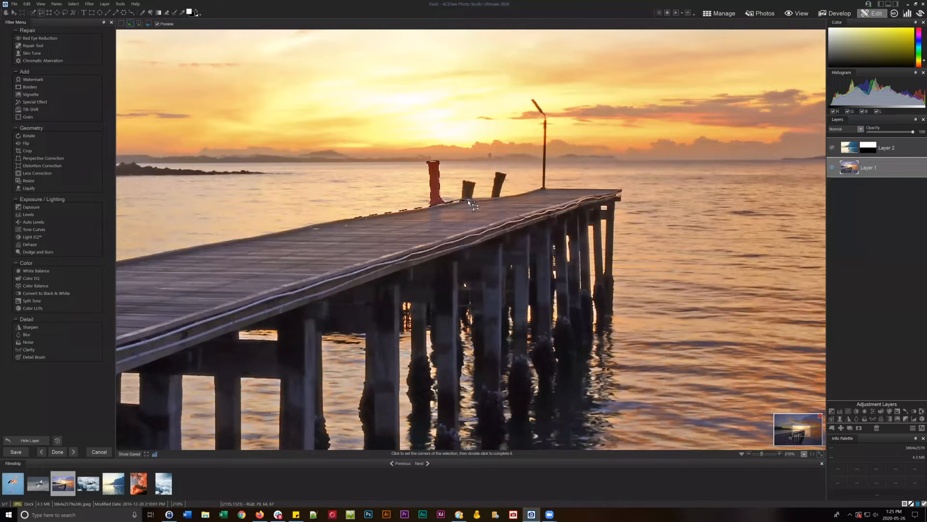
Continue the polygon outline around the short post and the slanted post to the base of the lamp pole.
left_click(466, 181)
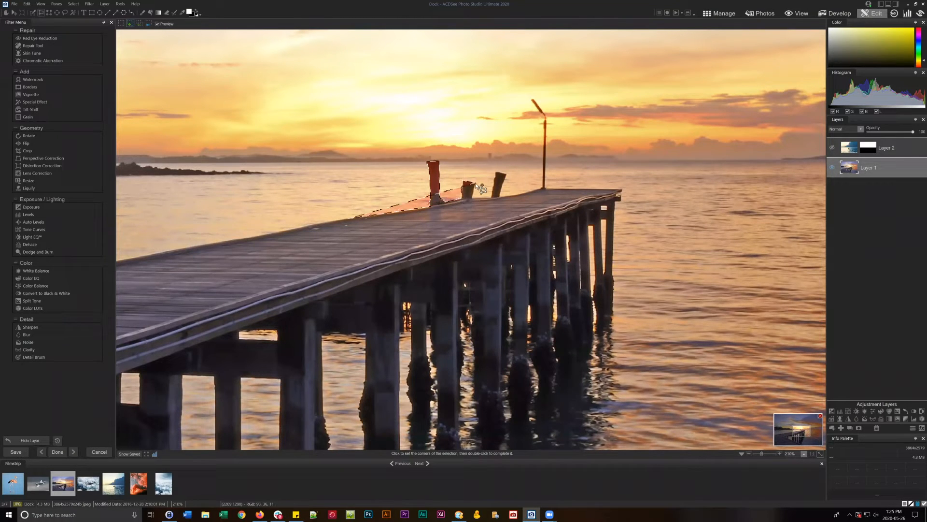
left_click(471, 198)
left_click(491, 197)
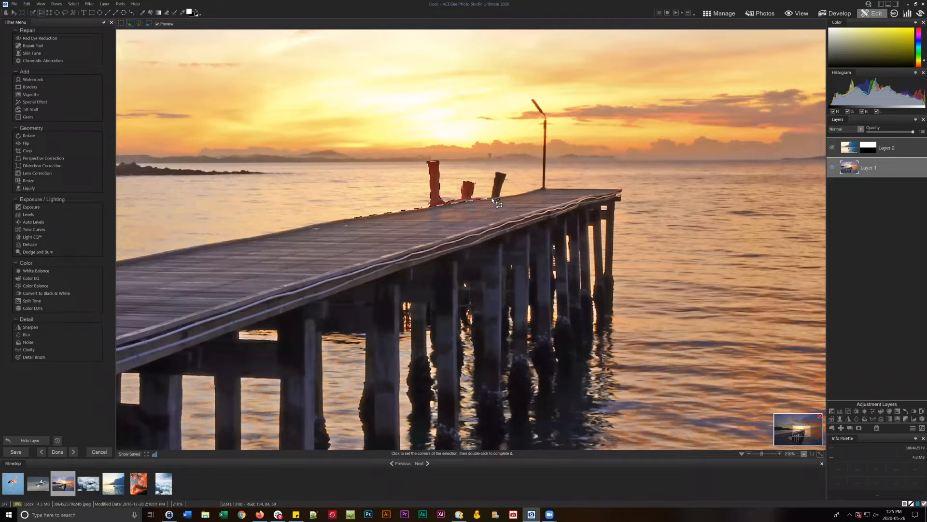
left_click(497, 173)
left_click(506, 174)
left_click(545, 191)
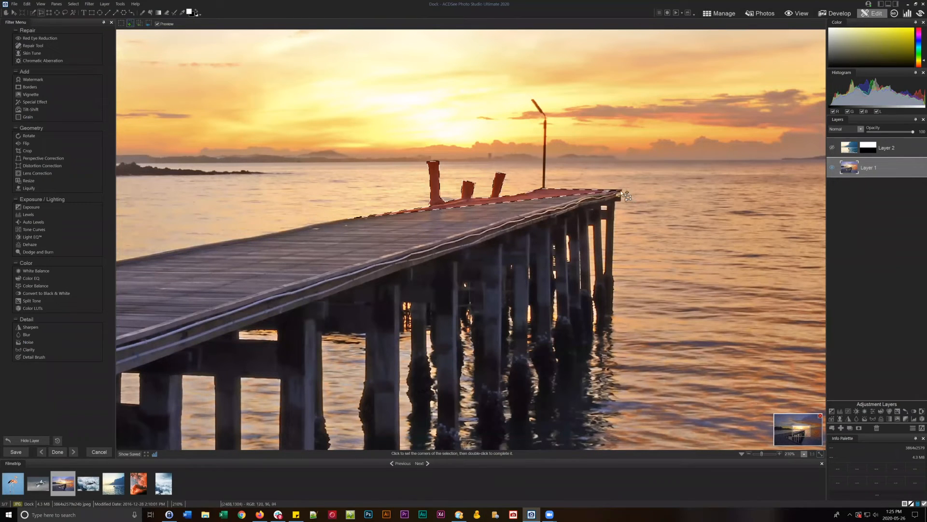
Carry the outline around the dock's far corner, down the last piling and back beneath the deck, and close the selection.
left_click(622, 190)
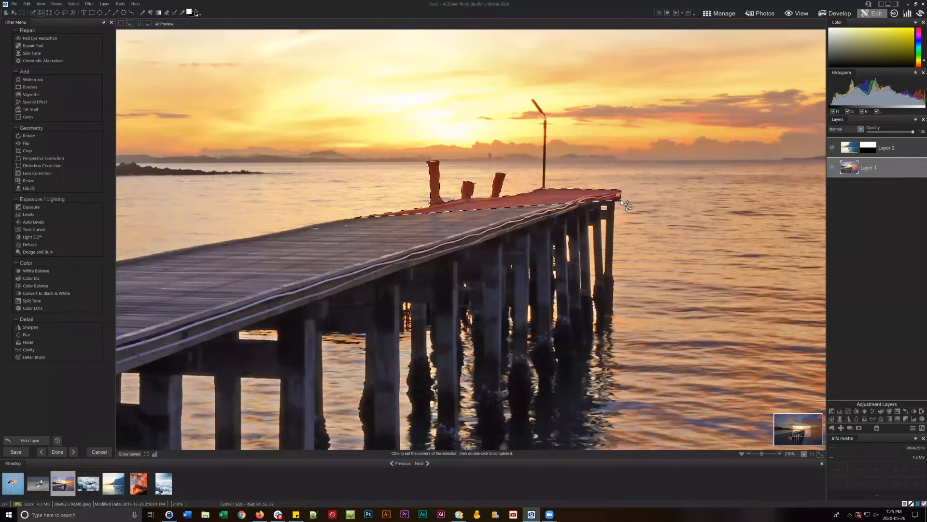
left_click(621, 200)
left_click(615, 201)
left_click(614, 274)
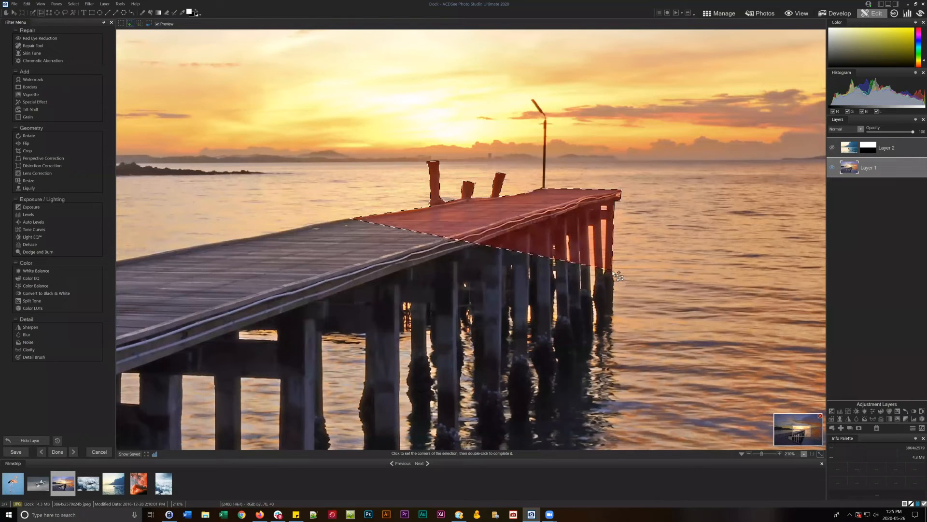
left_click(508, 281)
left_click(388, 287)
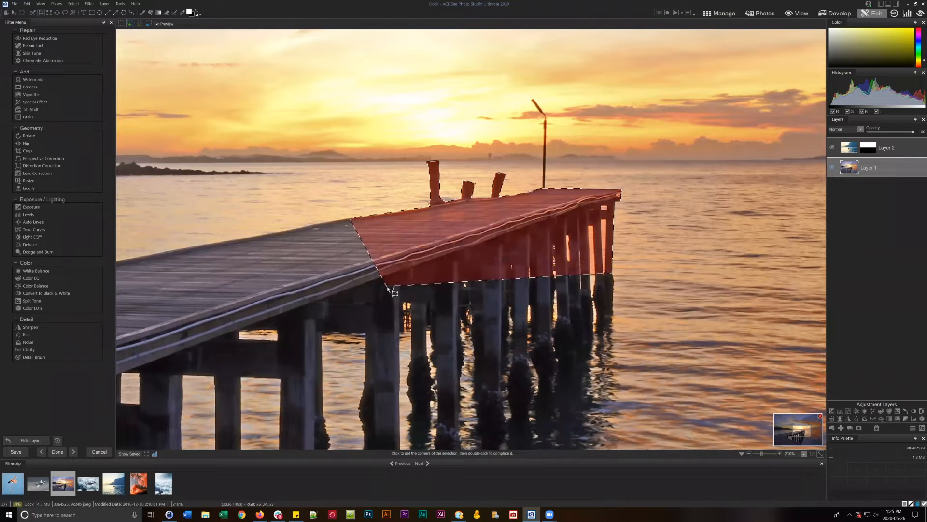
double_click(388, 288)
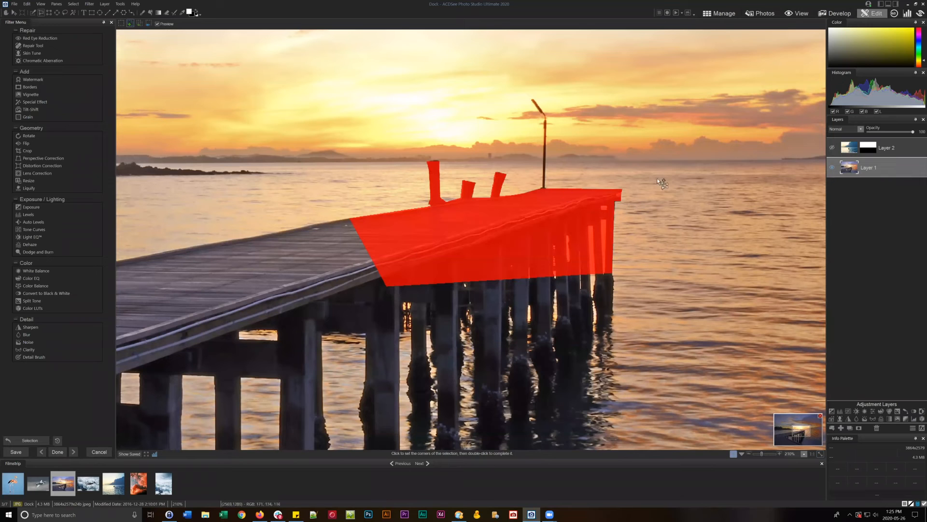
Preview the selection with the masked fisherman layer shown, hide that layer again, and duplicate the dock photo's layer.
left_click(833, 147)
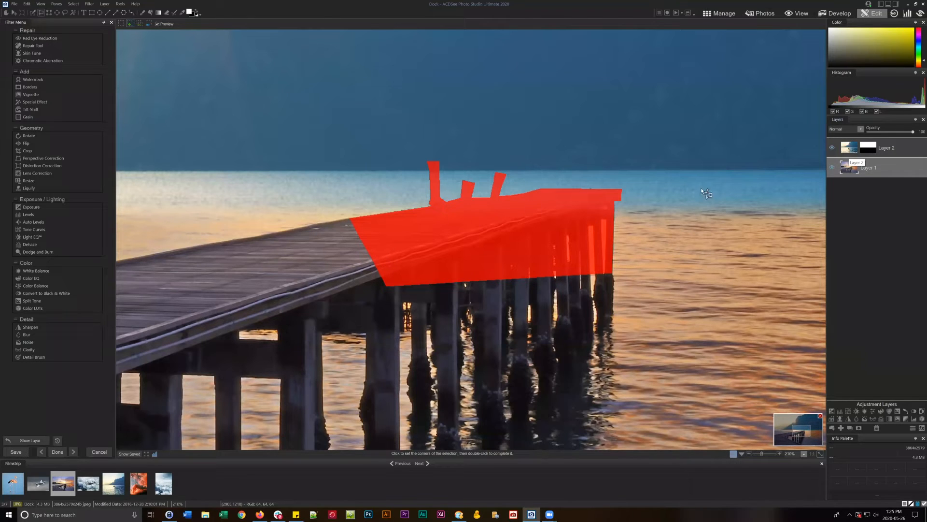
left_click(832, 147)
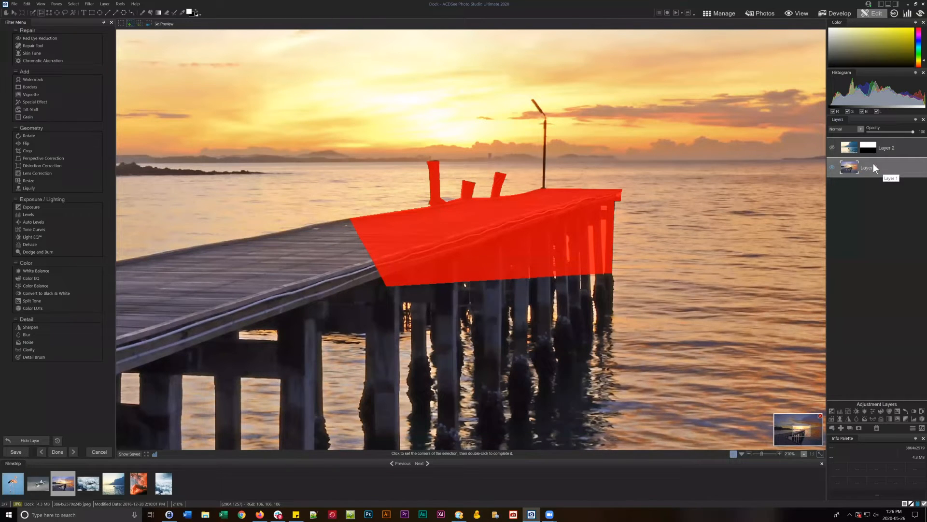
right_click(871, 166)
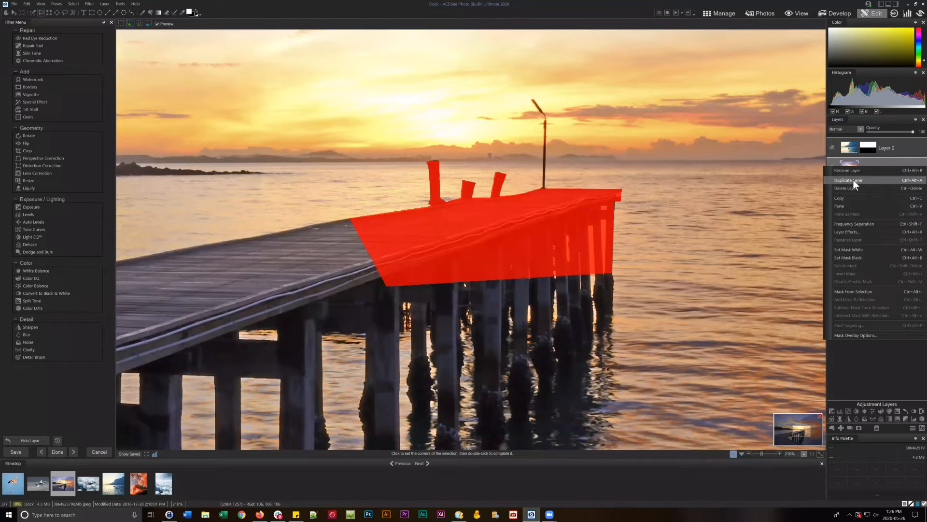
left_click(871, 162)
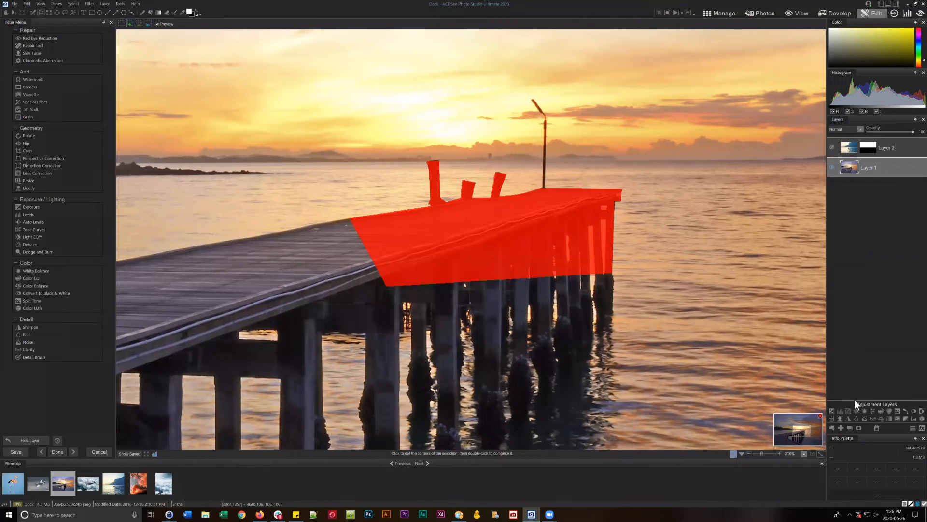
left_click(849, 427)
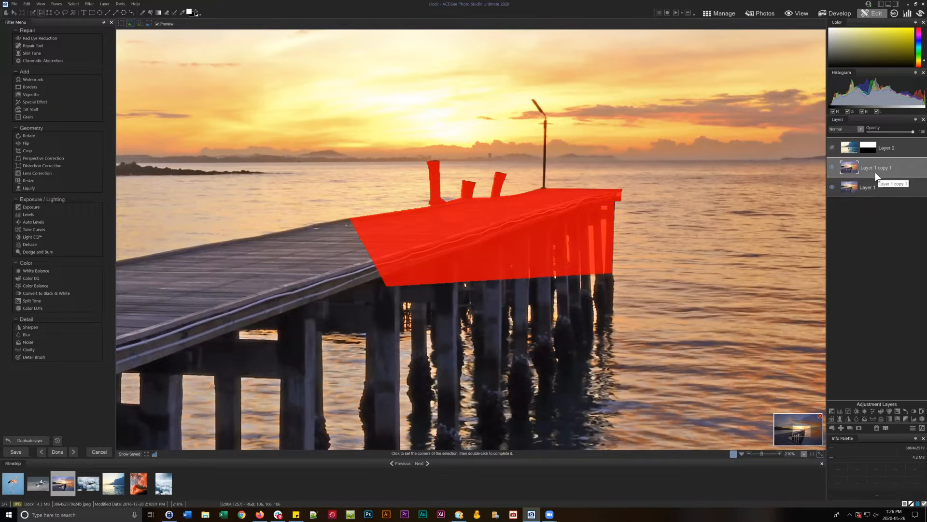
Place the duplicated dock layer at the top of the layer stack and add a layer mask from the selection.
left_click_drag(876, 174, 876, 139)
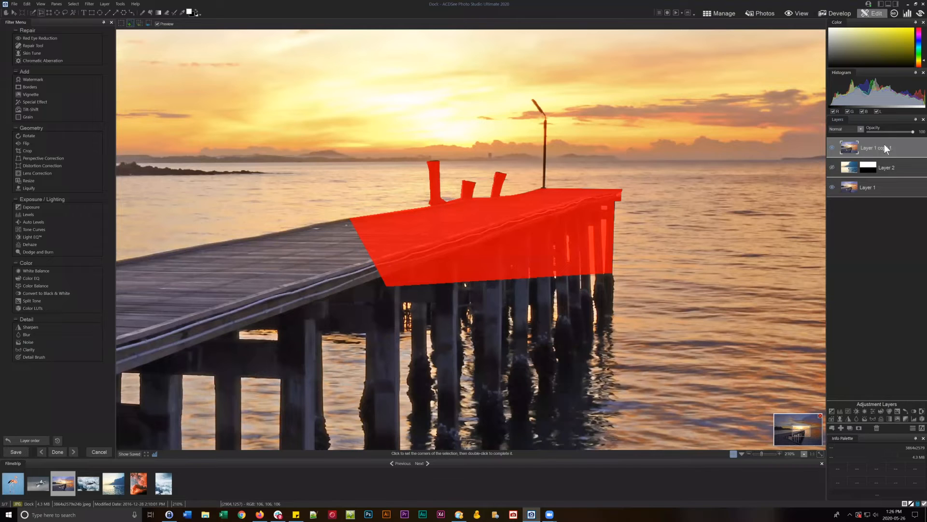
left_click_drag(886, 145, 889, 170)
left_click(859, 427)
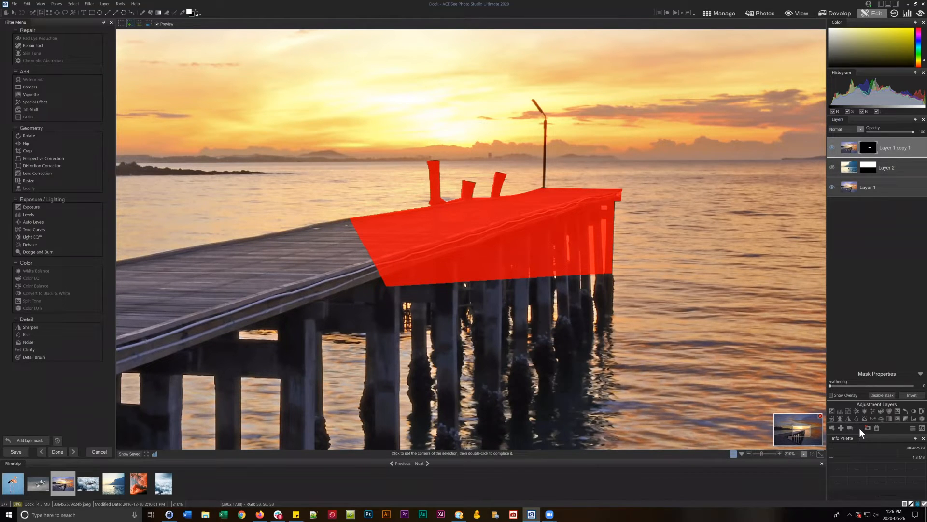
Show the masked fisherman layer and clear the dock selection.
left_click(832, 166)
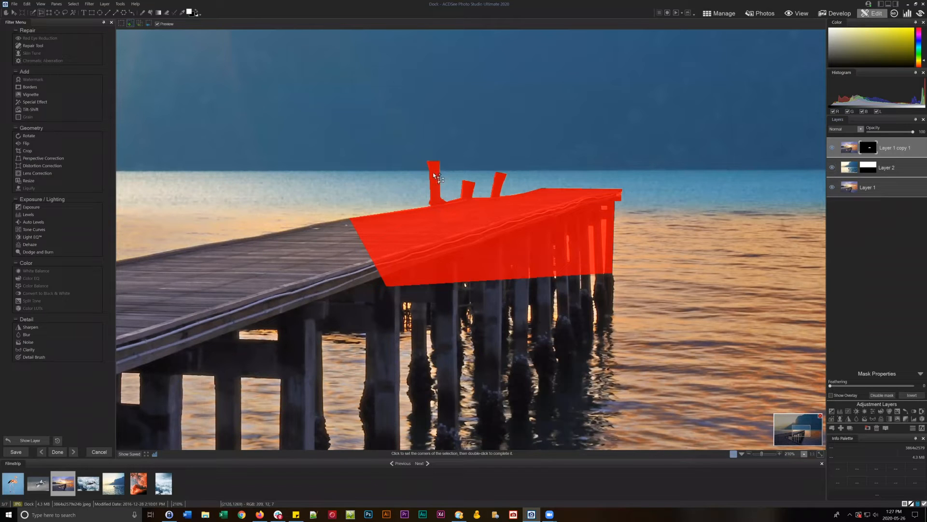
left_click(72, 4)
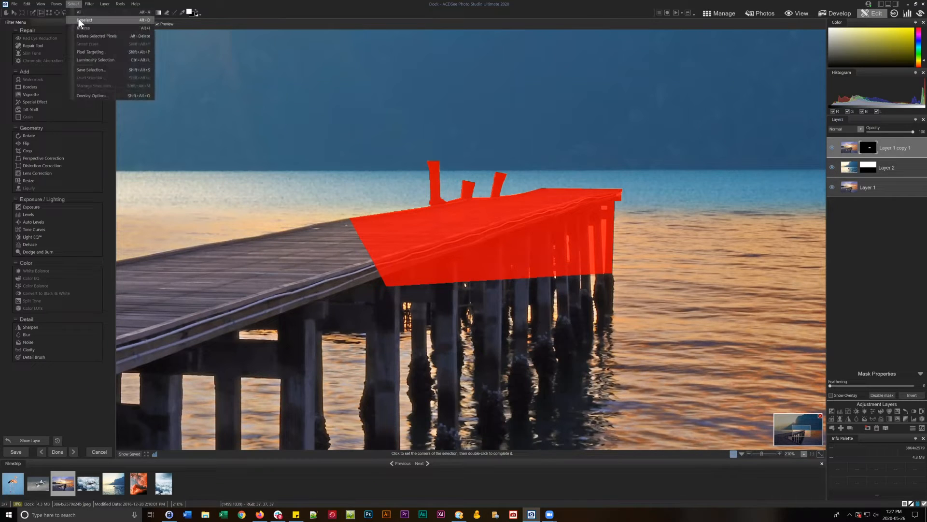
left_click(79, 19)
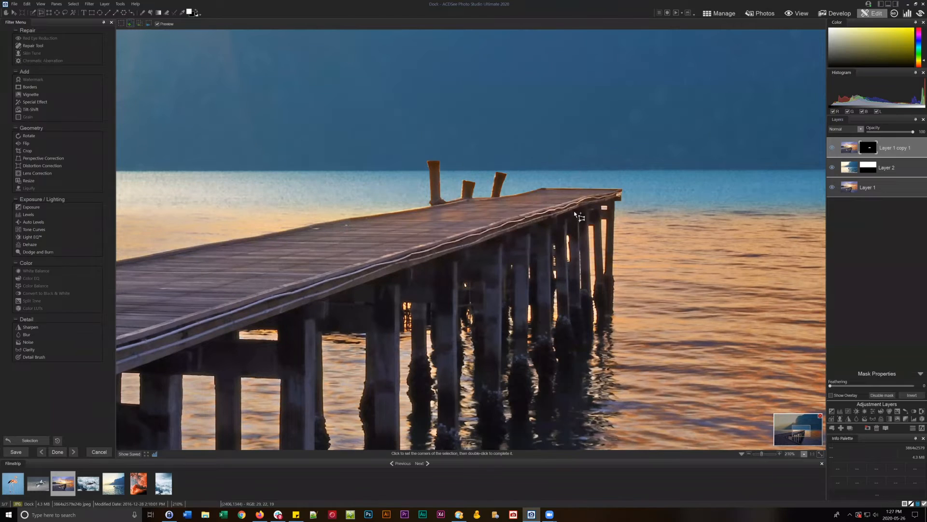
left_click(820, 453)
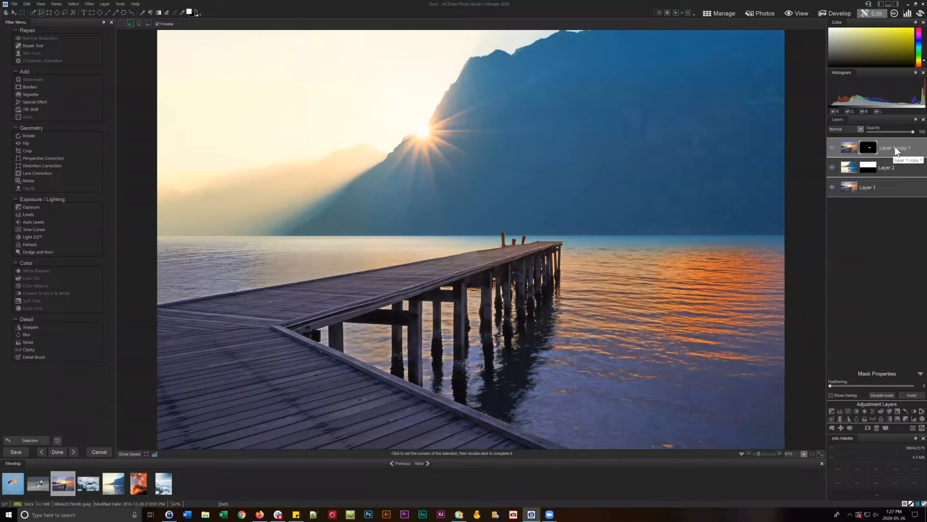
Set the Brush tool to 52 opacity with a smaller nib width and dab the copied dock layer's mask.
left_click_drag(830, 386, 820, 384)
left_click(143, 13)
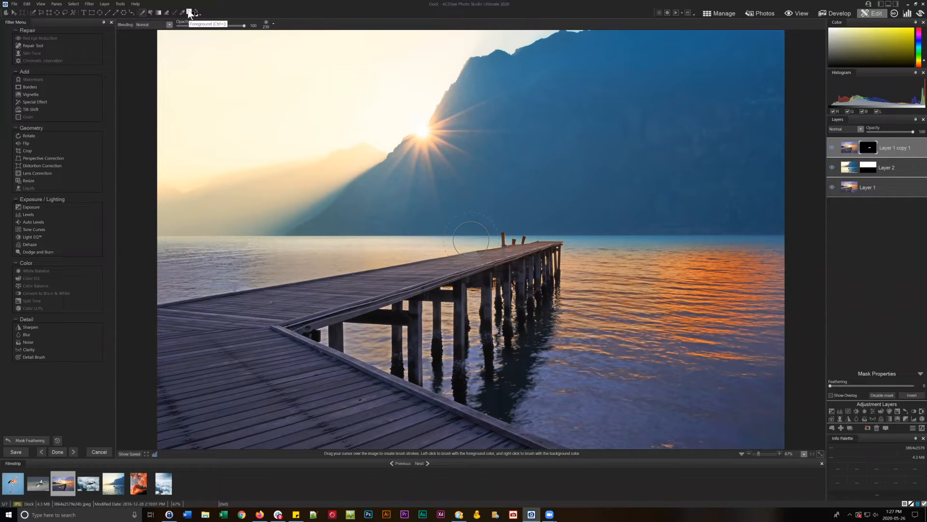
left_click_drag(241, 27, 212, 28)
left_click(269, 24)
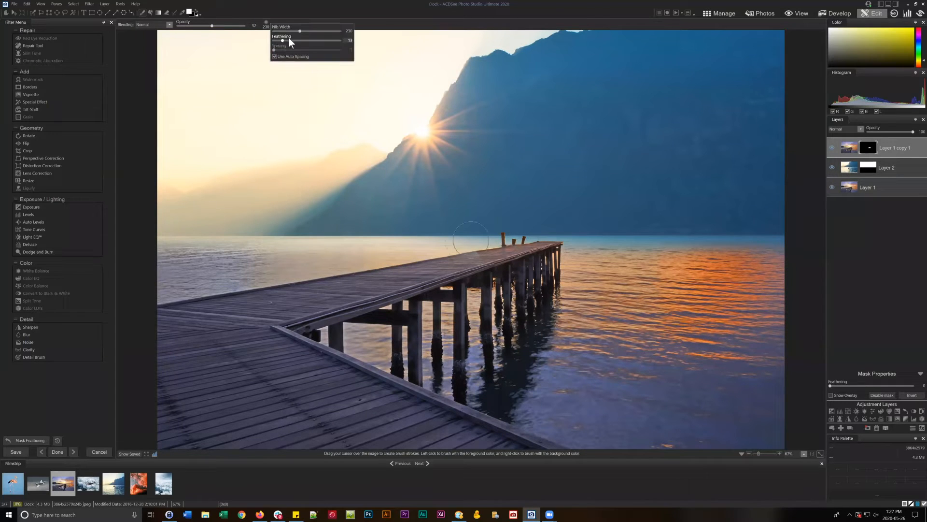
left_click_drag(299, 31, 285, 31)
left_click(478, 262)
scroll(472, 258, "down", 3)
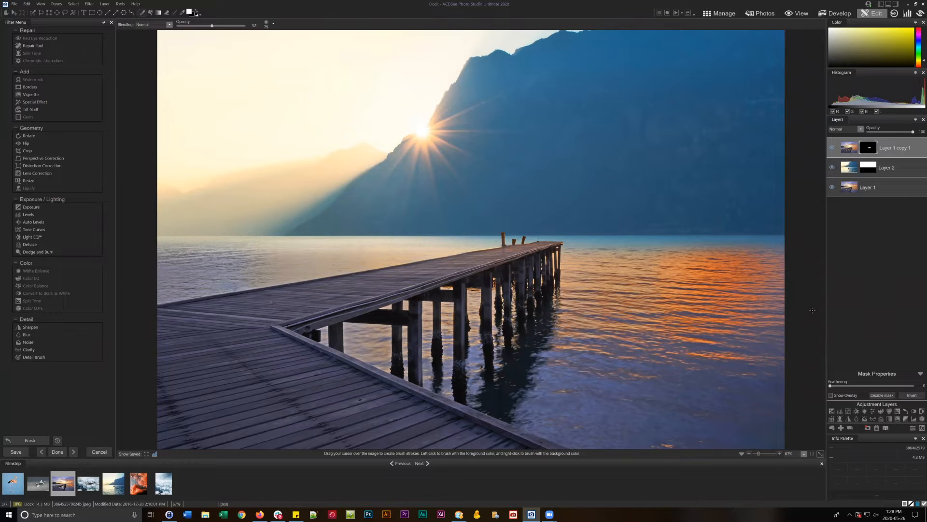
Draw a new triangular polygon selection on the original dock layer, spanning the mountain slope, dock end and water.
left_click(865, 188)
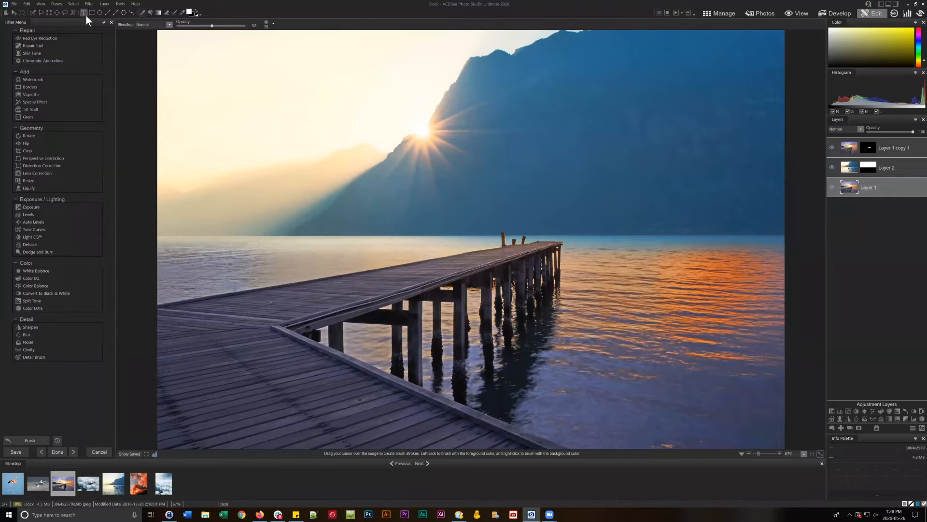
left_click(43, 13)
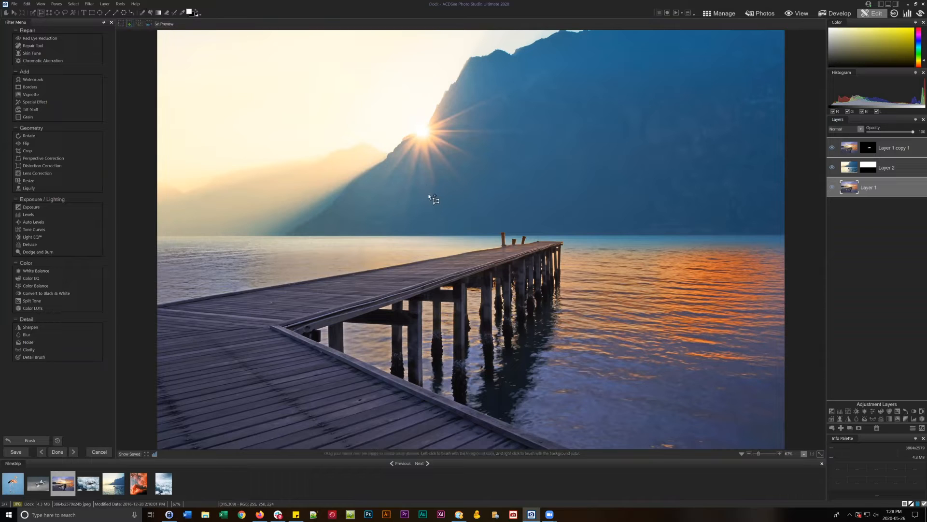
left_click(119, 22)
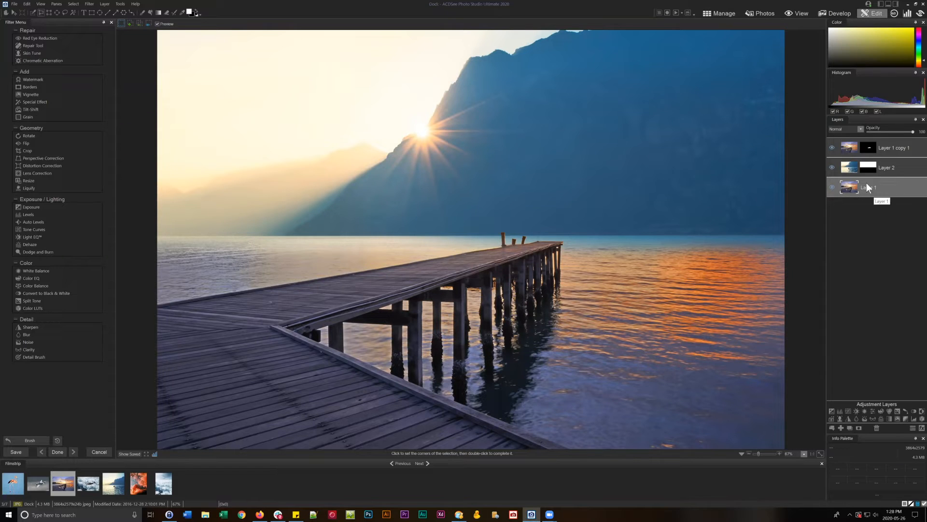
left_click(343, 173)
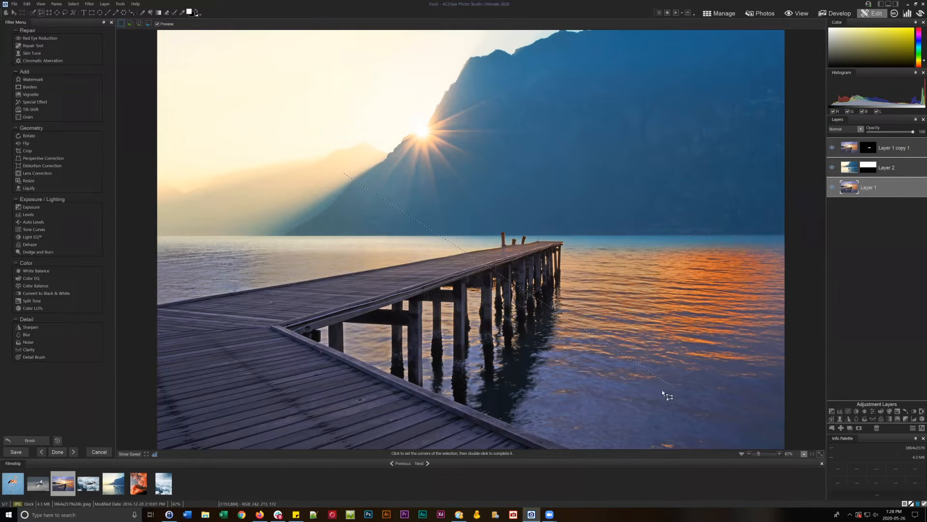
left_click(633, 364)
double_click(598, 109)
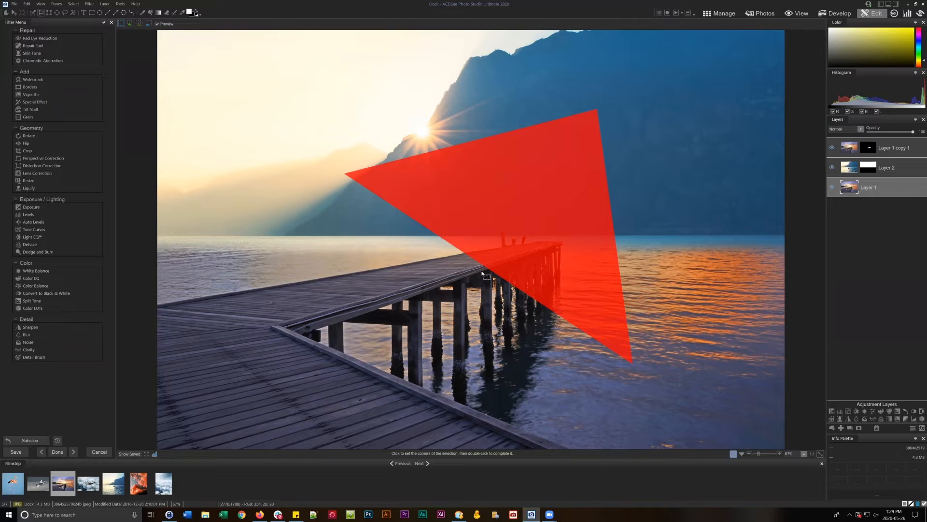
Switch the selection overlay display to Marching Ants.
left_click(75, 3)
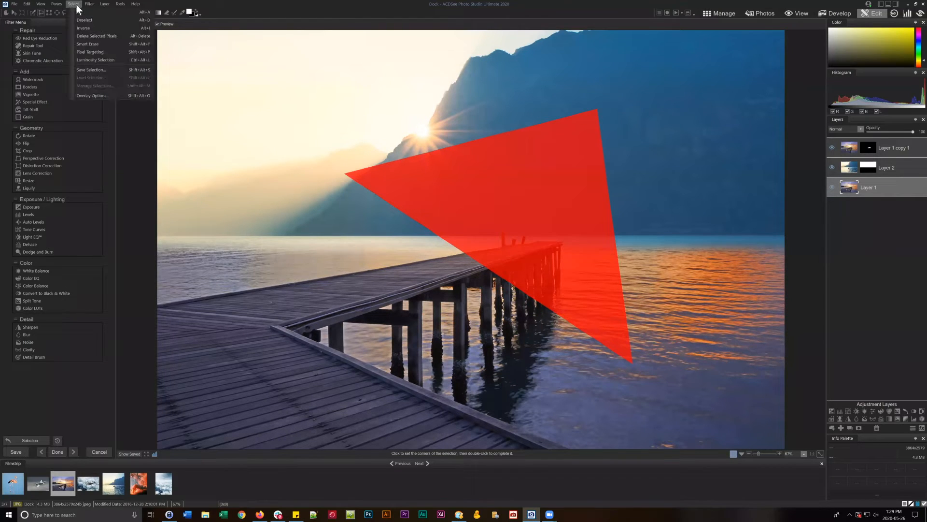
left_click(92, 95)
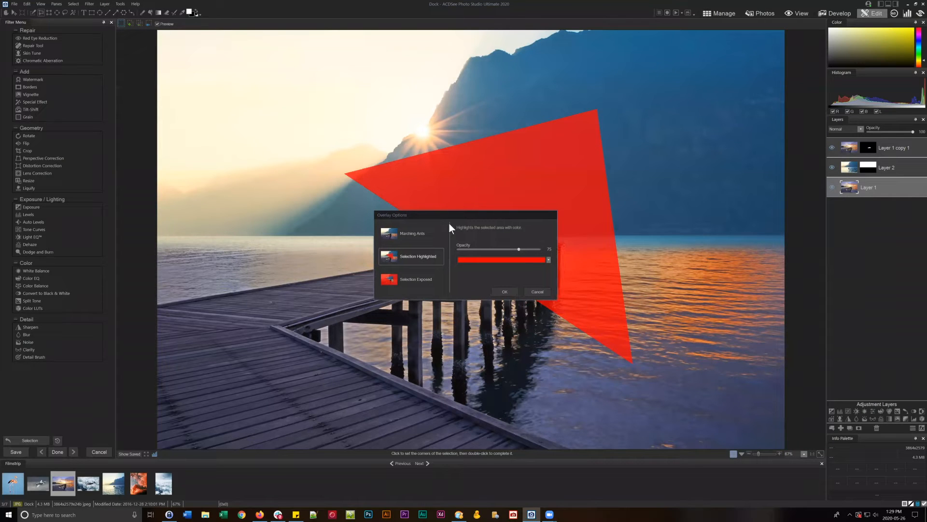
left_click(413, 254)
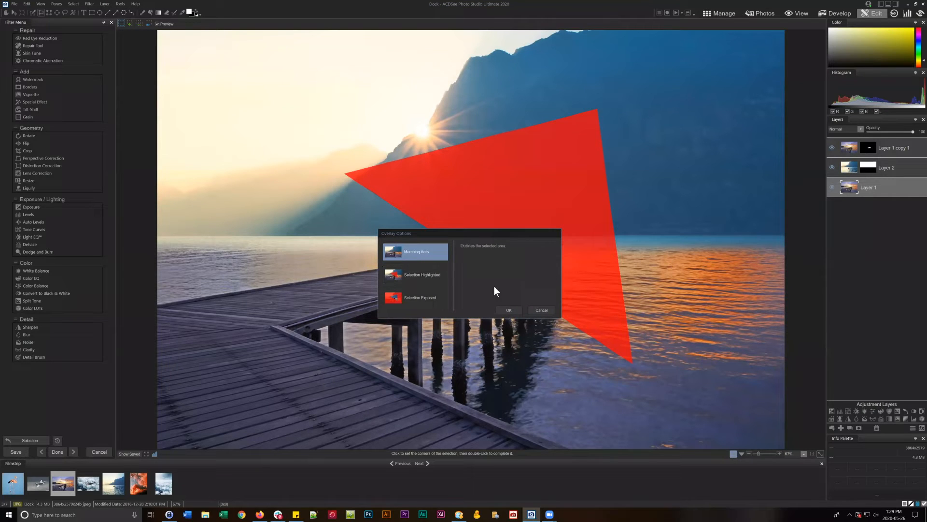
left_click(507, 308)
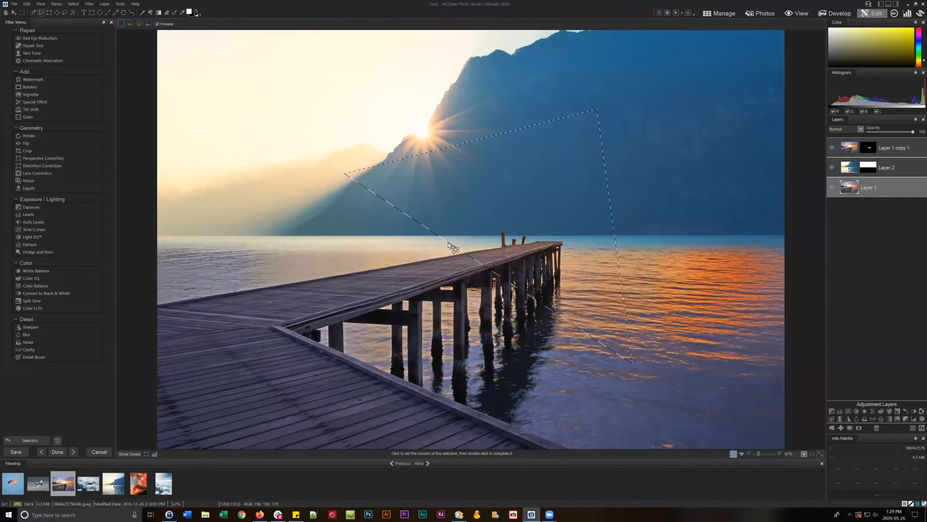
Set the selection overlay display back to Selection Highlighted in red.
left_click(74, 6)
left_click(92, 94)
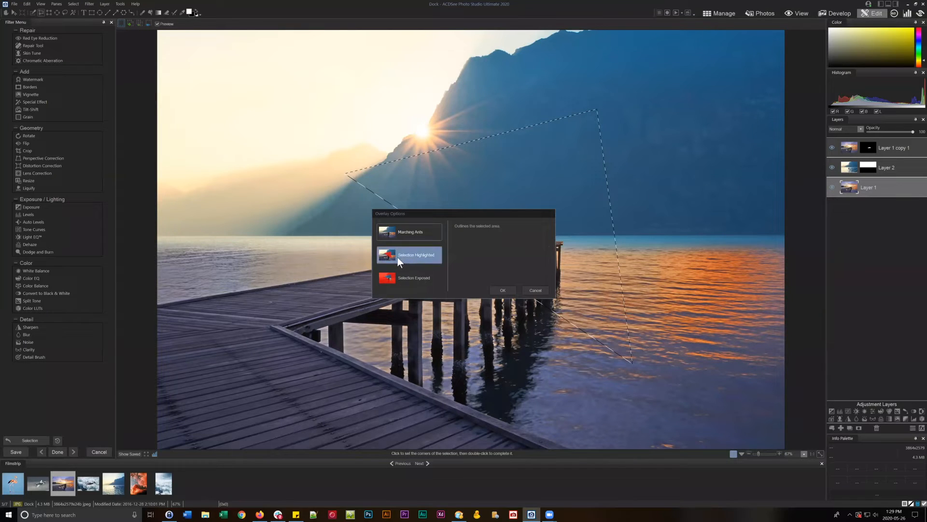
left_click(398, 257)
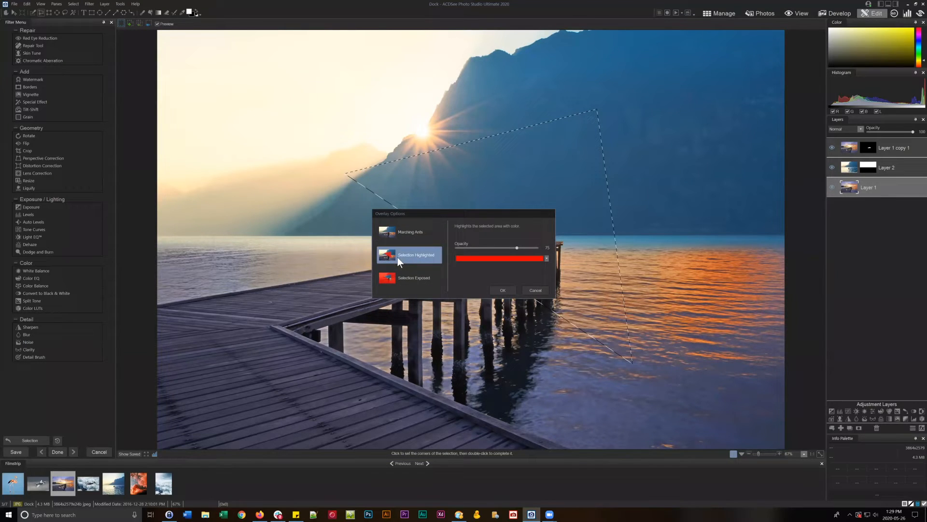
left_click(505, 291)
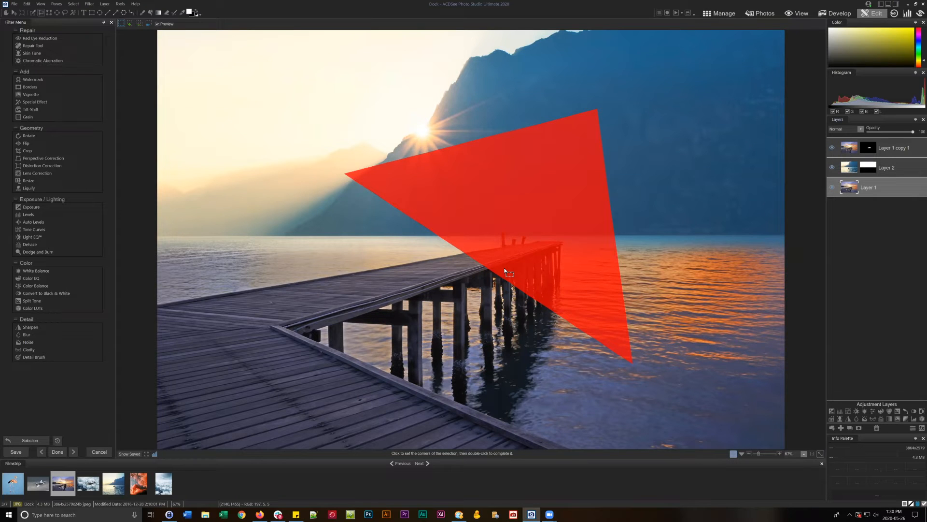
Mask the original dock layer from the triangular selection and clear the selection, with the two layers above hidden.
left_click(859, 429)
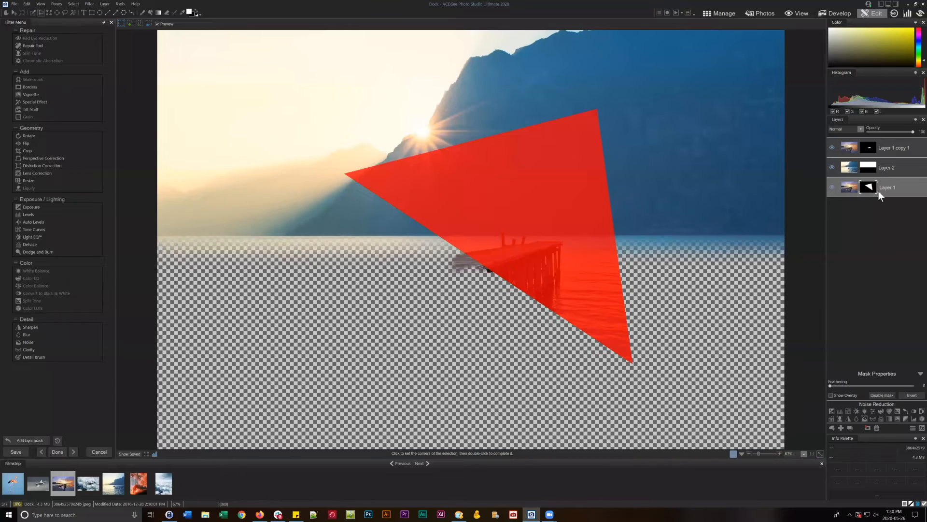
left_click(832, 148)
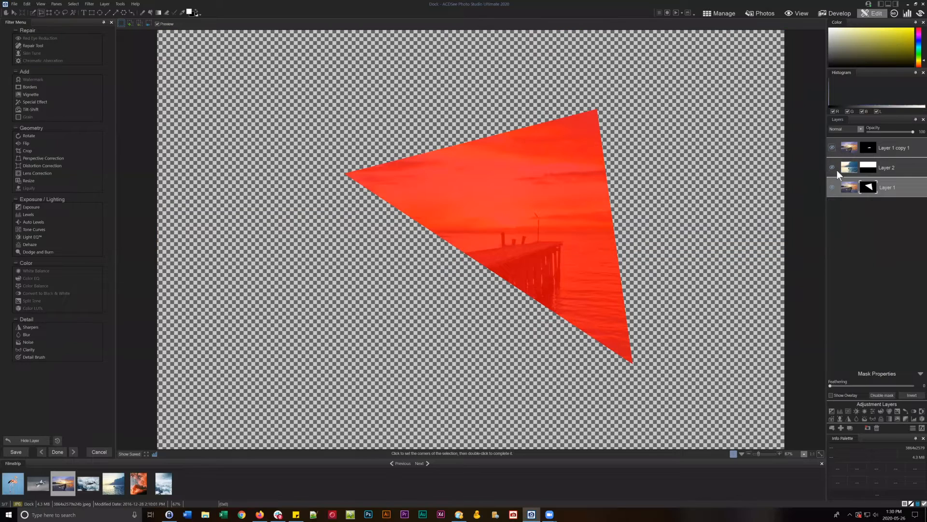
left_click(74, 4)
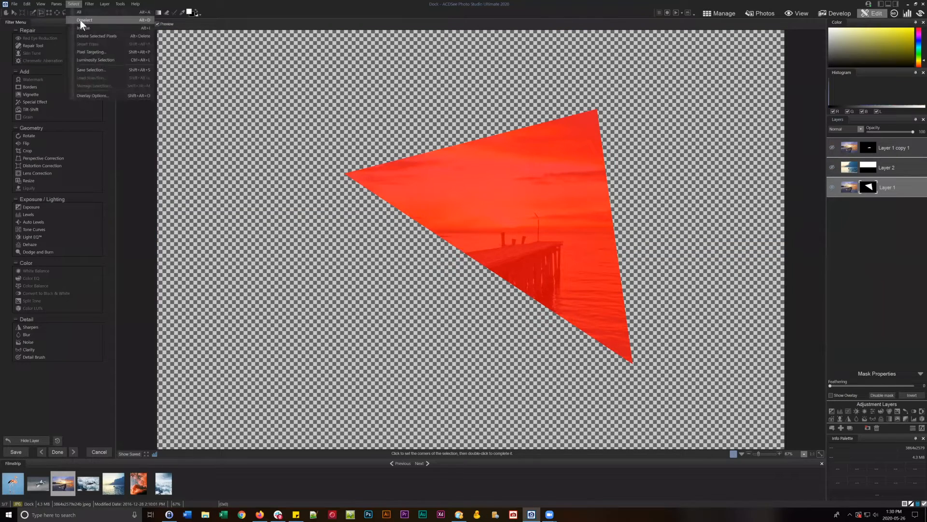
left_click(80, 19)
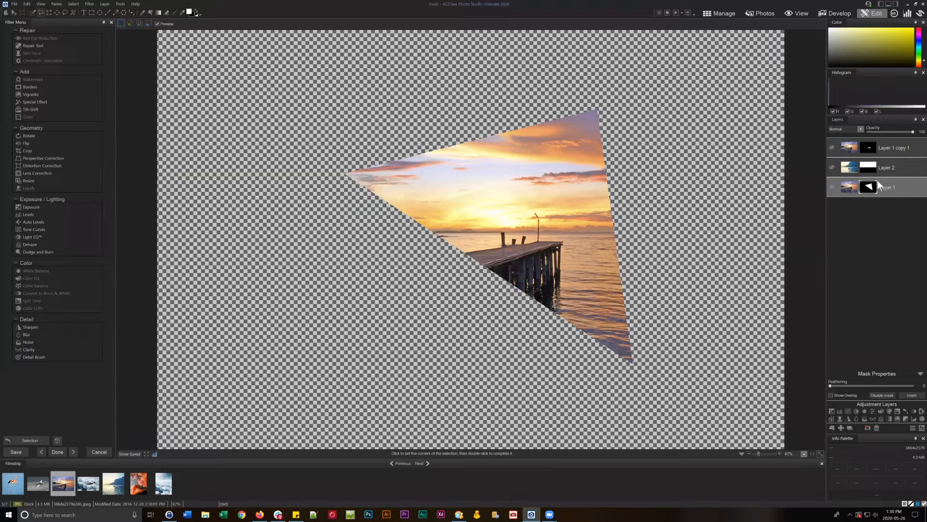
Load the original dock layer's mask as a selection.
left_click_drag(877, 181, 871, 188)
right_click(871, 190)
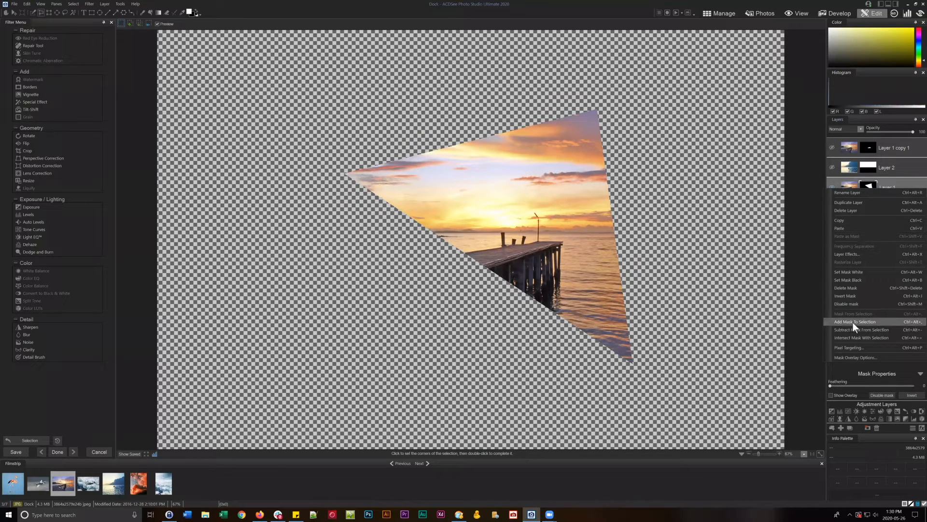
left_click(871, 322)
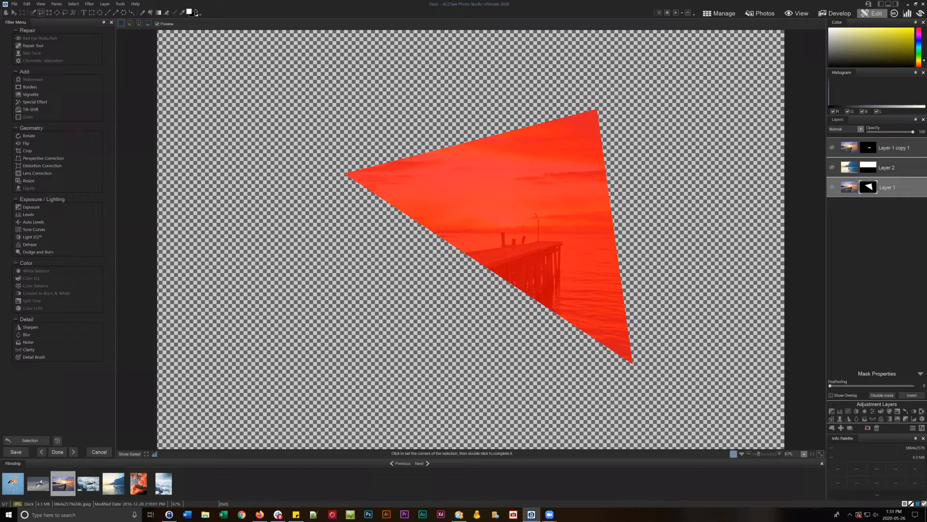
Clear the triangular selection and delete the original dock layer's mask.
key("ctrl+d")
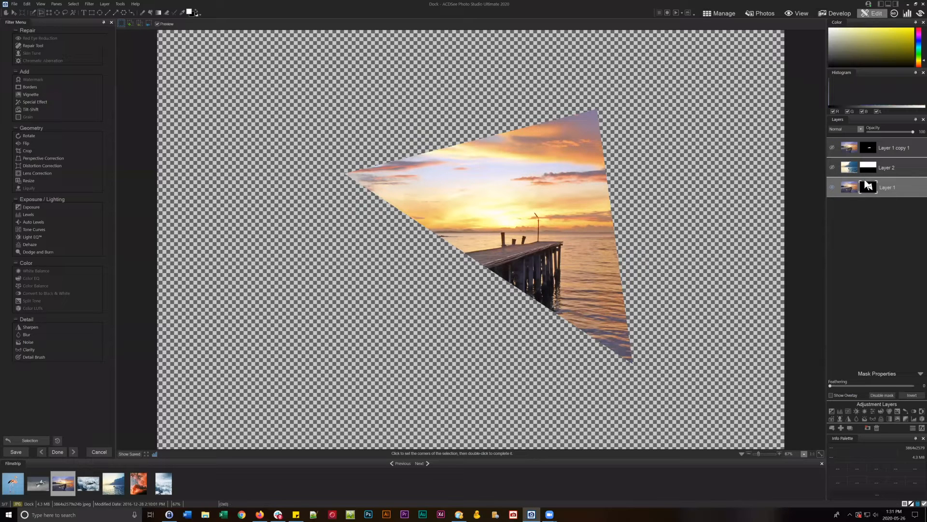
left_click(865, 427)
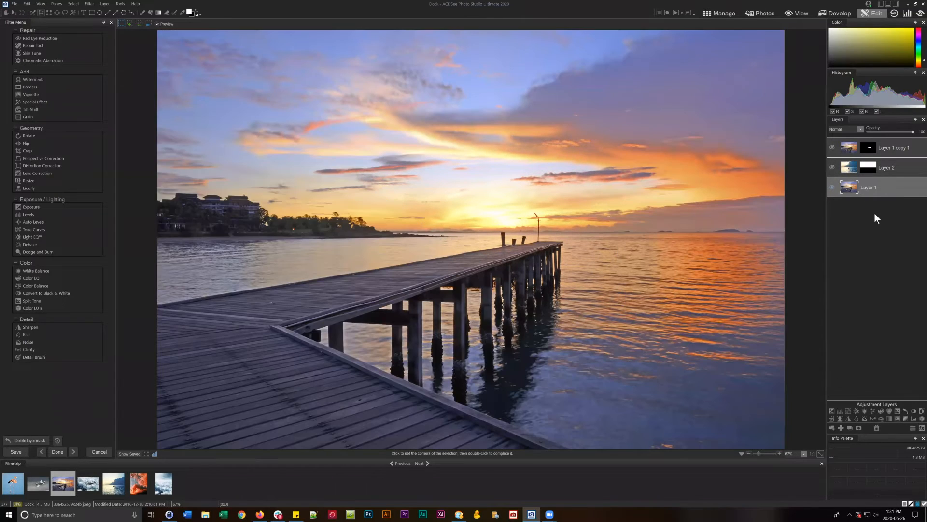
Duplicate the original dock layer and erase a band of sky above the horizon on the copy with an enlarged Eraser nib.
right_click(866, 190)
left_click(852, 205)
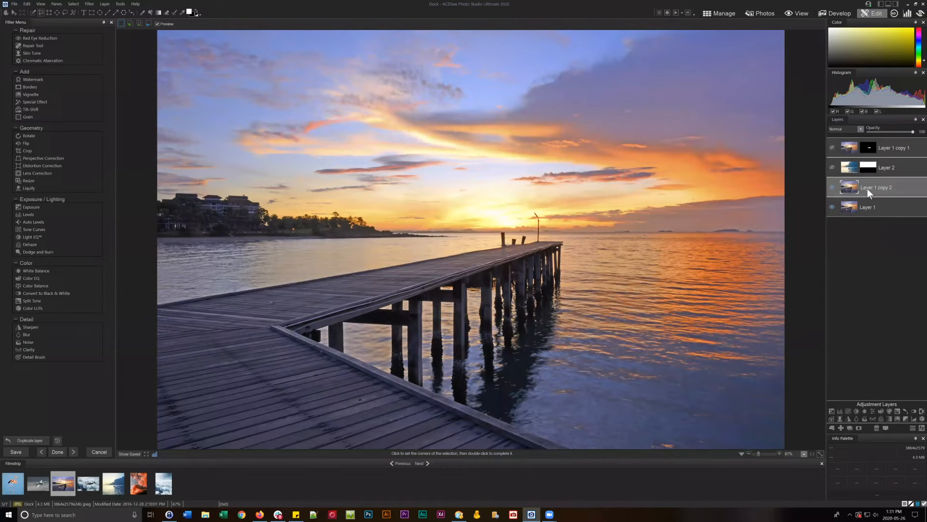
left_click(167, 12)
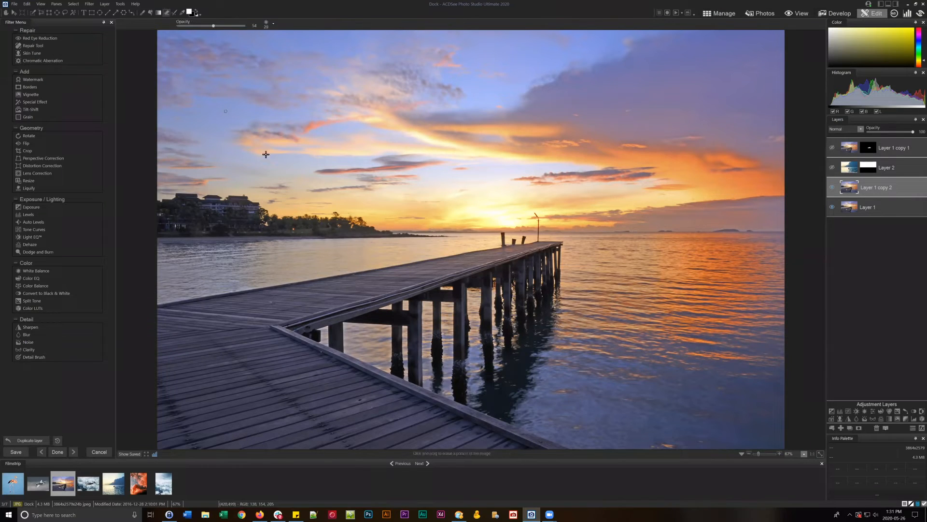
scroll(319, 179, "up", 5)
left_click_drag(713, 177, 582, 195)
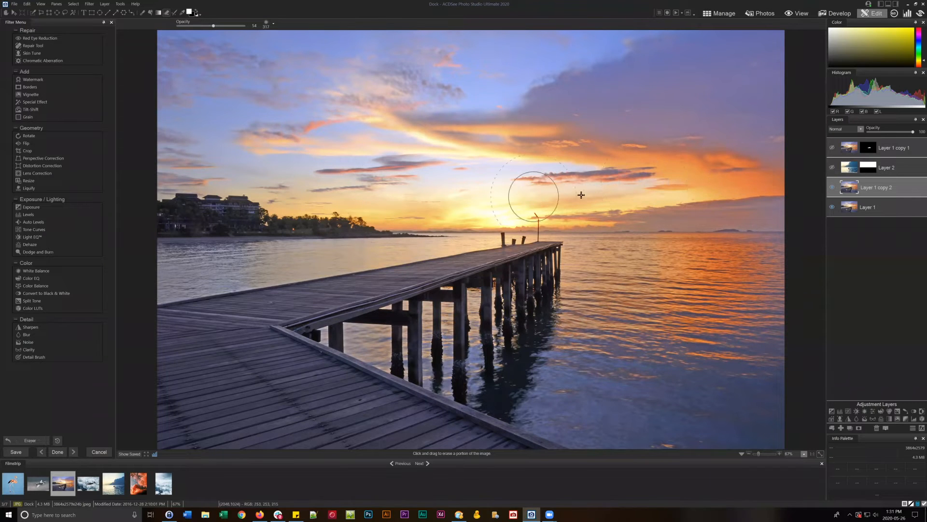
Hide the original dock layer and erase most of the remaining sky from its new copy.
left_click(831, 208)
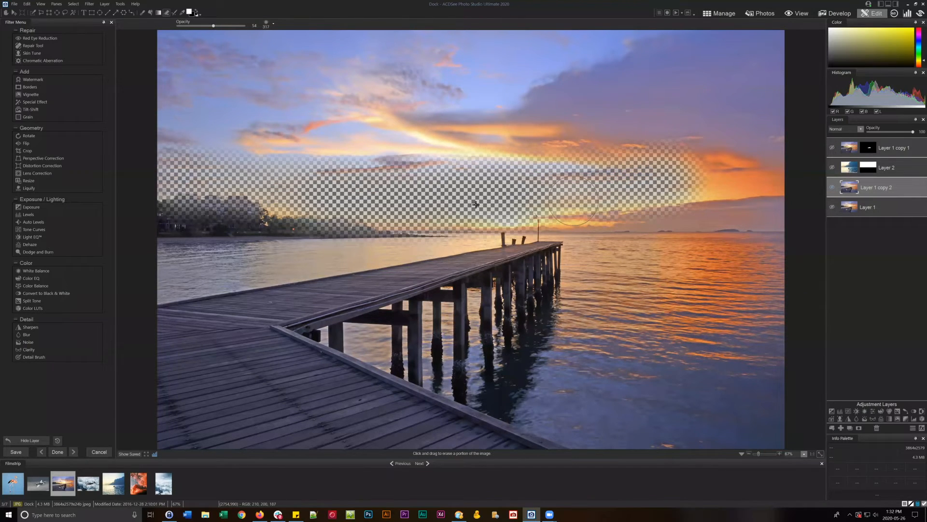
mouse_move(472, 197)
left_mouse_down()
mouse_move(436, 124)
mouse_move(549, 137)
mouse_move(374, 122)
mouse_move(481, 48)
mouse_move(270, 54)
mouse_move(478, 86)
mouse_move(464, 147)
mouse_move(376, 201)
mouse_move(585, 203)
left_mouse_up()
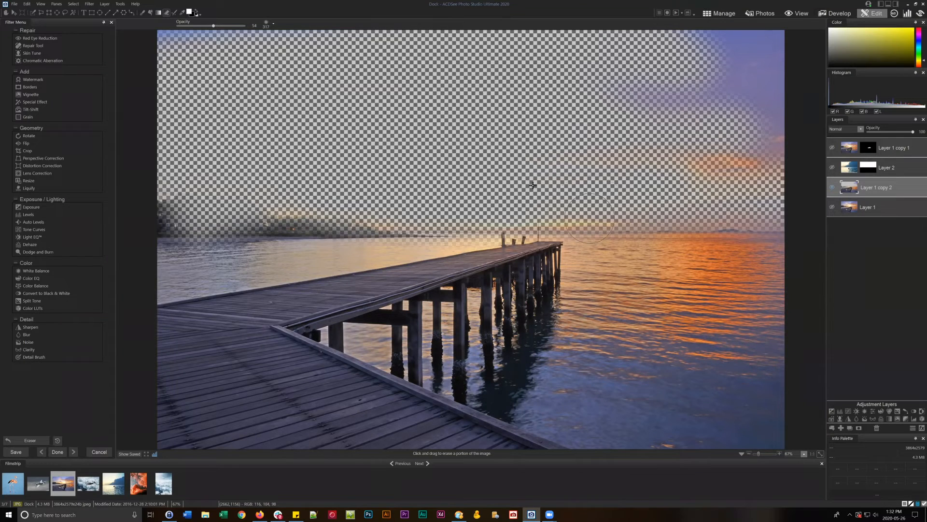
left_click(868, 209)
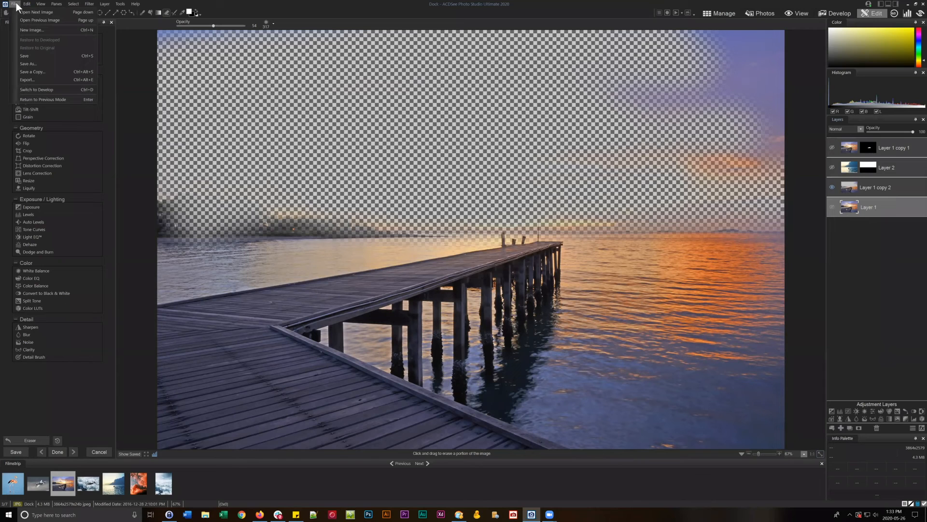
Review the file types offered for saving the layered image, choose ACDC File Format and close without saving.
left_click(24, 63)
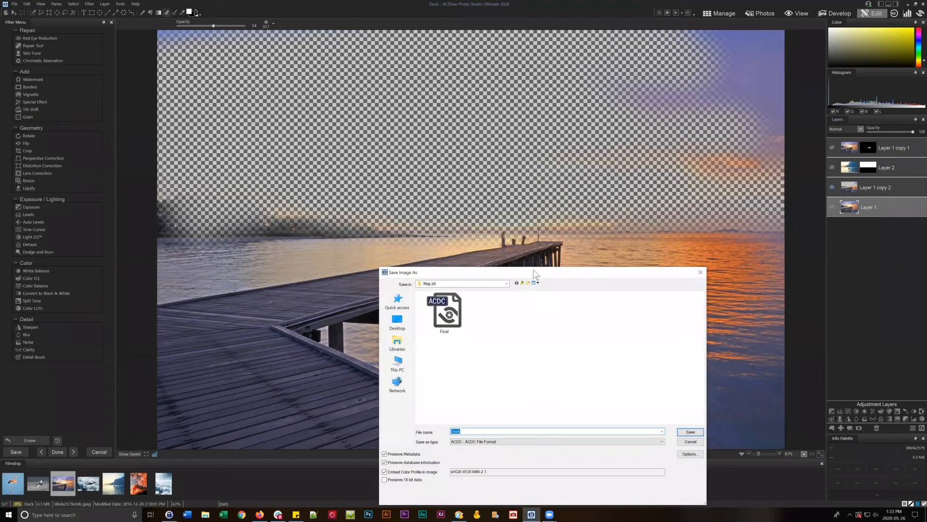
left_click(451, 304)
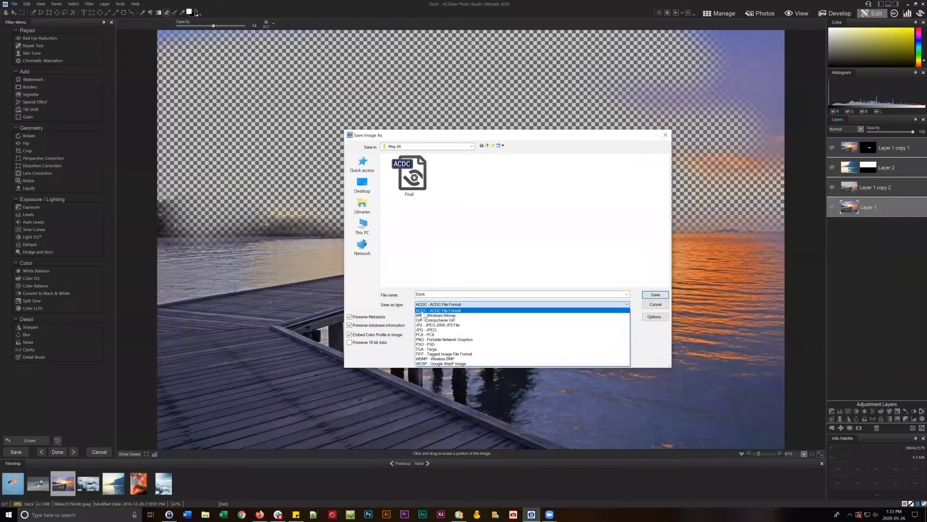
left_click(443, 310)
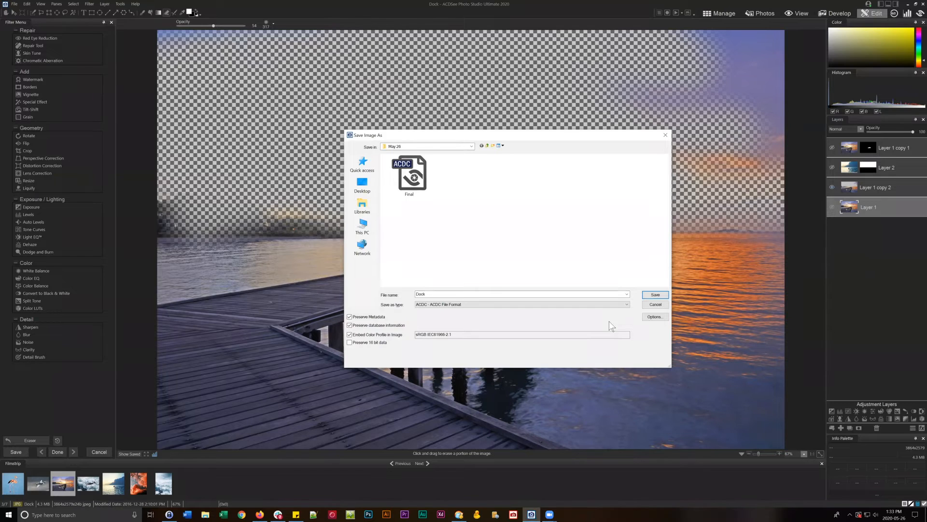
left_click(655, 305)
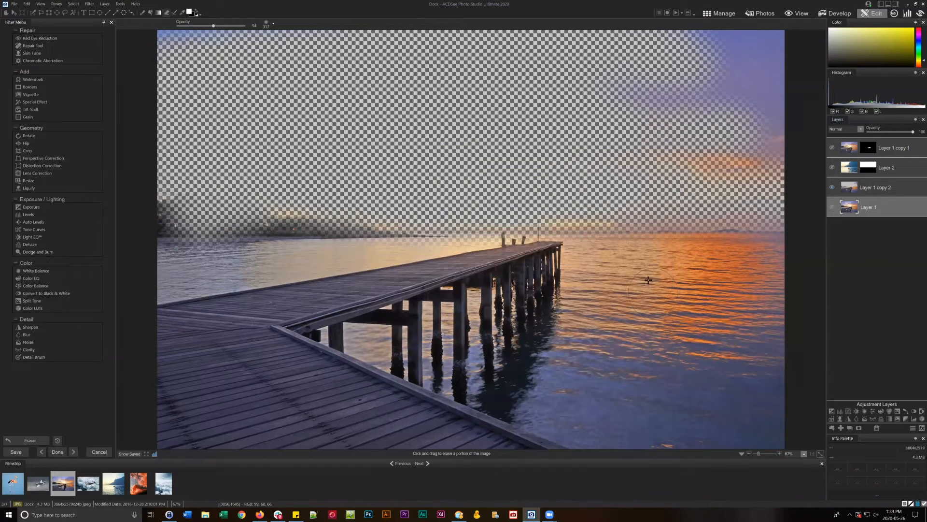
Hide the erased dock copy and show the original dock, the masked fisherman layer and the masked dock copy.
left_click(831, 187)
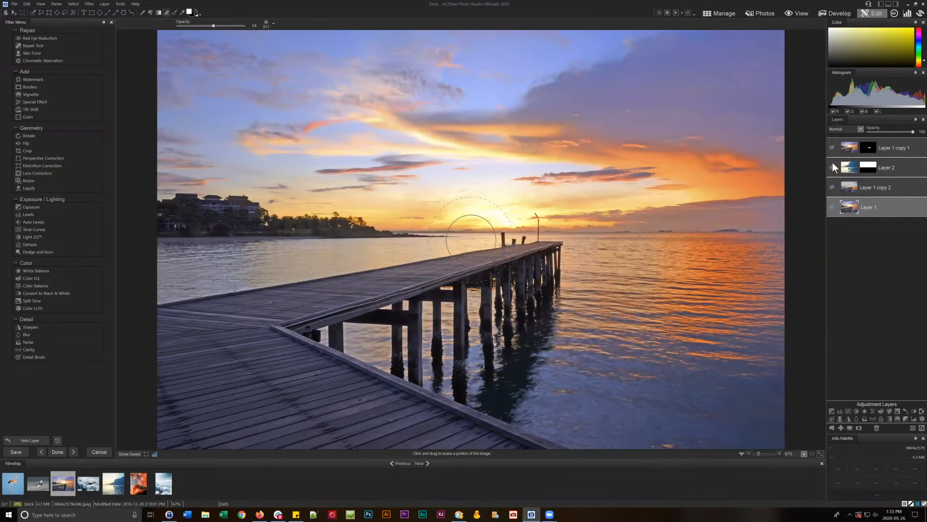
left_click(831, 167)
left_click(832, 148)
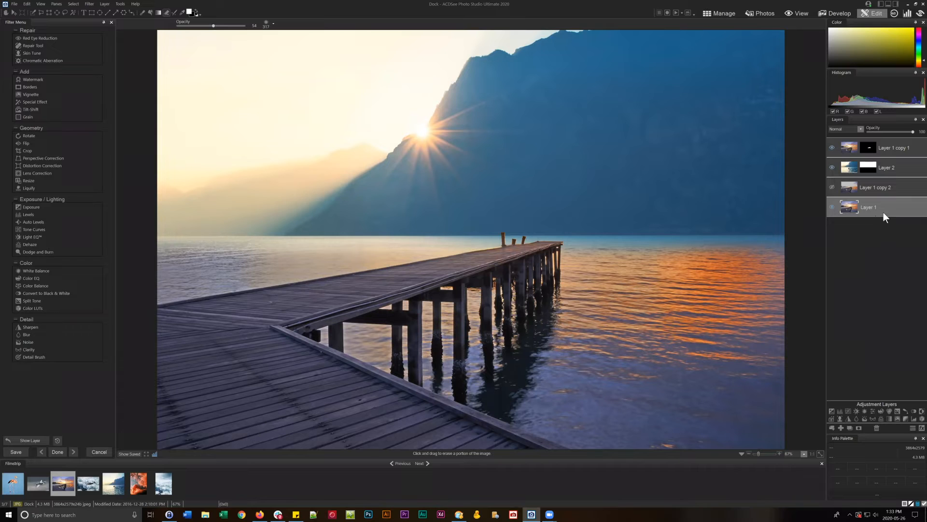
Toggle the masked fisherman layer off and on to compare the composite with the original dock image.
left_click(834, 168)
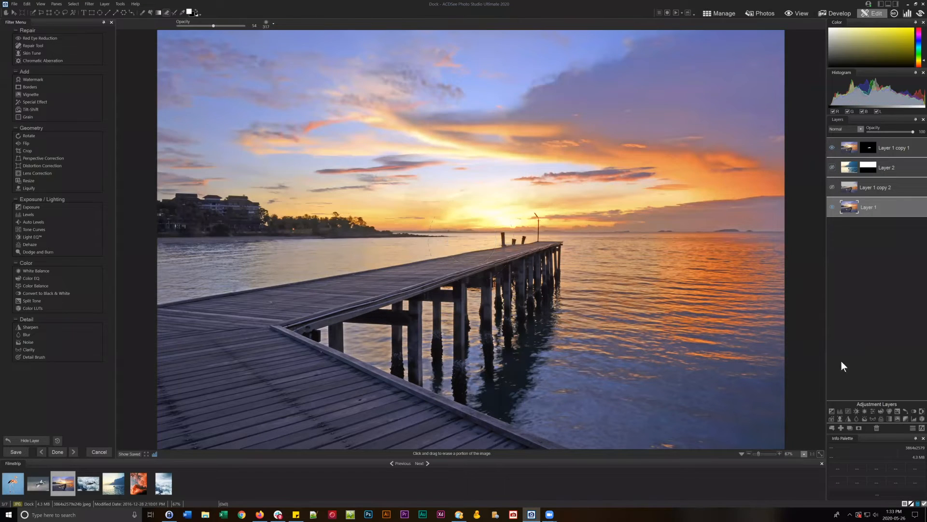
left_click(892, 147)
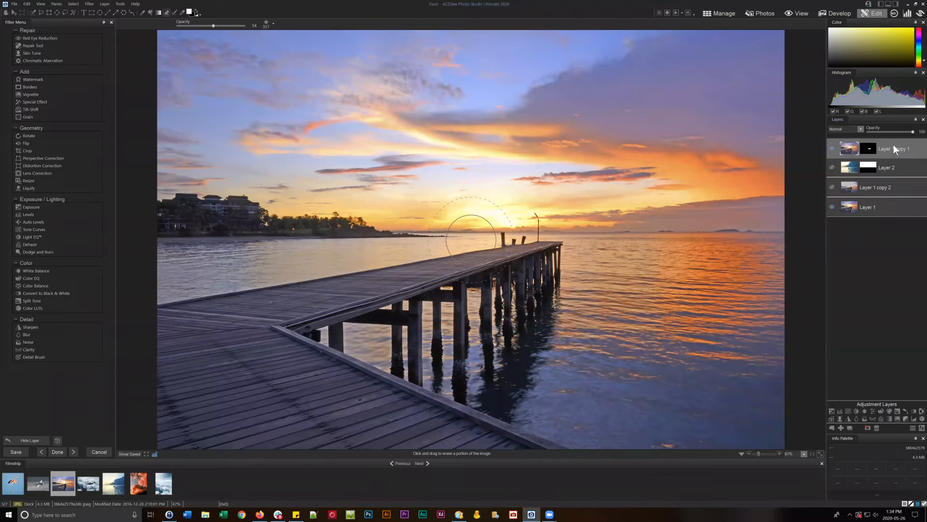
left_click(880, 206)
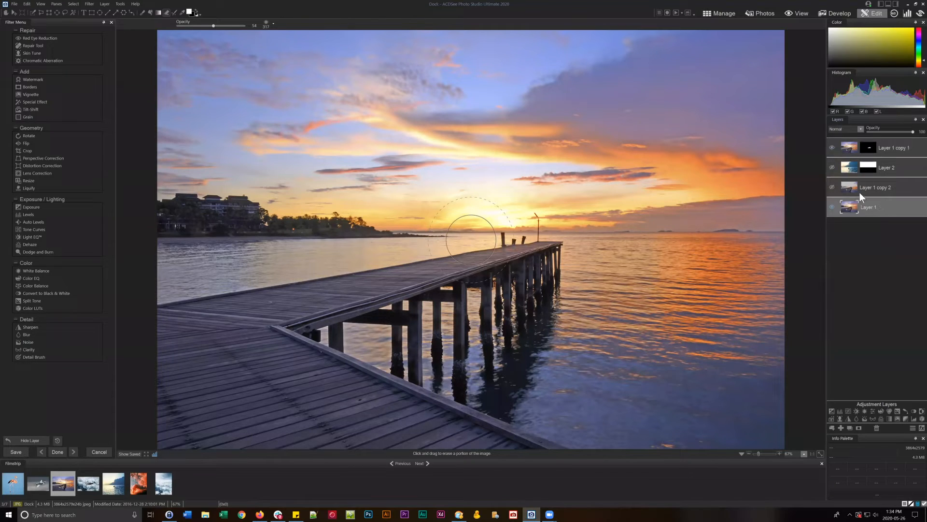
left_click(831, 167)
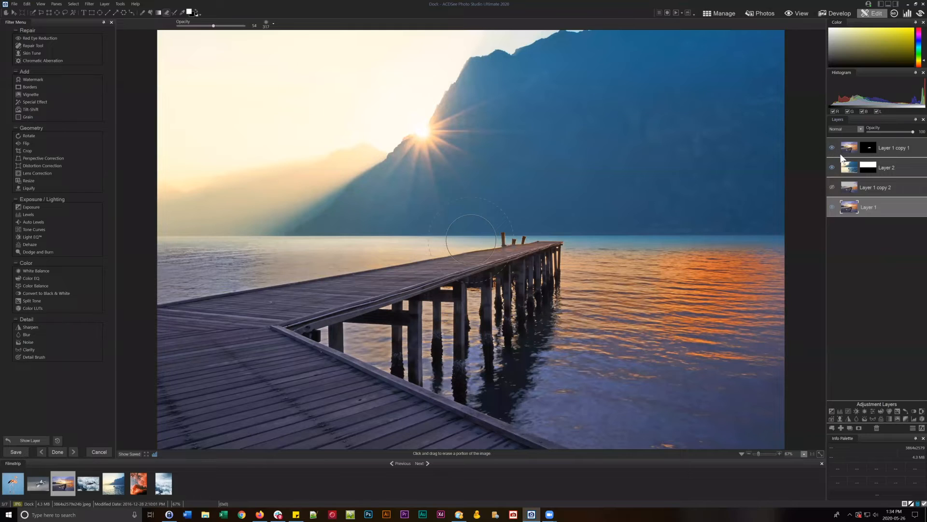
left_click_drag(834, 147, 842, 160)
Set the fisherman layer's mask feathering to about 45, hiding the original dock layer while adjusting and showing it again.
left_click(832, 208)
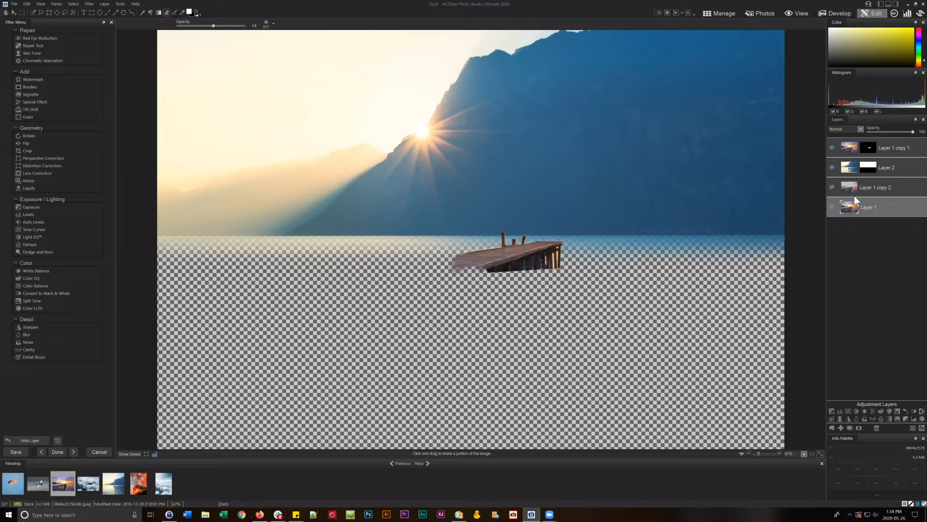
left_click(880, 167)
left_click(867, 167)
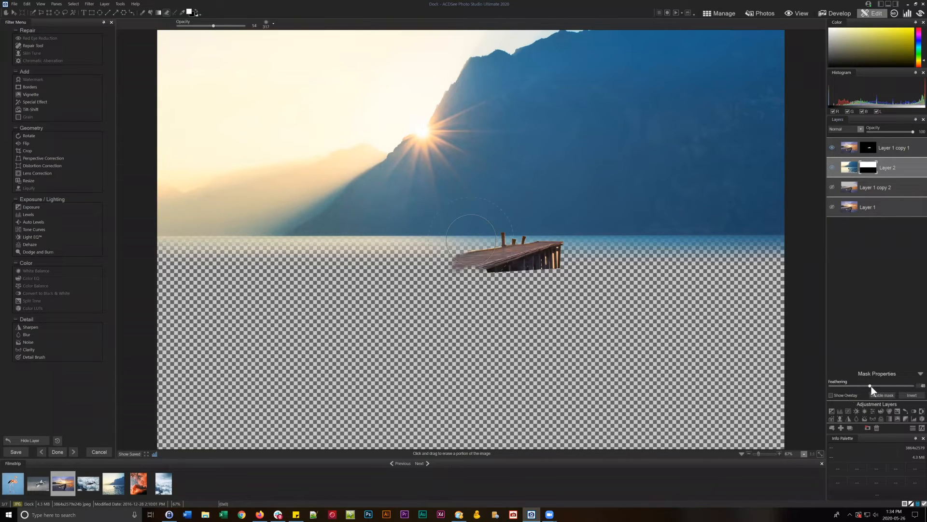
left_click_drag(885, 384, 862, 385)
left_click(831, 206)
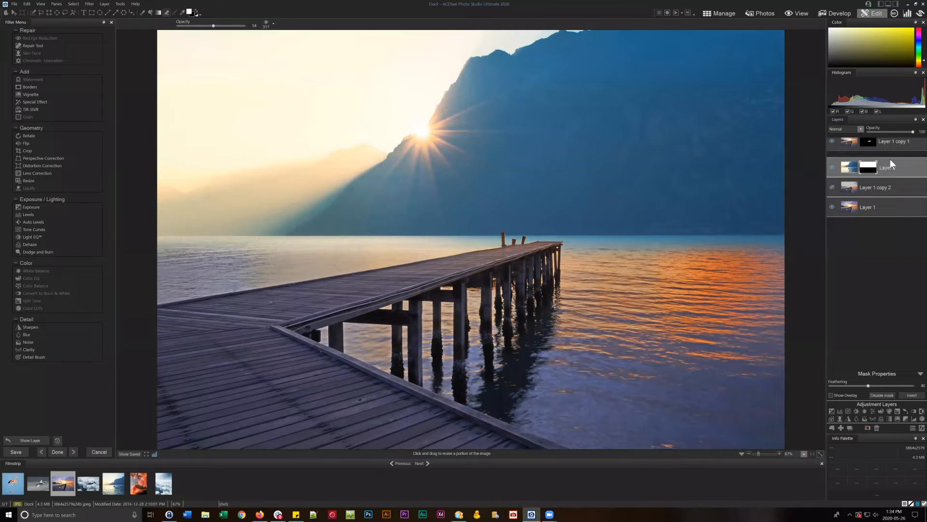
Delete the erased copy of the dock layer.
left_click(889, 187)
left_click(876, 428)
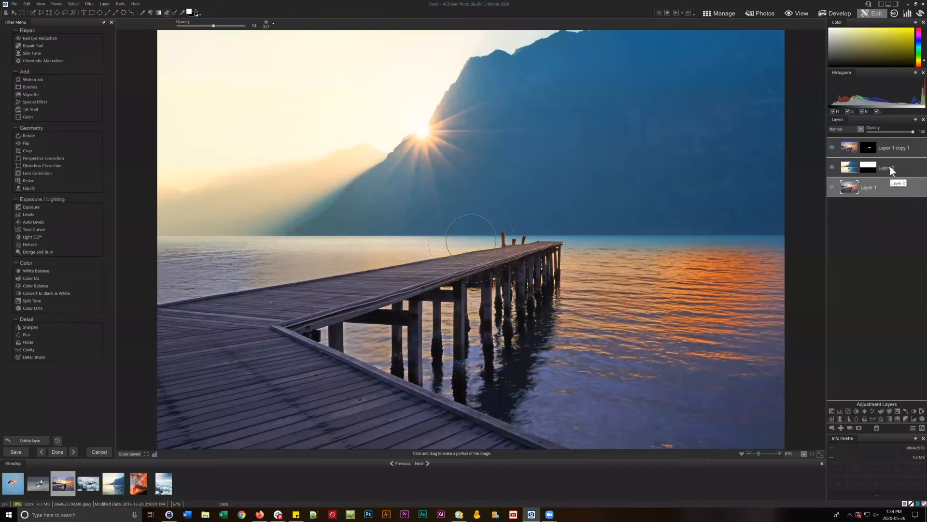
Toggle the masked dock copy off and on to check the pier end against the mountain backdrop.
left_click(891, 163)
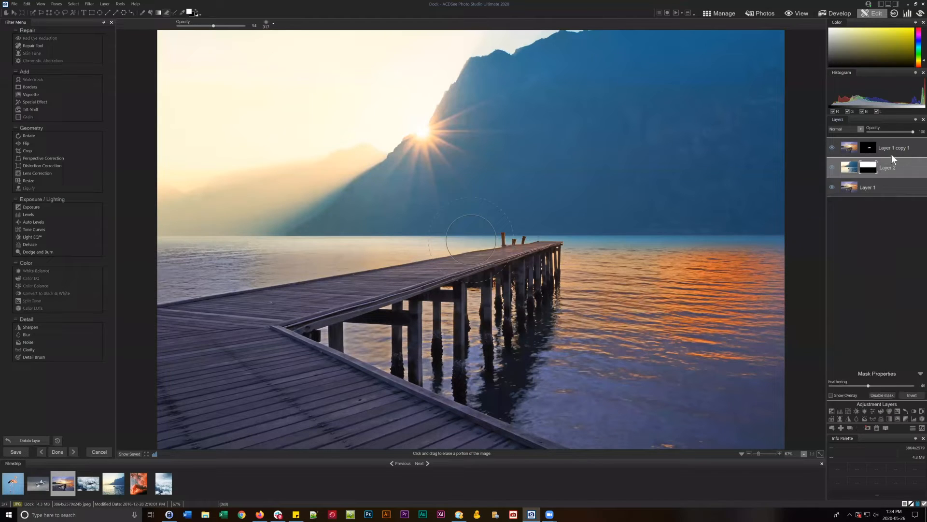
left_click(891, 144)
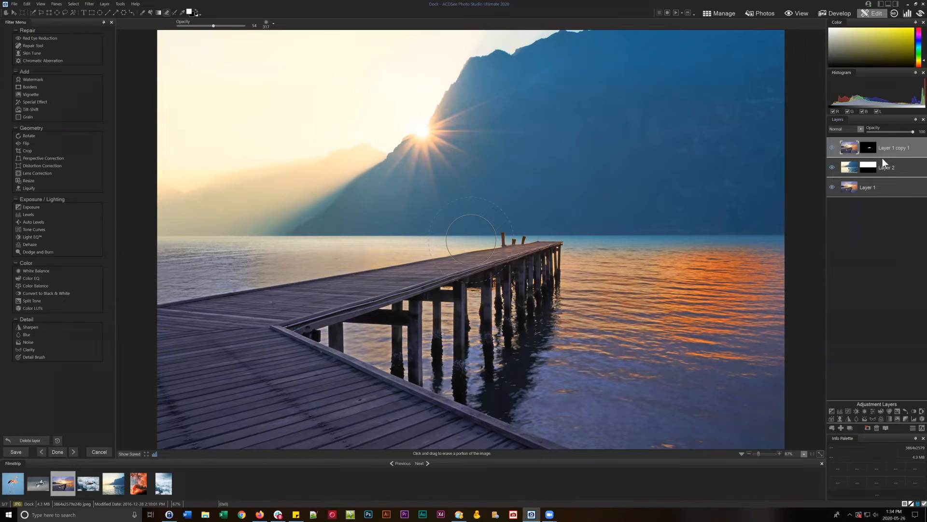
left_click(852, 169)
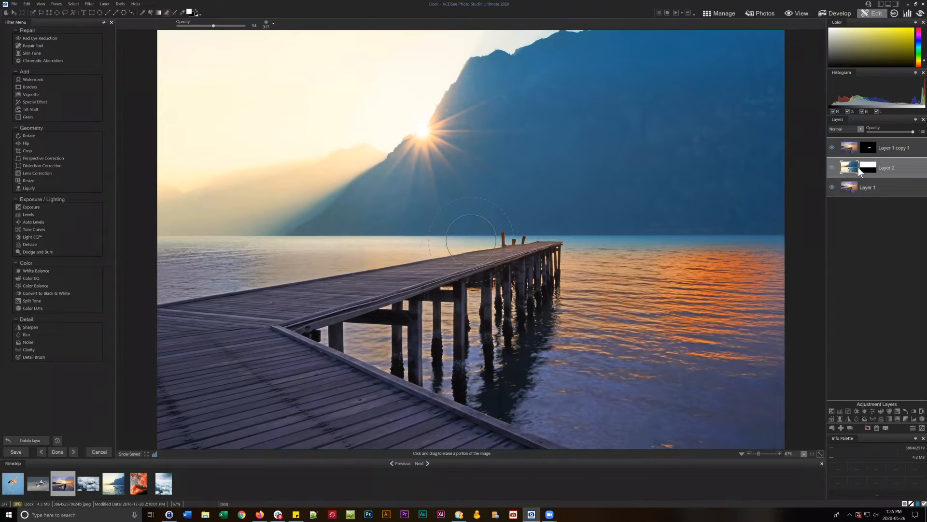
left_click(832, 167)
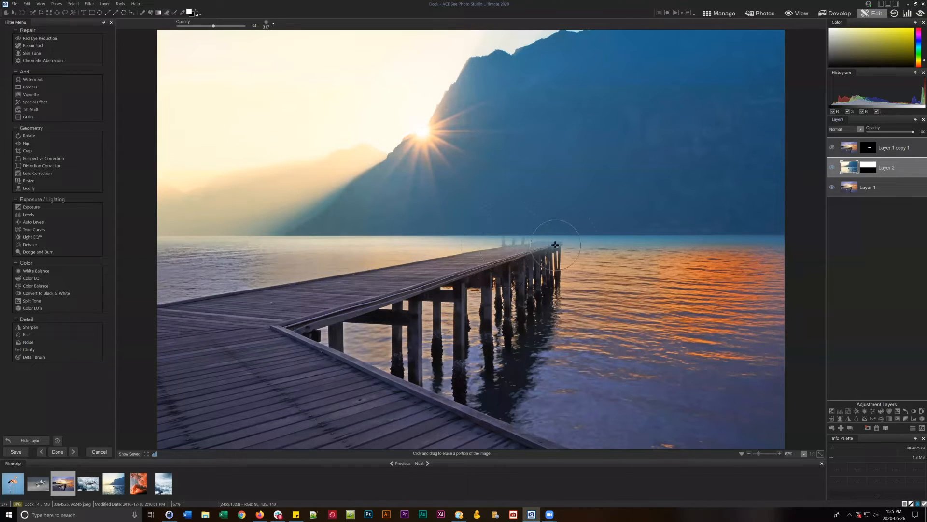
left_click(832, 148)
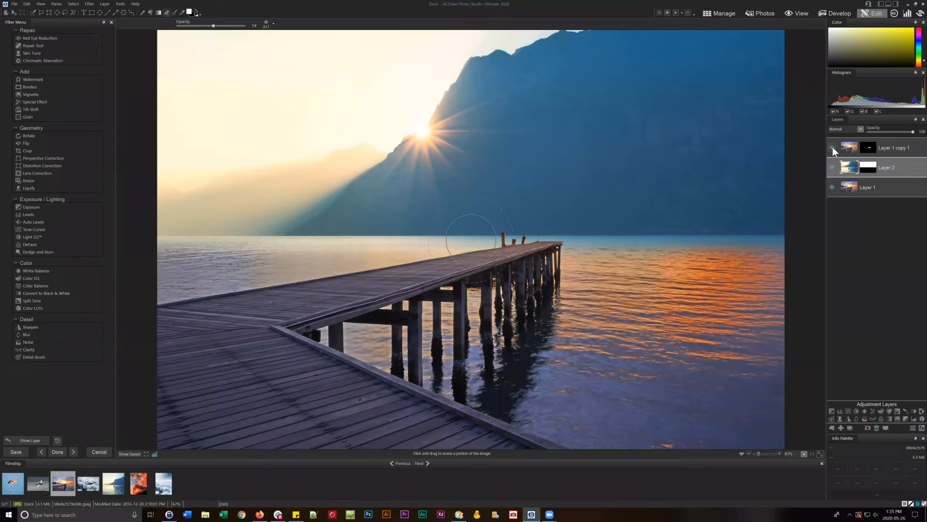
Add a White Balance adjustment layer above the masked dock copy and warm its temperature slightly.
left_click(887, 147)
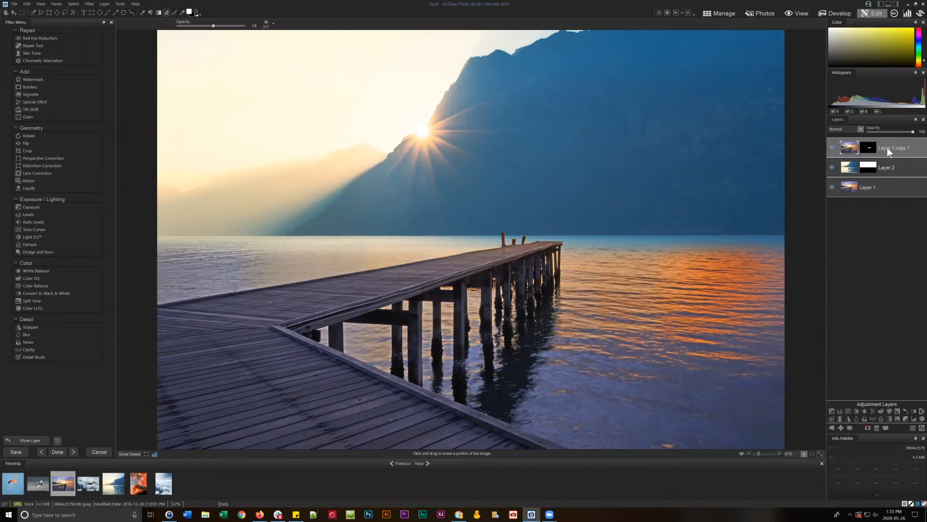
left_click(865, 411)
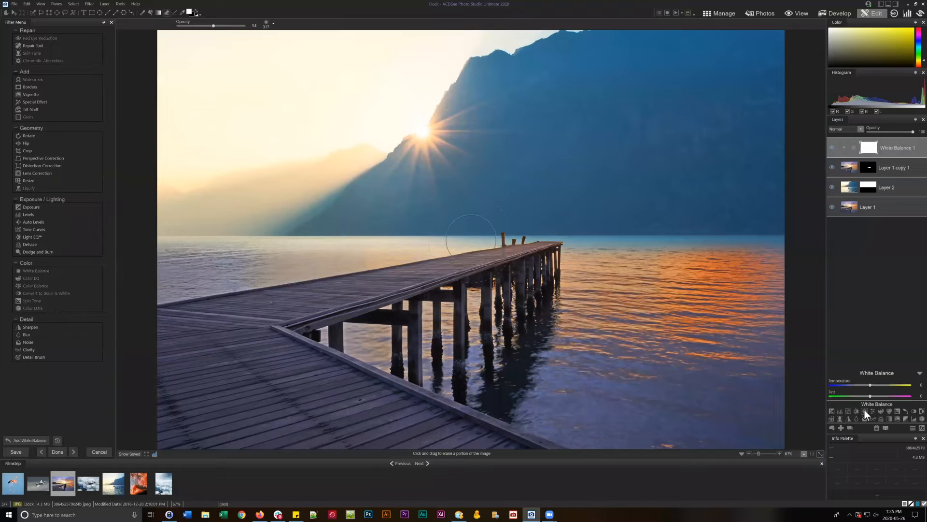
left_click_drag(869, 385, 879, 383)
left_click(920, 373)
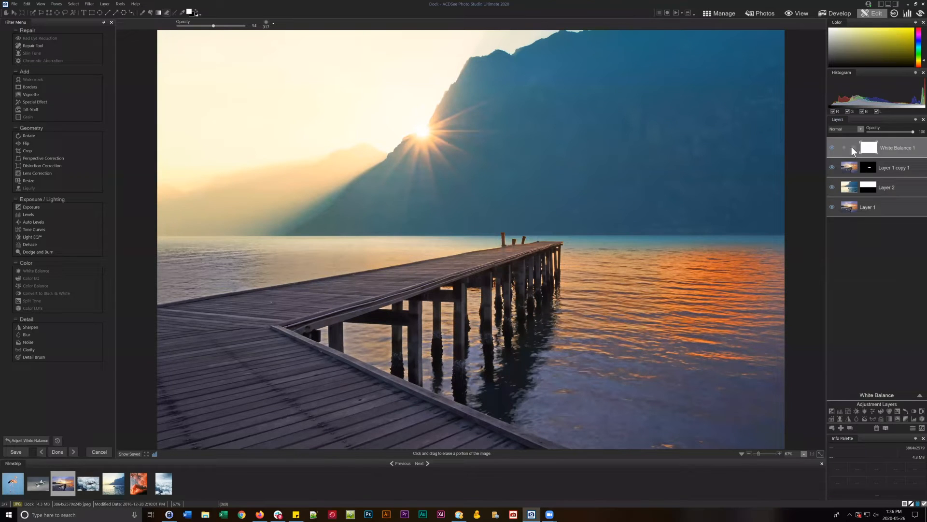
Toggle the visibility of the White Balance, masked dock copy, fisherman and original dock layers to compare each one's contribution.
left_click(832, 148)
left_click(832, 147)
left_click(832, 167)
left_click(832, 167)
left_click(832, 167)
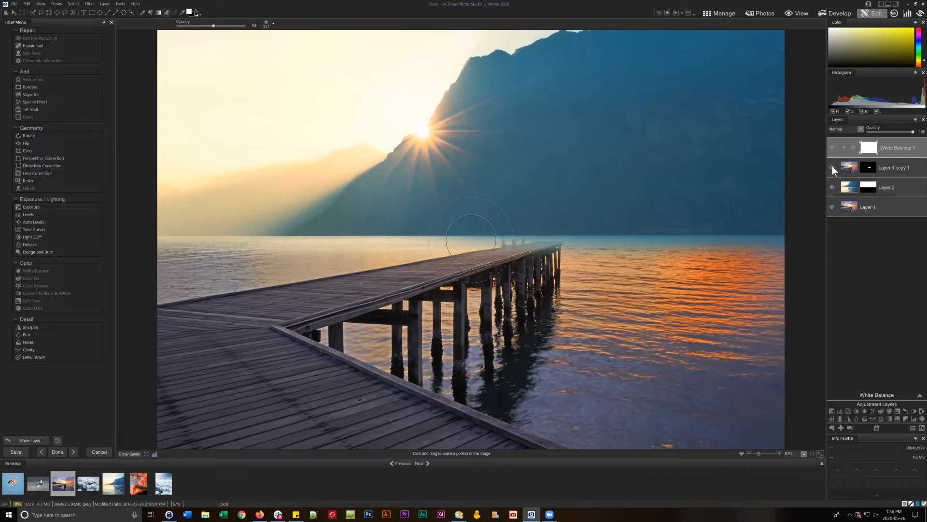
left_click(832, 168)
left_click(831, 186)
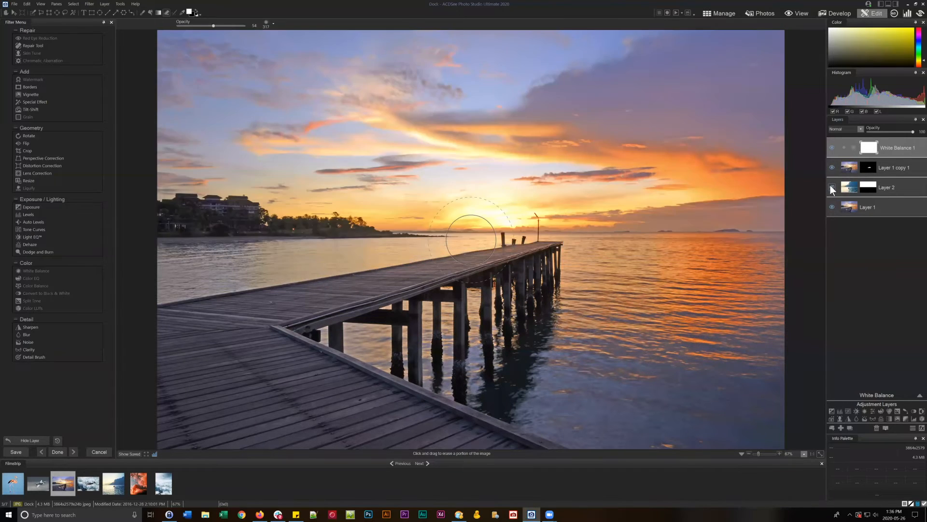
left_click(831, 187)
left_click(831, 186)
left_click(831, 186)
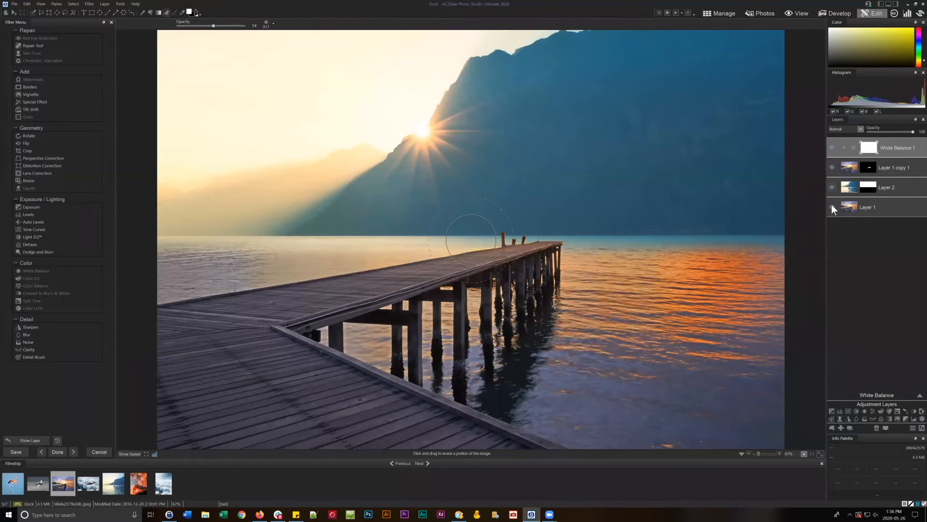
left_click(833, 207)
left_click(832, 207)
left_click(832, 207)
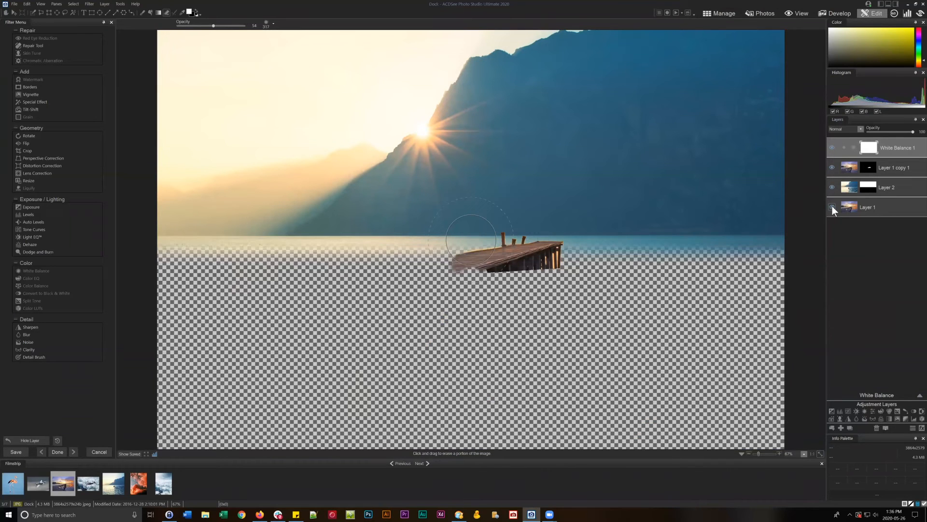
left_click(832, 207)
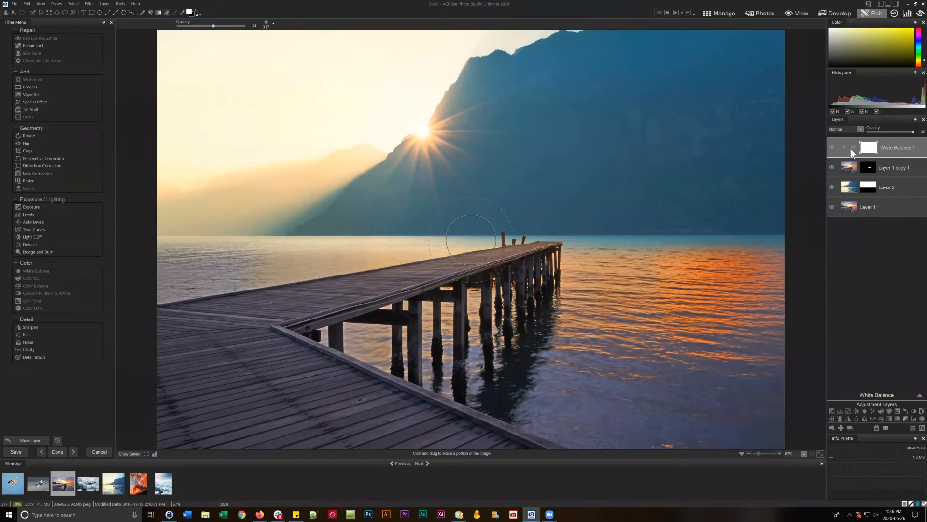
left_click(833, 166)
left_click(833, 166)
Restrict the White Balance adjustment to the masked dock copy beneath it and set its temperature to -100.
left_click(845, 147)
left_click(868, 146)
left_click(854, 144)
left_click_drag(874, 385, 774, 384)
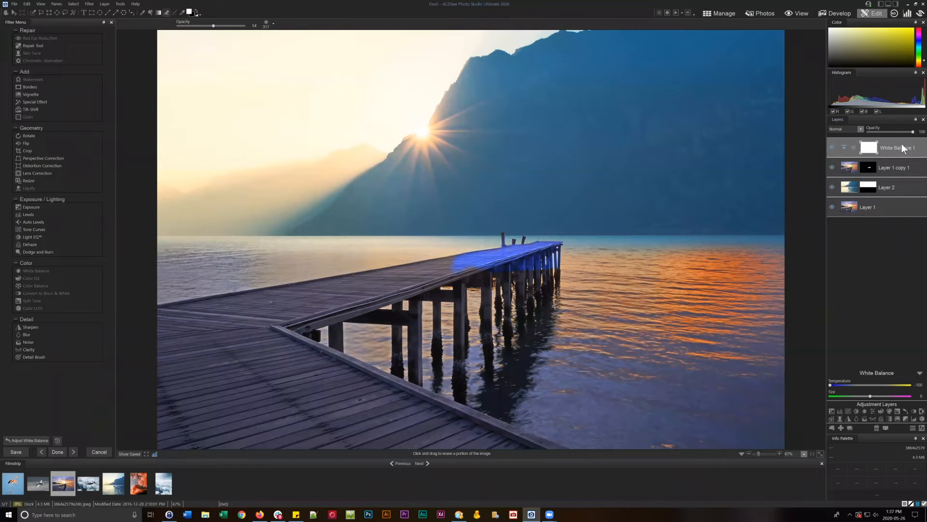
Release the White Balance adjustment from the masked dock copy so it applies to all layers below.
left_click_drag(904, 143, 906, 145)
left_click(897, 168)
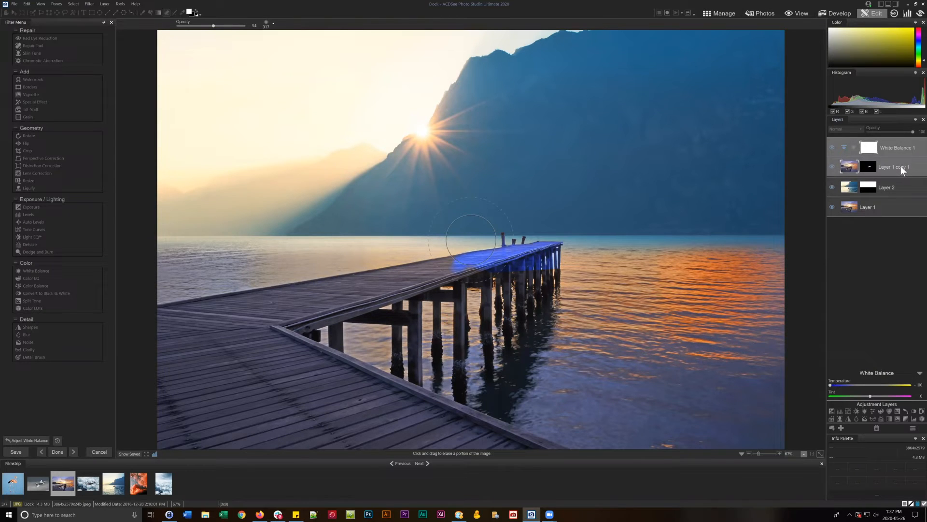
left_click(901, 167)
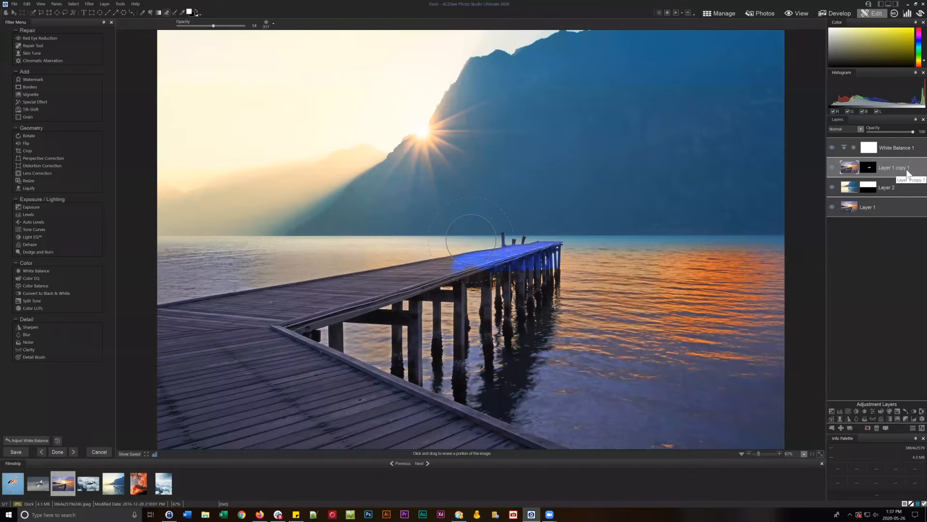
left_click(843, 144)
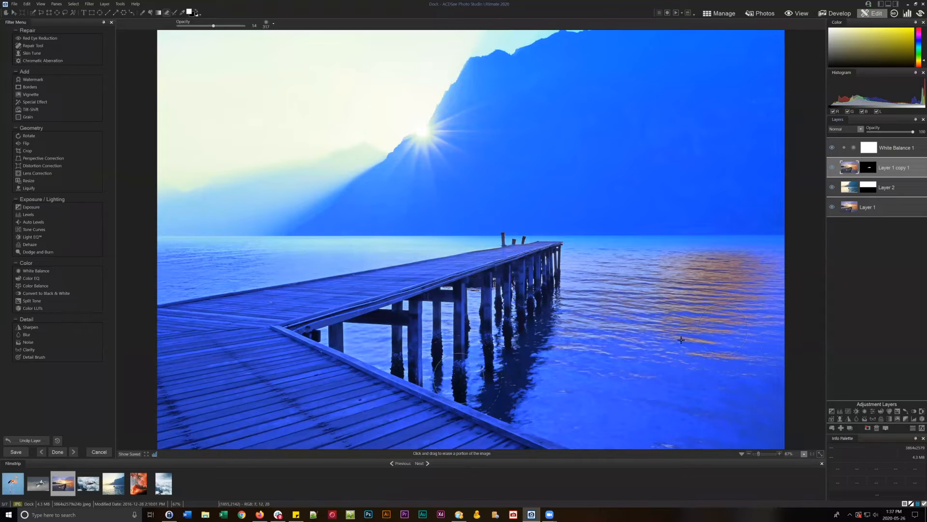
Move the White Balance layer beneath the masked dock copy and toggle that copy's visibility to compare.
left_click(898, 147)
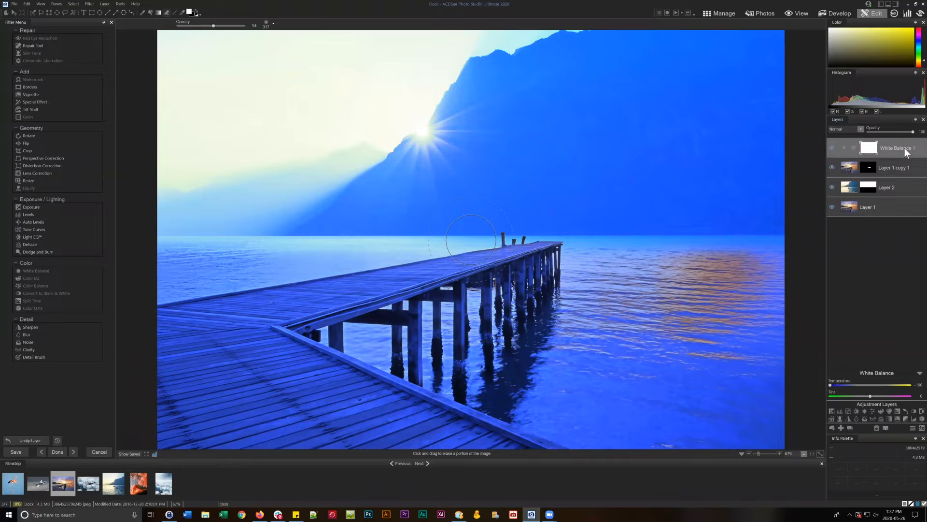
left_click_drag(898, 143, 906, 179)
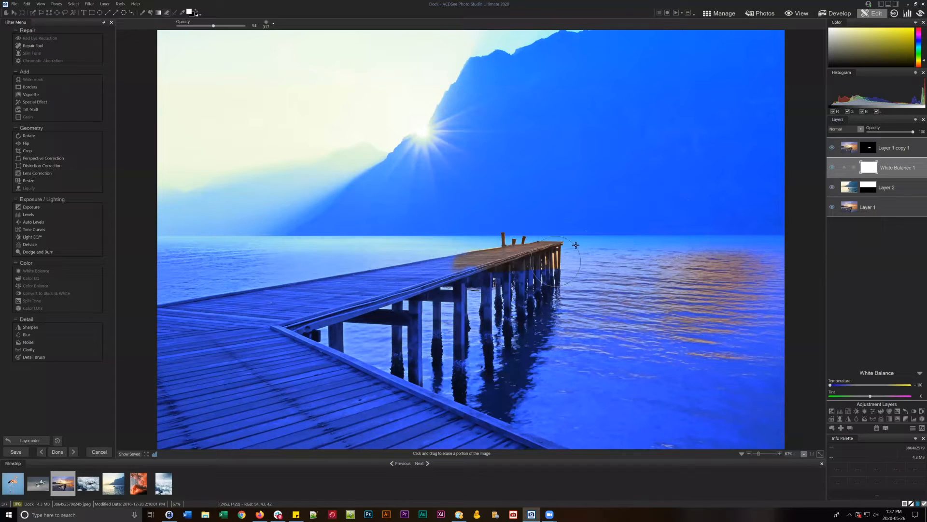
left_click(839, 152)
left_click(832, 147)
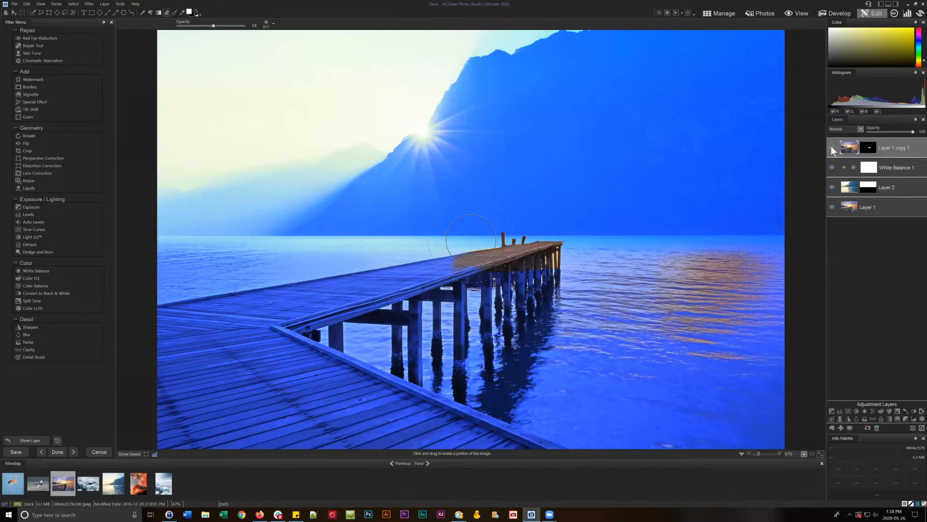
Select the lower layers in turn and hide everything above the original dock layer to view it alone.
left_click(898, 166)
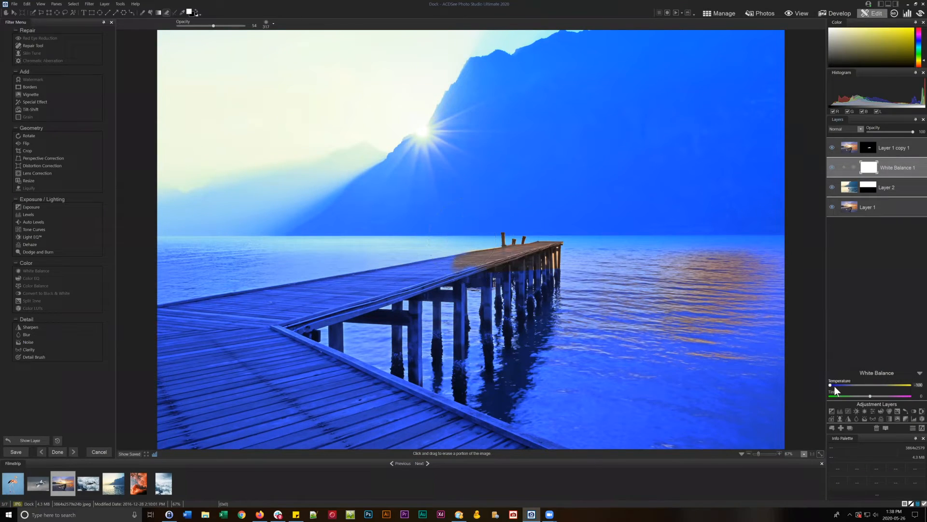
left_click(894, 188)
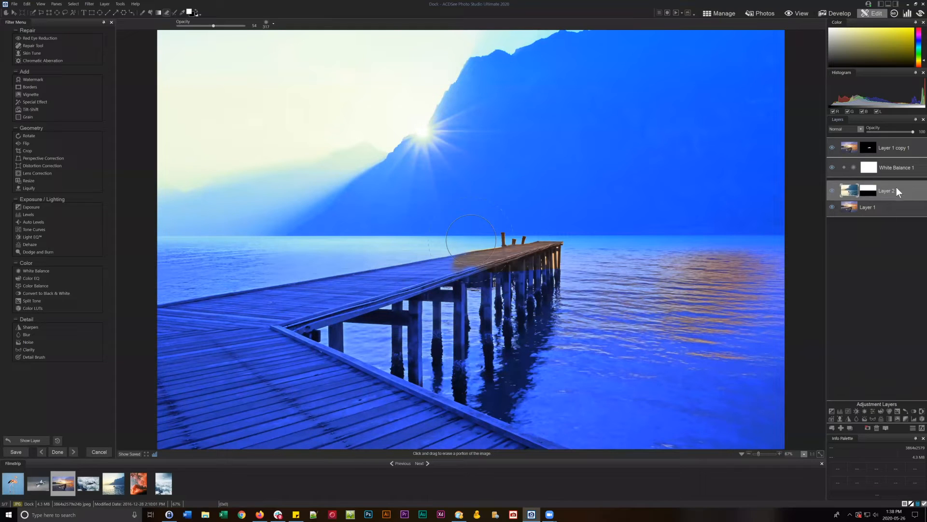
mouse_move(898, 185)
left_mouse_down()
mouse_move(893, 158)
mouse_move(889, 186)
left_mouse_up()
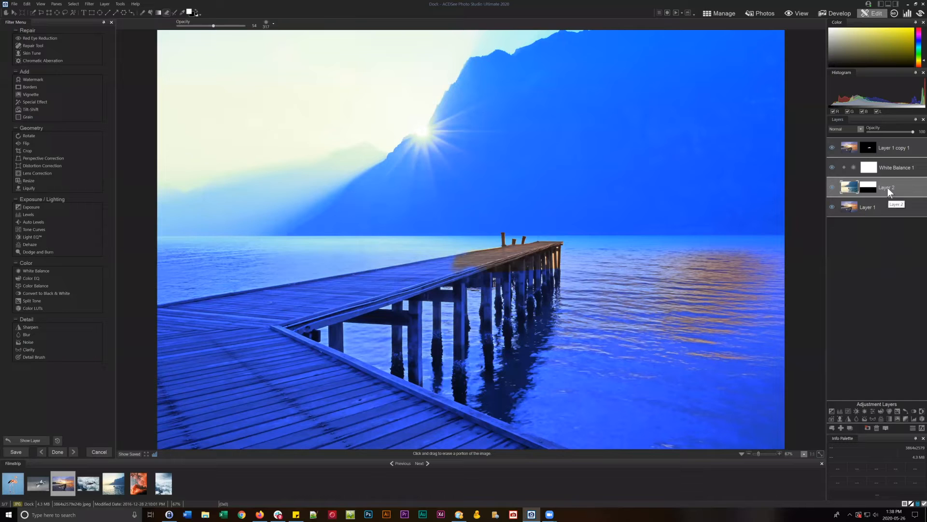
left_click(880, 206)
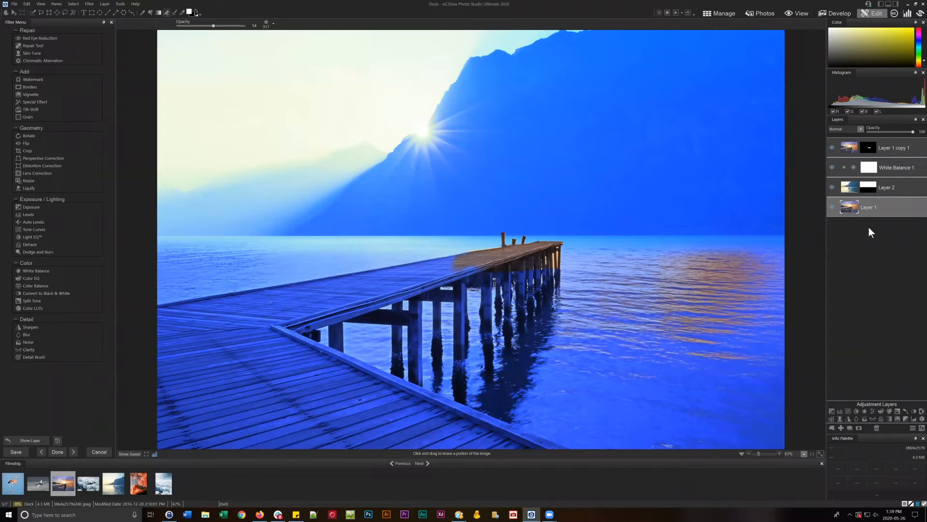
left_click(841, 188)
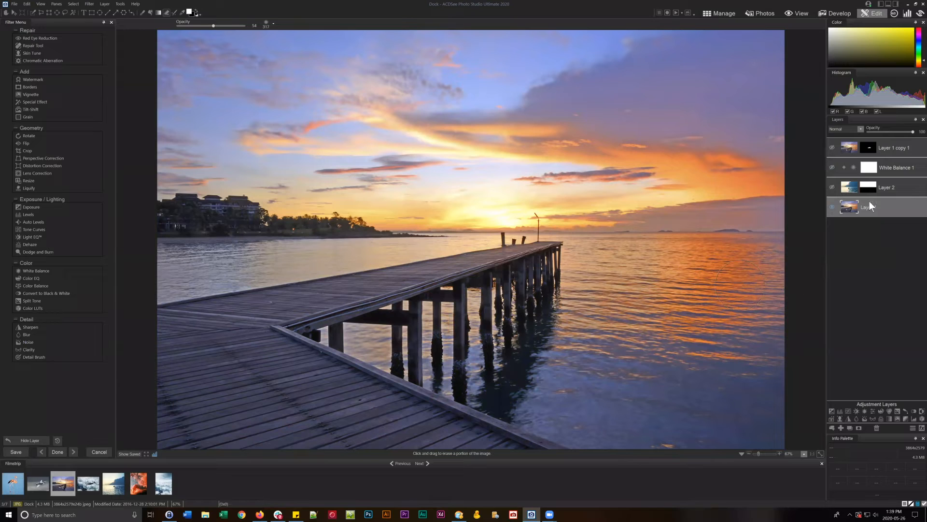
left_click_drag(869, 201, 873, 208)
Leave the dock image, discarding its changes, and open the flamingo photo for editing.
left_click(717, 11)
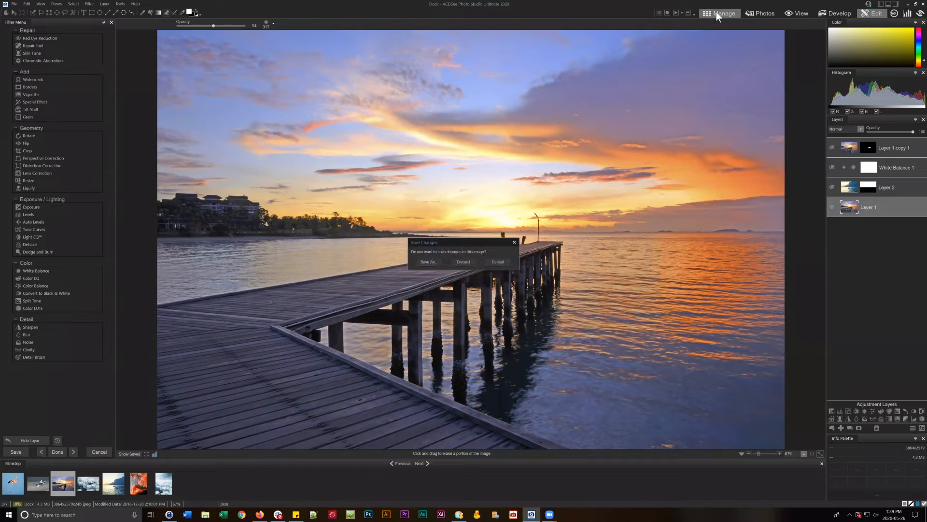
left_click(461, 262)
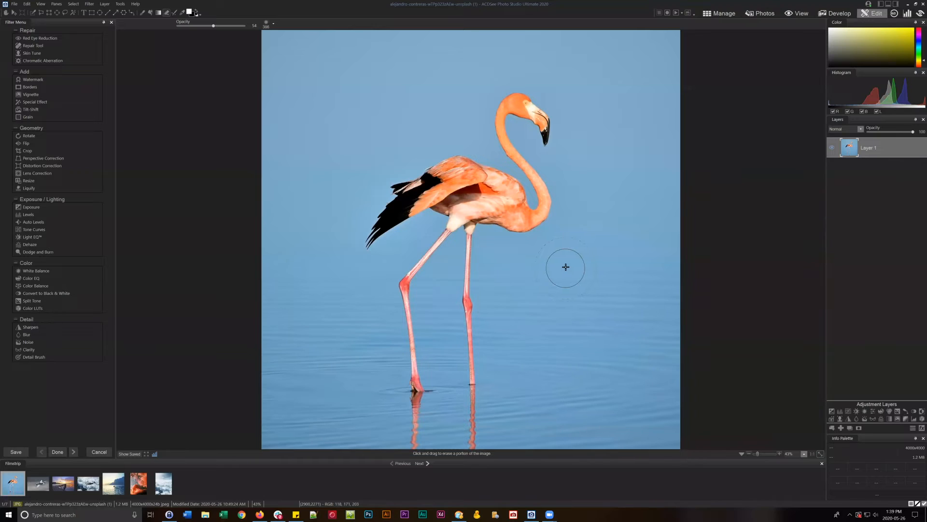
Add a white mask to the flamingo layer and delete it again.
left_click(860, 427)
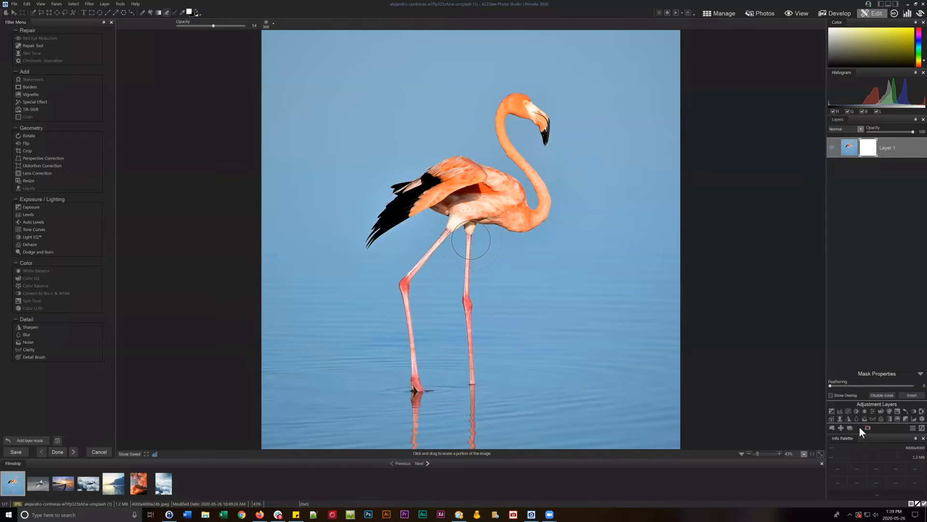
left_click(866, 427)
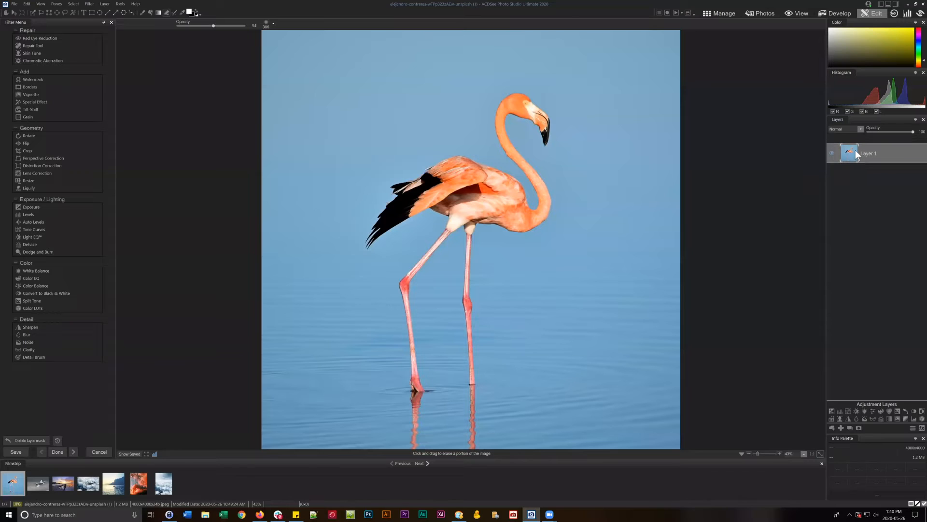
Duplicate the flamingo layer twice and select the topmost copy.
right_click(875, 147)
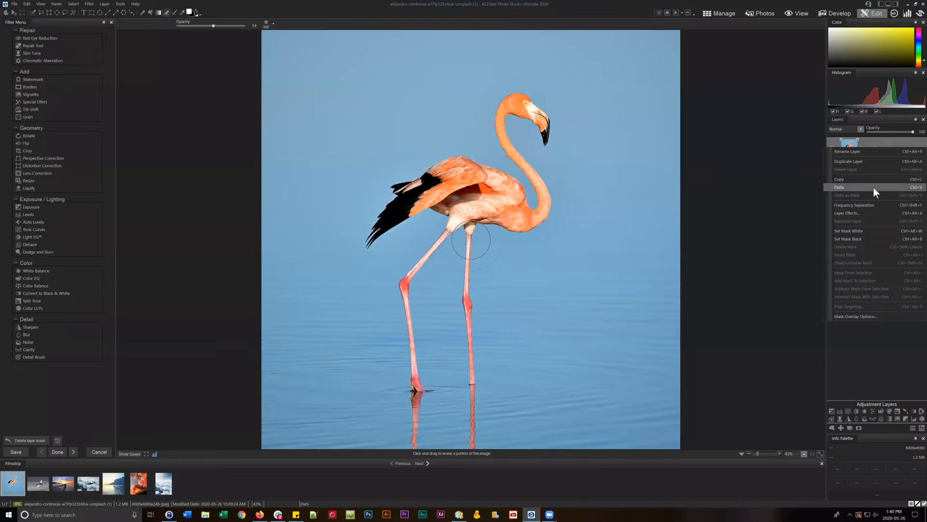
left_click(894, 161)
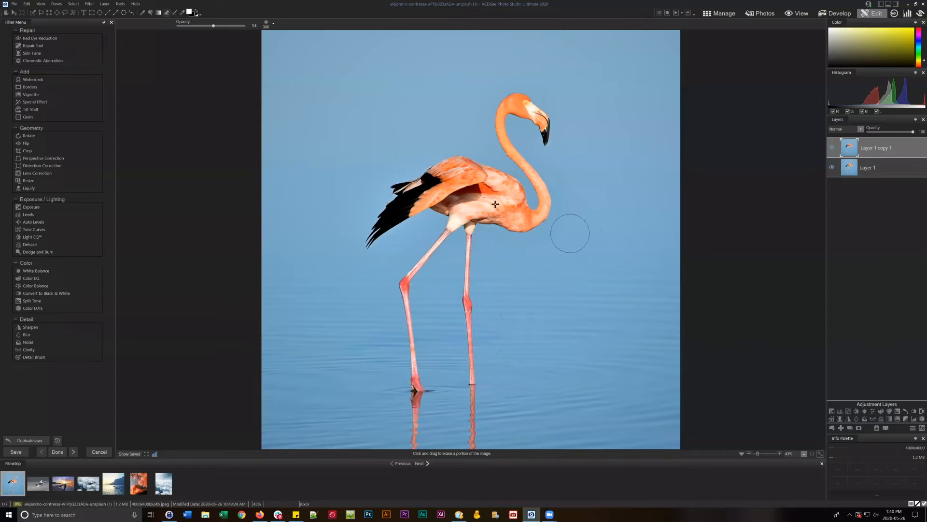
right_click(880, 146)
left_click(861, 164)
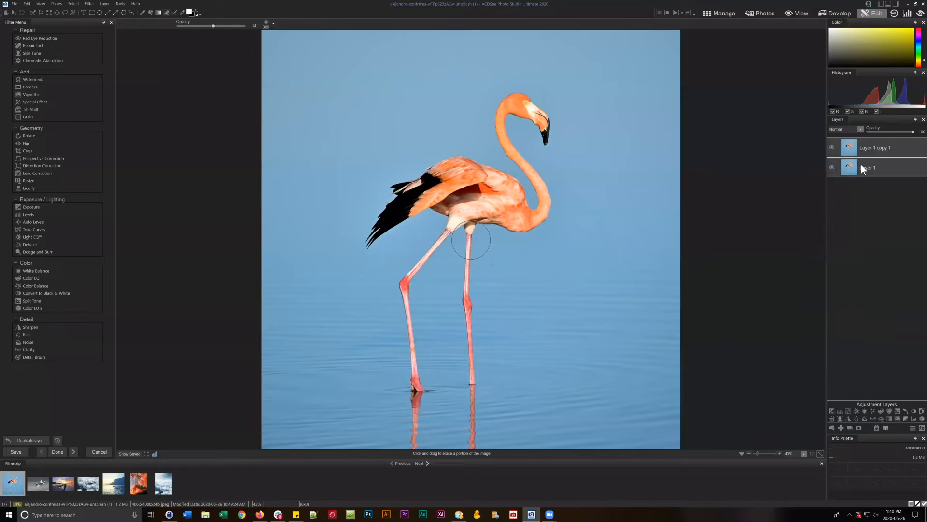
left_click(868, 187)
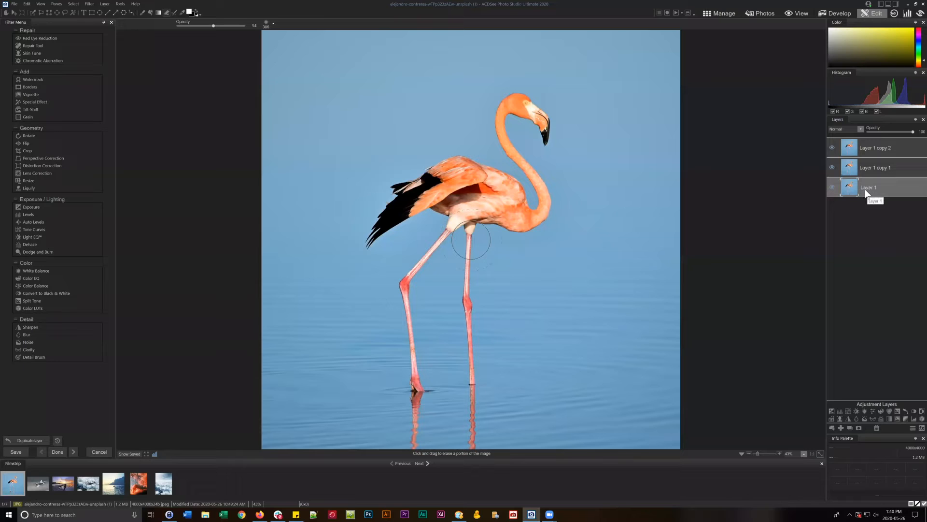
left_click(870, 167)
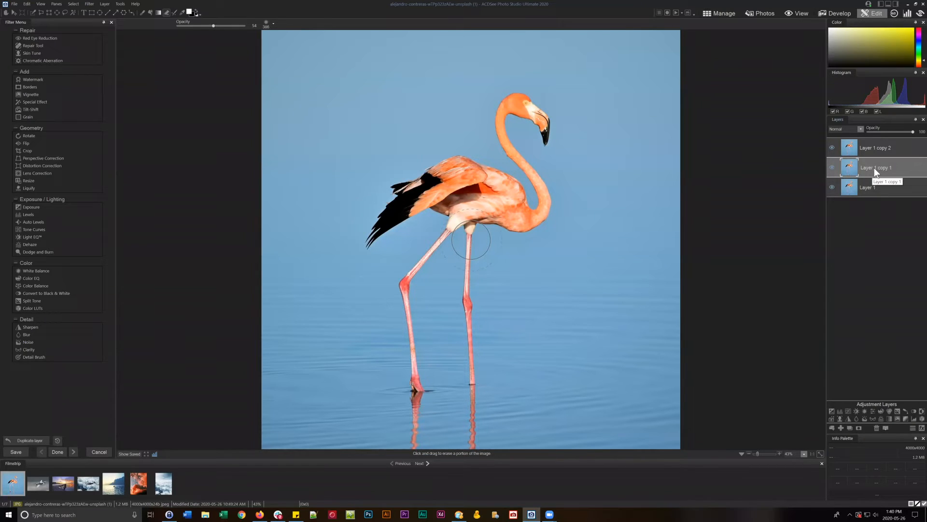
left_click(872, 148)
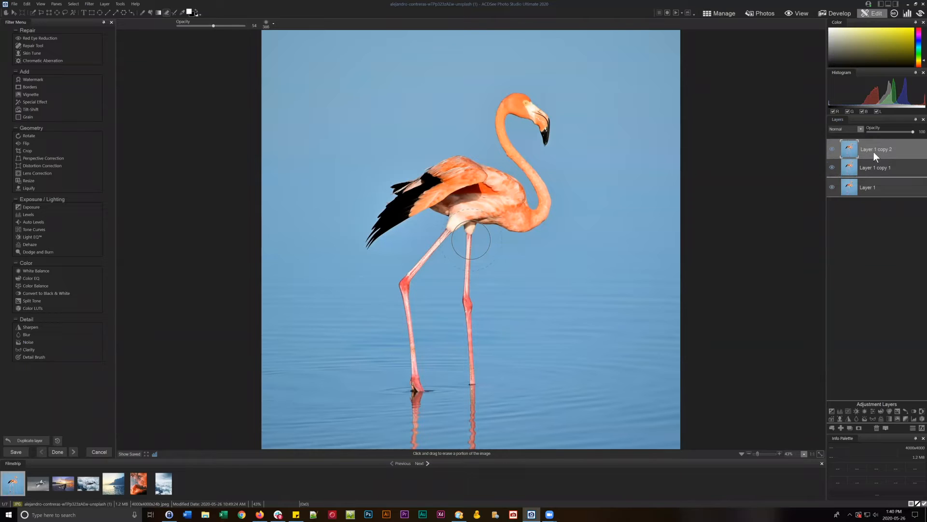
Delete the topmost flamingo copy and replace it with a fresh duplicate of the remaining copy.
left_click(876, 428)
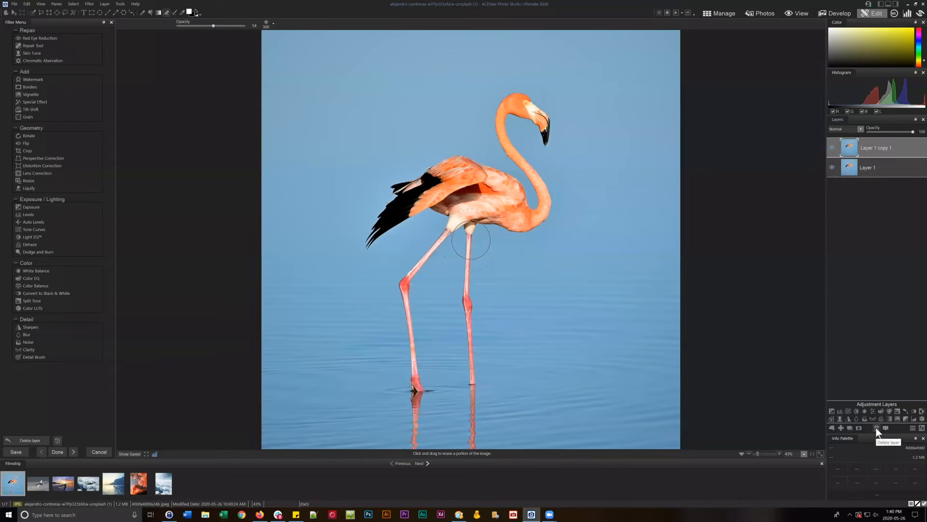
left_click(851, 427)
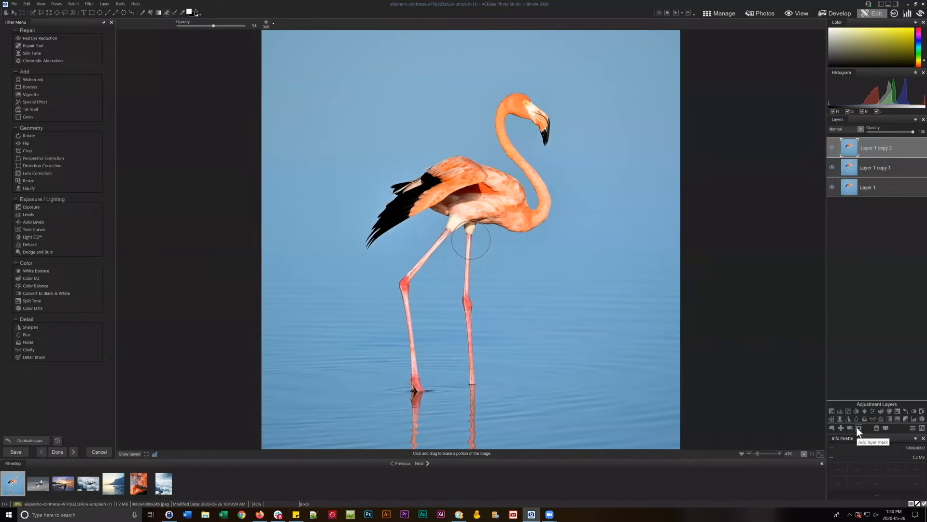
Add a white mask to the topmost flamingo layer and brush black strokes on it across the bird's body.
left_click(859, 429)
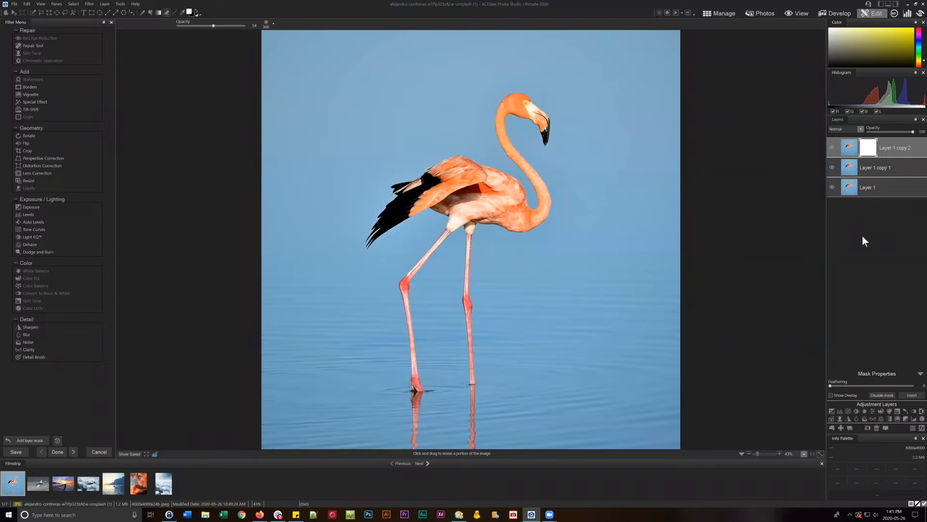
left_click(192, 6)
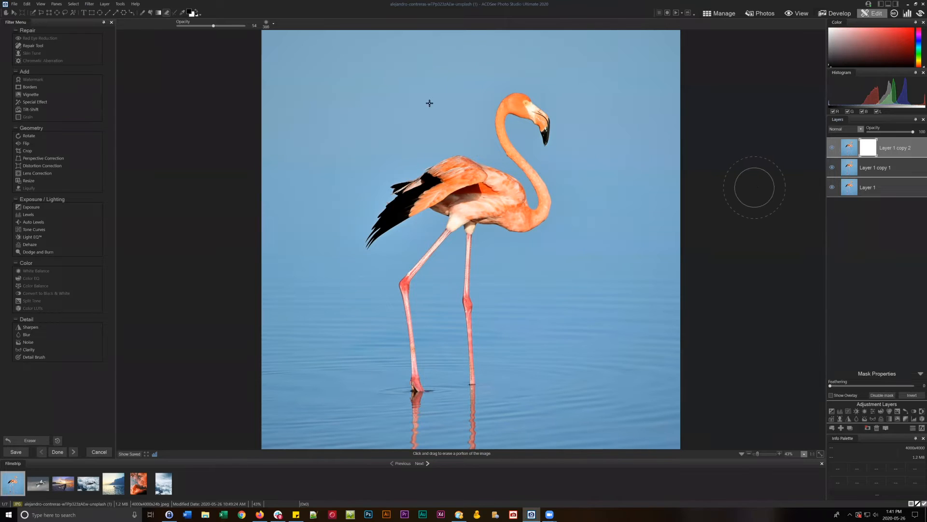
left_click(143, 12)
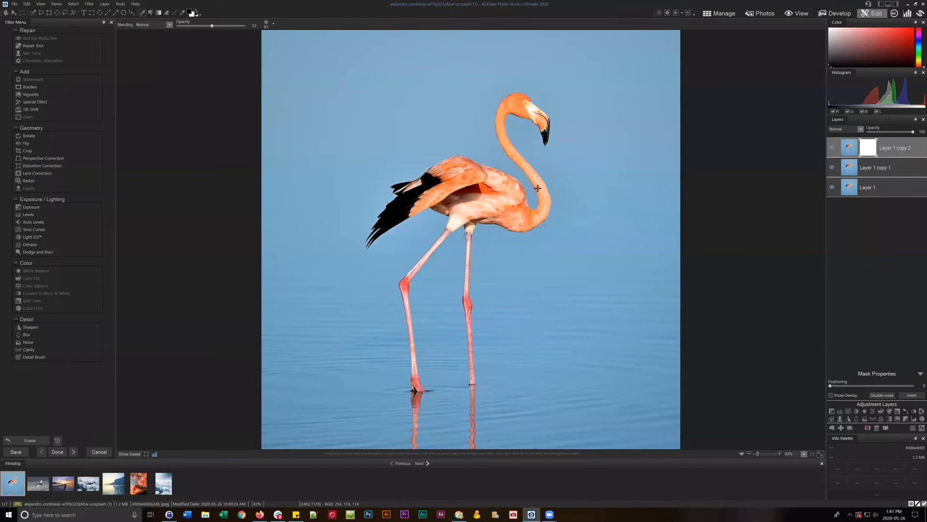
left_click_drag(537, 187, 539, 191)
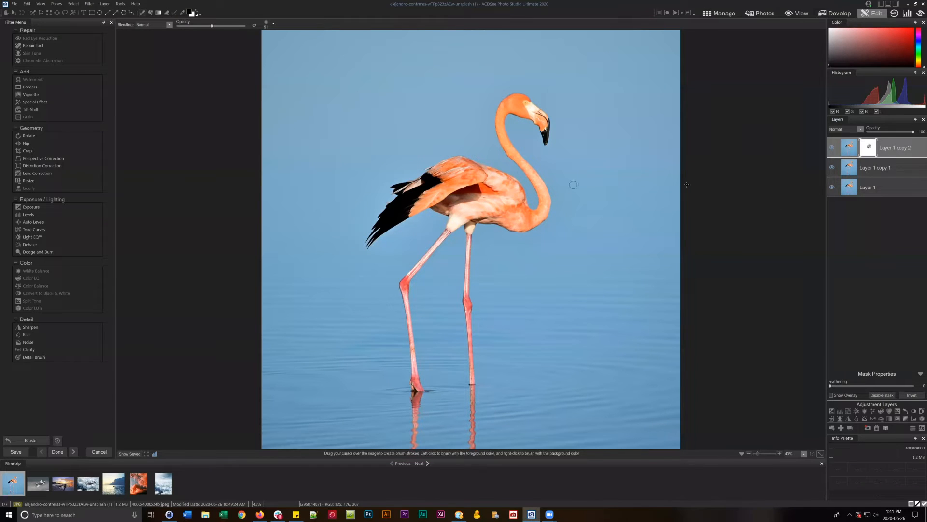
Hide the two flamingo layers beneath the topmost copy and select the topmost copy's mask.
left_click(831, 167)
left_click(832, 187)
left_click(832, 187)
left_click(869, 148)
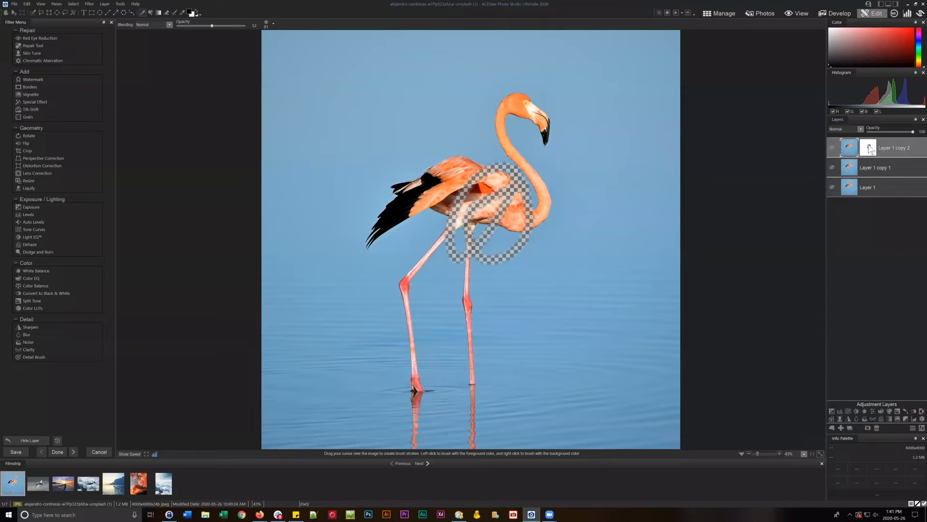
Brush black strokes over the flamingo and water on the mask, and reset the mask to white.
mouse_move(382, 200)
left_mouse_down()
mouse_move(525, 296)
mouse_move(430, 321)
mouse_move(495, 408)
mouse_move(406, 314)
mouse_move(297, 358)
left_mouse_up()
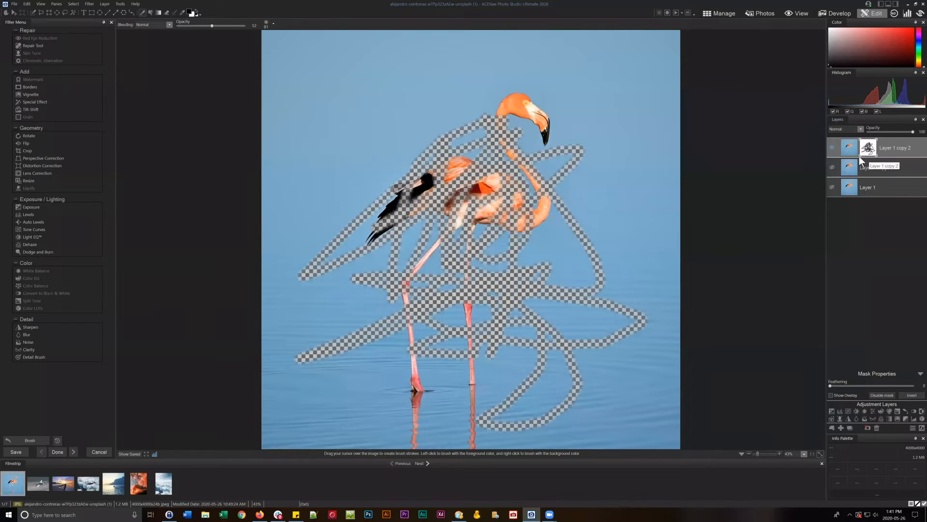
right_click(868, 144)
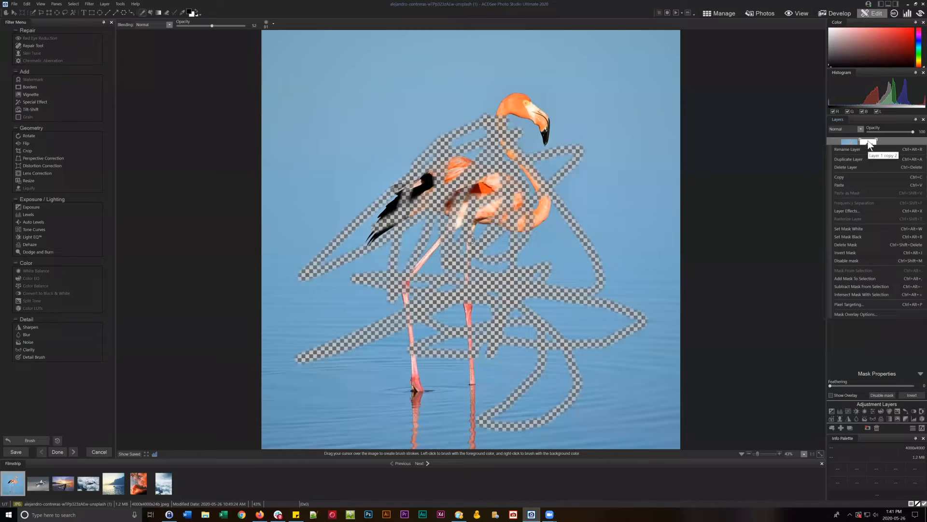
left_click(853, 228)
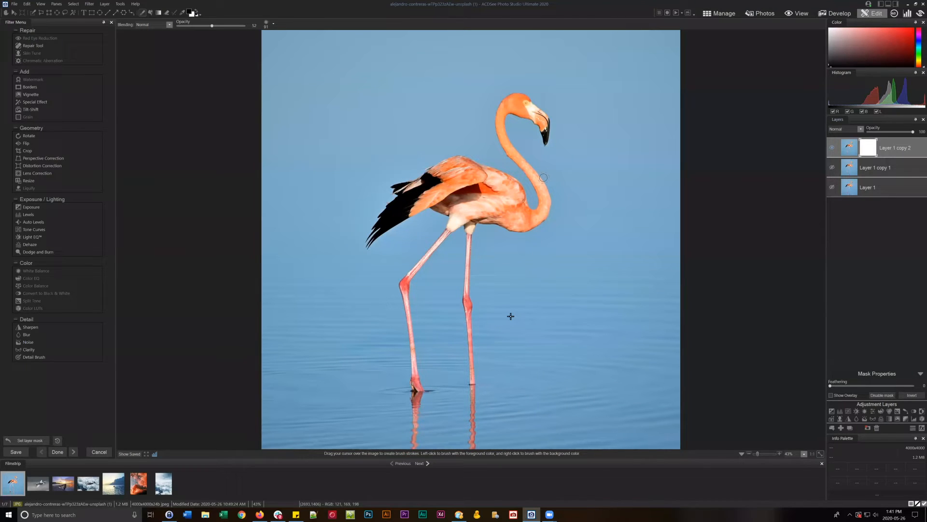
Brush black strokes over the flamingo on the white mask again and delete the layer mask.
mouse_move(511, 316)
left_mouse_down()
mouse_move(552, 137)
mouse_move(533, 270)
mouse_move(603, 332)
left_mouse_up()
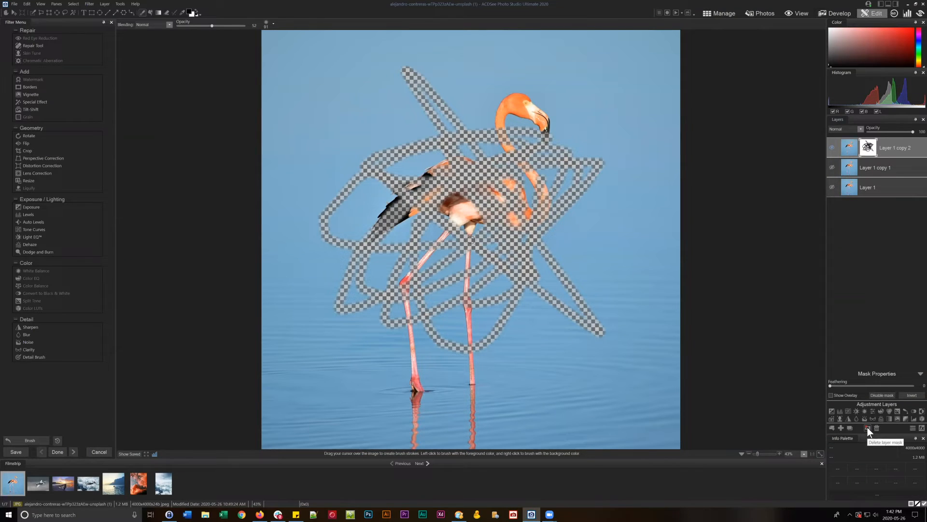
left_click(868, 428)
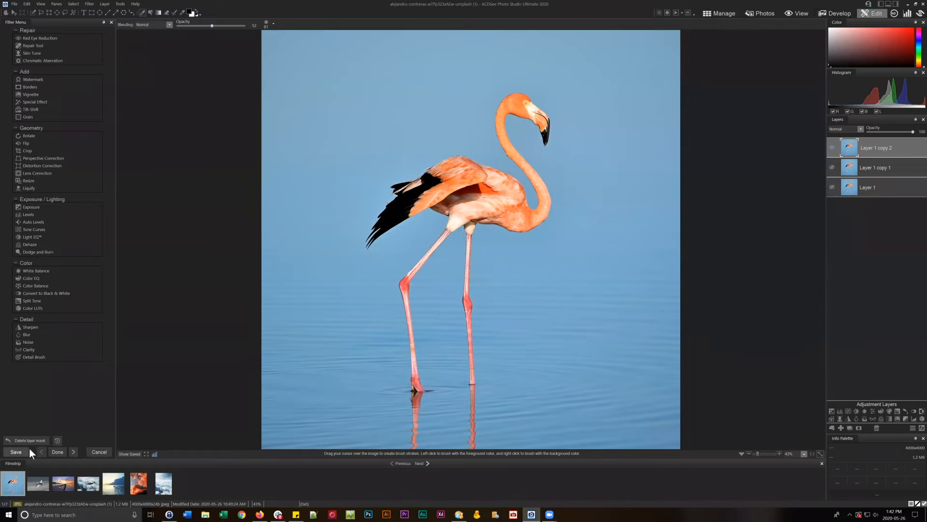
Review the list of past edits in the history and close it without reverting anything.
left_click(57, 439)
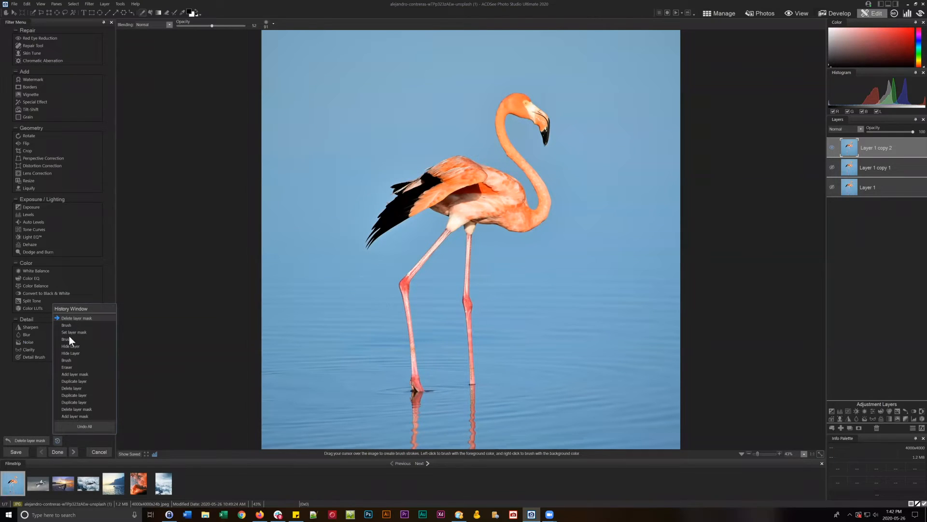
left_click(30, 400)
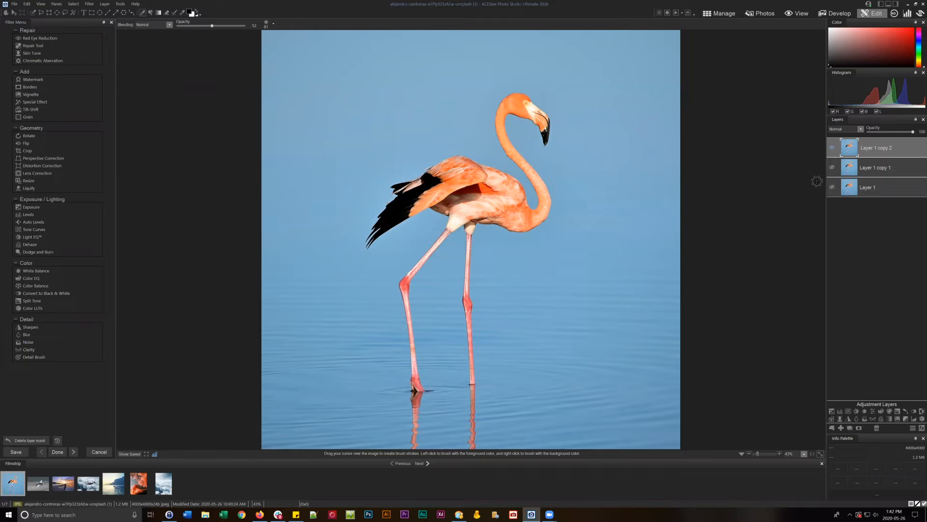
Show the two lower flamingo layers and hide them again.
left_click(832, 167)
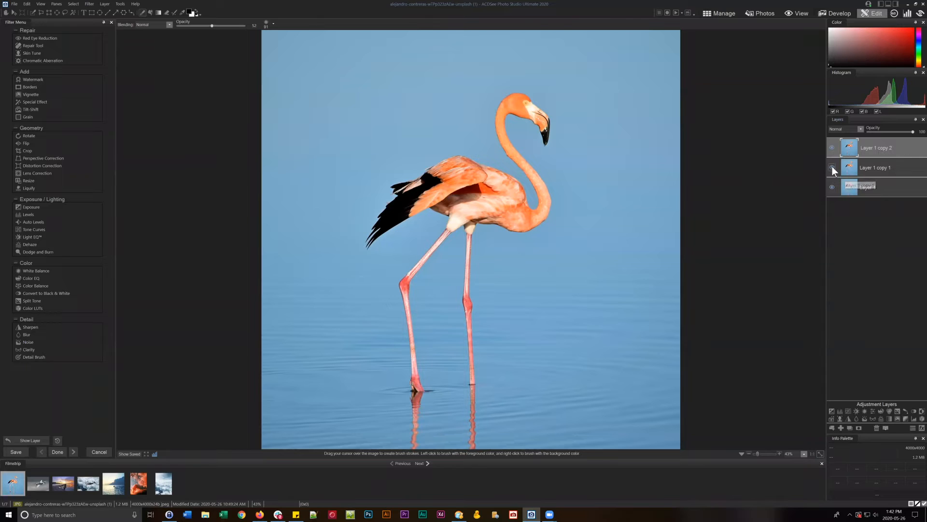
left_click(833, 186)
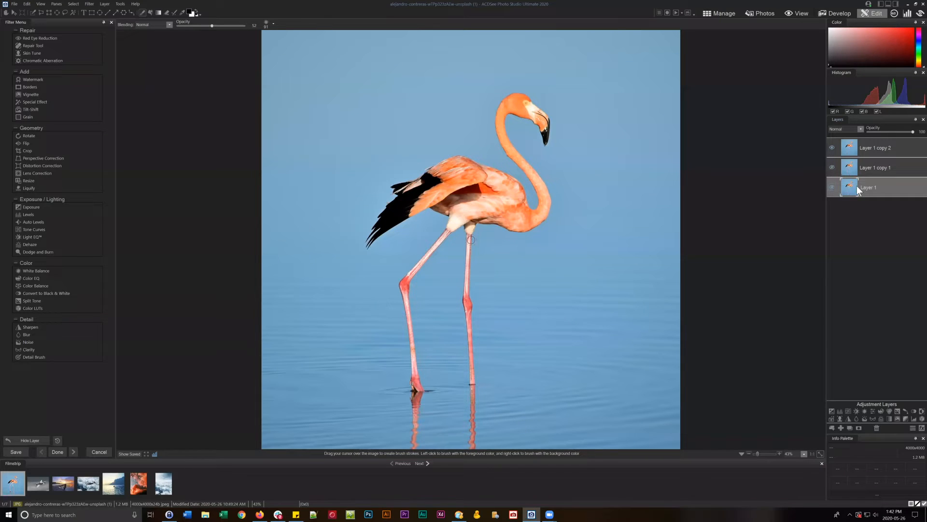
Rename the topmost flamingo layer to Orange.
left_click(876, 146)
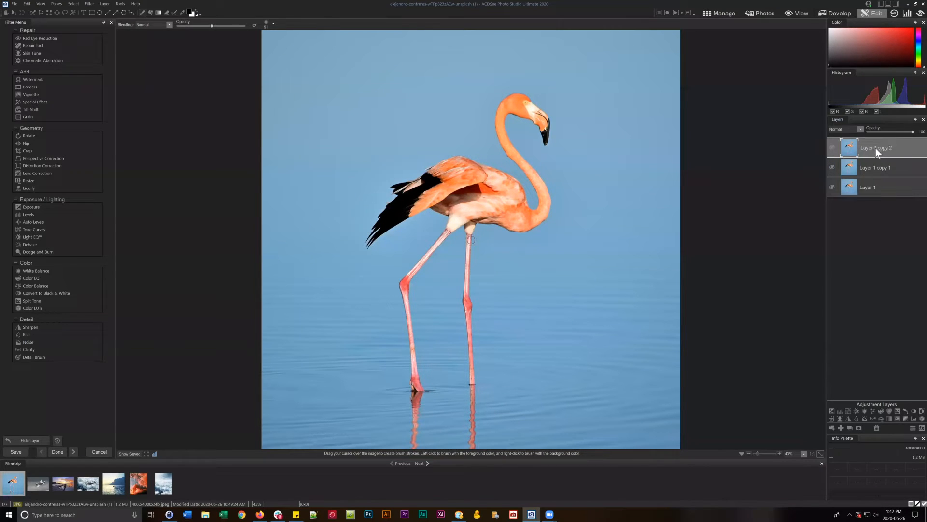
right_click(874, 146)
left_click(872, 144)
right_click(874, 151)
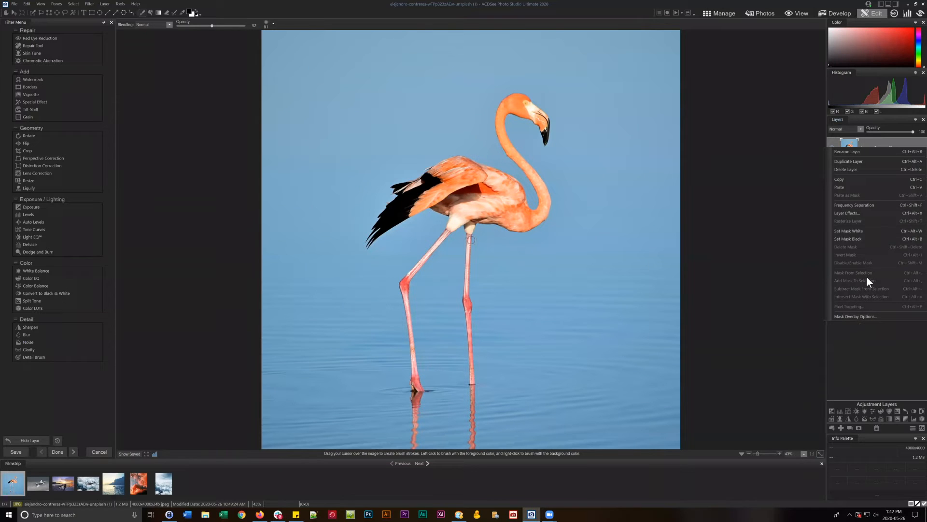
left_click(856, 151)
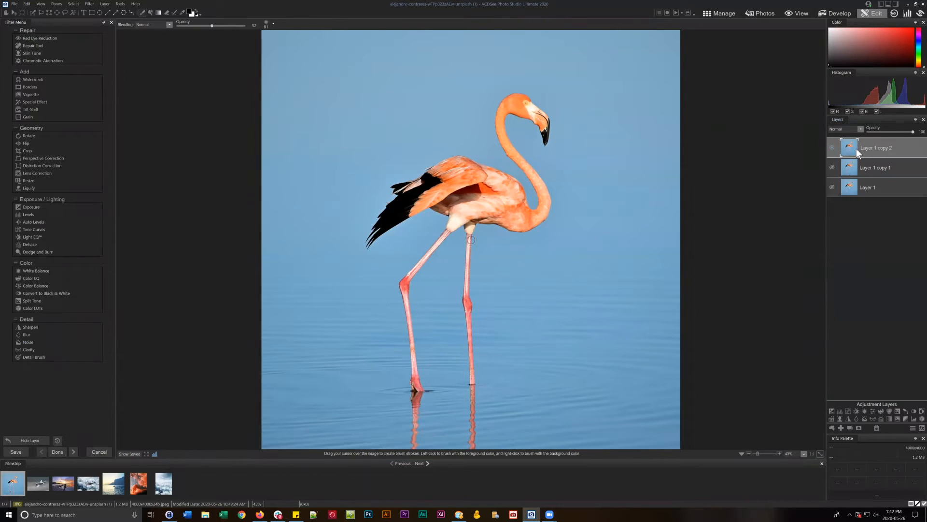
type("Orange")
key("Return")
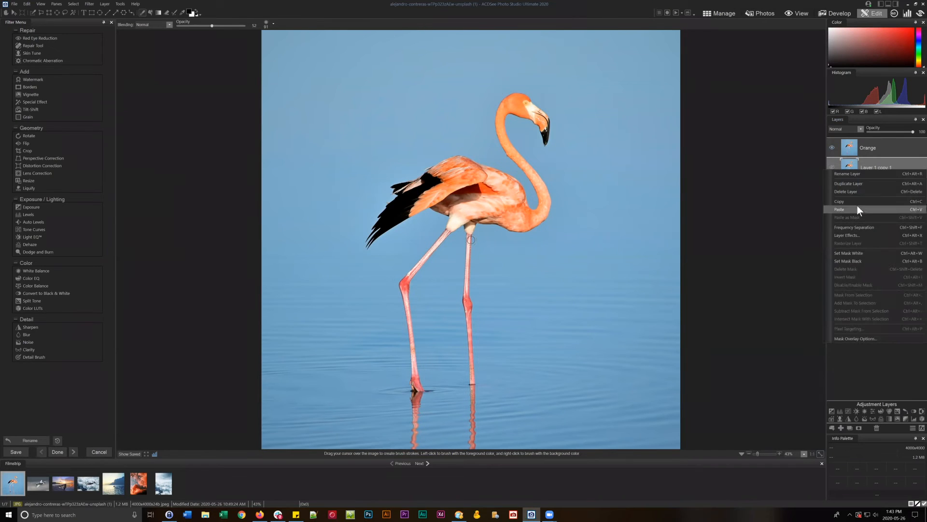
Rename the middle flamingo layer to Blacks.
left_click(852, 174)
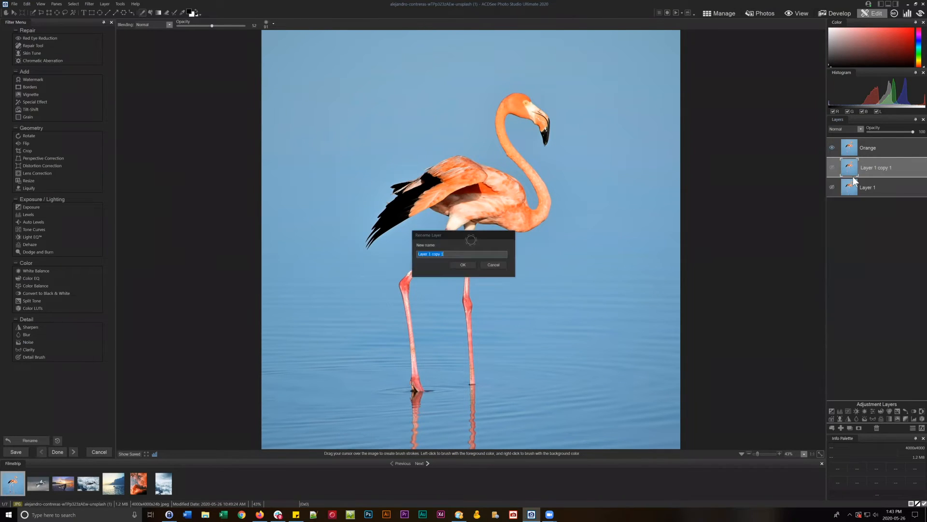
type("Blacks")
key("Return")
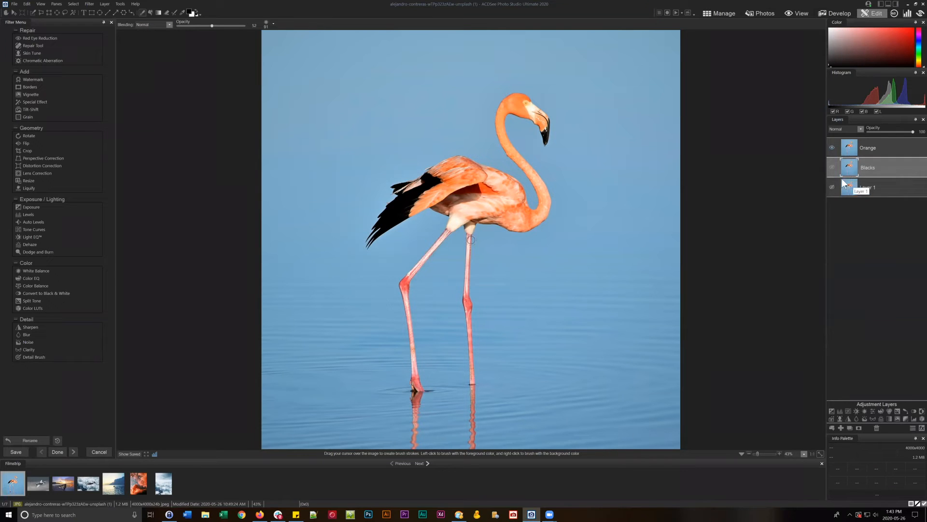
Rename the bottom flamingo layer to Master and select the Orange layer.
left_click(871, 184)
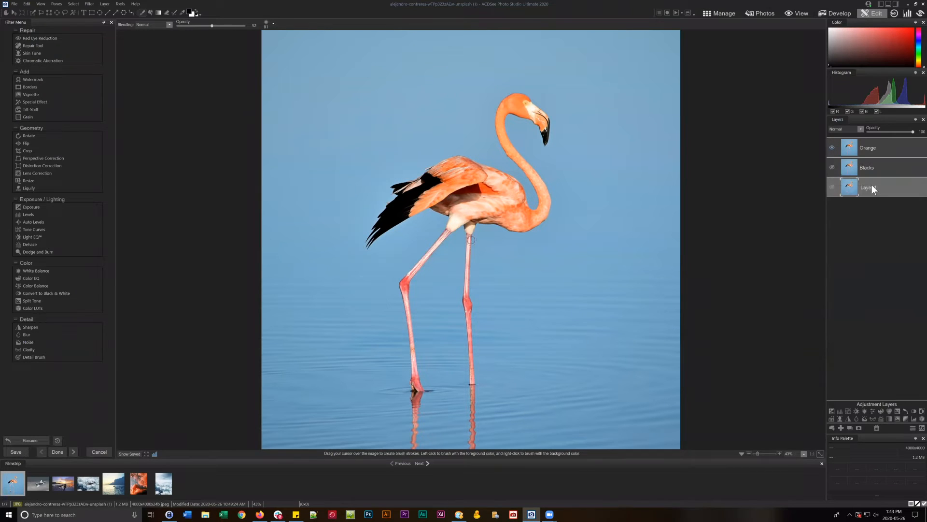
right_click(872, 185)
left_click(868, 188)
type("Master")
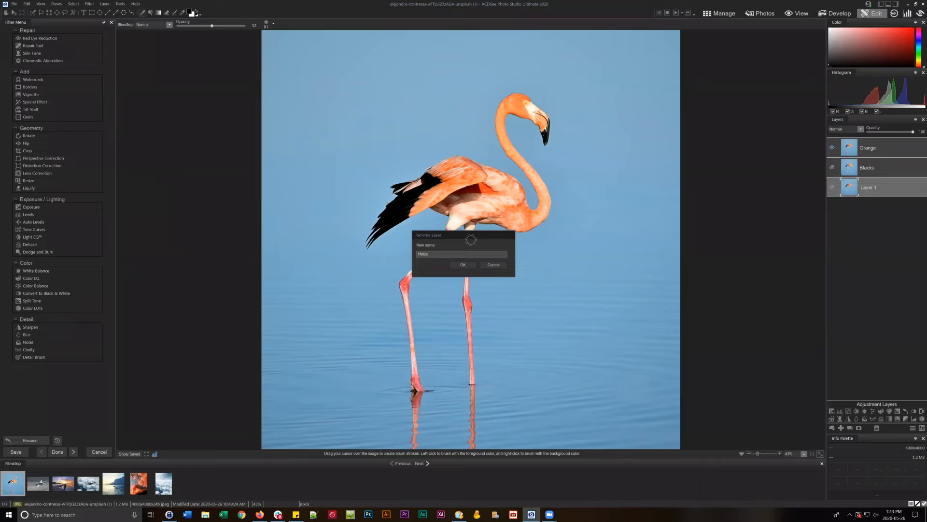
key("Return")
left_click(884, 154)
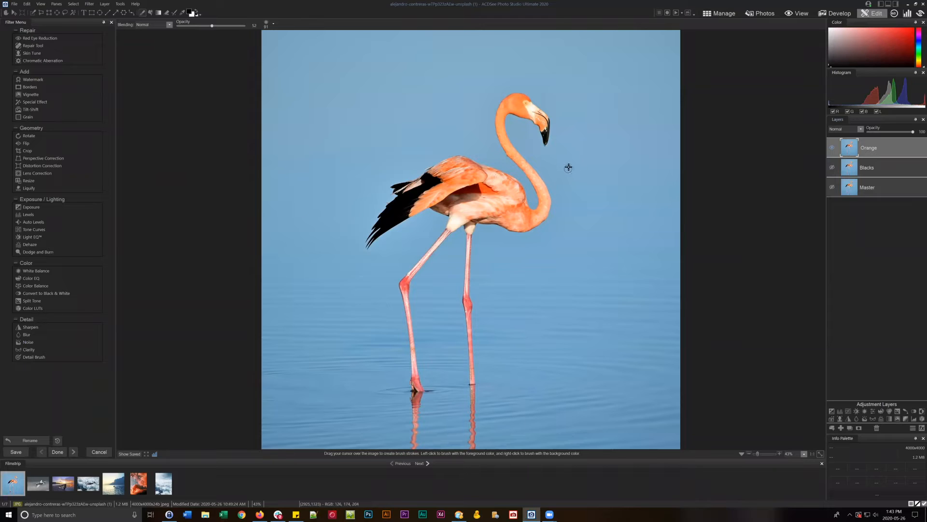
Set all targeted tones and colors to minimum in Pixel Targeting and close it without applying.
left_click(74, 4)
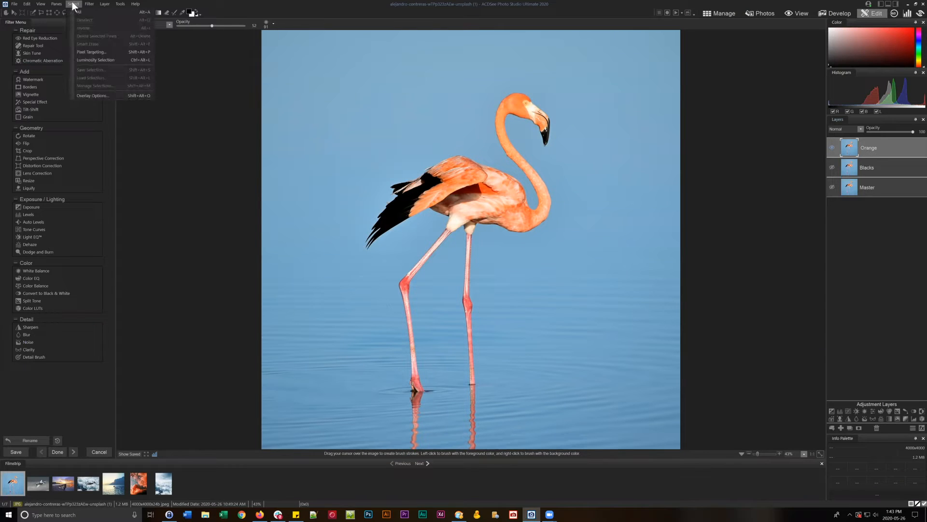
left_click(89, 50)
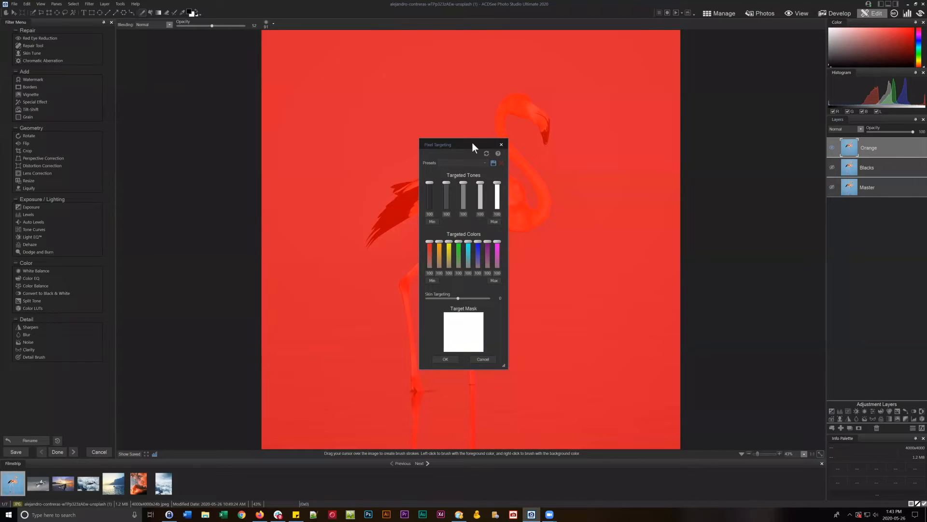
left_click_drag(472, 143, 687, 129)
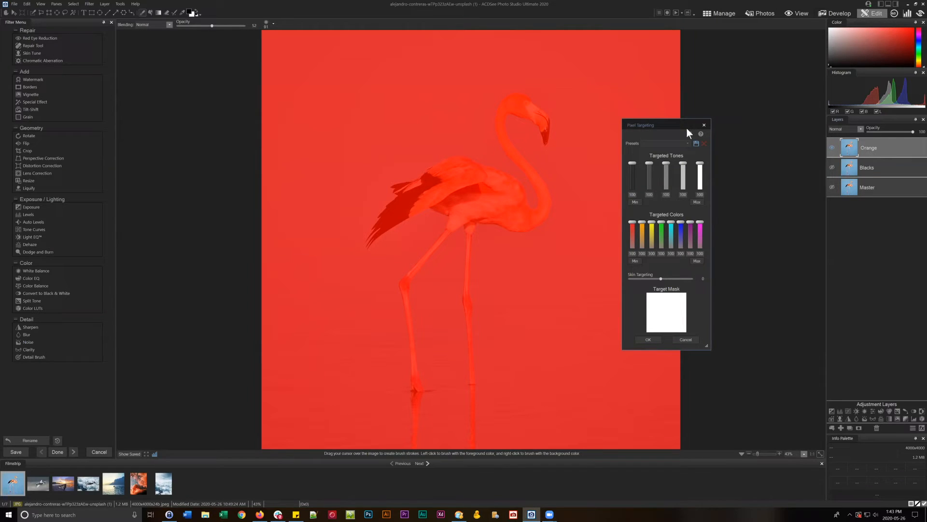
left_click(637, 260)
left_click(636, 202)
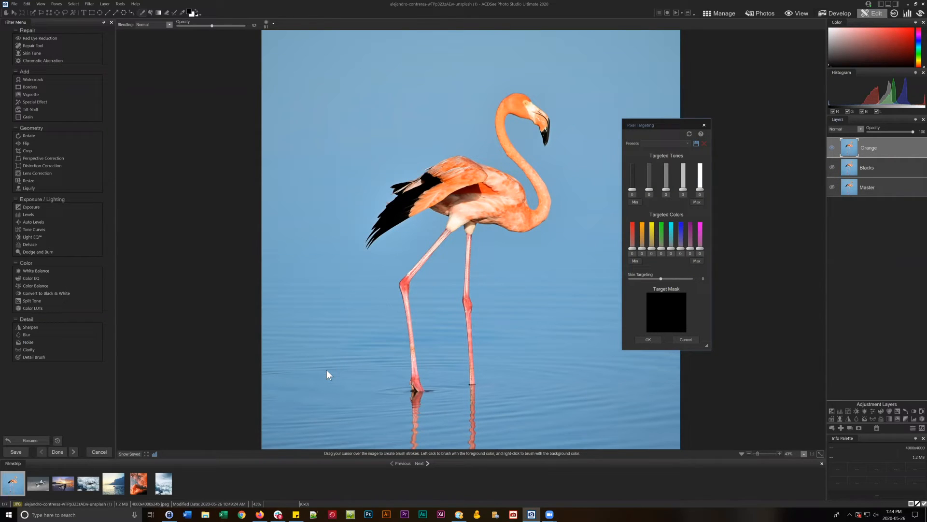
left_click(705, 125)
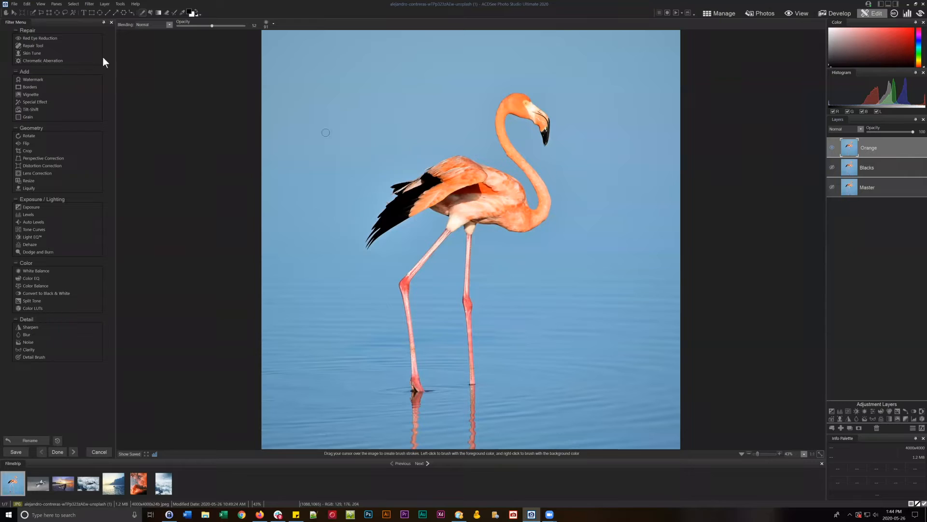
Select the blue background, including between the legs, with the Magic Wand at threshold 29, and add a mask from it to the Orange layer.
left_click(73, 12)
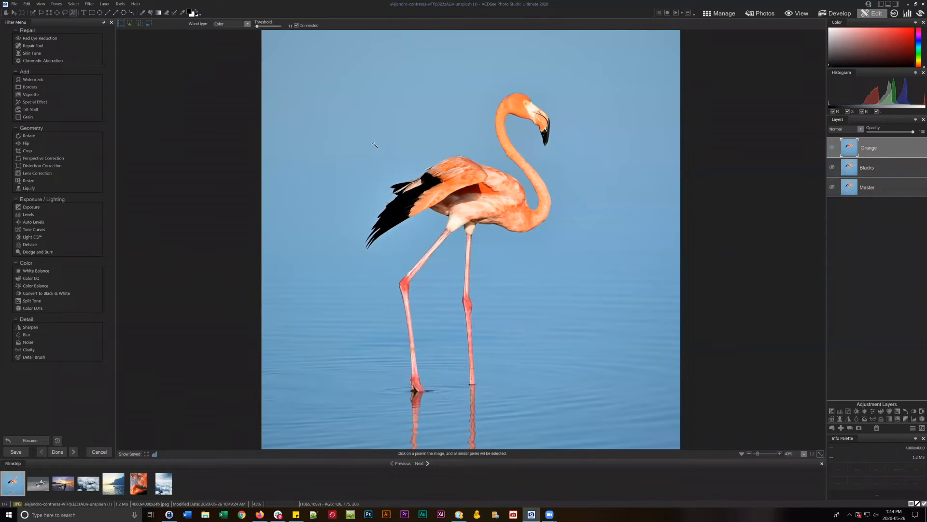
left_click(259, 26)
left_click(129, 24)
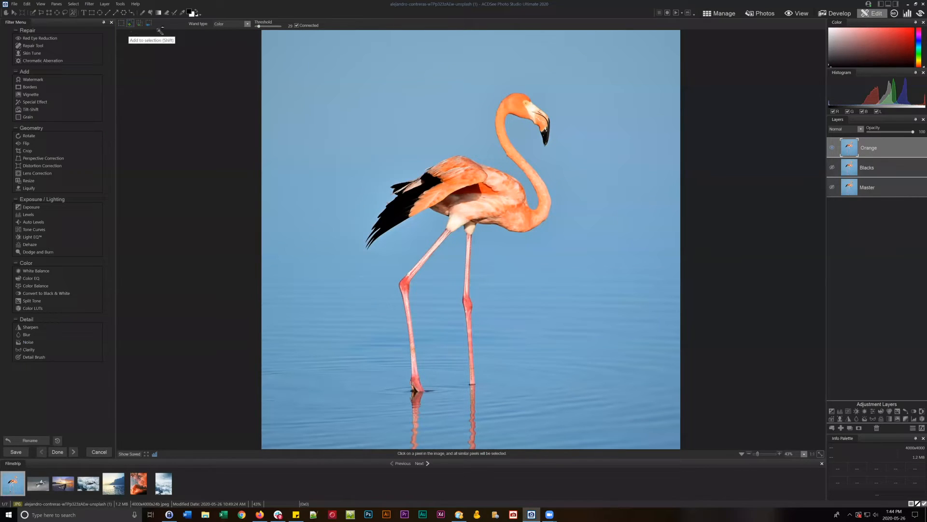
left_click(389, 118)
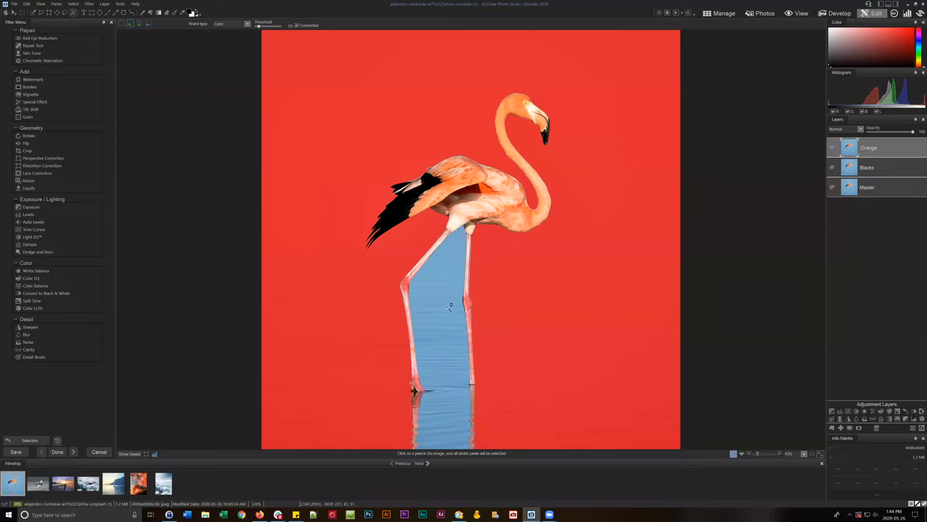
left_click(443, 290)
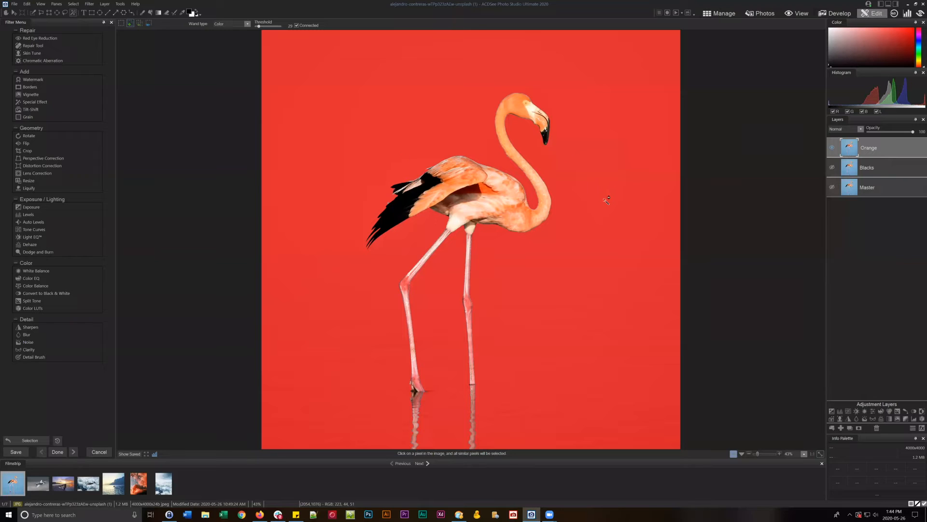
left_click(859, 428)
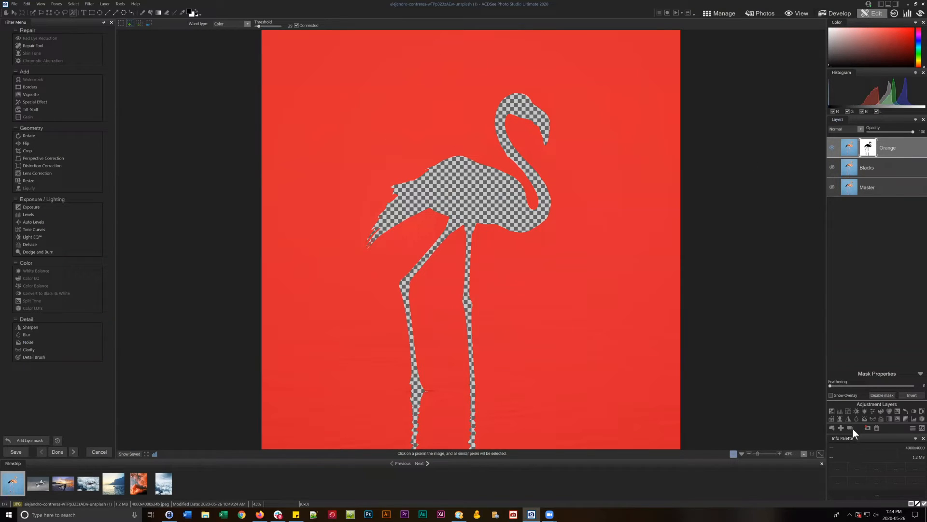
Recreate the Orange layer's mask from the background selection, invert it to isolate the flamingo, and clear the selection.
left_click(867, 428)
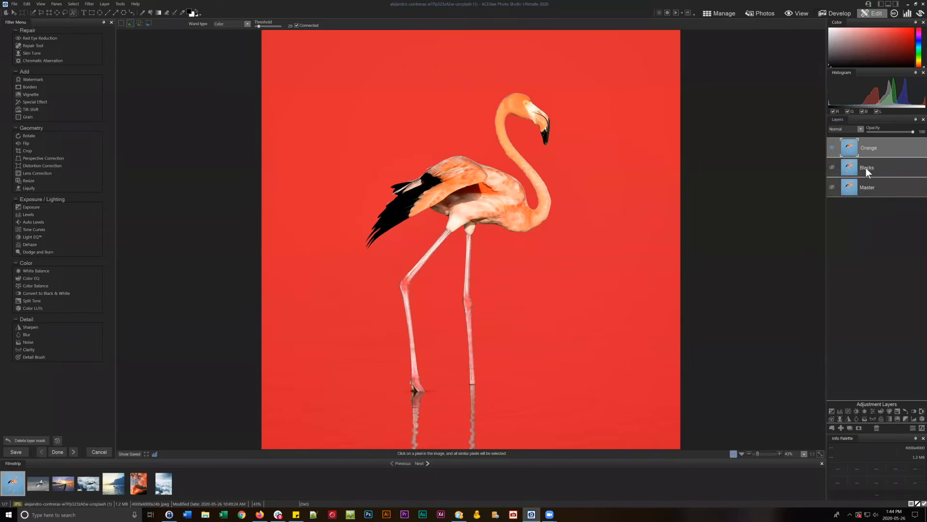
left_click(859, 427)
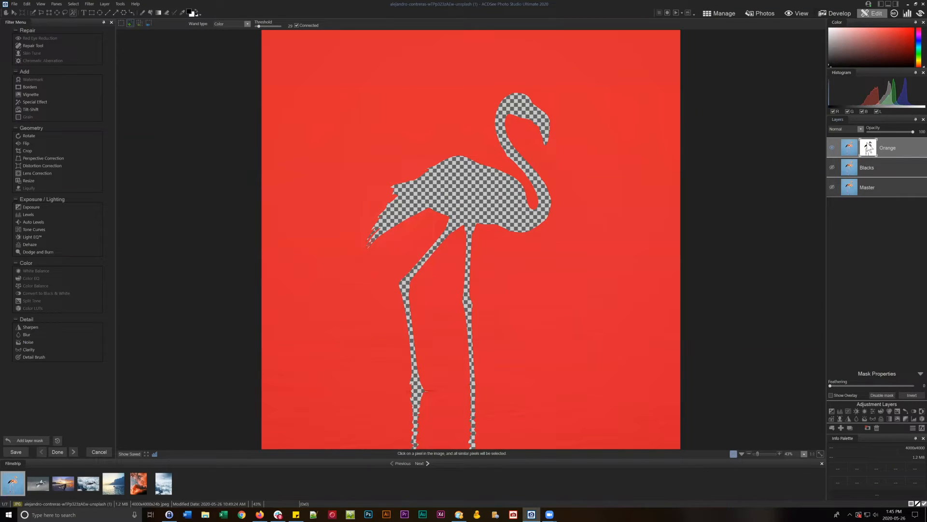
left_click(912, 395)
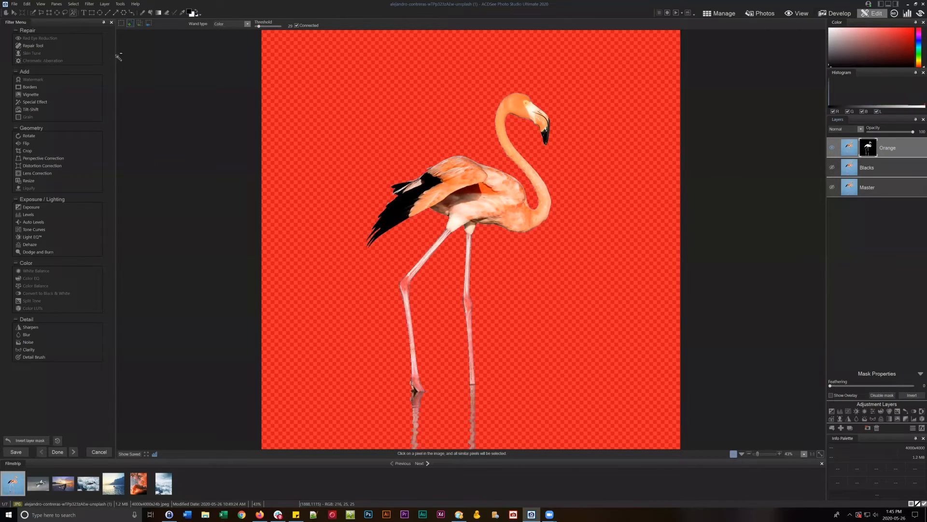
left_click(76, 4)
left_click(84, 28)
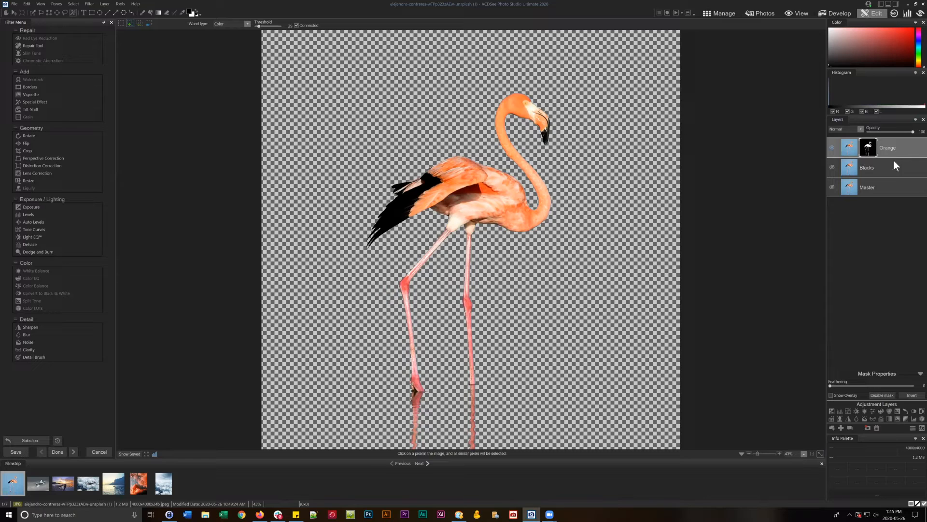
Add a new layer beneath the Master layer and fill it with solid blue.
left_click(841, 428)
left_click_drag(886, 144, 885, 236)
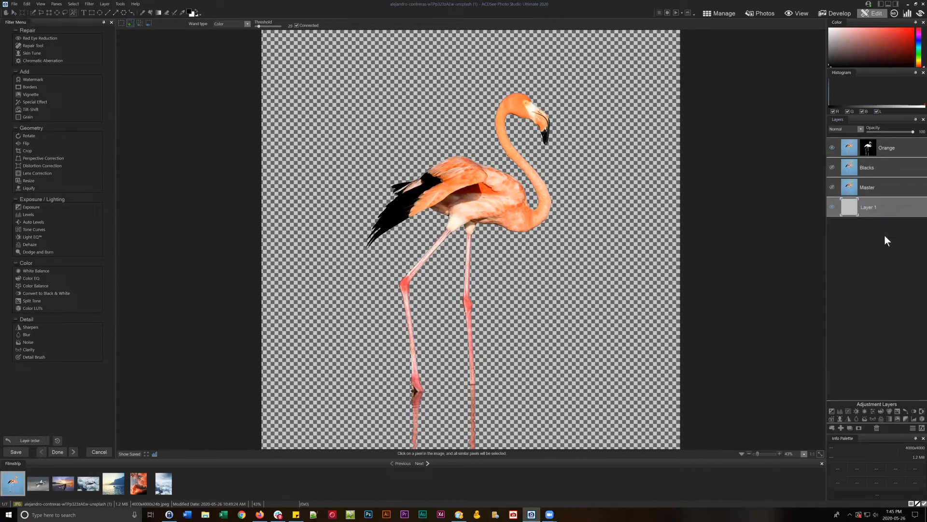
left_click(151, 13)
left_click(190, 13)
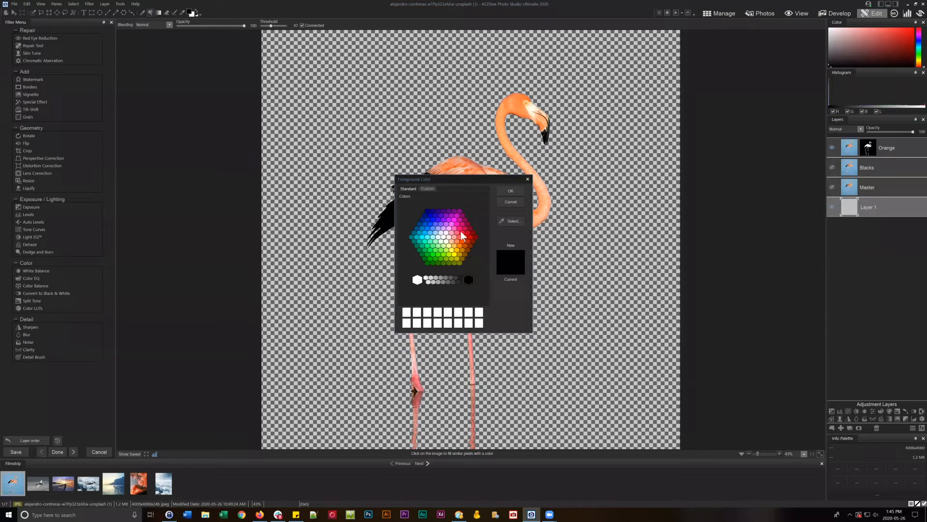
left_click(427, 229)
left_click(508, 191)
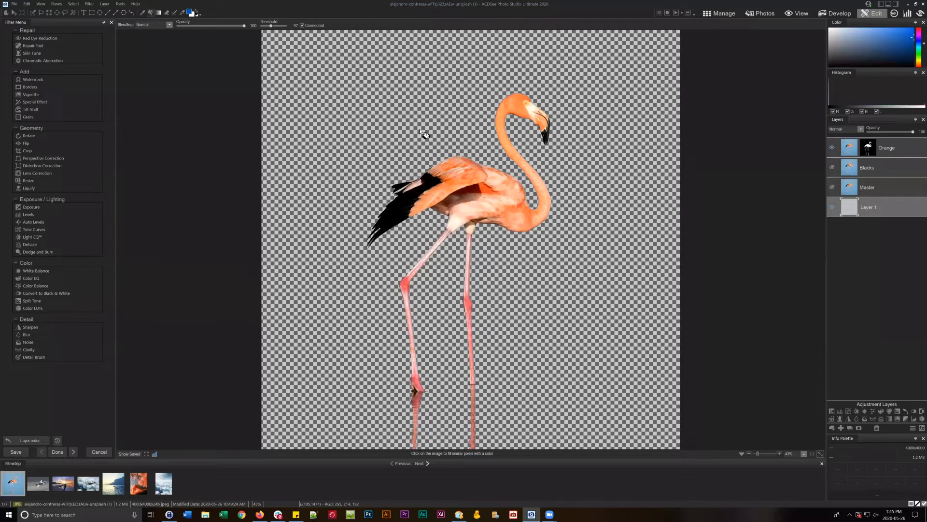
left_click(408, 123)
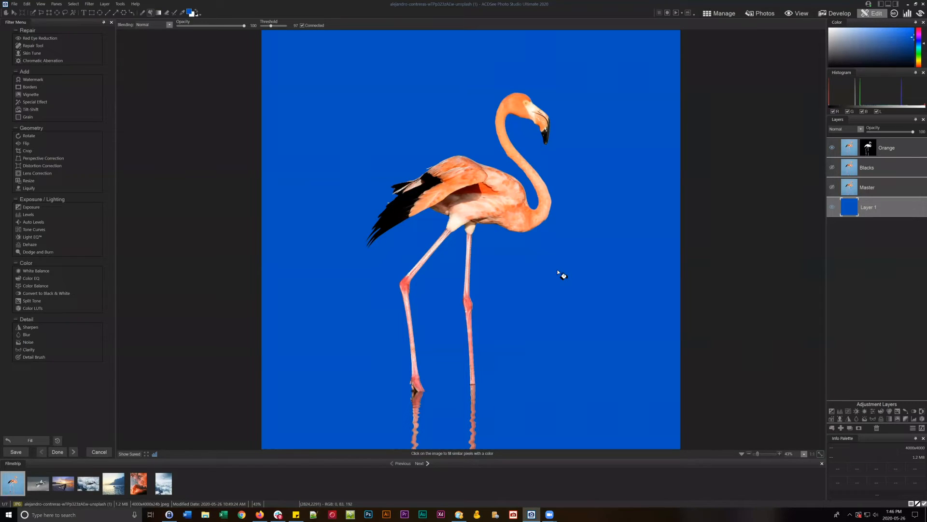
Delete the Orange layer's mask and set all targeted colors to minimum in Pixel Targeting.
left_click(868, 148)
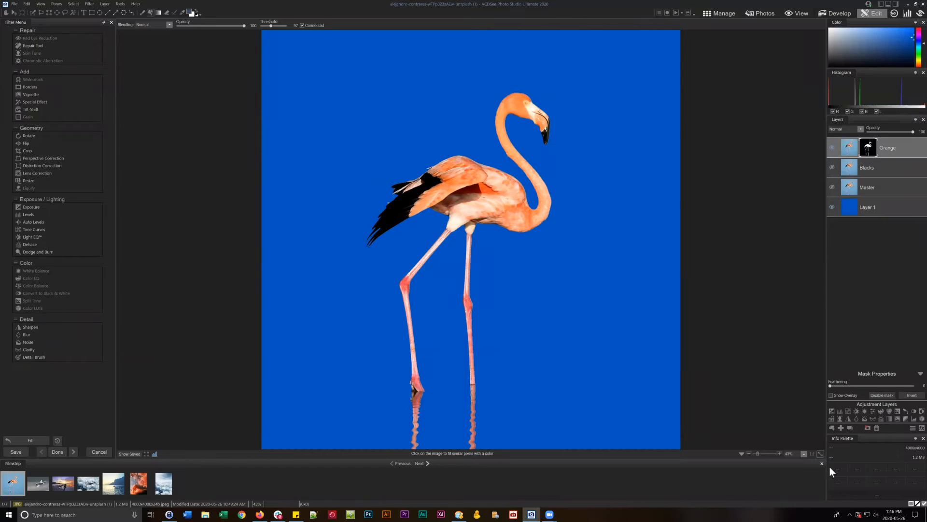
left_click(867, 427)
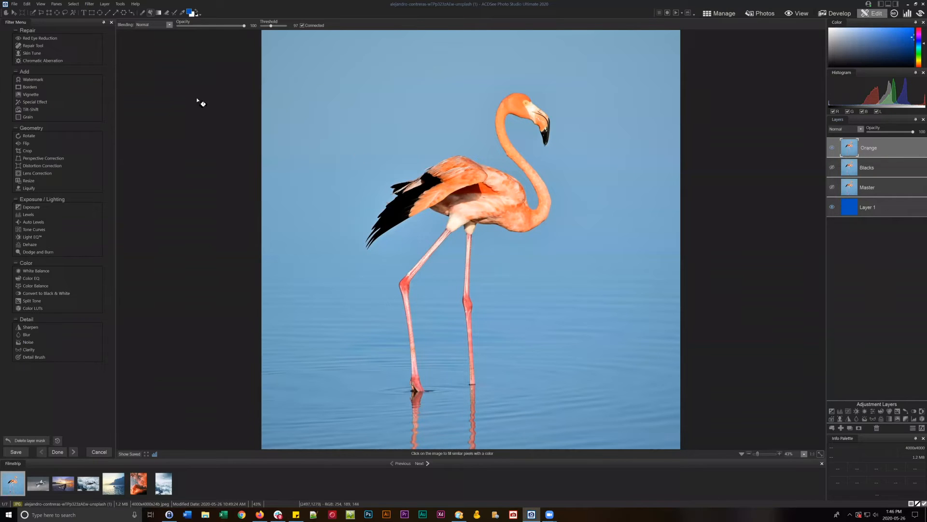
left_click(74, 4)
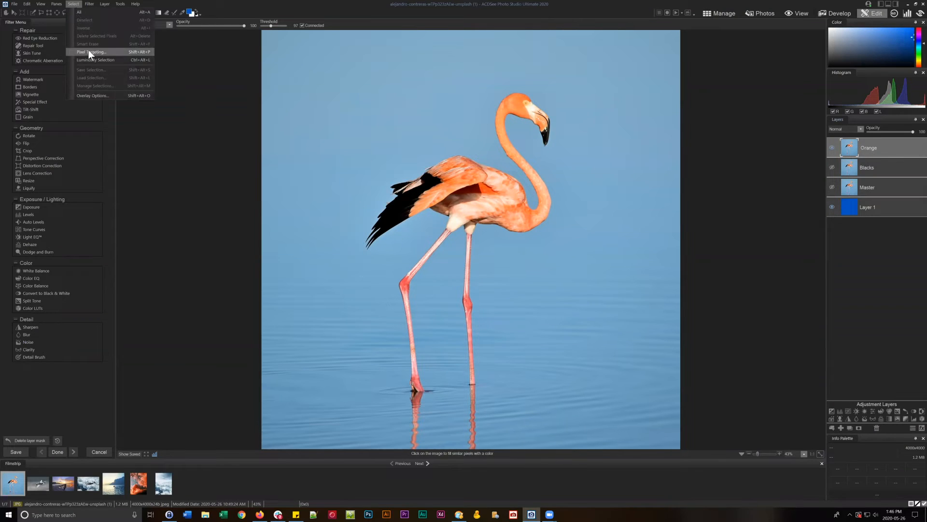
left_click(88, 51)
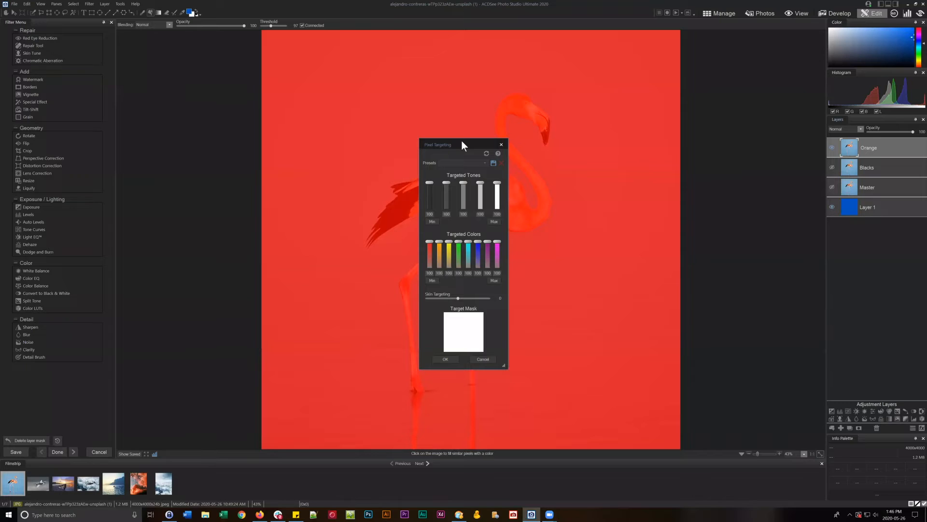
left_click_drag(462, 141, 649, 107)
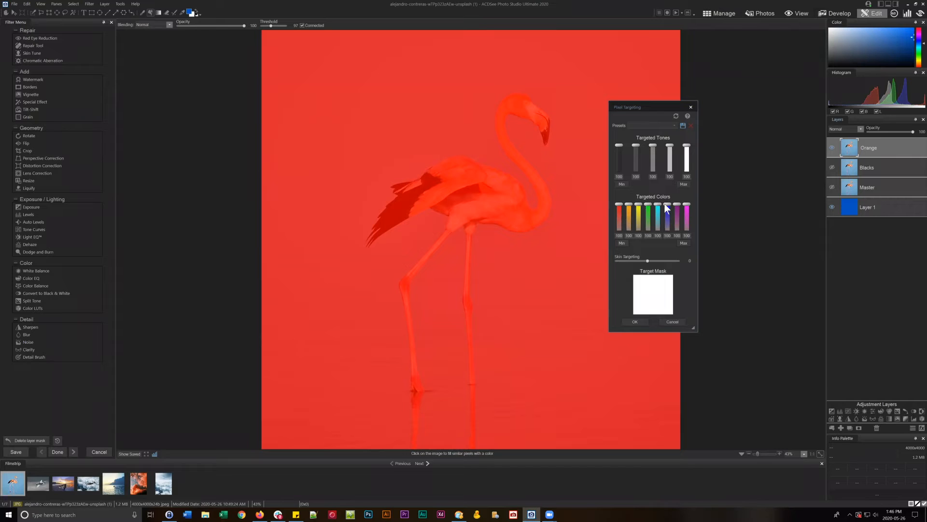
left_click(621, 242)
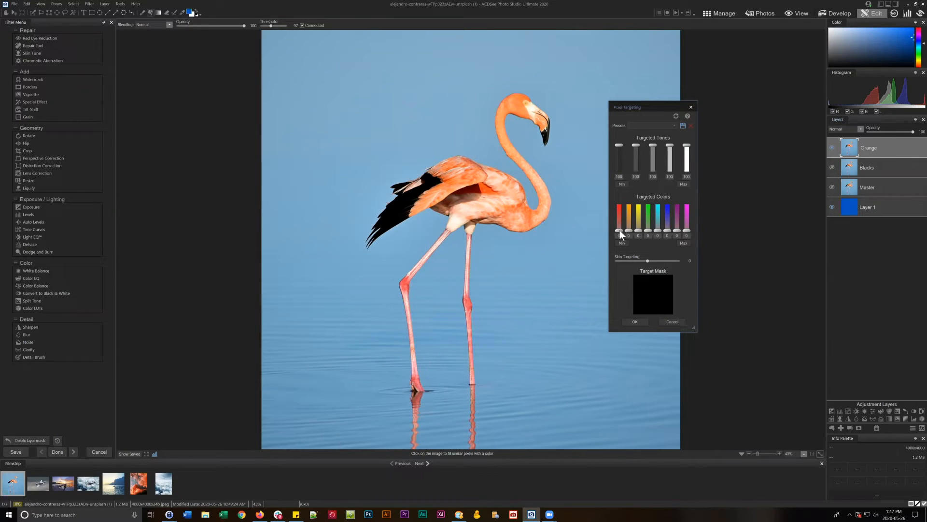
Raise the red, orange and yellow targeted colors to 100 to target the flamingo's body.
left_click_drag(619, 228, 618, 187)
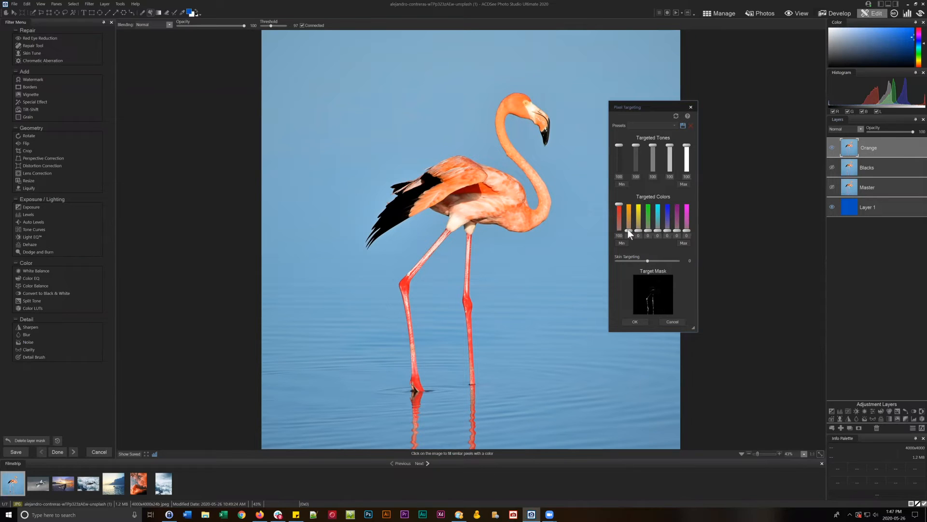
left_click_drag(628, 230, 627, 185)
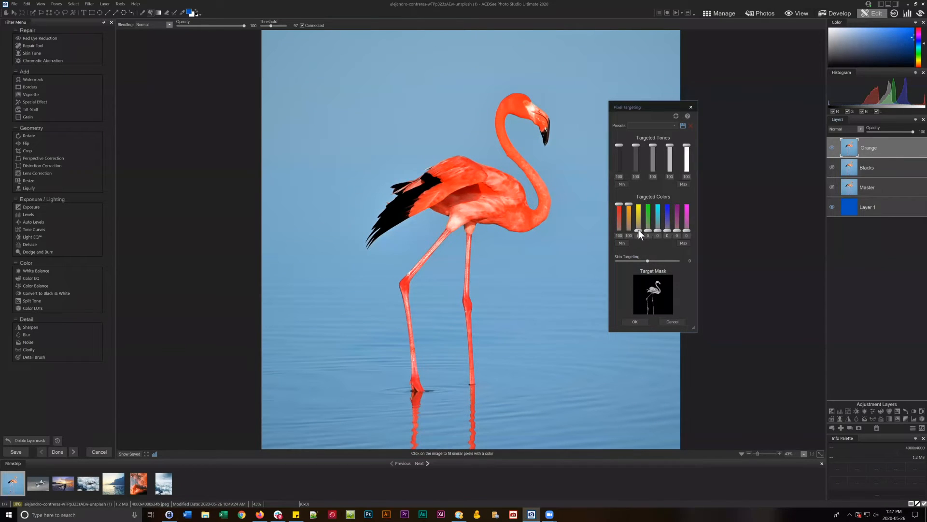
left_click_drag(639, 230, 645, 172)
left_click_drag(687, 204, 683, 233)
Target only cyan and blue at 100 to try selecting the background, and return all targeted colors to minimum.
left_click(623, 243)
left_click_drag(657, 229, 656, 159)
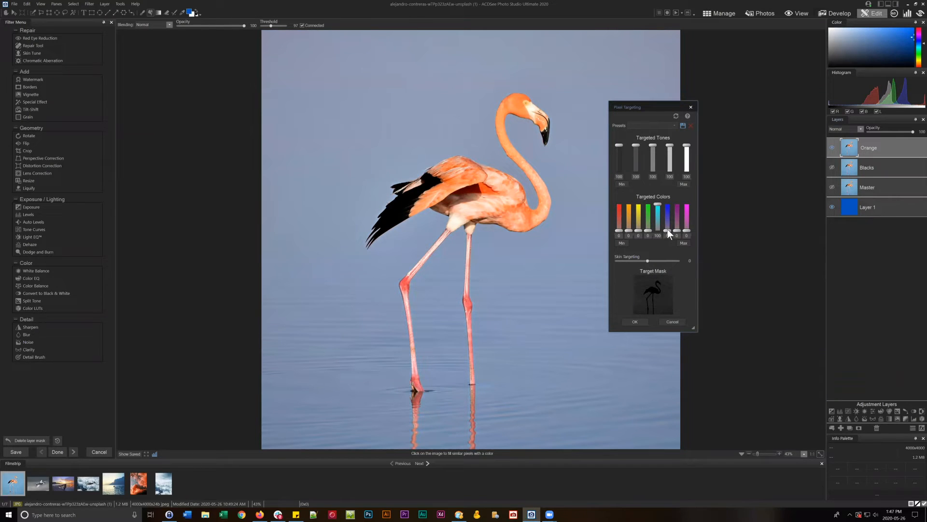
left_click_drag(667, 230, 668, 179)
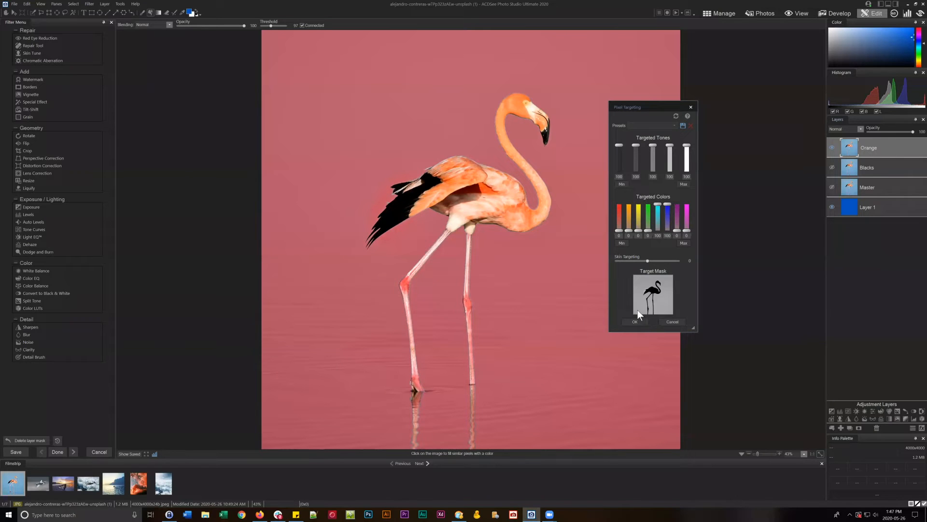
left_click(624, 243)
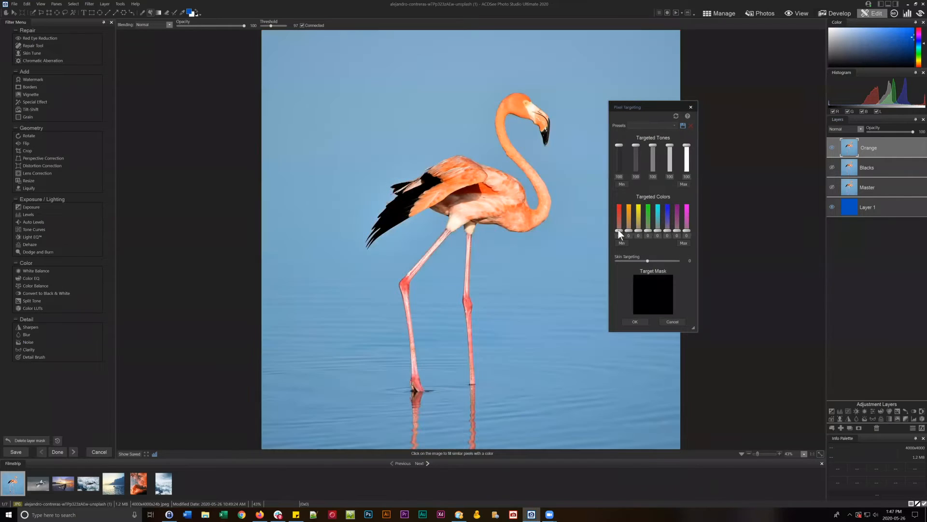
Mask the Orange layer to its red, orange and yellow pixels, each targeted at 100, and clear the selection.
left_click_drag(618, 230, 638, 204)
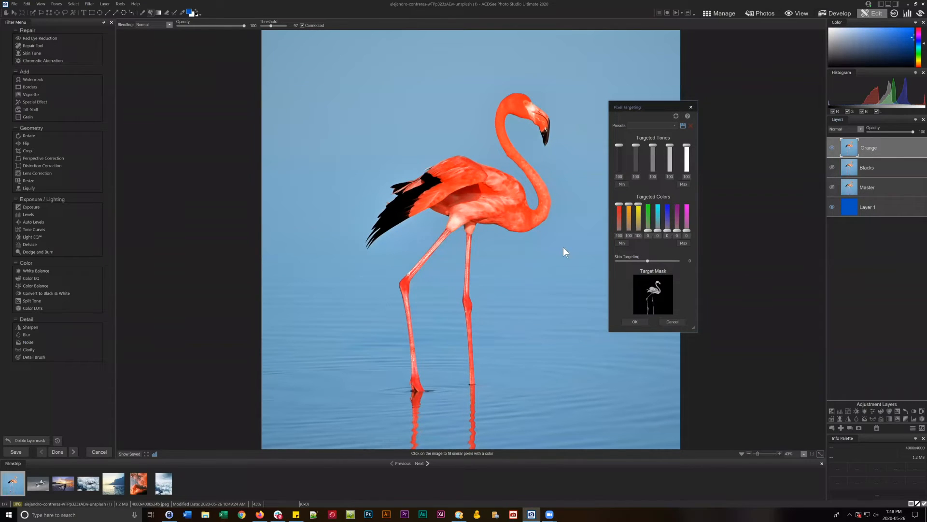
left_click(634, 321)
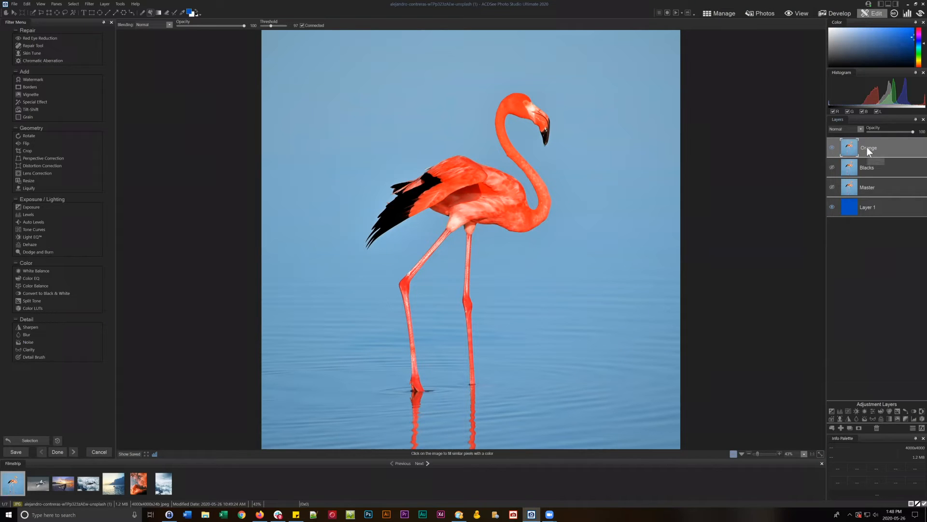
left_click(859, 428)
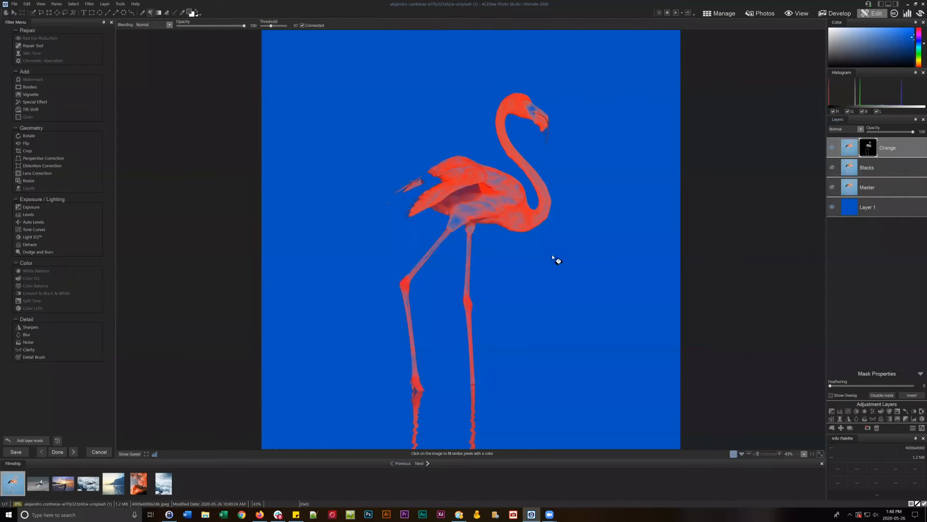
left_click(74, 4)
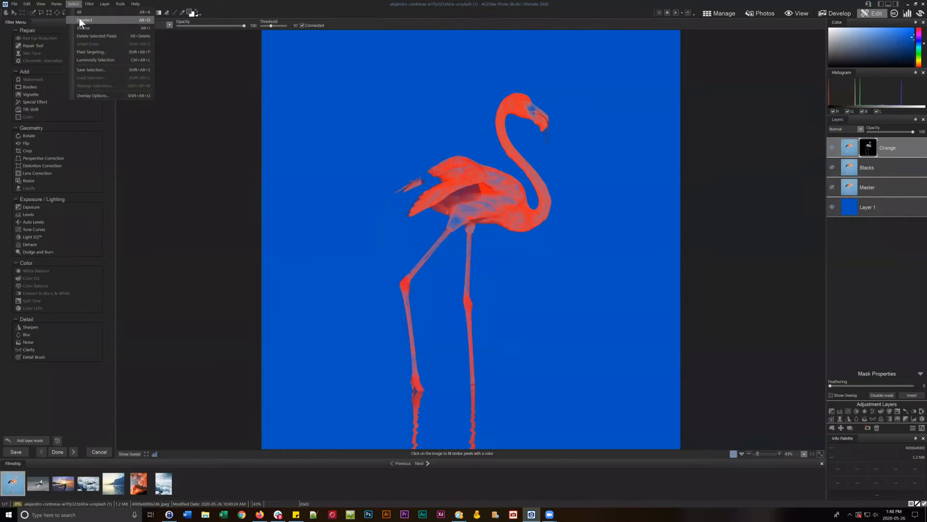
left_click(81, 20)
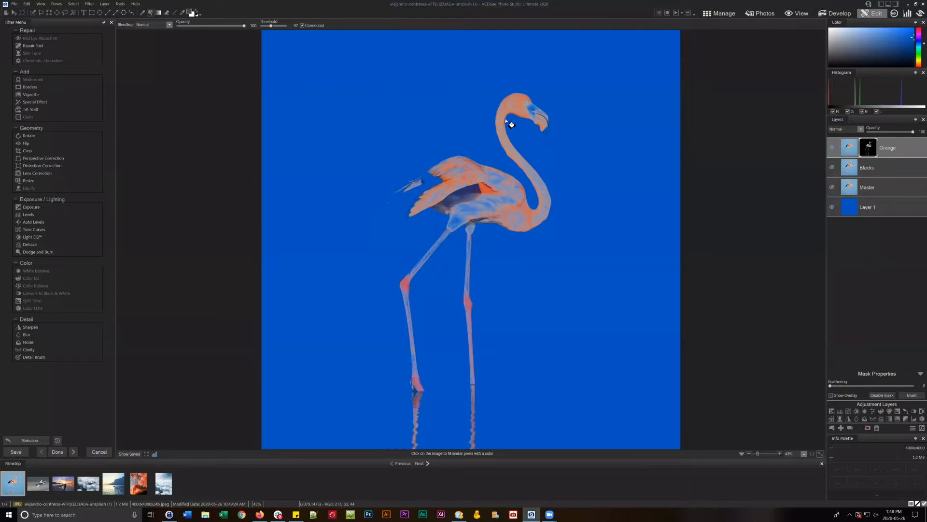
Switch the blue fill layer's visibility off and on, and make the Blacks layer visible.
left_click(872, 167)
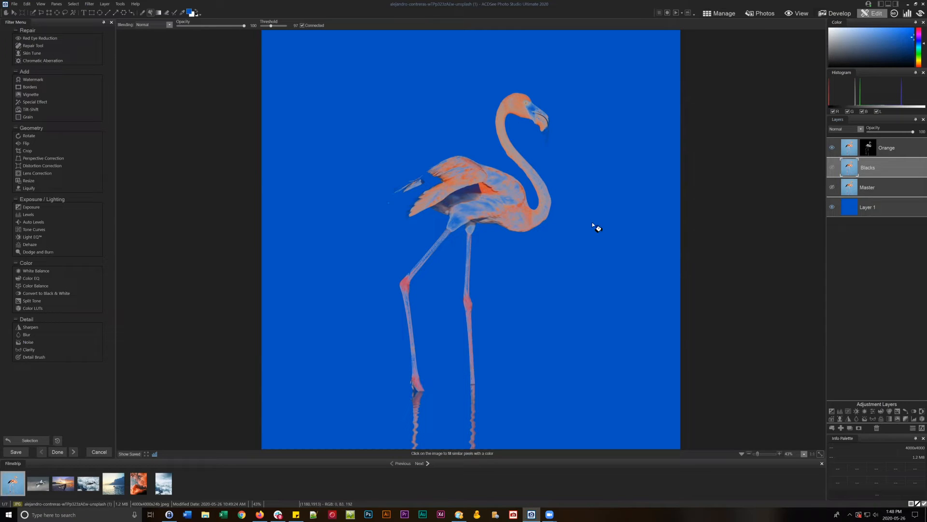
left_click(831, 207)
left_click(831, 207)
left_click(833, 167)
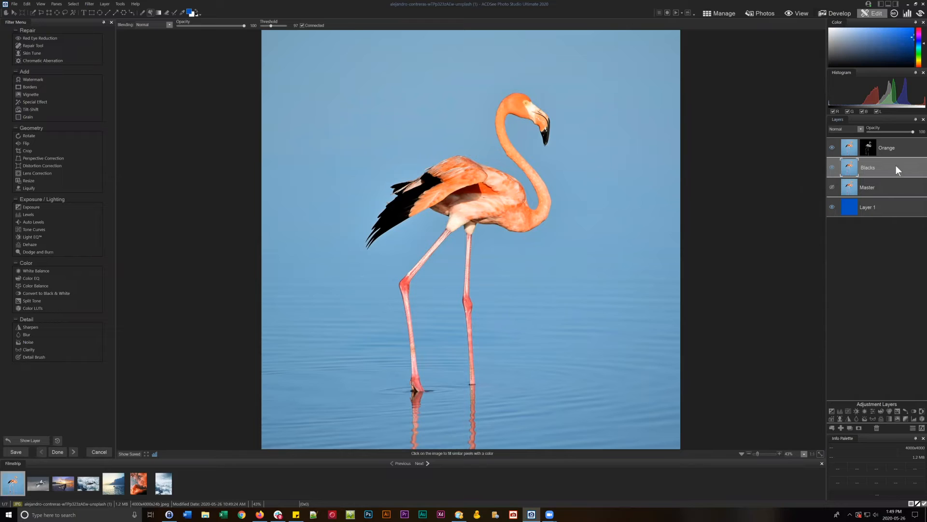
Set up the Selection Brush on the Blacks layer near the tail feathers with smart brushing Off.
left_click(897, 147)
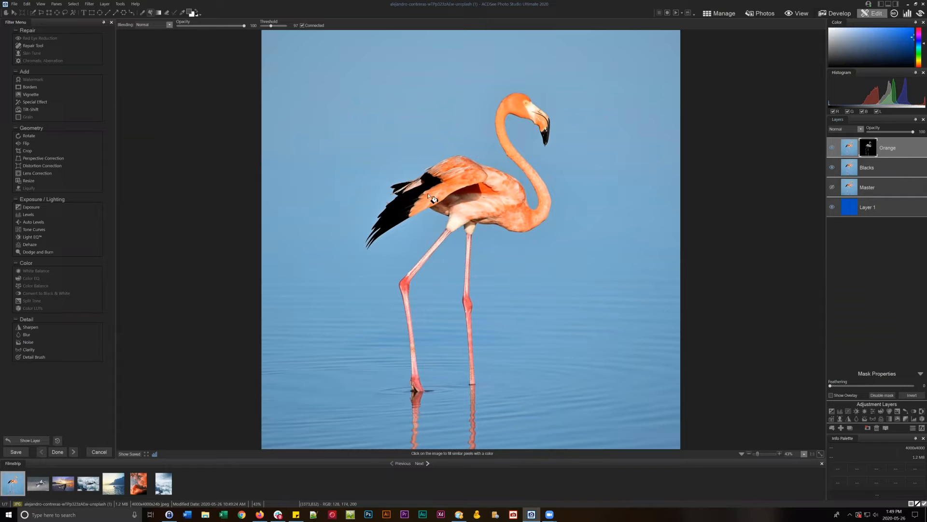
left_click_drag(759, 453, 761, 453)
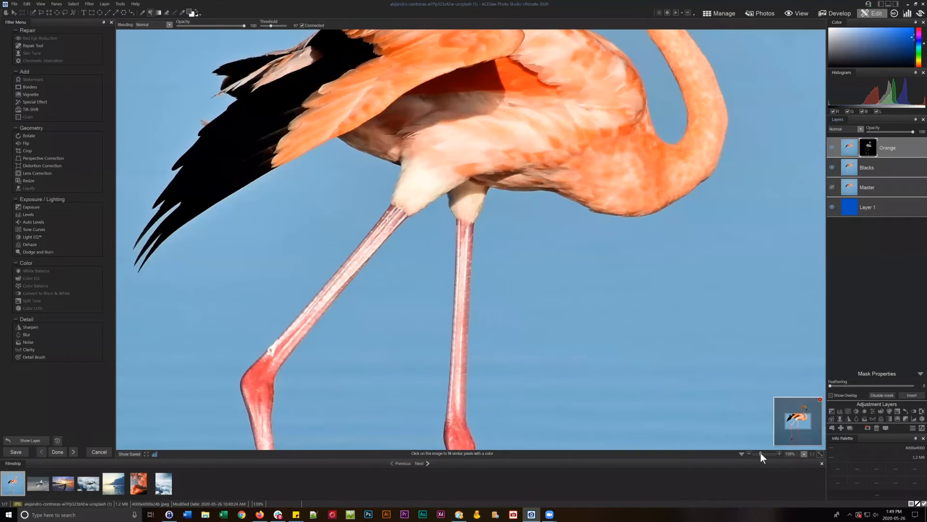
left_click_drag(798, 420, 791, 417)
left_click(859, 165)
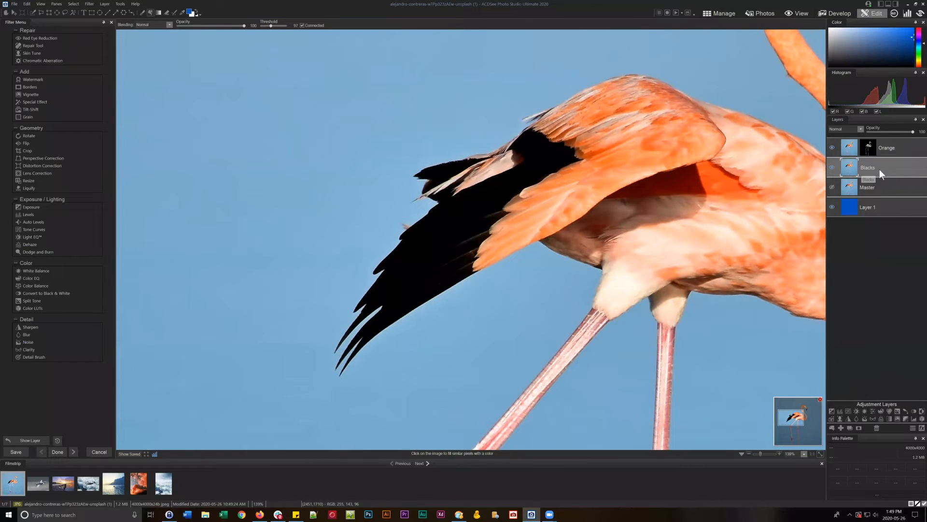
left_click_drag(879, 169, 879, 164)
left_click(33, 13)
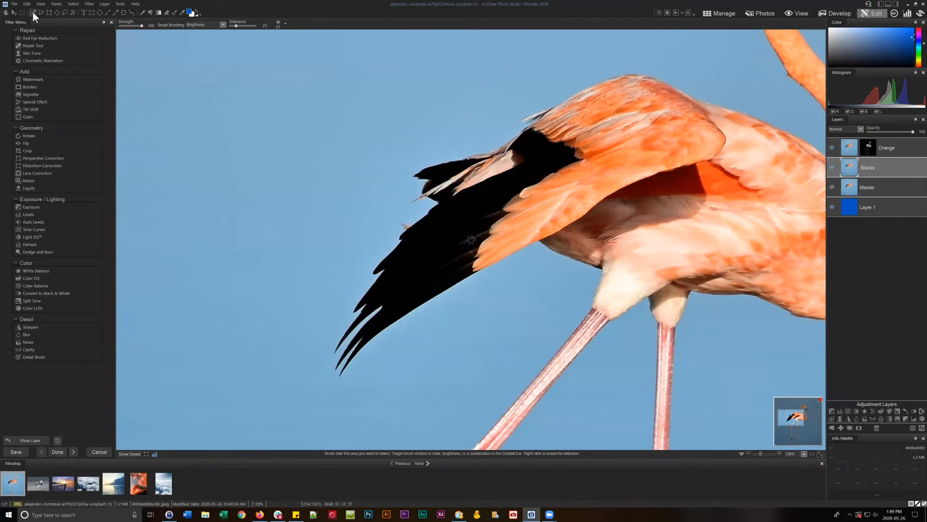
left_click(223, 24)
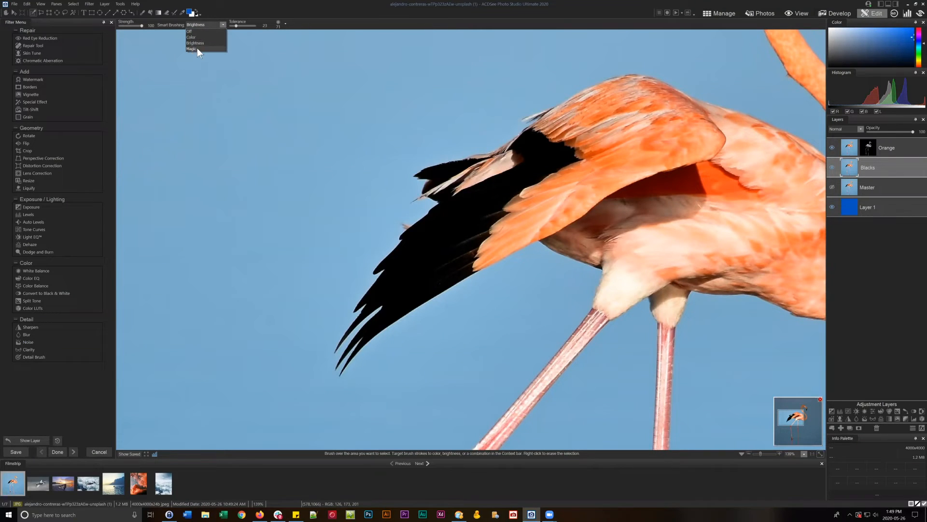
left_click(196, 49)
left_click(193, 49)
left_click(202, 31)
Brush a soft-edged selection over the background beside the tail and a hard-edged patch with feathering 0.
mouse_move(384, 144)
left_mouse_down()
mouse_move(281, 109)
mouse_move(343, 125)
mouse_move(271, 214)
mouse_move(295, 229)
mouse_move(330, 235)
mouse_move(354, 137)
mouse_move(384, 163)
mouse_move(329, 182)
mouse_move(343, 164)
mouse_move(412, 133)
mouse_move(427, 84)
mouse_move(387, 114)
mouse_move(382, 134)
mouse_move(338, 120)
mouse_move(338, 107)
mouse_move(304, 127)
mouse_move(357, 95)
mouse_move(239, 149)
mouse_move(277, 127)
mouse_move(214, 111)
mouse_move(210, 69)
mouse_move(277, 98)
mouse_move(315, 99)
mouse_move(317, 143)
left_mouse_up()
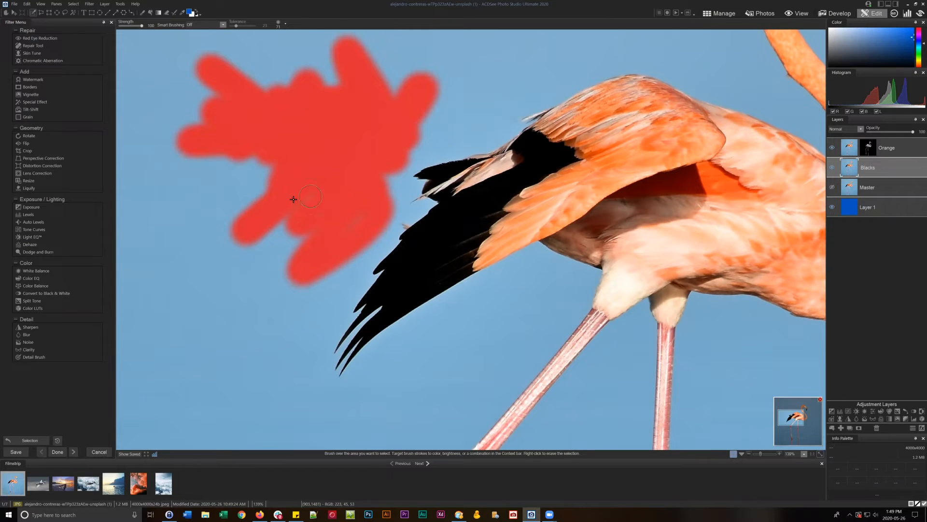
left_click(285, 23)
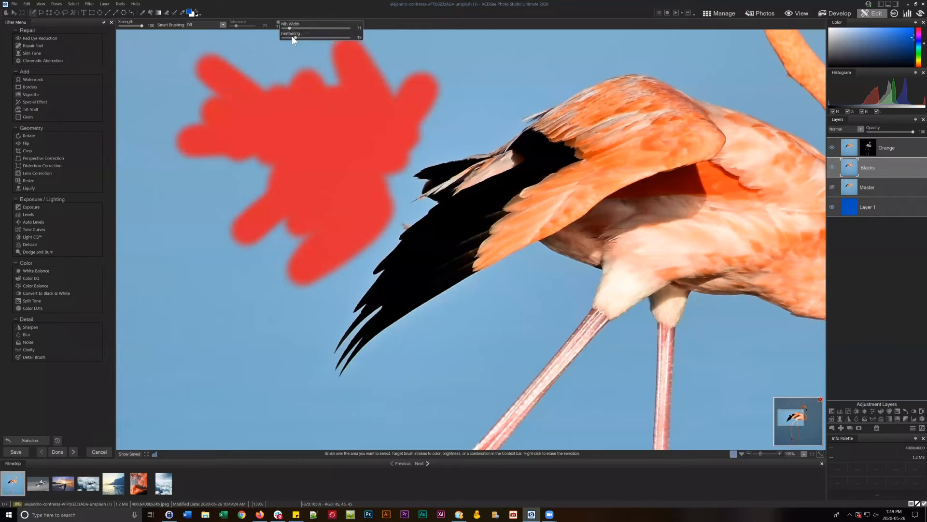
mouse_move(468, 85)
left_mouse_down()
mouse_move(464, 58)
mouse_move(520, 50)
mouse_move(468, 103)
left_mouse_up()
Set the brush nib width to 242 and extend the selection across the background above the tail.
left_click(279, 22)
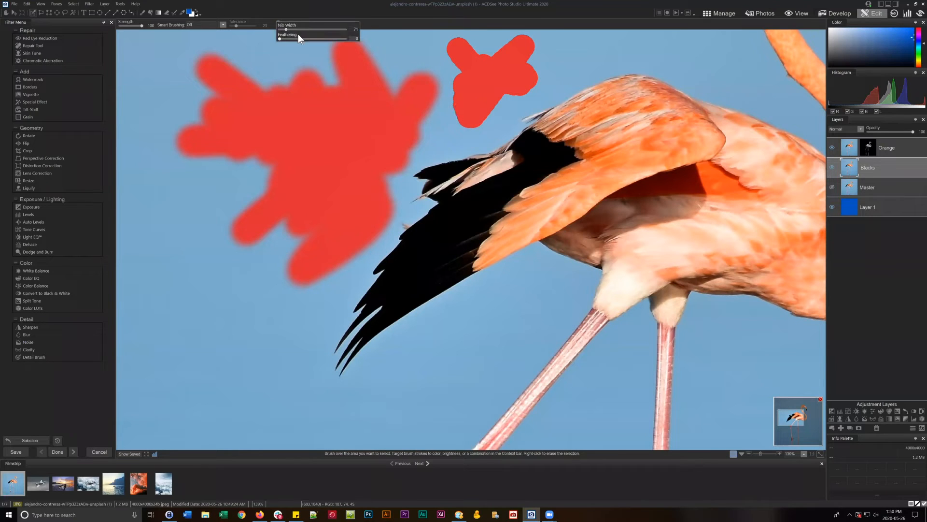
left_click_drag(291, 29, 303, 29)
mouse_move(440, 83)
left_mouse_down()
mouse_move(410, 85)
mouse_move(389, 102)
mouse_move(265, 83)
mouse_move(226, 180)
mouse_move(271, 180)
mouse_move(300, 143)
left_mouse_up()
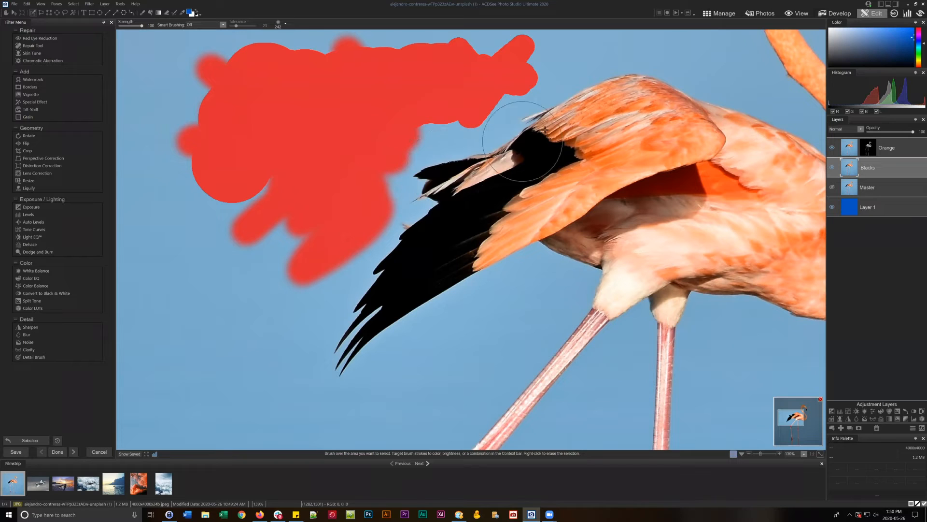
Erase the practice selection from the background and set the Selection Brush to Magic smart brushing with a nib width of 61.
mouse_move(885, 168)
left_mouse_down()
mouse_move(888, 181)
mouse_move(882, 166)
left_mouse_up()
mouse_move(571, 59)
left_mouse_down()
mouse_move(190, 41)
mouse_move(182, 93)
mouse_move(244, 203)
mouse_move(372, 264)
mouse_move(343, 310)
mouse_move(196, 137)
left_mouse_up()
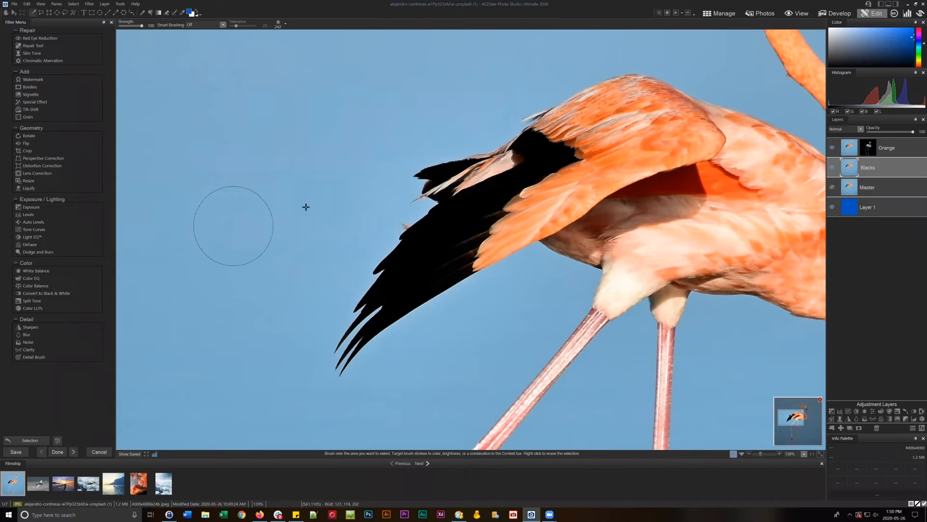
left_click(211, 24)
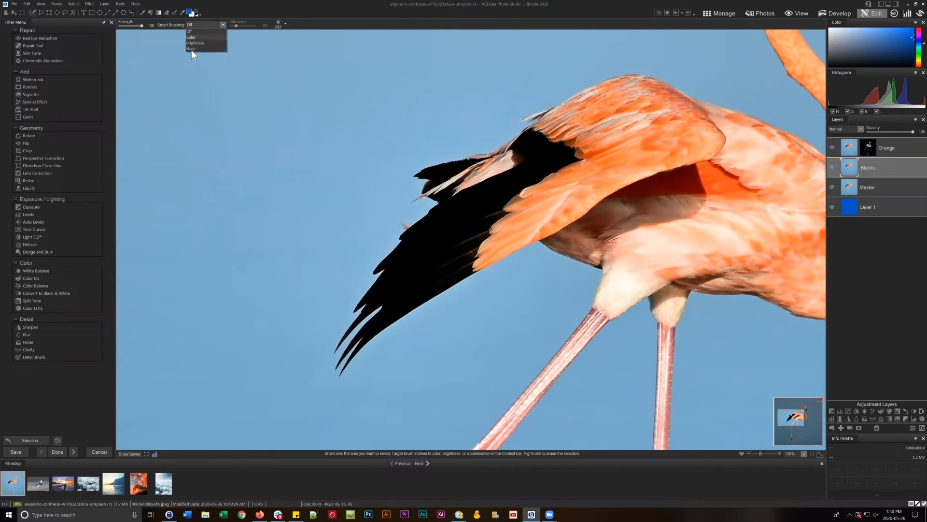
left_click(193, 49)
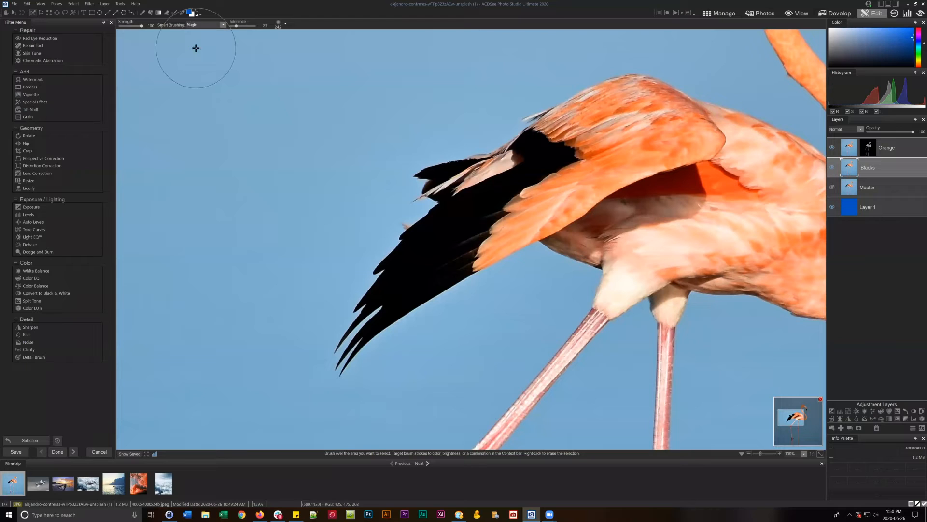
left_click(284, 23)
left_click_drag(306, 30, 291, 32)
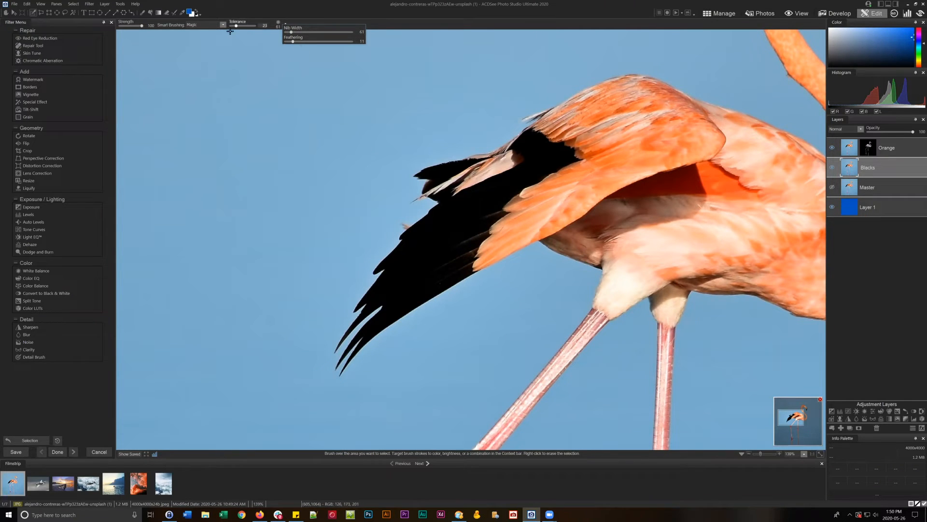
Raise the brush tolerance and select the black tail feathers from the wing edge down along the lower edge to the tips.
mouse_move(533, 140)
left_mouse_down()
mouse_move(541, 123)
mouse_move(518, 169)
mouse_move(572, 157)
mouse_move(539, 174)
mouse_move(575, 157)
mouse_move(505, 192)
mouse_move(532, 182)
mouse_move(447, 201)
mouse_move(446, 179)
mouse_move(430, 174)
mouse_move(485, 157)
mouse_move(435, 187)
mouse_move(434, 179)
mouse_move(474, 171)
mouse_move(446, 200)
mouse_move(471, 194)
mouse_move(446, 214)
mouse_move(481, 223)
mouse_move(502, 208)
mouse_move(487, 221)
mouse_move(494, 200)
mouse_move(443, 213)
mouse_move(448, 203)
mouse_move(407, 234)
mouse_move(483, 241)
mouse_move(456, 271)
mouse_move(464, 270)
mouse_move(430, 288)
mouse_move(461, 245)
mouse_move(406, 261)
mouse_move(414, 227)
mouse_move(454, 218)
mouse_move(469, 203)
left_mouse_up()
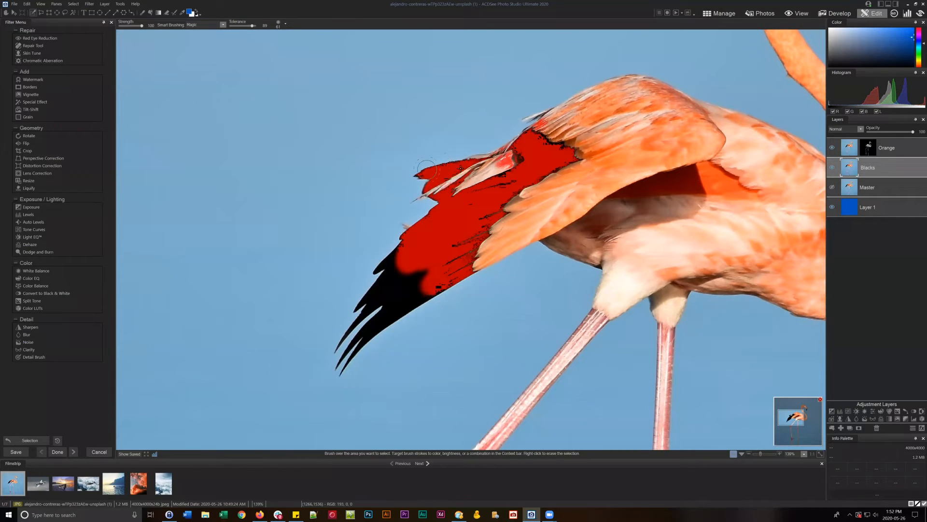
mouse_move(476, 194)
left_mouse_down()
mouse_move(517, 179)
mouse_move(542, 155)
mouse_move(526, 169)
left_mouse_up()
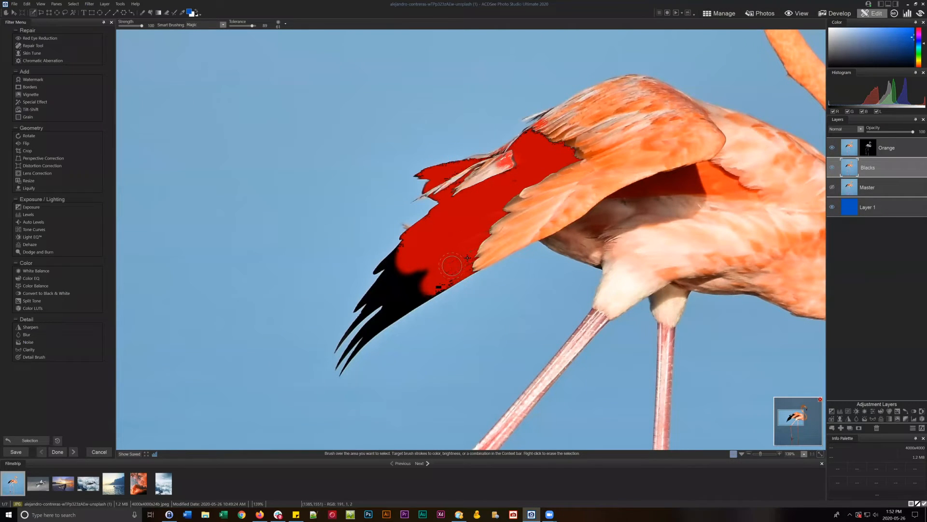
mouse_move(435, 286)
left_mouse_down()
mouse_move(423, 295)
mouse_move(454, 282)
mouse_move(435, 311)
mouse_move(437, 300)
mouse_move(404, 308)
mouse_move(336, 360)
left_mouse_up()
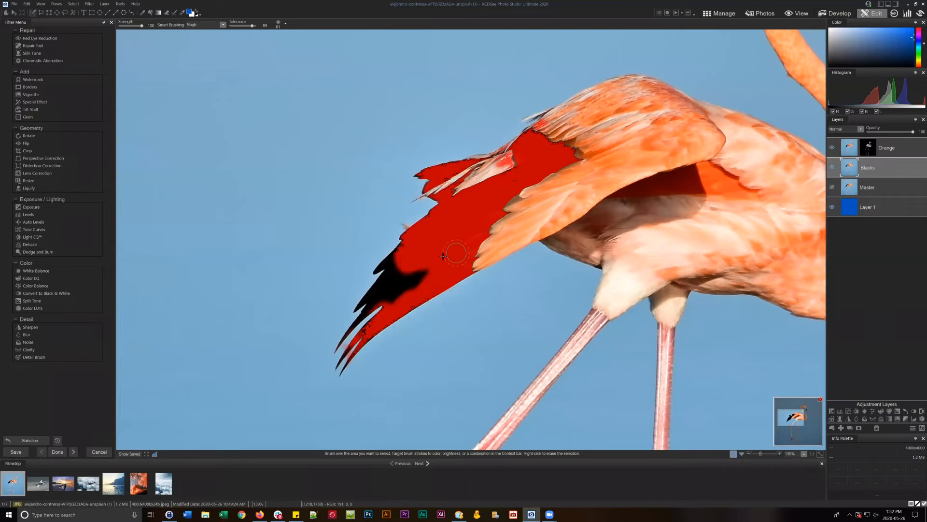
Erase the stray selection spilled onto the background and brush over the remaining unselected black feathers near the tail tips.
left_click_drag(410, 256, 370, 257)
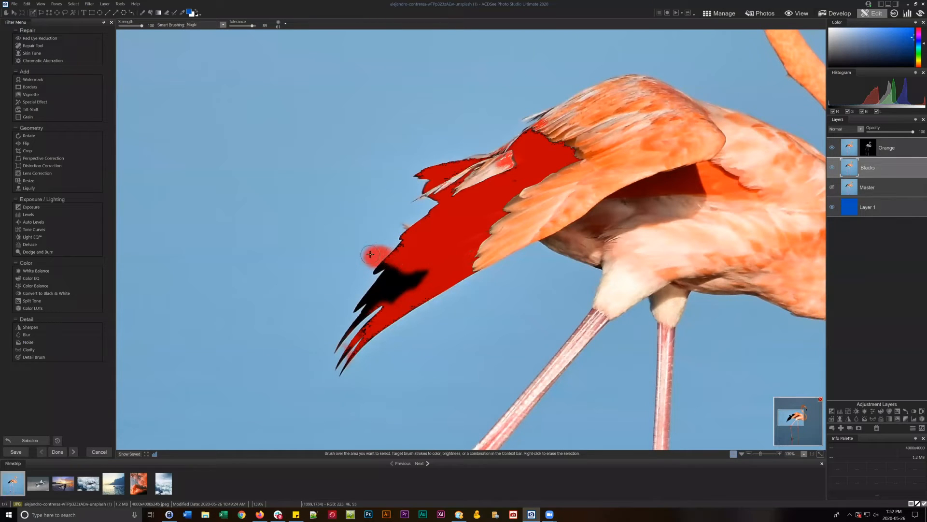
mouse_move(368, 246)
left_mouse_down()
mouse_move(357, 247)
mouse_move(366, 256)
mouse_move(358, 242)
mouse_move(356, 272)
mouse_move(383, 251)
left_mouse_up()
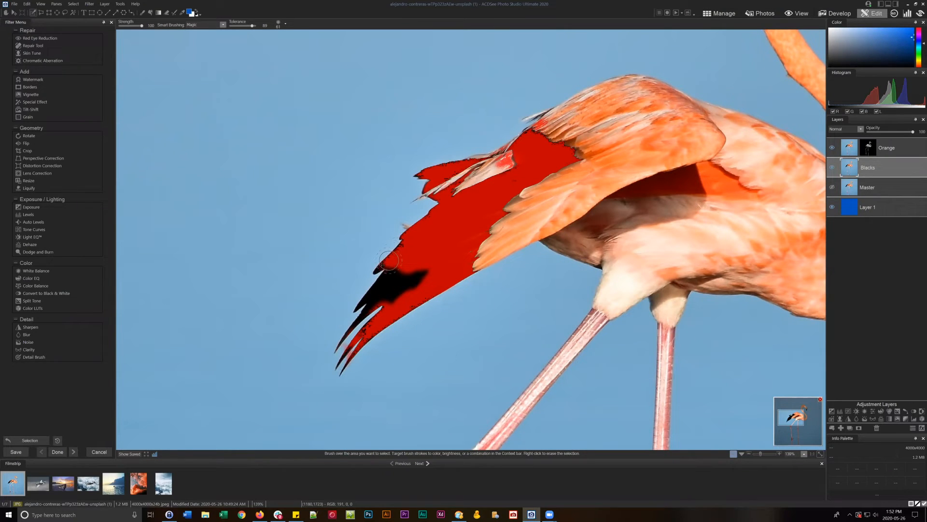
mouse_move(394, 259)
left_mouse_down()
mouse_move(386, 283)
mouse_move(415, 285)
mouse_move(375, 300)
mouse_move(368, 296)
mouse_move(381, 284)
mouse_move(337, 347)
mouse_move(399, 279)
left_mouse_up()
mouse_move(400, 259)
left_mouse_down()
mouse_move(404, 237)
mouse_move(436, 205)
left_mouse_up()
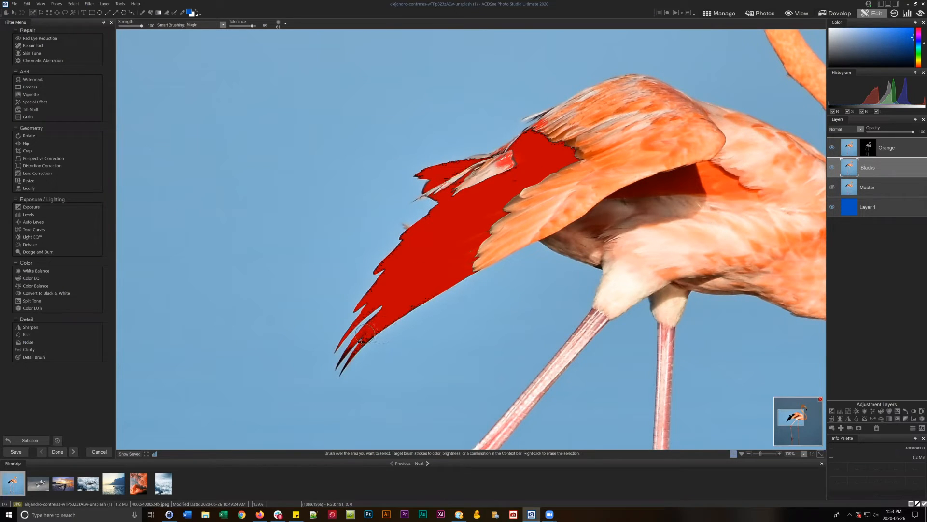
Erase the selection spill below the black wing feathers, then extend the brush selection over the feather tips with tolerance 100.
right_click(430, 264)
mouse_move(431, 261)
left_mouse_down()
mouse_move(414, 261)
mouse_move(436, 269)
mouse_move(394, 316)
mouse_move(413, 305)
left_mouse_up()
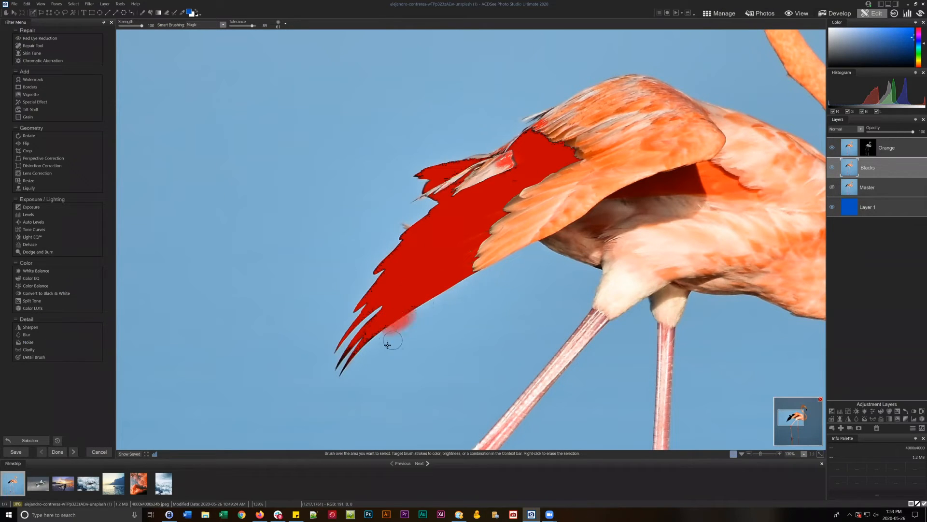
right_click(401, 323)
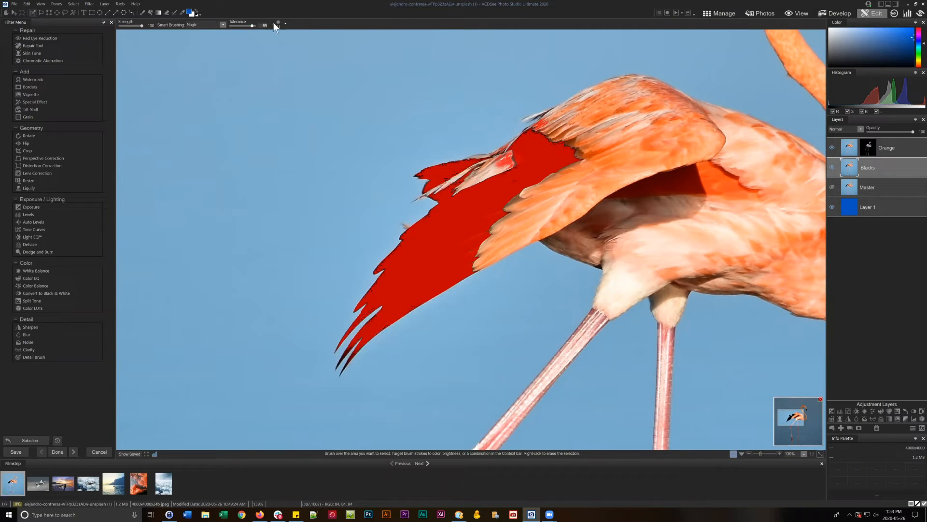
left_click_drag(273, 22, 279, 23)
mouse_move(354, 345)
left_mouse_down()
mouse_move(338, 363)
mouse_move(366, 347)
mouse_move(353, 355)
mouse_move(378, 319)
mouse_move(407, 301)
mouse_move(384, 328)
mouse_move(406, 301)
mouse_move(379, 300)
mouse_move(387, 270)
mouse_move(368, 291)
mouse_move(387, 262)
mouse_move(359, 289)
left_mouse_up()
Brush-select the black parts of the flamingo's beak, including the dark line near the nostril, and erase spill around the beak tip.
left_click_drag(606, 172, 319, 307)
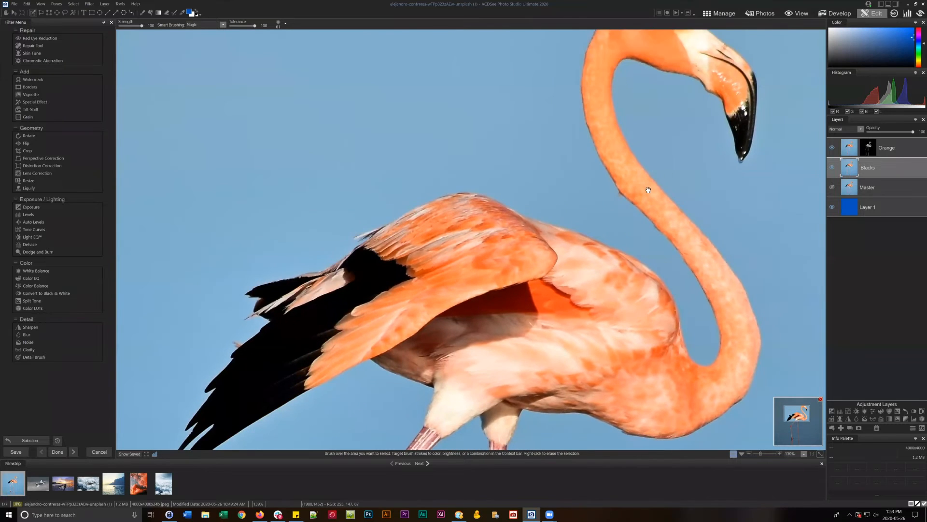
left_click_drag(648, 190, 545, 290)
left_click_drag(761, 453, 763, 453)
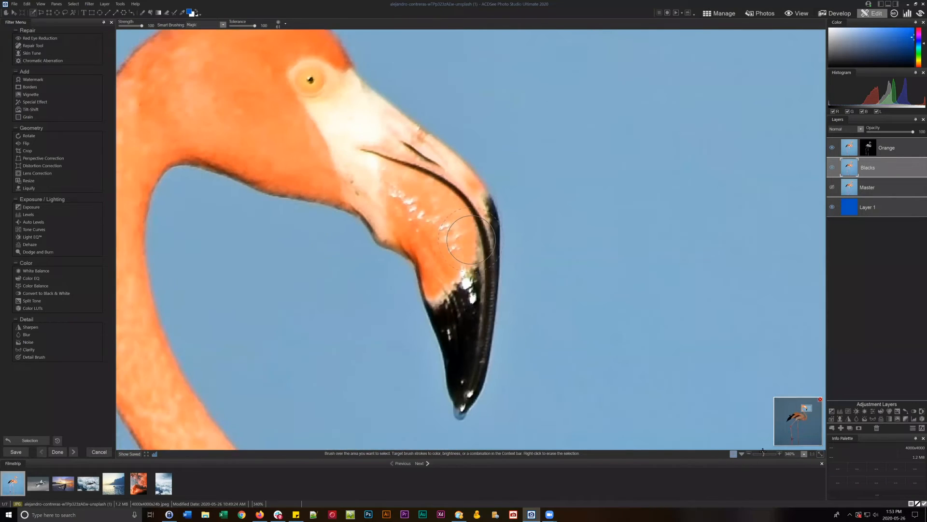
left_click(403, 160)
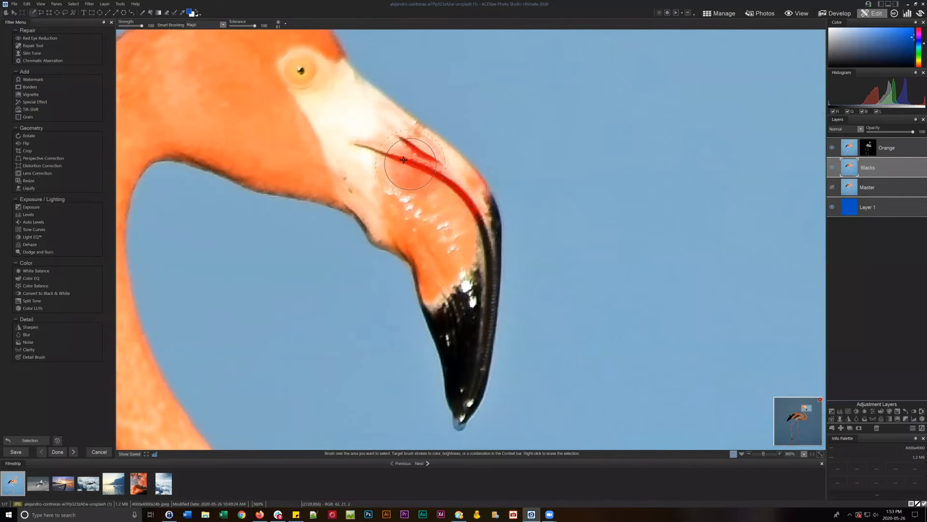
mouse_move(404, 160)
left_mouse_down()
mouse_move(371, 151)
mouse_move(447, 186)
mouse_move(470, 226)
mouse_move(483, 228)
mouse_move(494, 211)
mouse_move(496, 324)
mouse_move(497, 216)
mouse_move(490, 203)
mouse_move(484, 318)
mouse_move(461, 408)
mouse_move(448, 394)
mouse_move(456, 411)
mouse_move(480, 386)
mouse_move(464, 390)
mouse_move(427, 300)
mouse_move(440, 353)
mouse_move(465, 313)
mouse_move(457, 386)
mouse_move(458, 283)
mouse_move(475, 405)
mouse_move(487, 350)
mouse_move(459, 422)
mouse_move(492, 345)
mouse_move(488, 306)
mouse_move(468, 285)
mouse_move(511, 350)
mouse_move(511, 322)
mouse_move(472, 282)
mouse_move(488, 306)
mouse_move(490, 371)
mouse_move(501, 213)
mouse_move(488, 179)
mouse_move(365, 160)
mouse_move(348, 131)
left_mouse_up()
right_click(511, 349)
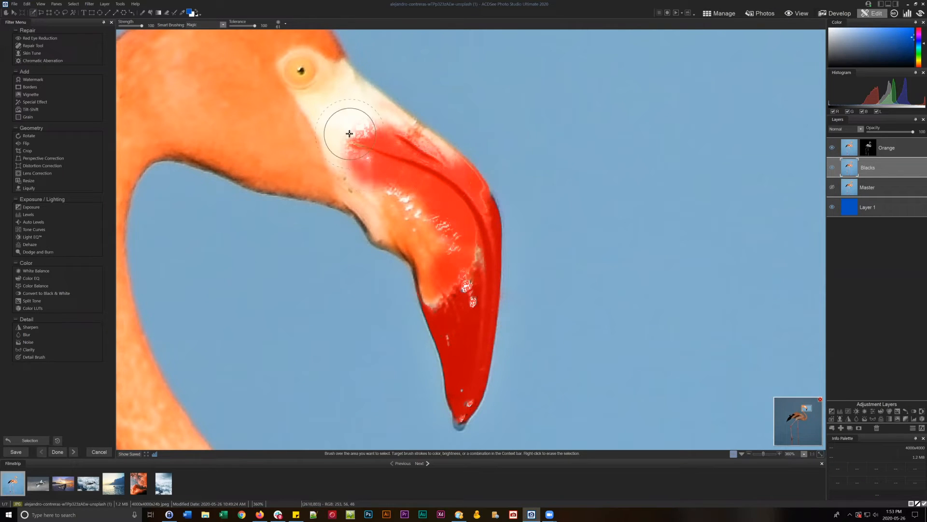
left_click(819, 453)
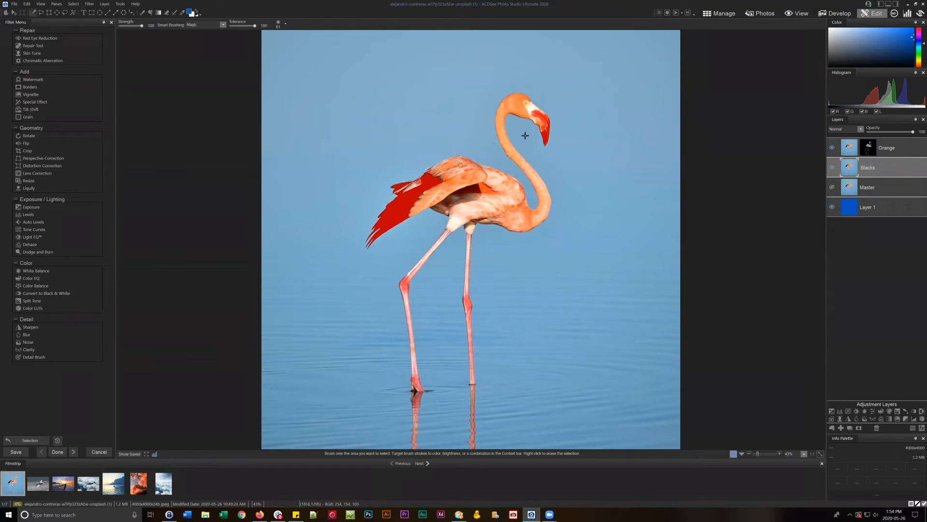
mouse_move(537, 114)
left_mouse_down()
mouse_move(540, 107)
mouse_move(546, 146)
left_mouse_up()
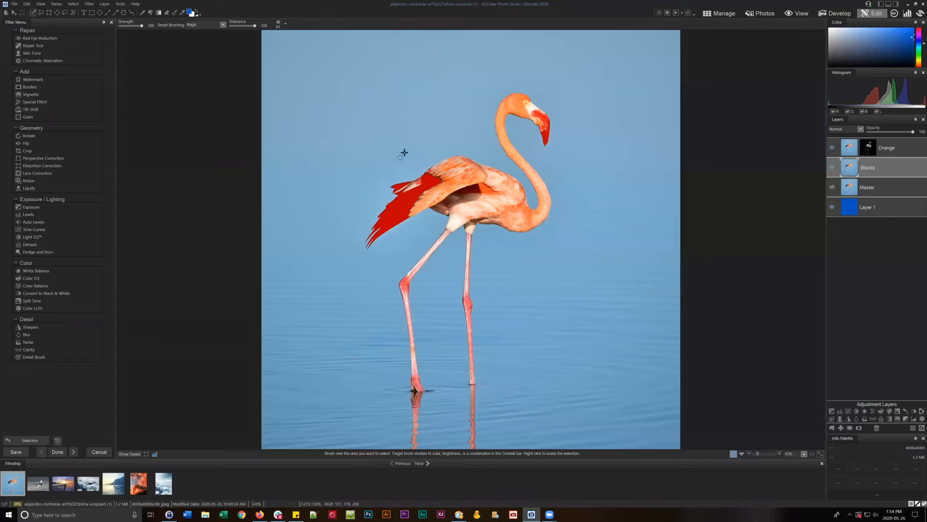
Add a layer mask to the Blacks layer from the current selection and clear the selection.
left_click(42, 11)
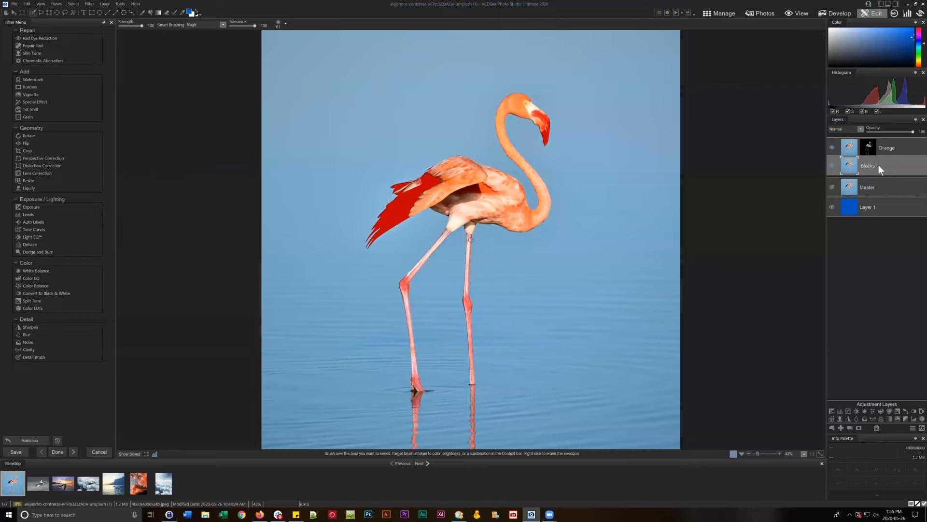
left_click(859, 428)
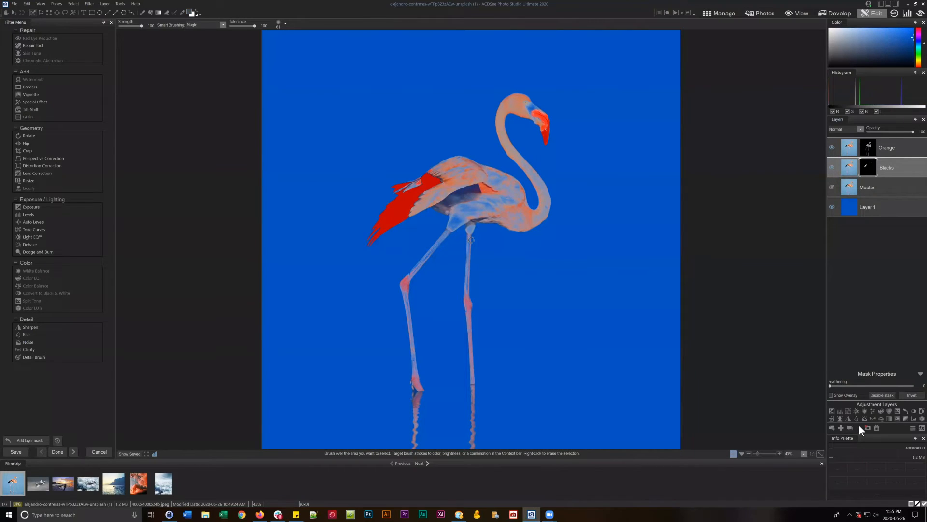
left_click(76, 5)
mouse_move(86, 18)
left_click(123, 18)
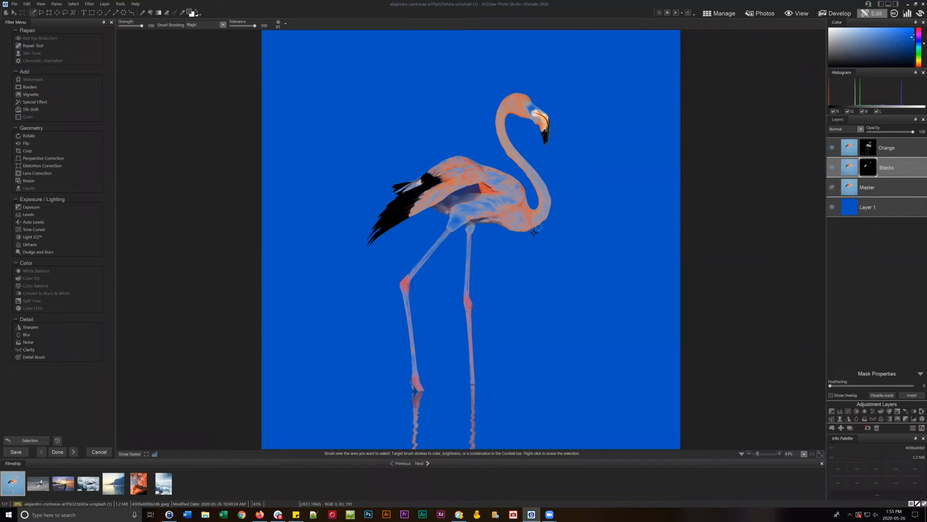
Target the Orange layer's mask and paint white with the Brush over the flamingo's wing and body to restore full opacity.
left_click(868, 148)
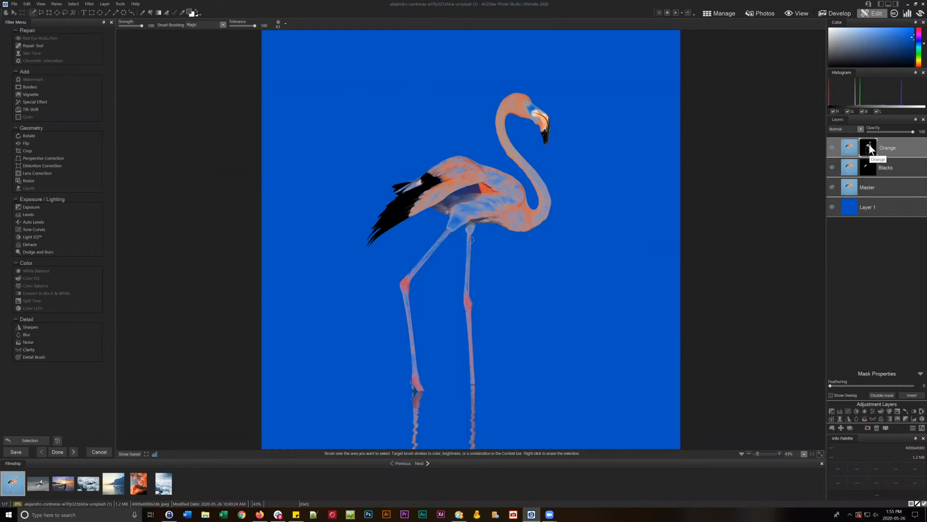
left_click(196, 14)
left_click(198, 11)
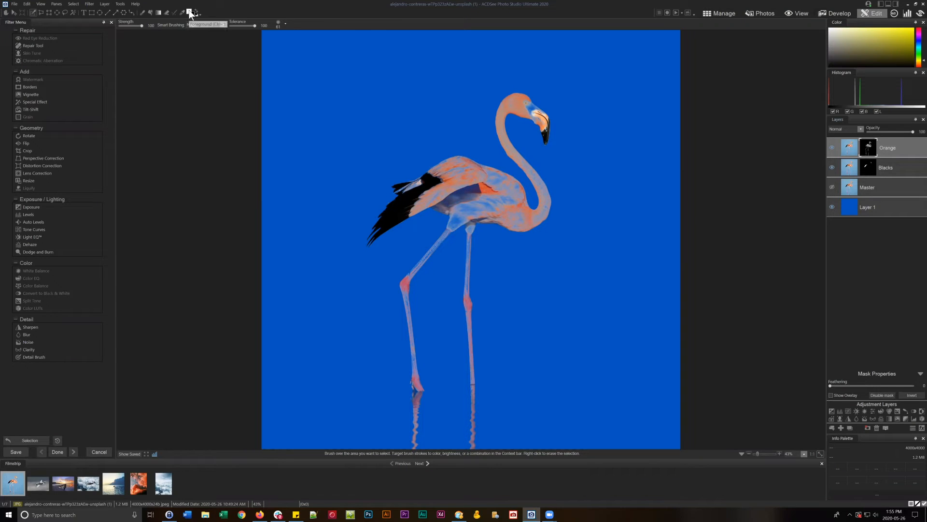
left_click(143, 11)
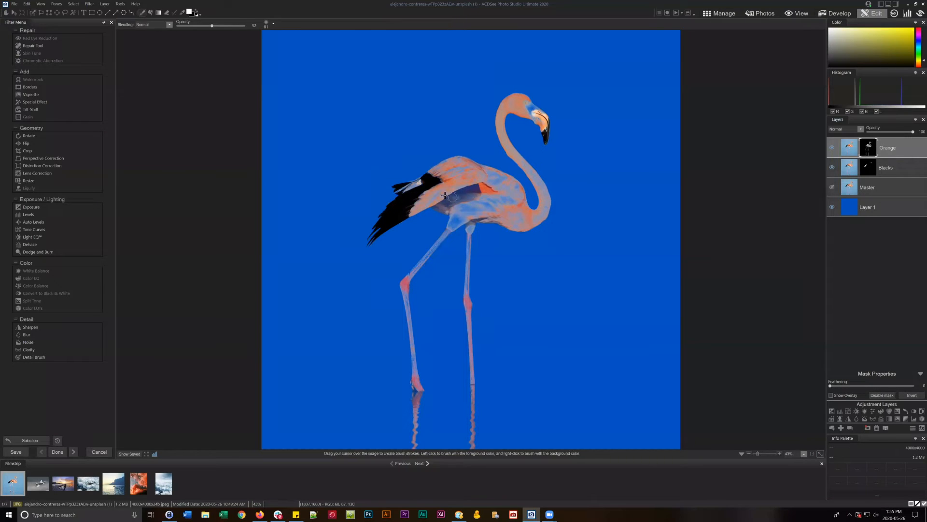
mouse_move(423, 196)
left_mouse_down()
mouse_move(461, 162)
mouse_move(505, 178)
mouse_move(524, 214)
mouse_move(515, 189)
mouse_move(518, 209)
mouse_move(502, 186)
mouse_move(452, 174)
mouse_move(399, 213)
mouse_move(450, 190)
mouse_move(407, 193)
mouse_move(422, 184)
mouse_move(449, 202)
mouse_move(469, 187)
mouse_move(459, 190)
mouse_move(483, 195)
mouse_move(497, 184)
mouse_move(454, 183)
mouse_move(438, 205)
left_mouse_up()
mouse_move(470, 204)
left_mouse_down()
mouse_move(501, 205)
mouse_move(492, 187)
mouse_move(514, 188)
mouse_move(507, 180)
mouse_move(516, 213)
mouse_move(539, 217)
mouse_move(516, 220)
mouse_move(484, 206)
mouse_move(489, 200)
mouse_move(463, 219)
left_mouse_up()
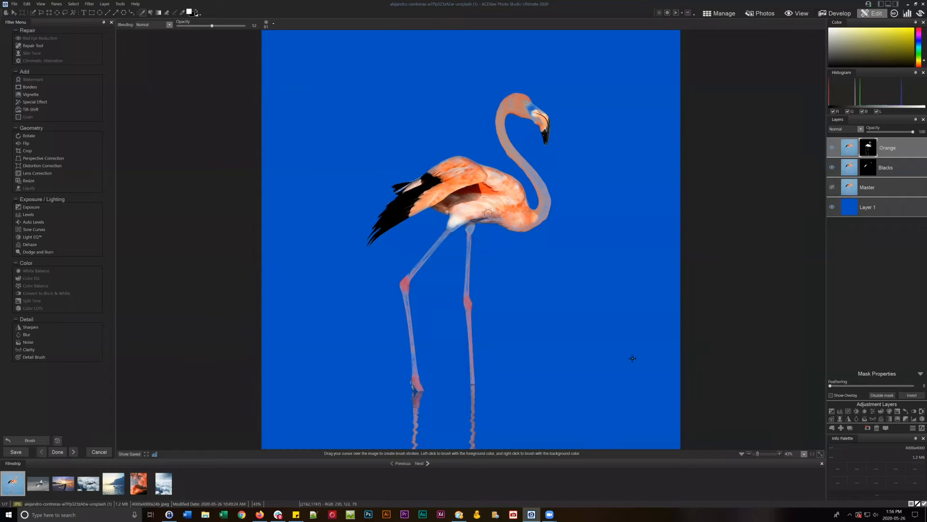
Paint white on the Orange layer's mask along the flamingo's whole neck and over its head and upper beak.
left_click_drag(757, 452, 760, 453)
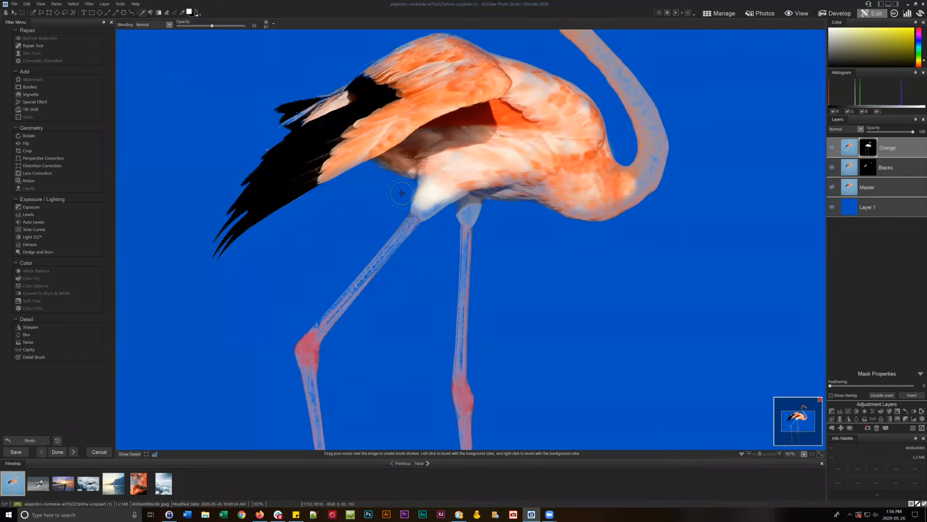
scroll(574, 165, "down", 4)
mouse_move(630, 180)
left_mouse_down()
mouse_move(647, 165)
mouse_move(651, 183)
mouse_move(656, 160)
left_mouse_up()
mouse_move(702, 117)
left_mouse_down()
mouse_move(689, 182)
mouse_move(636, 281)
left_mouse_up()
mouse_move(583, 331)
left_mouse_down()
mouse_move(579, 290)
mouse_move(593, 312)
mouse_move(587, 347)
mouse_move(595, 305)
mouse_move(575, 268)
mouse_move(575, 296)
mouse_move(552, 241)
mouse_move(579, 265)
mouse_move(595, 307)
mouse_move(563, 258)
left_mouse_up()
left_click_drag(511, 163, 532, 278)
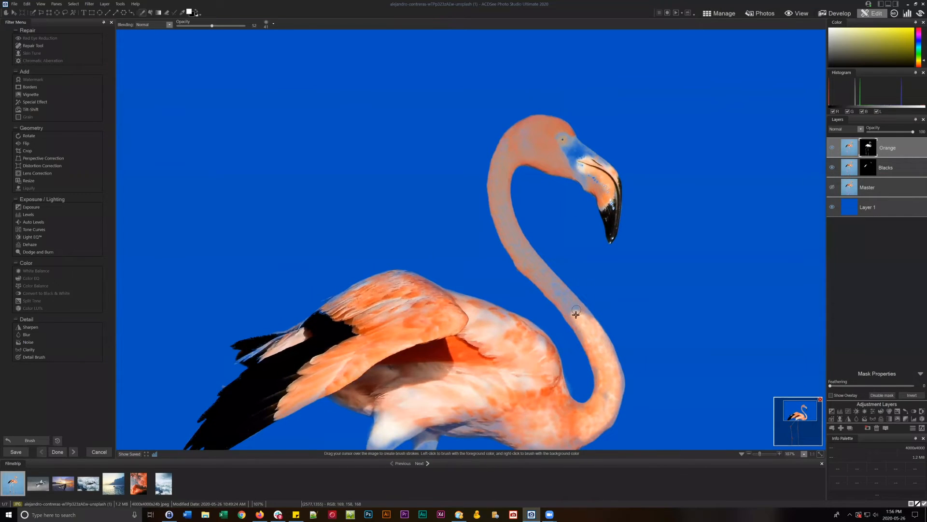
mouse_move(582, 317)
left_mouse_down()
mouse_move(514, 241)
mouse_move(584, 318)
mouse_move(558, 287)
left_mouse_up()
left_click_drag(513, 200, 501, 255)
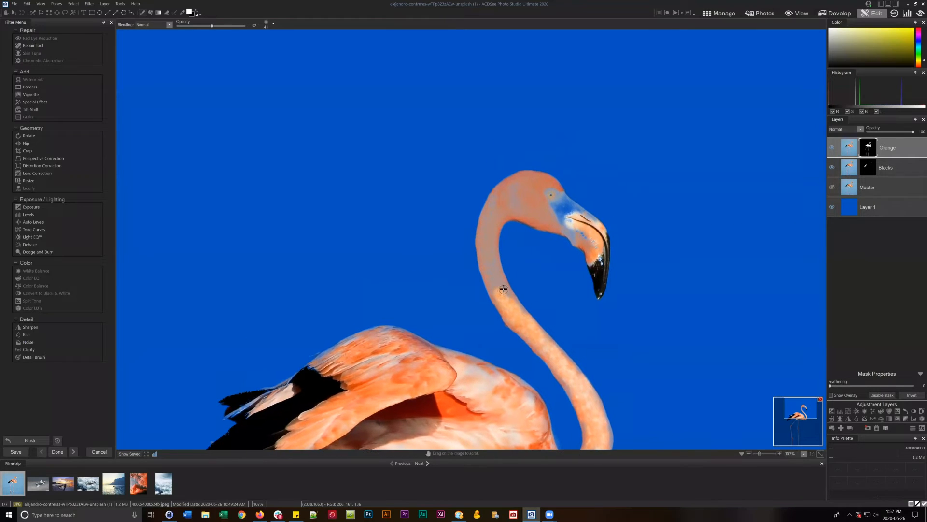
mouse_move(503, 288)
left_mouse_down()
mouse_move(483, 246)
mouse_move(504, 290)
mouse_move(489, 225)
mouse_move(482, 234)
mouse_move(506, 194)
mouse_move(498, 196)
mouse_move(506, 189)
mouse_move(494, 209)
mouse_move(492, 258)
mouse_move(498, 219)
mouse_move(522, 184)
mouse_move(542, 200)
mouse_move(548, 189)
mouse_move(561, 197)
mouse_move(545, 199)
mouse_move(523, 182)
mouse_move(533, 182)
mouse_move(507, 187)
mouse_move(518, 180)
mouse_move(552, 187)
mouse_move(533, 178)
mouse_move(496, 221)
mouse_move(519, 210)
mouse_move(571, 228)
mouse_move(538, 208)
mouse_move(570, 217)
mouse_move(559, 196)
mouse_move(592, 221)
mouse_move(580, 212)
mouse_move(570, 222)
mouse_move(601, 261)
mouse_move(594, 229)
left_mouse_up()
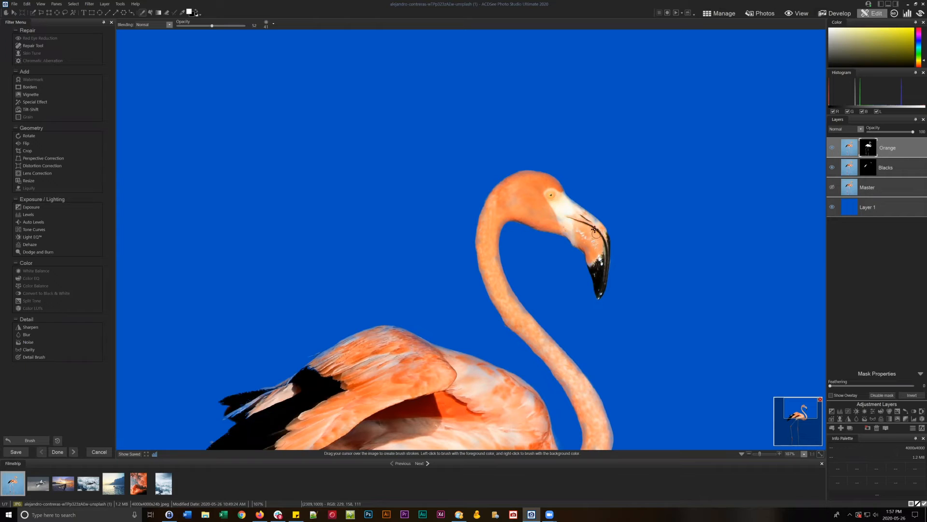
Paint white on the Orange layer's mask over the belly's underside and the white upper parts of both legs.
left_click_drag(606, 402, 568, 225)
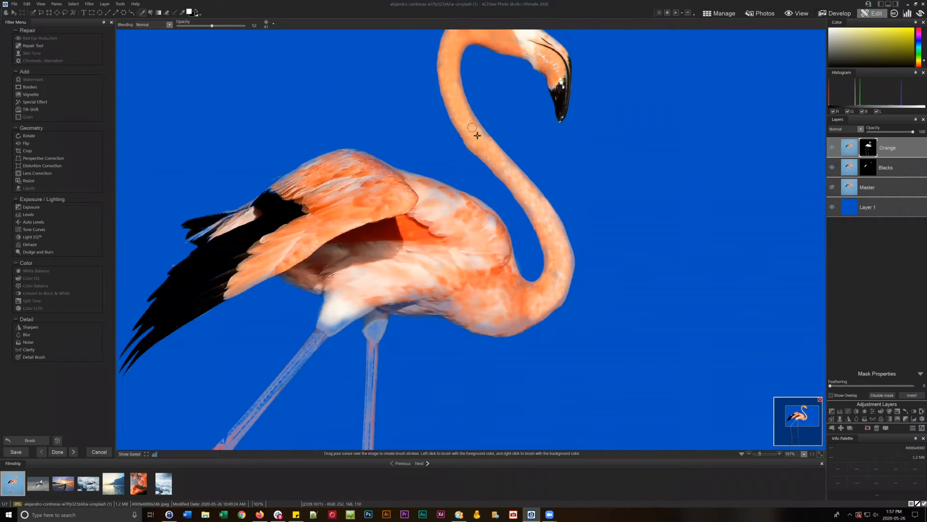
mouse_move(371, 335)
left_mouse_down()
mouse_move(381, 325)
mouse_move(367, 316)
left_mouse_up()
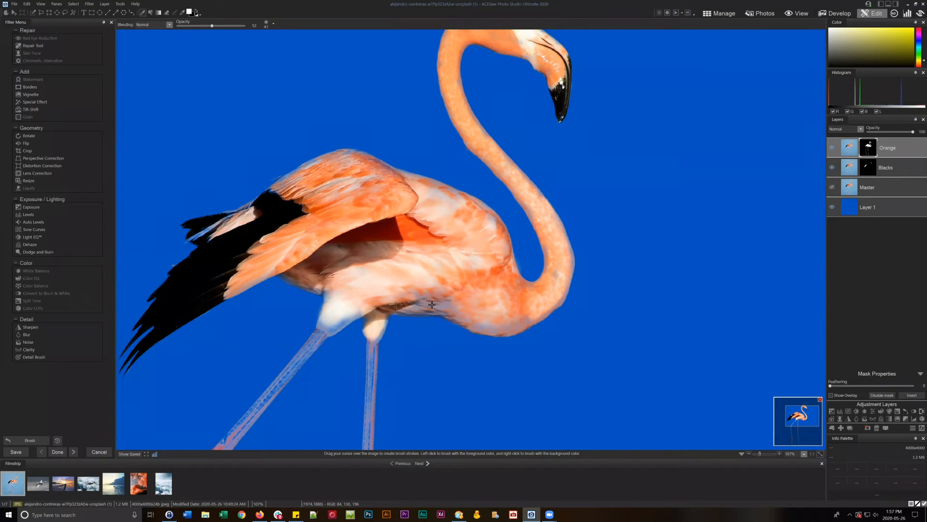
mouse_move(432, 305)
left_mouse_down()
mouse_move(404, 309)
mouse_move(457, 305)
mouse_move(427, 308)
mouse_move(405, 293)
mouse_move(414, 291)
mouse_move(403, 296)
mouse_move(496, 328)
mouse_move(546, 309)
mouse_move(498, 328)
left_mouse_up()
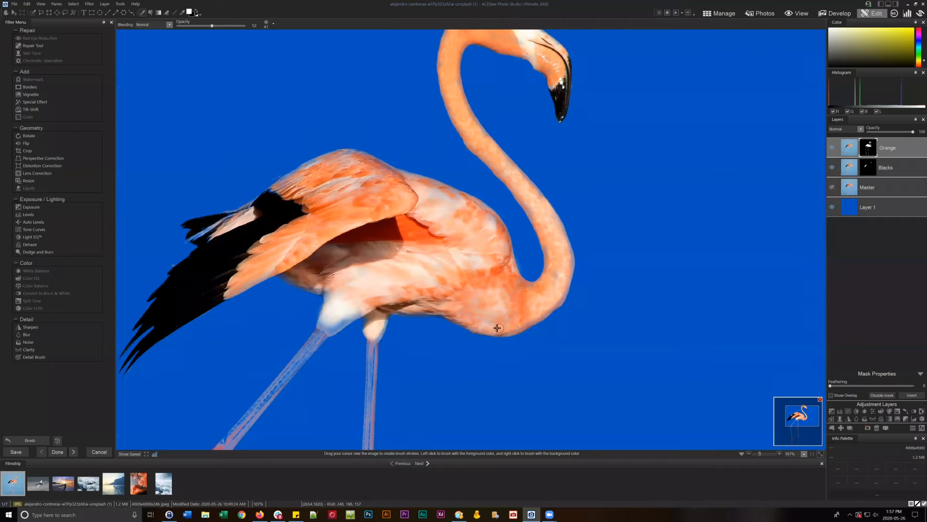
left_click_drag(430, 313, 551, 296)
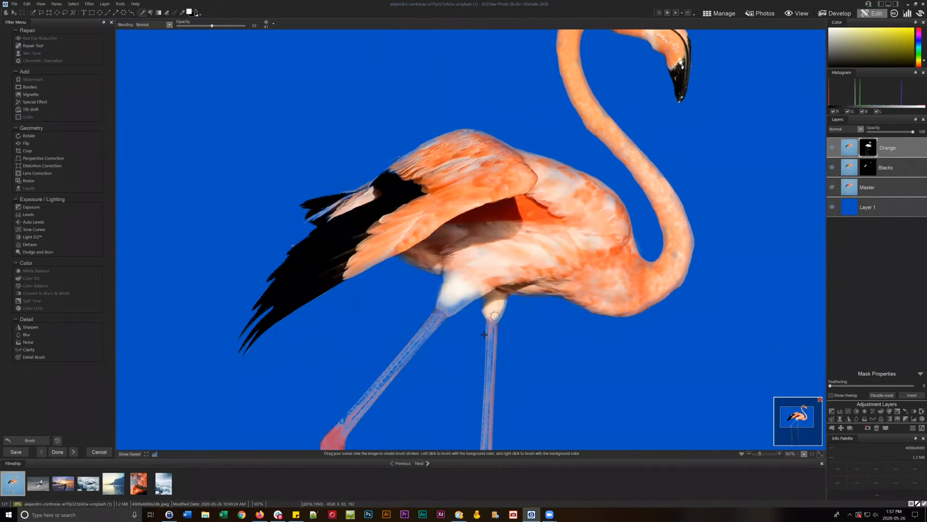
left_click_drag(484, 335, 484, 244)
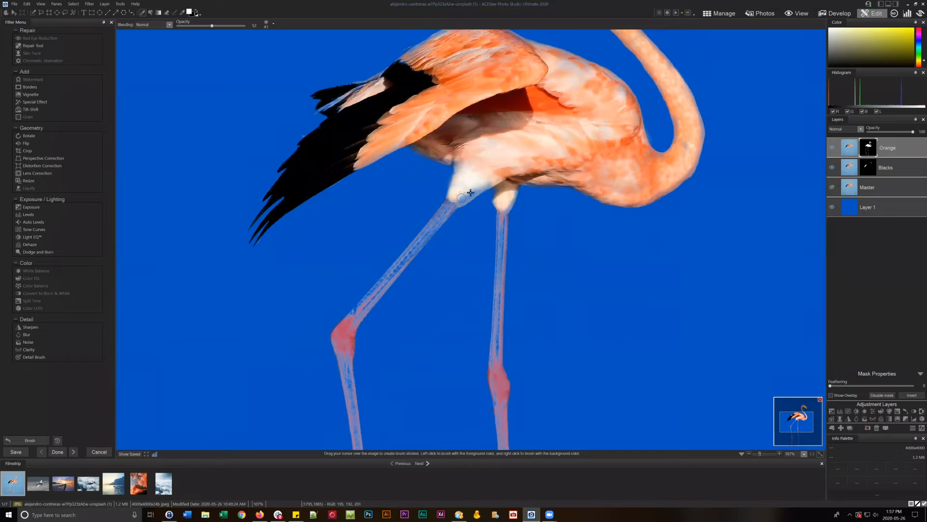
mouse_move(470, 192)
left_mouse_down()
mouse_move(483, 182)
mouse_move(461, 199)
mouse_move(469, 168)
mouse_move(436, 156)
left_mouse_up()
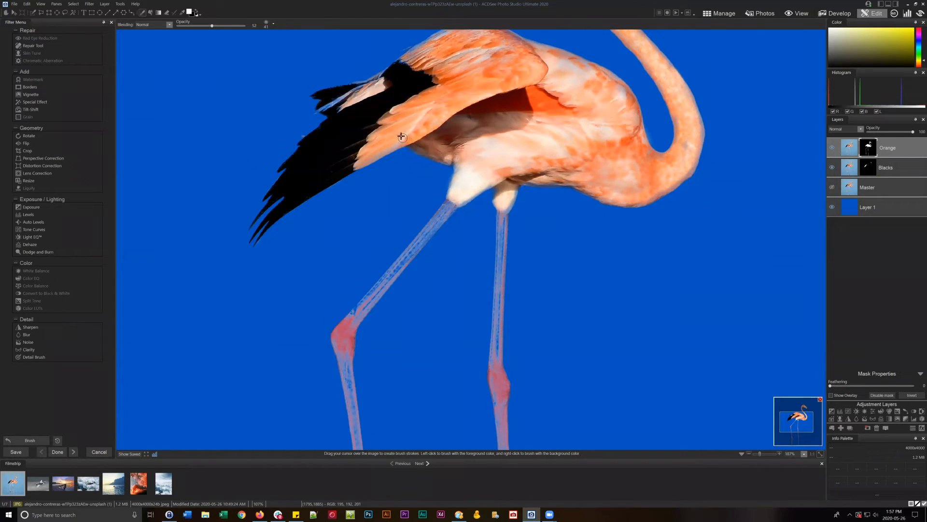
left_click_drag(408, 83, 382, 193)
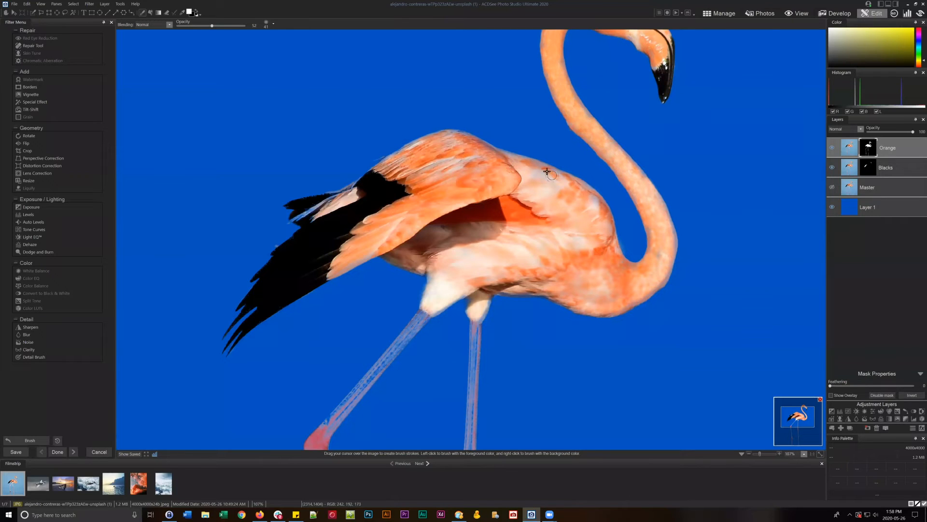
left_click(820, 454)
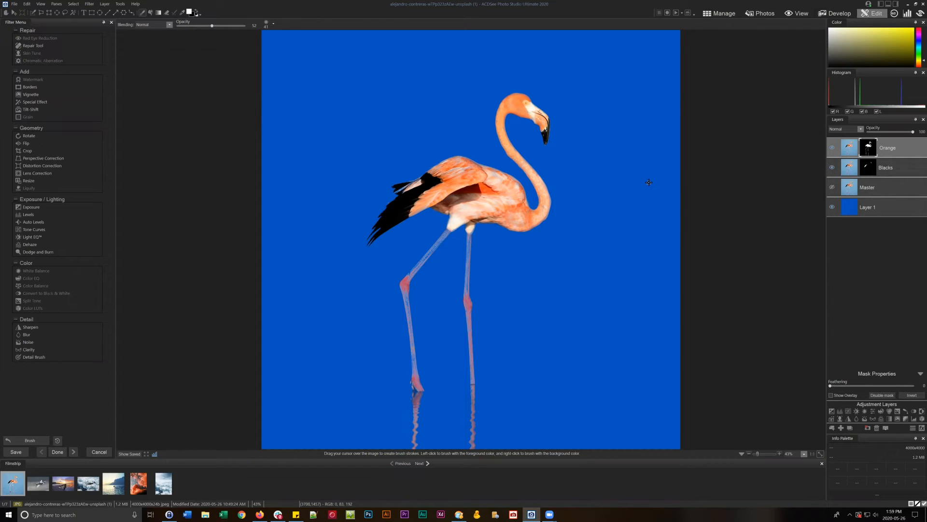
Open Pixel Targeting to examine its tone, color and skin targeting settings, and close it without applying.
left_click(72, 4)
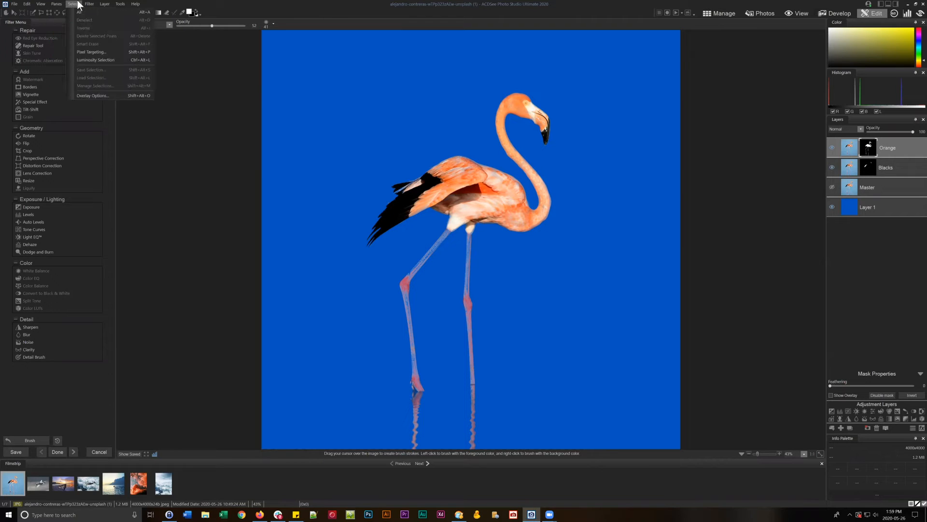
left_click(87, 51)
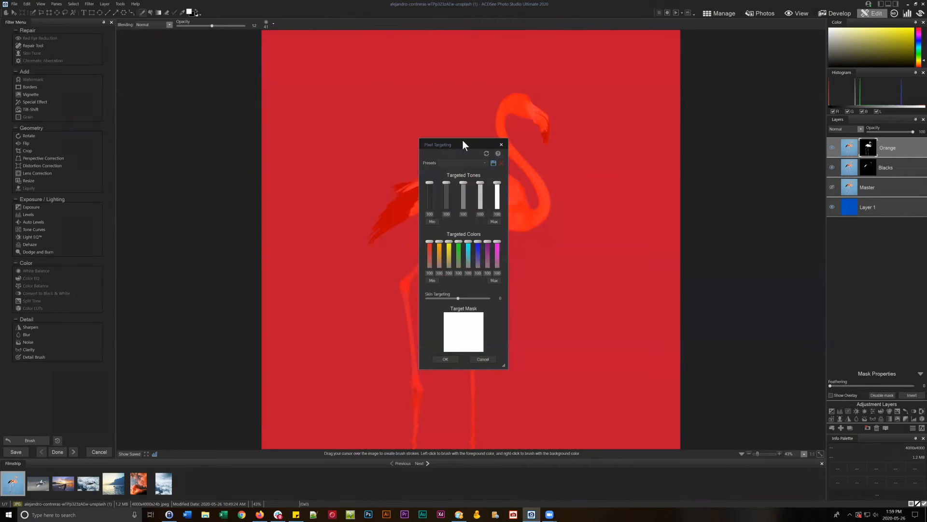
left_click_drag(488, 142, 415, 125)
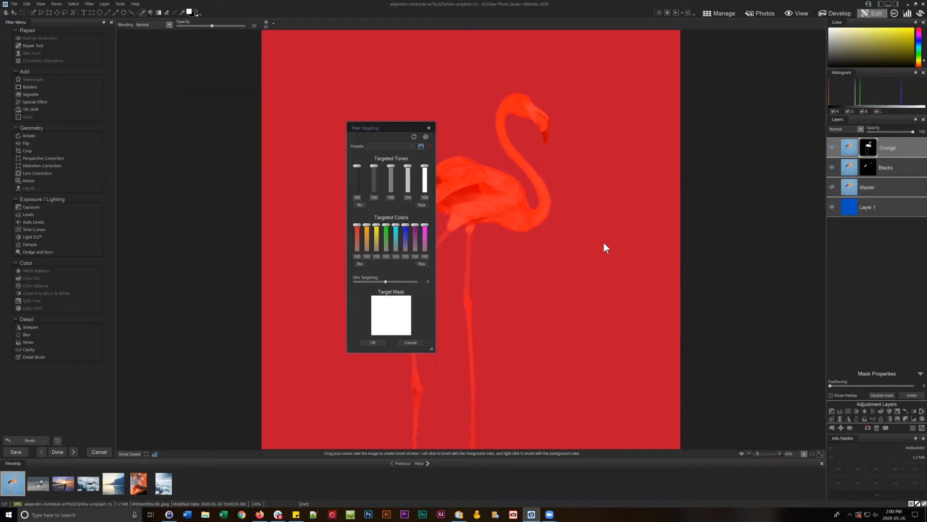
left_click(411, 343)
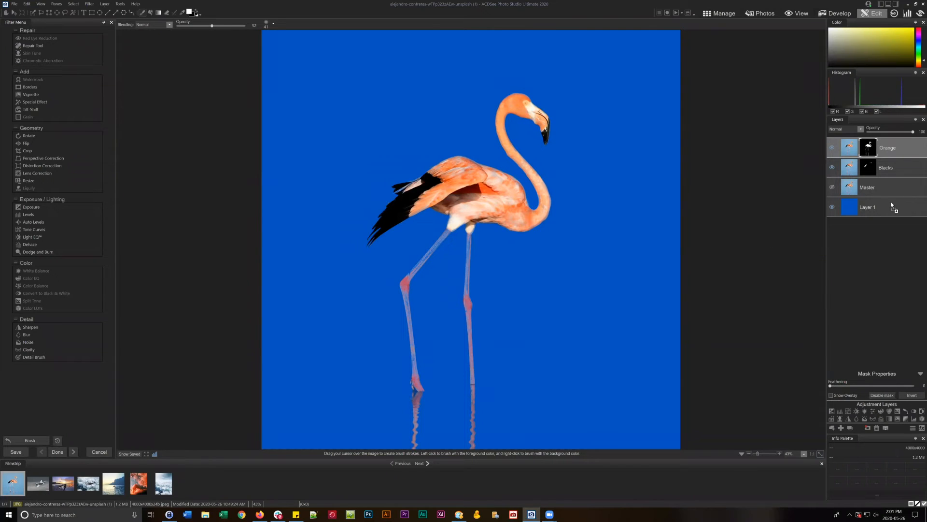
Add the clouds photo as a new layer, centre it horizontally on the canvas, and select the Orange layer.
left_click_drag(892, 204, 895, 208)
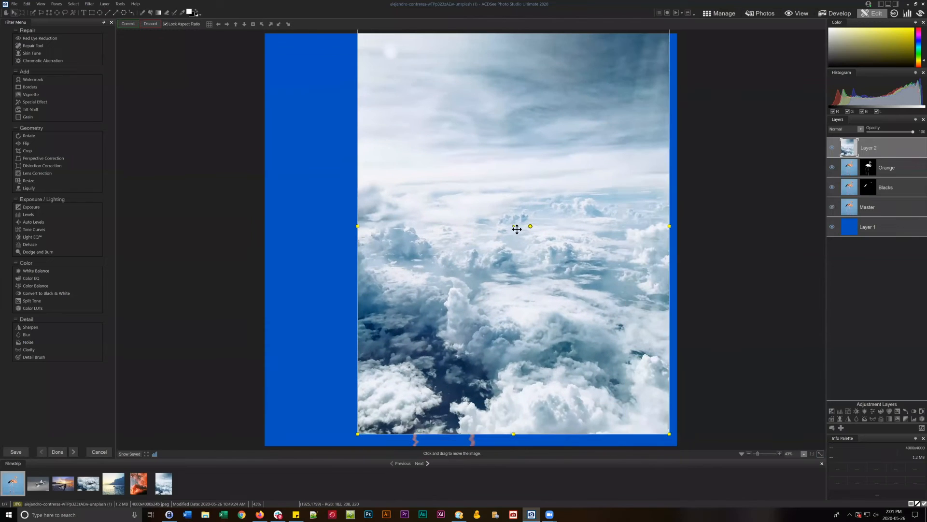
left_click_drag(526, 221, 525, 220)
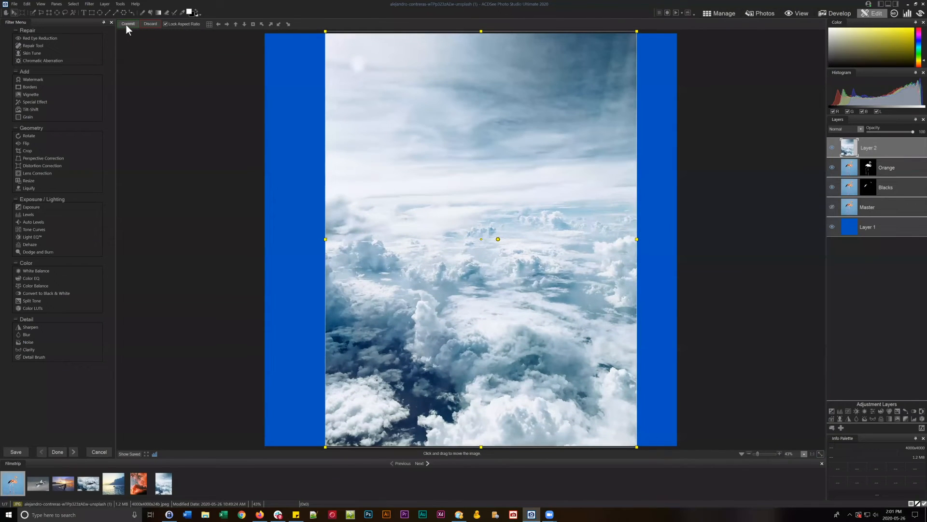
mouse_move(531, 189)
left_mouse_down()
mouse_move(534, 176)
mouse_move(526, 189)
left_mouse_up()
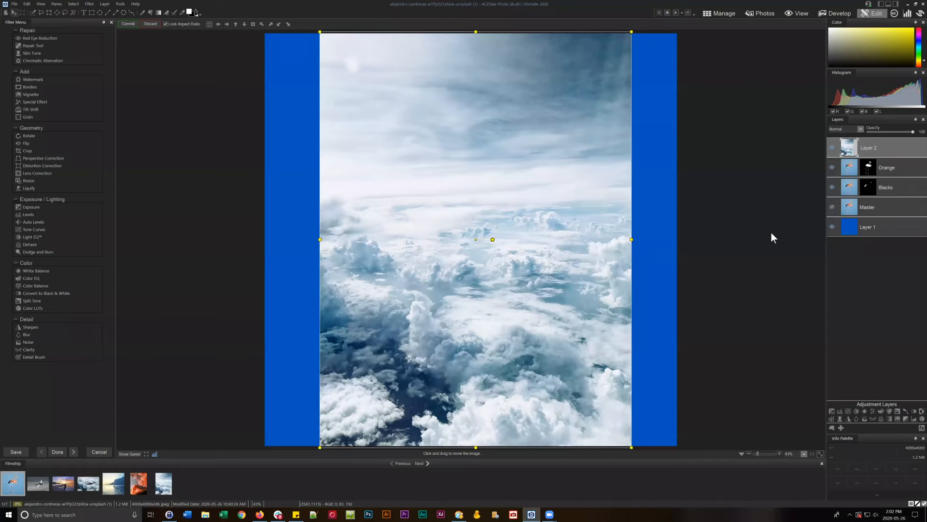
left_click(894, 171)
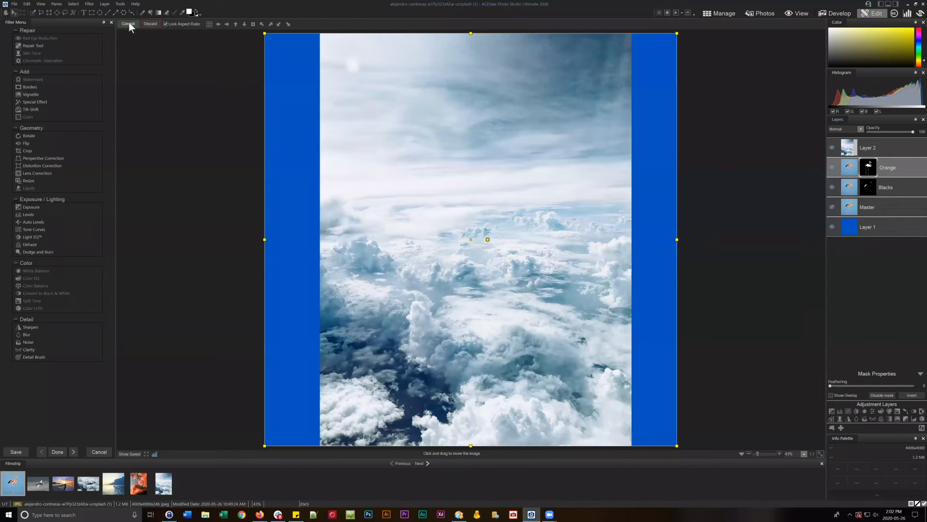
left_click(876, 146)
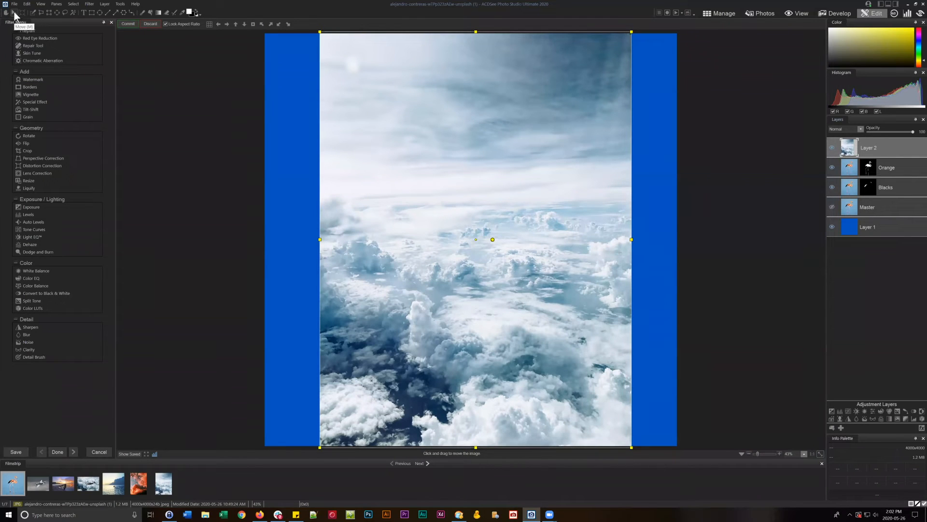
left_click(858, 206)
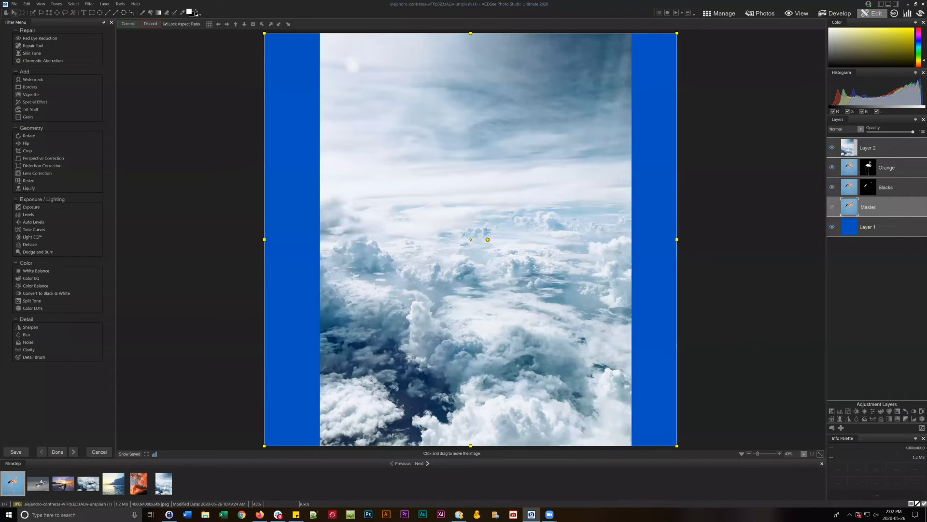
left_click(877, 150)
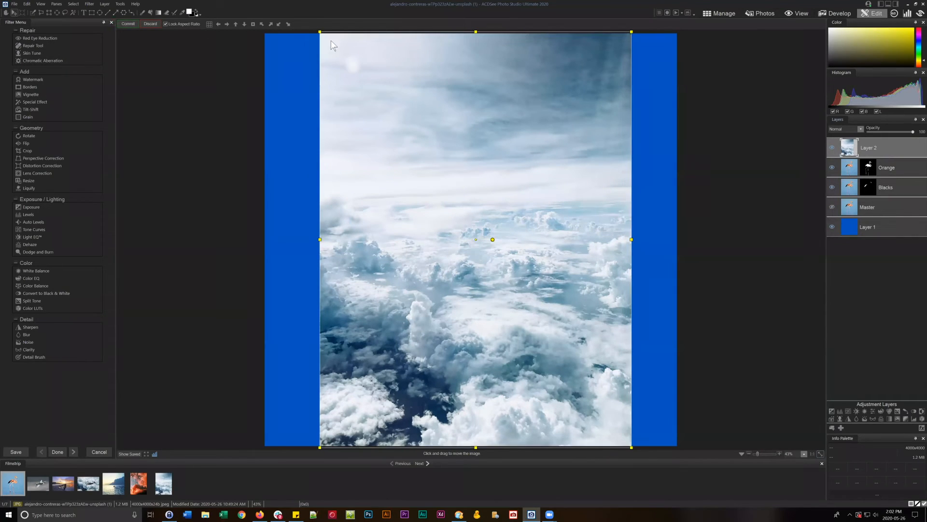
mouse_move(498, 151)
left_mouse_down()
mouse_move(493, 165)
mouse_move(496, 153)
left_mouse_up()
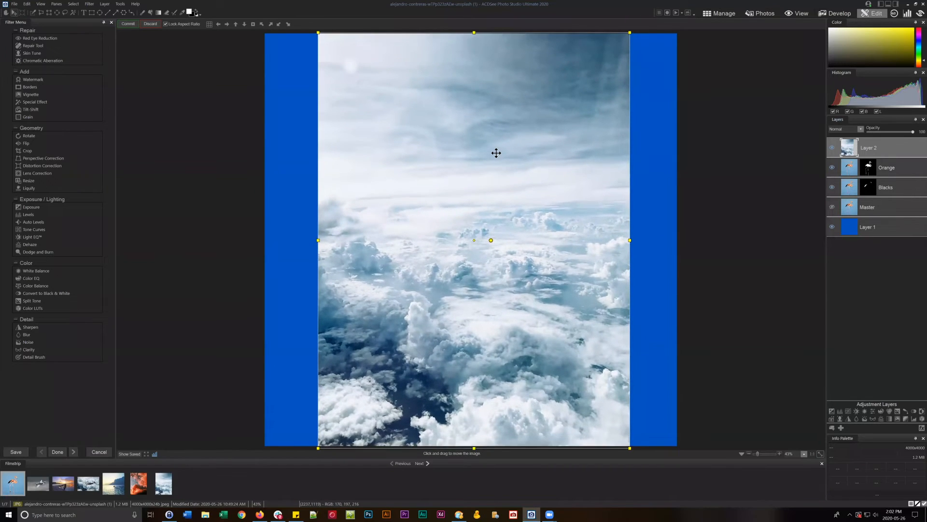
left_click(148, 23)
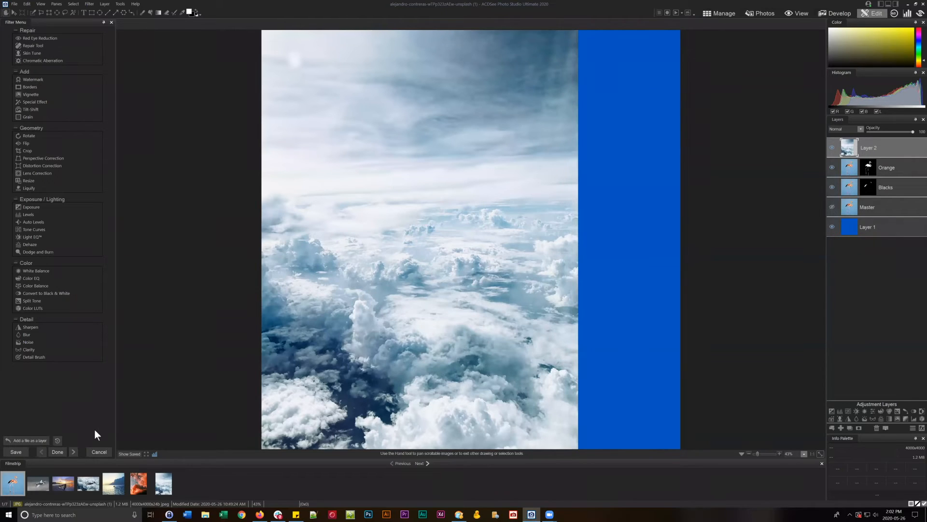
Add the clouds photo again as a new top layer, try several placements for it, and discard the move.
left_click_drag(164, 483, 900, 140)
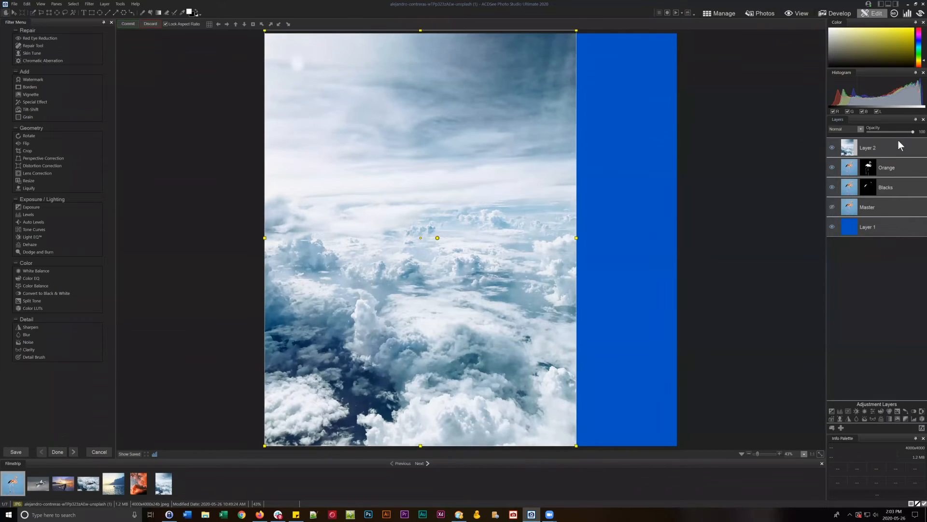
left_click_drag(390, 161, 439, 152)
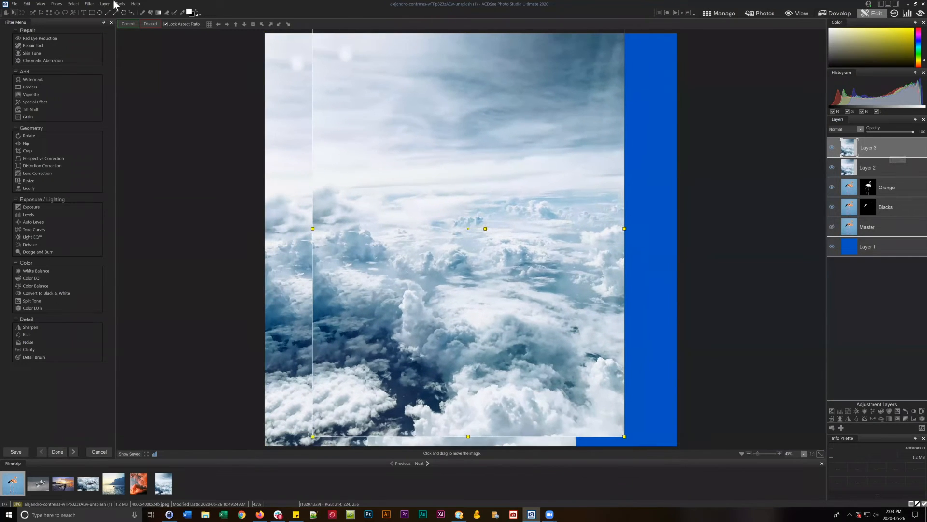
left_click_drag(500, 169, 501, 177)
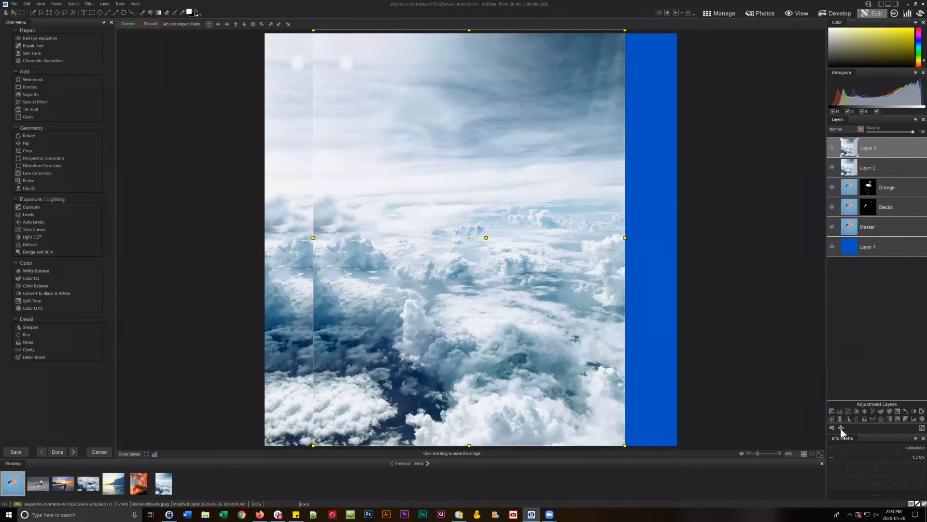
left_click_drag(427, 126, 394, 124)
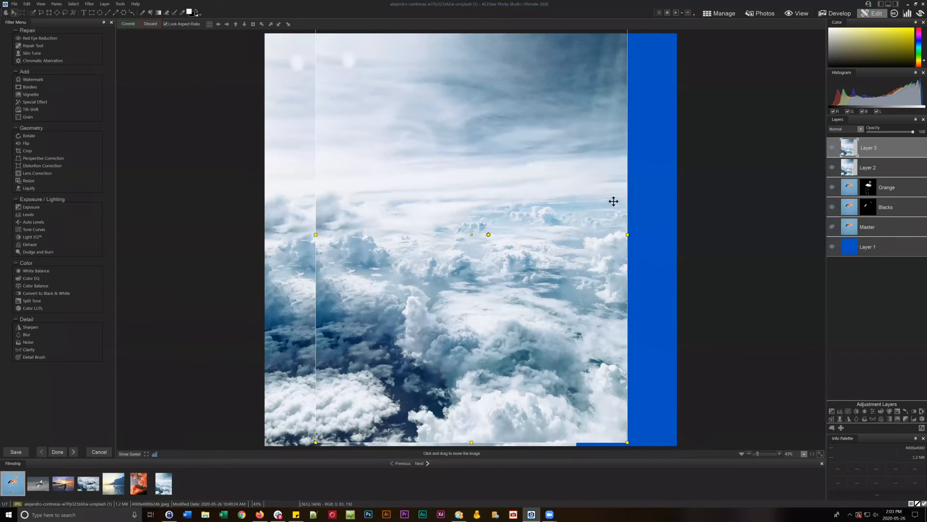
left_click_drag(591, 206, 609, 204)
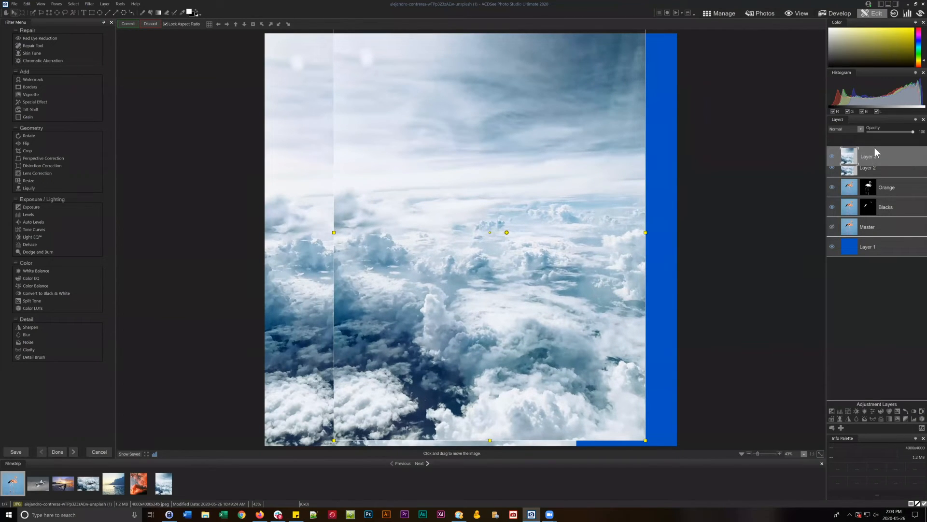
left_click_drag(520, 128, 508, 111)
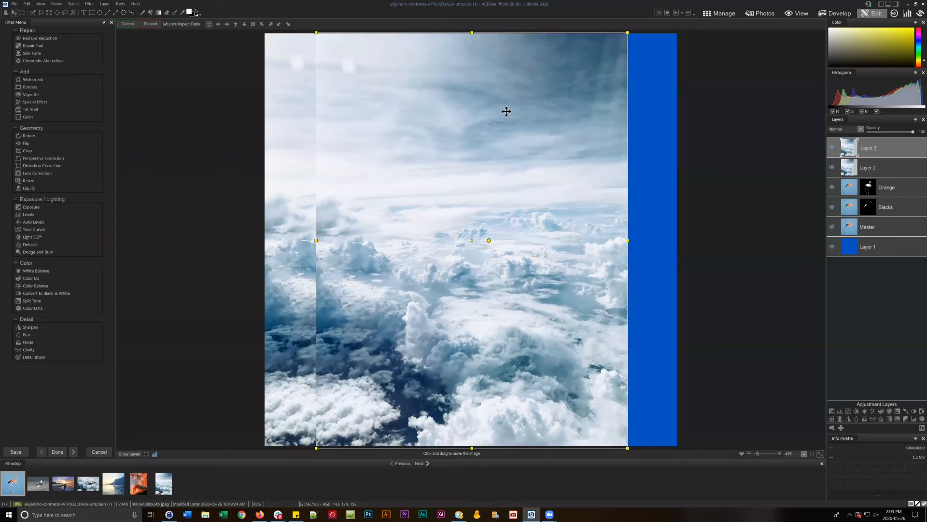
left_click(146, 24)
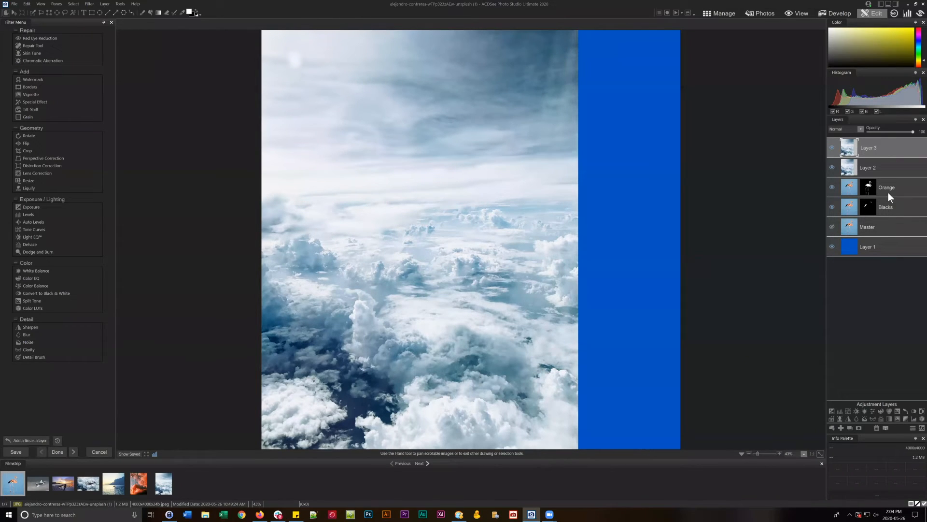
View the Orange layer's mask options, then close the flamingo image without saving and return to Manage mode.
right_click(870, 189)
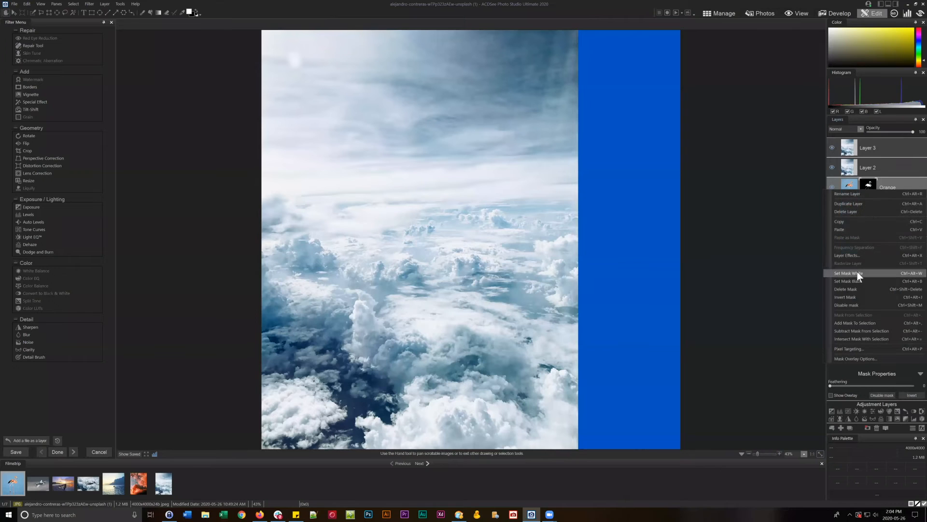
left_click(841, 370)
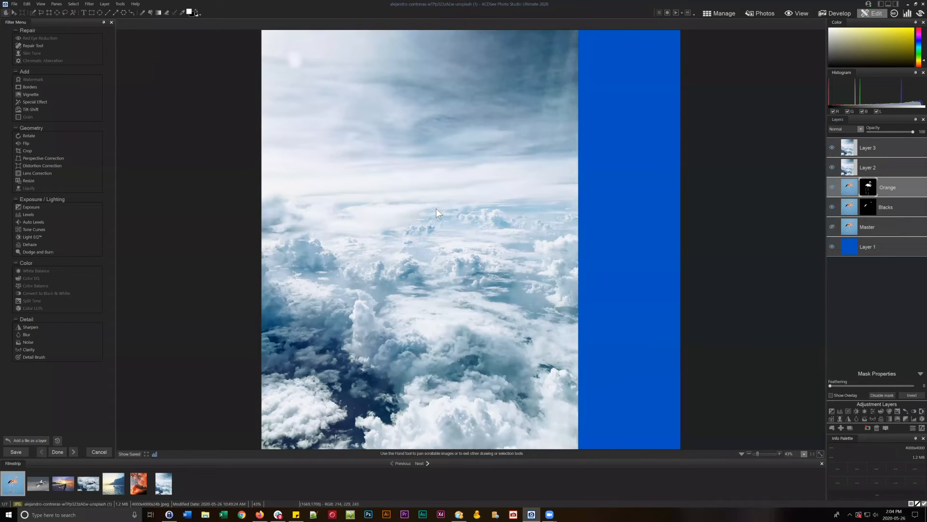
left_click(730, 14)
left_click(464, 261)
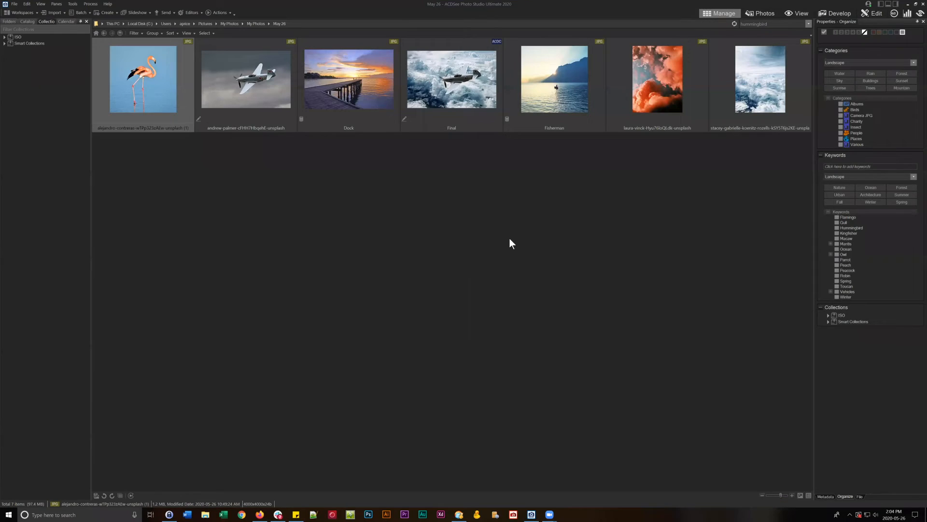
left_click(511, 241)
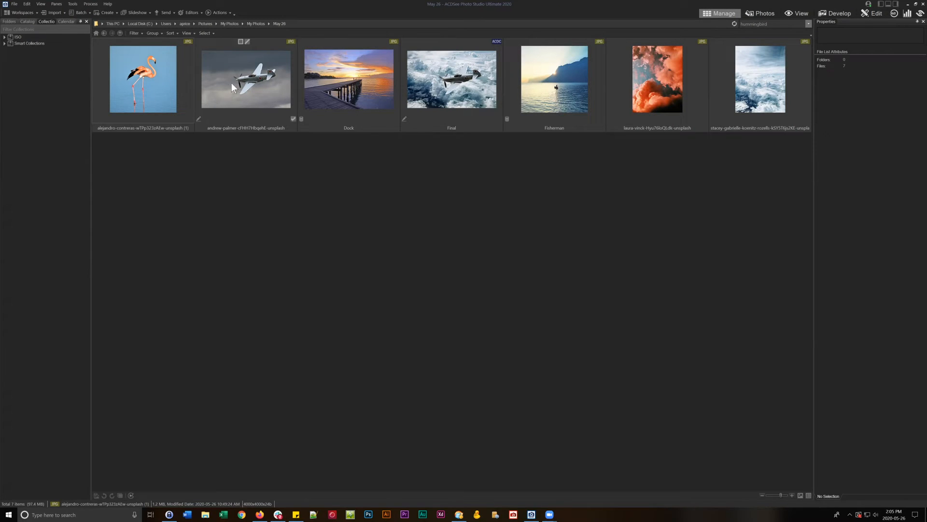
Open the Final composite of the airplane over clouds in Edit mode to examine its image and layer stack.
left_click(231, 83)
left_click(462, 80)
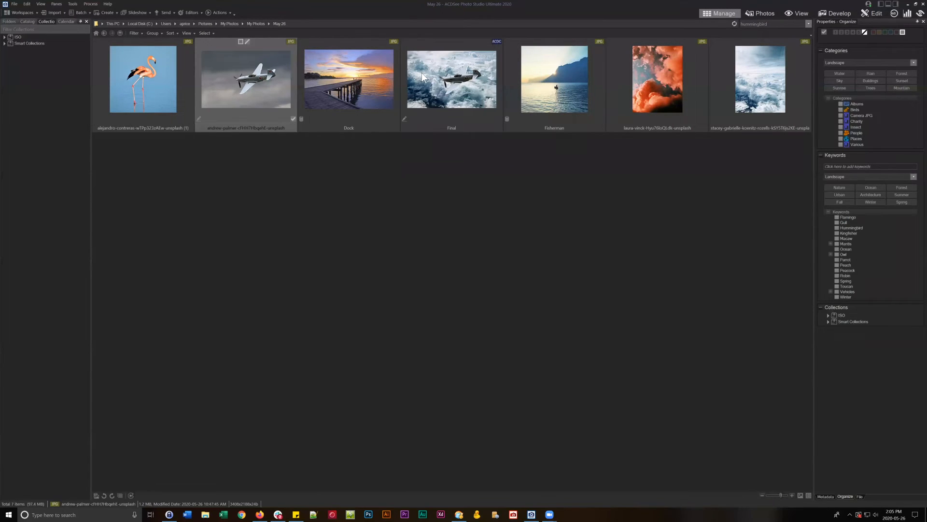
left_click(868, 14)
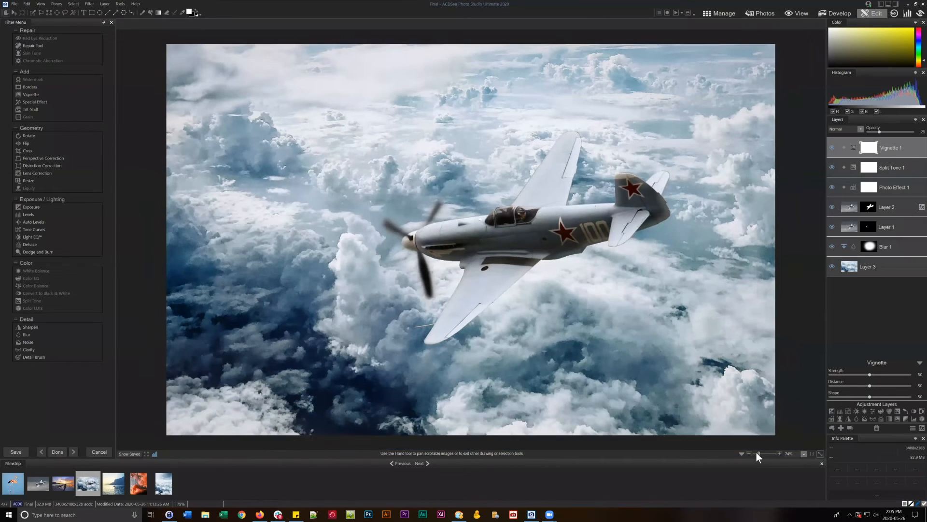
left_click(757, 453)
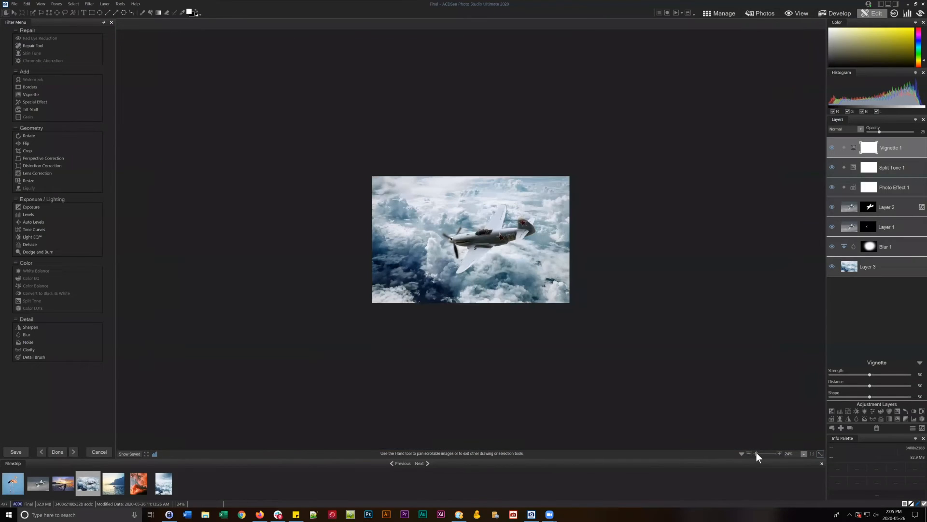
left_click_drag(756, 452, 757, 452)
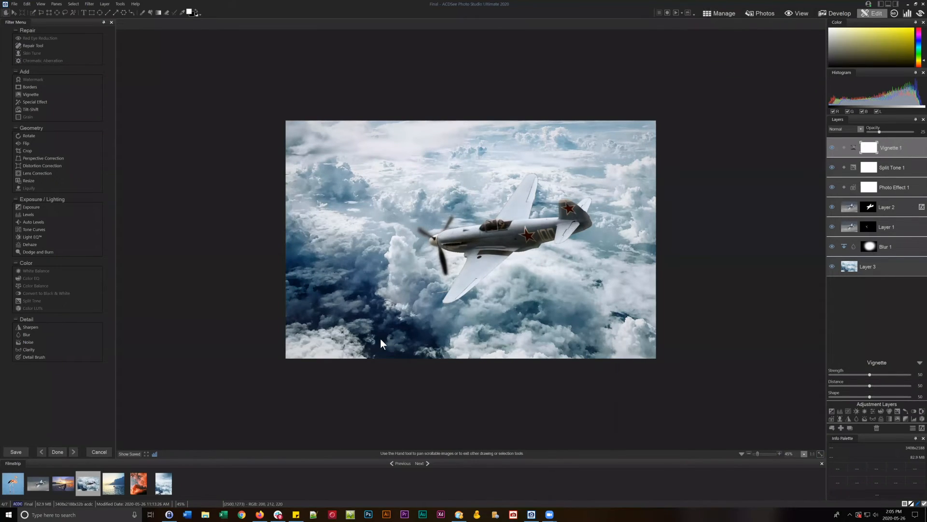
Leave the Final image and open the original airplane photo with the grey sky in Edit mode.
left_click(725, 13)
left_click(242, 100)
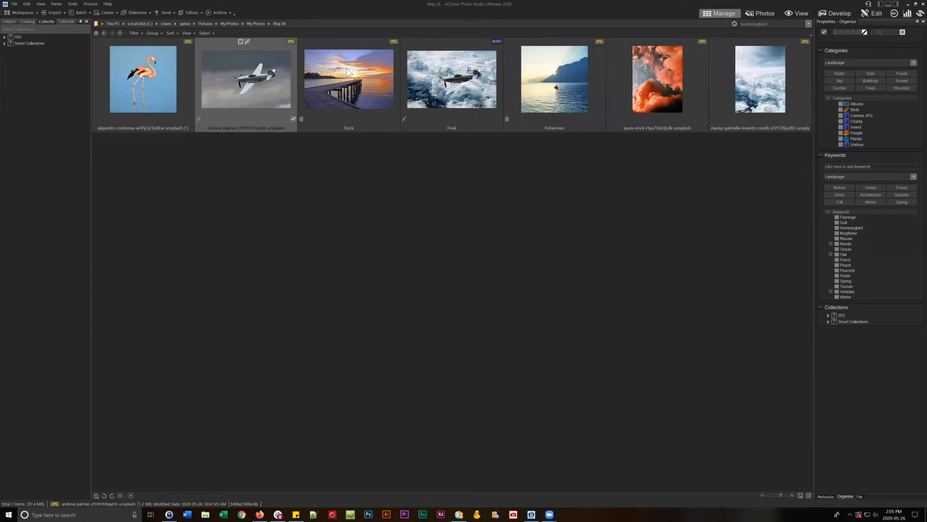
left_click(875, 18)
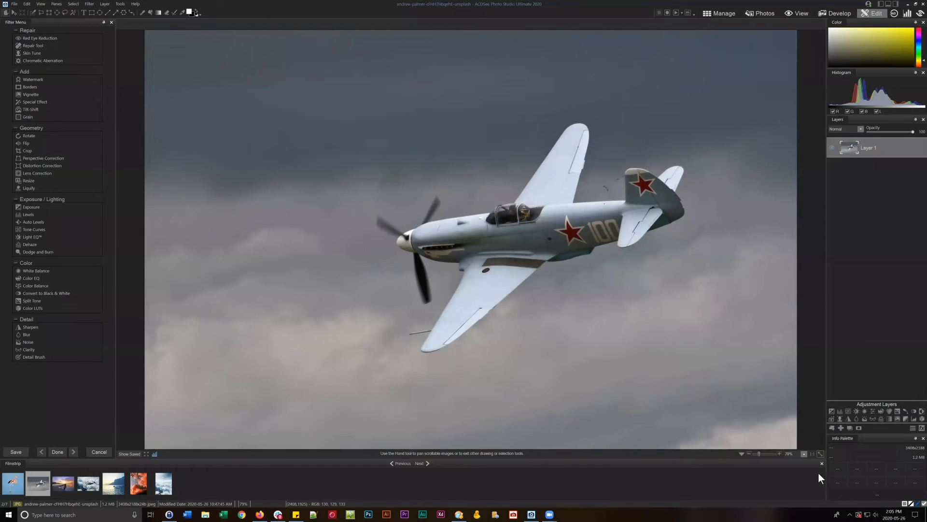
left_click_drag(759, 451, 760, 452)
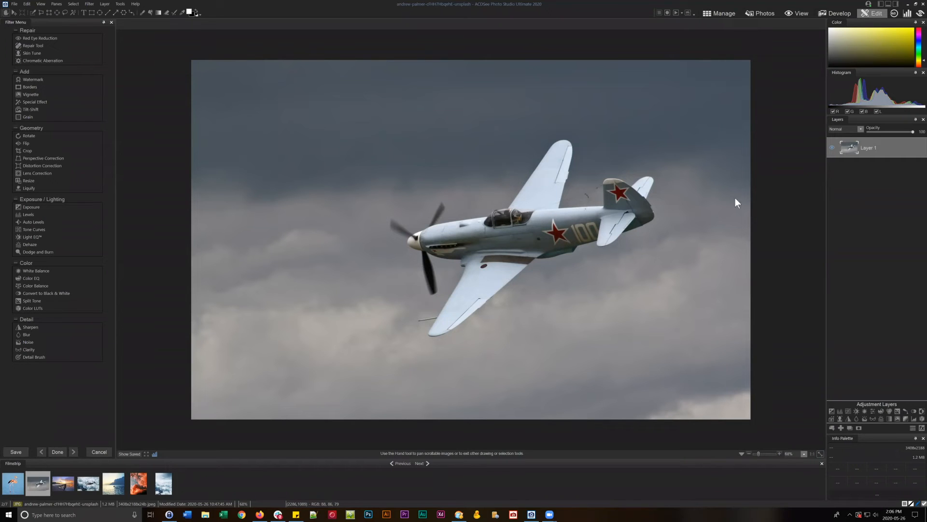
Draw a closed Polygon Lasso selection over the airplane's mid-fuselage, cockpit, red star and the inner part of the near wing.
left_click(43, 13)
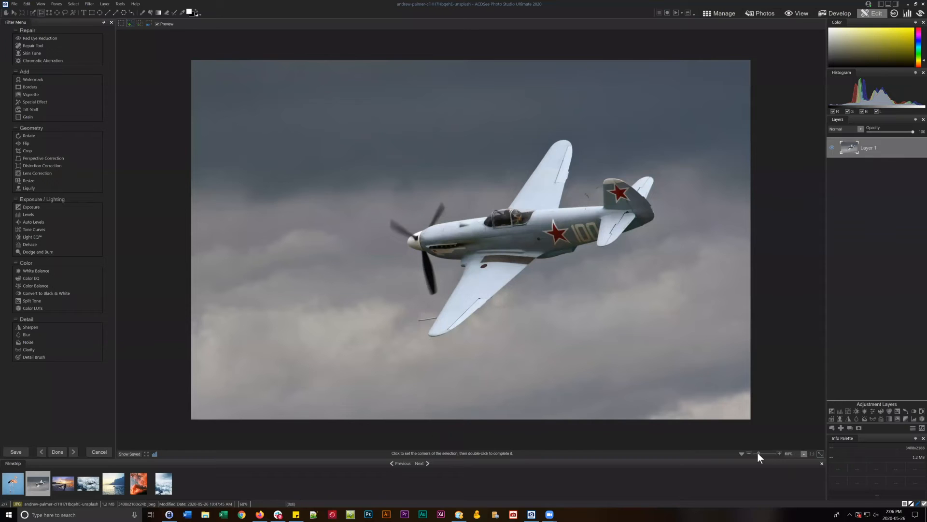
left_click_drag(758, 453, 792, 429)
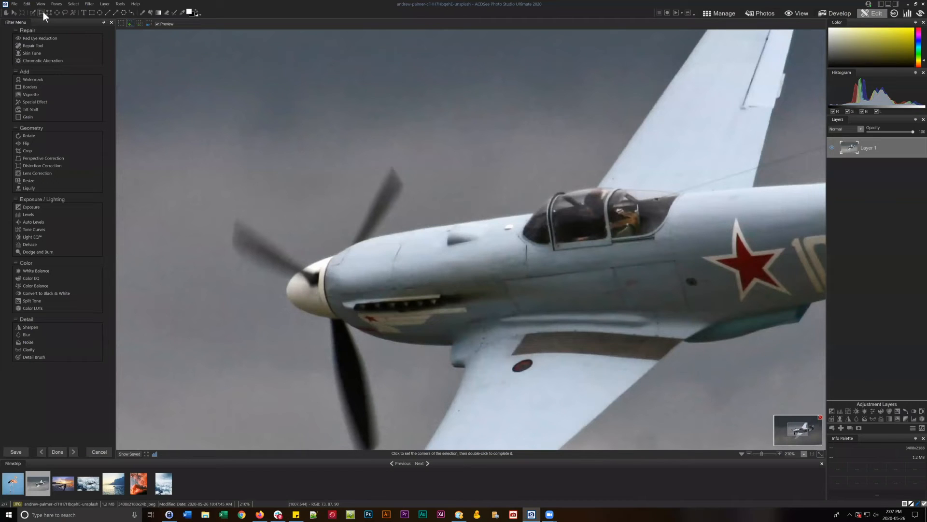
left_click(395, 231)
left_click(579, 200)
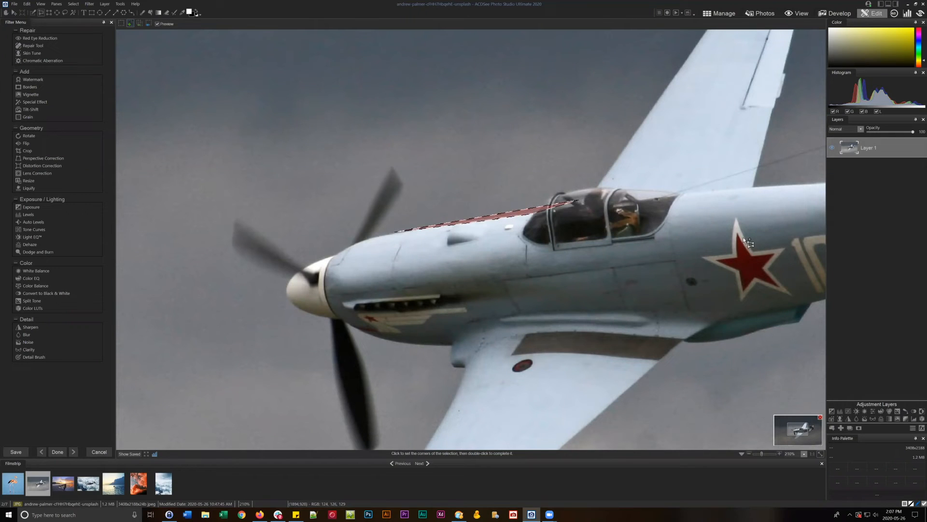
left_click(790, 213)
left_click(778, 313)
left_click(695, 331)
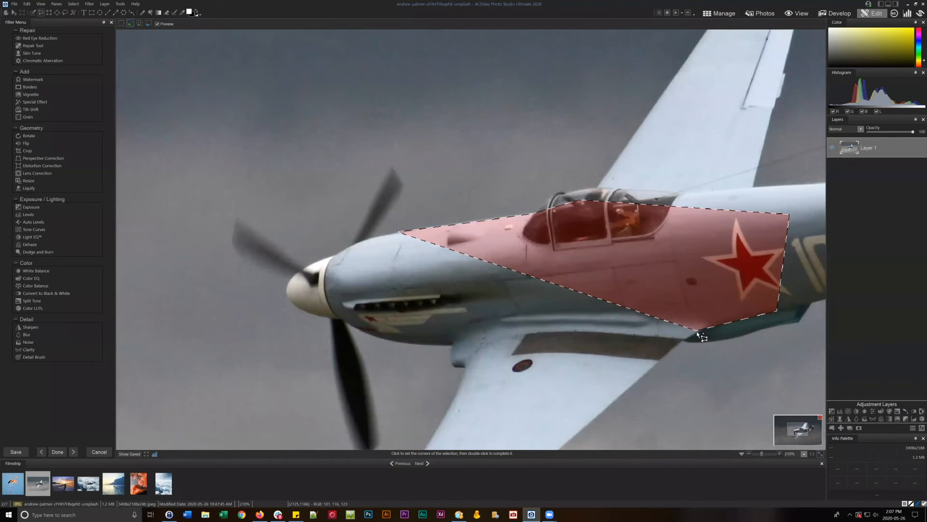
left_click(685, 338)
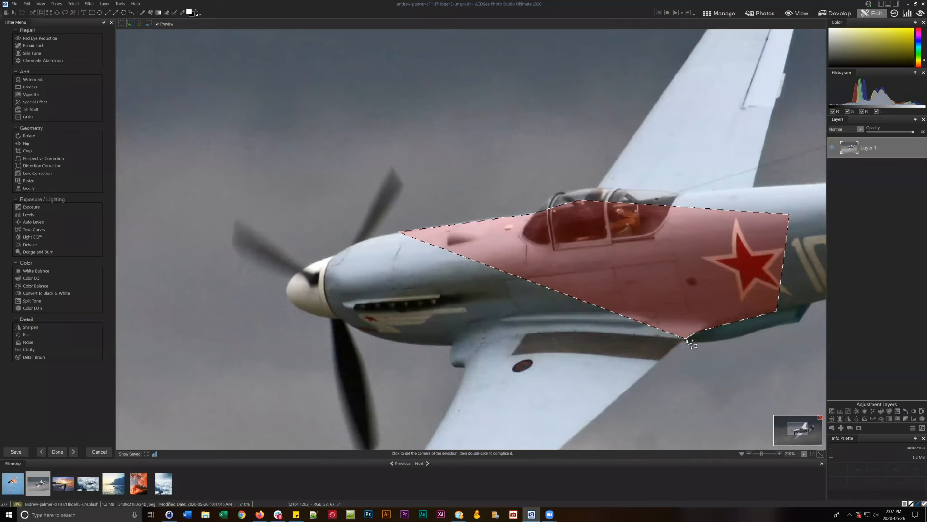
left_click(653, 367)
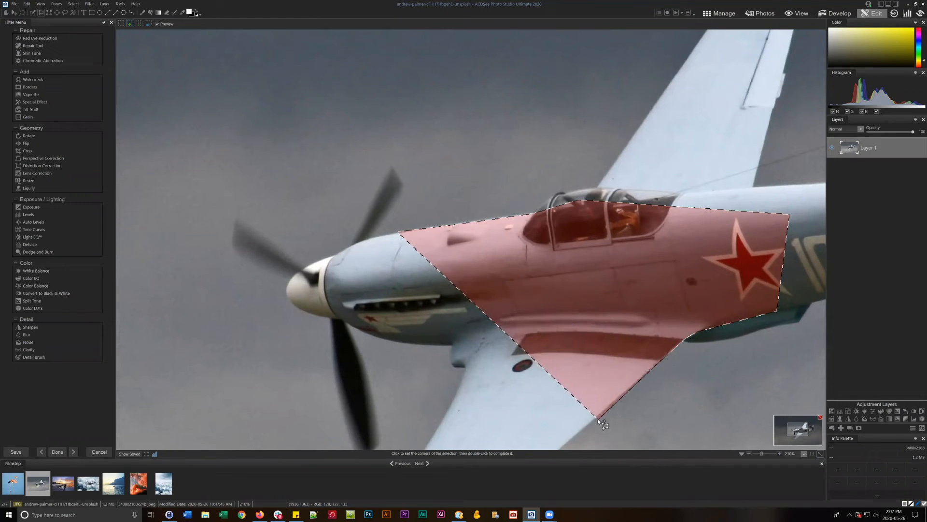
double_click(595, 418)
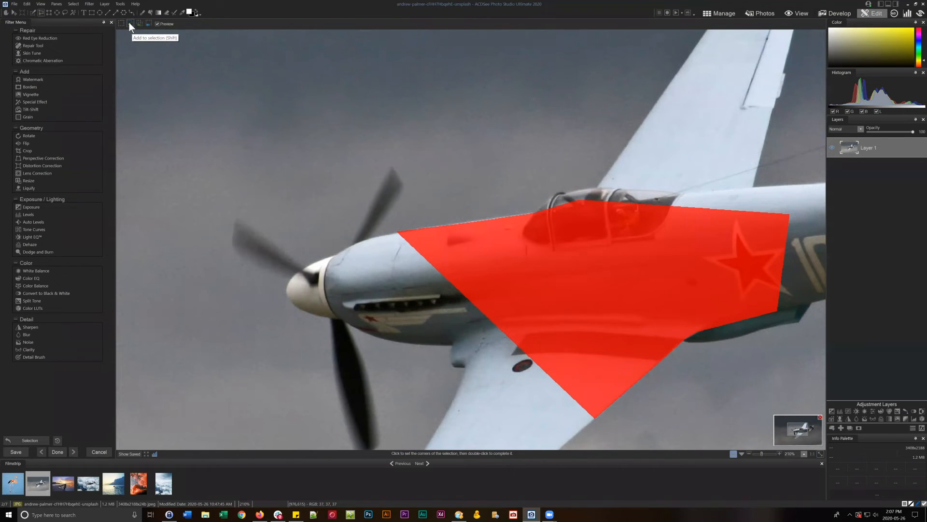
Add a thin polygon area along the top of the fuselage behind the cockpit to the existing selection.
left_click_drag(658, 189, 264, 238)
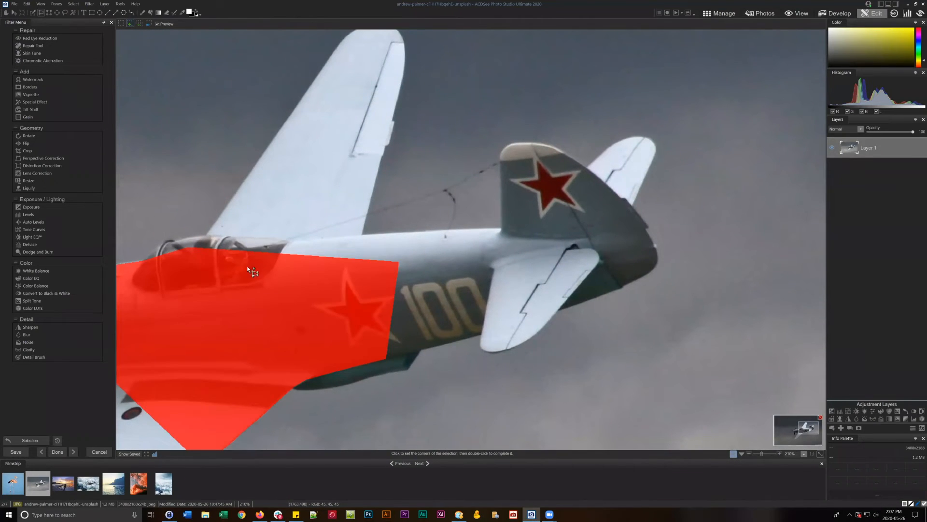
left_click(249, 251)
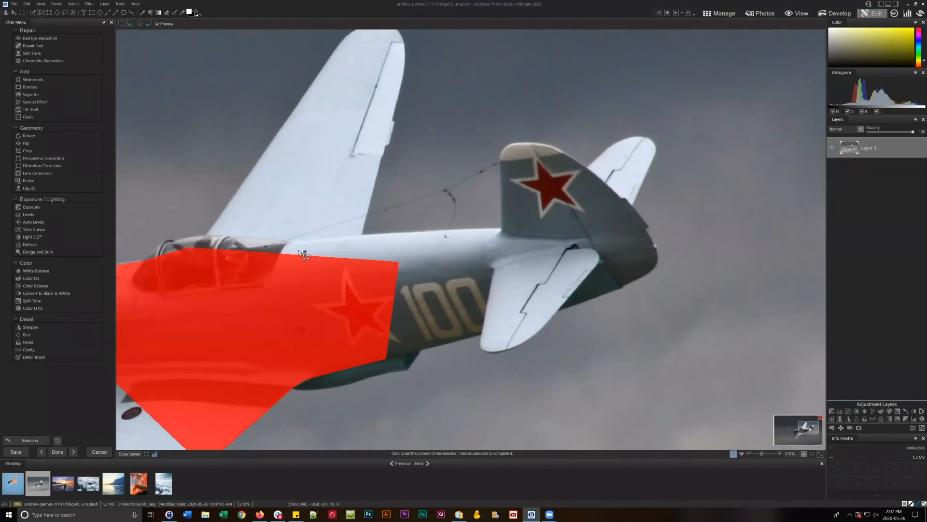
left_click(399, 232)
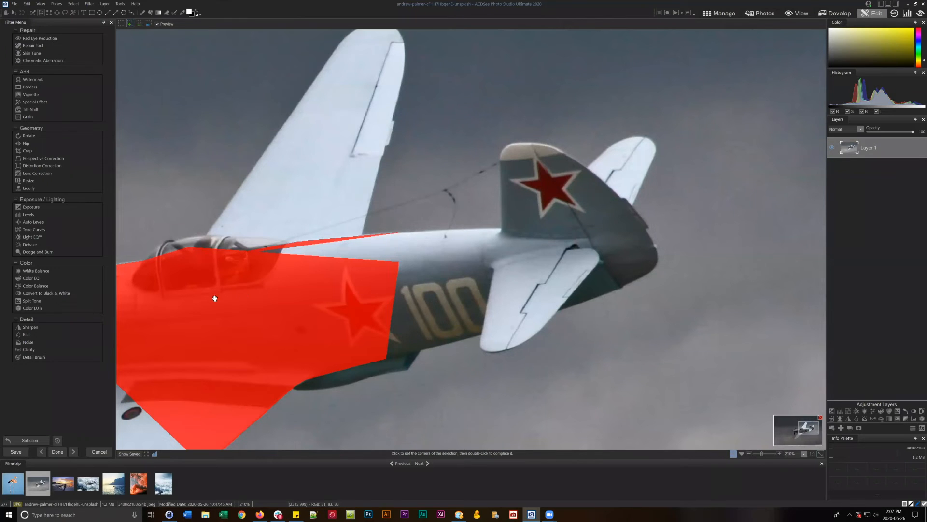
left_click_drag(215, 297, 458, 222)
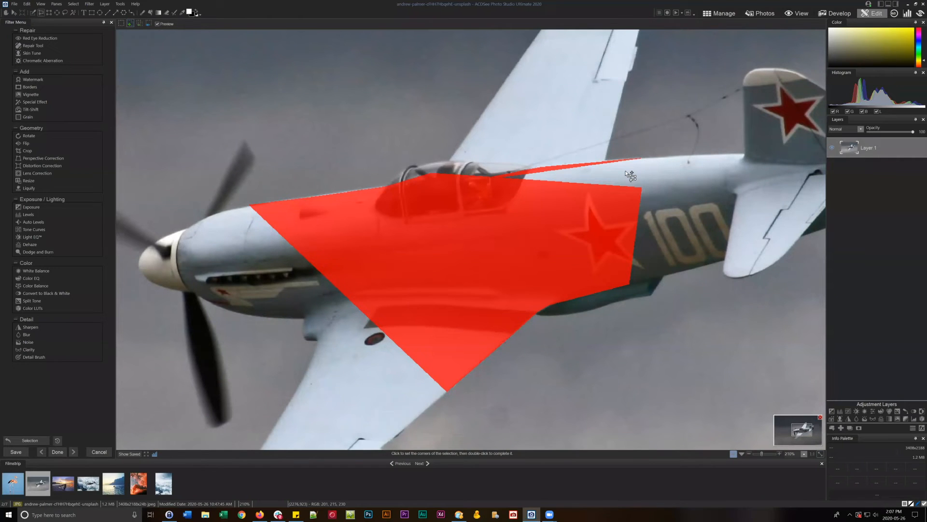
Save the current selection under the name "plane 2".
left_click(74, 4)
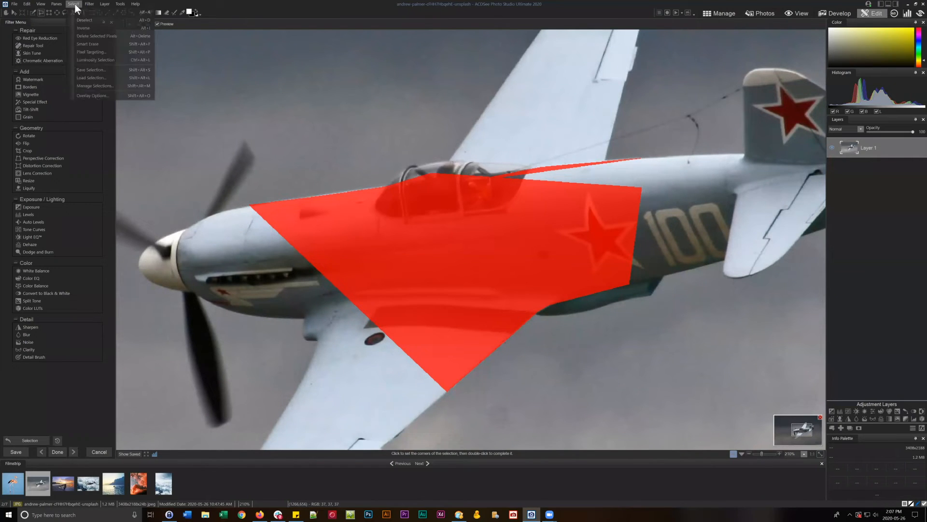
left_click(101, 70)
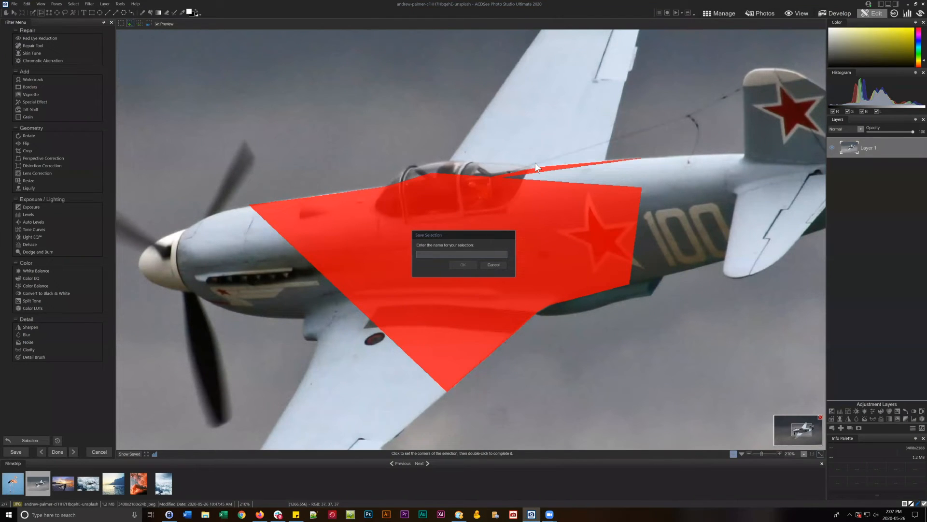
type("plane 2")
left_click(461, 265)
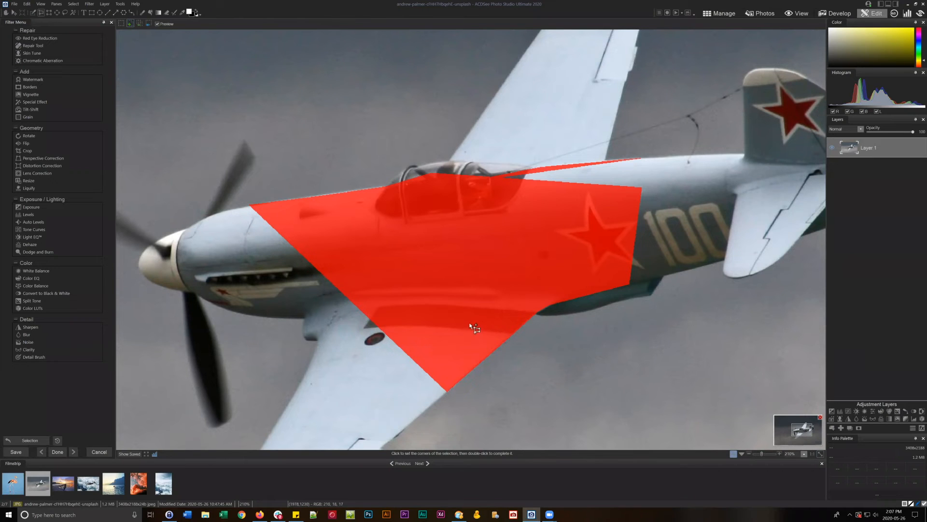
Clear the active selection and reload the saved selection "plane 2".
left_click(78, 4)
left_click(82, 20)
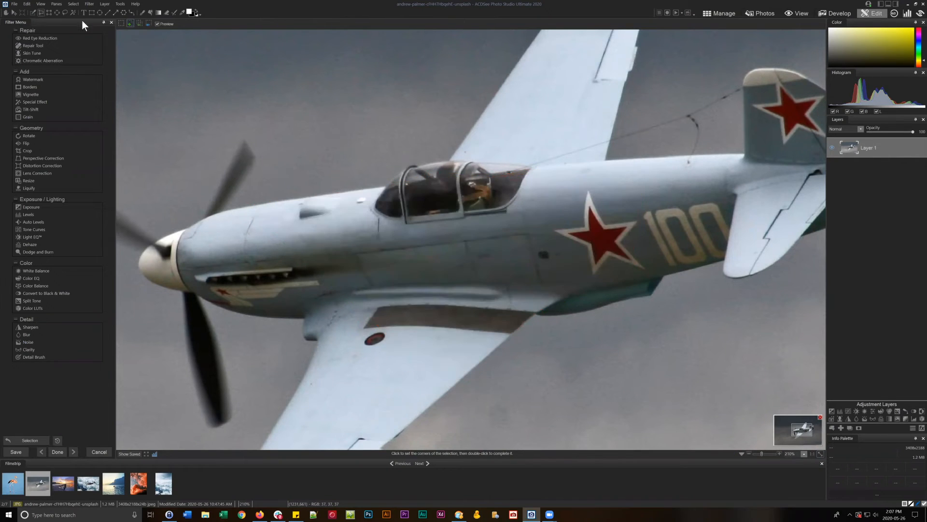
left_click(73, 4)
left_click(117, 79)
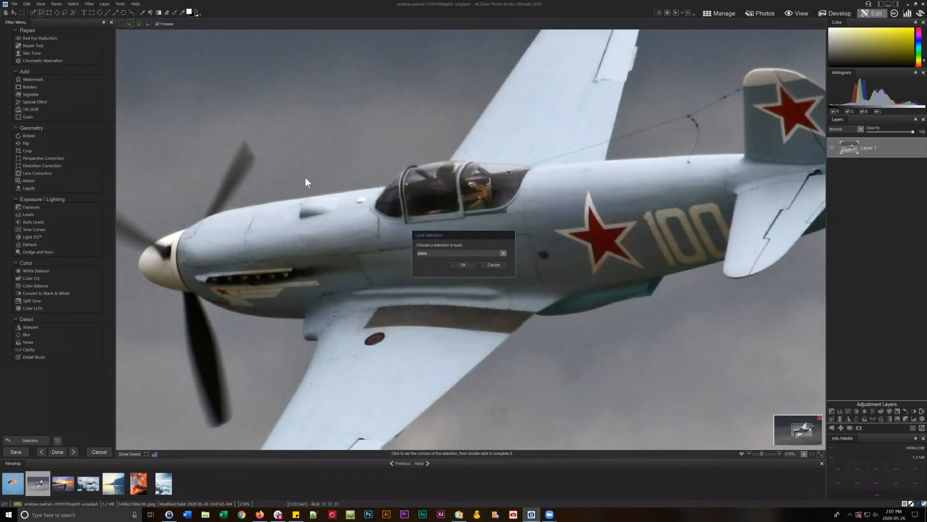
left_click(503, 252)
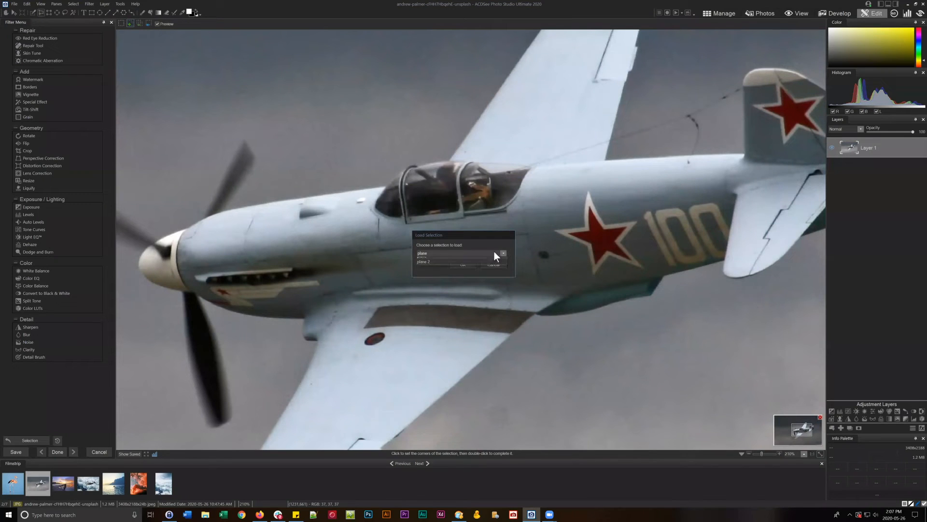
left_click(424, 266)
left_click(462, 264)
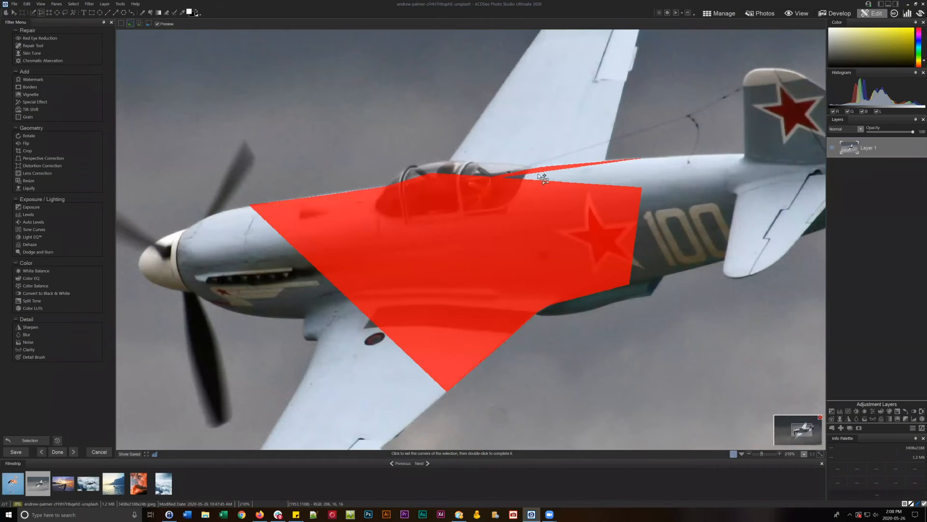
Replace the active selection with the saved selection "plane" that covers the whole airplane body.
left_click(75, 5)
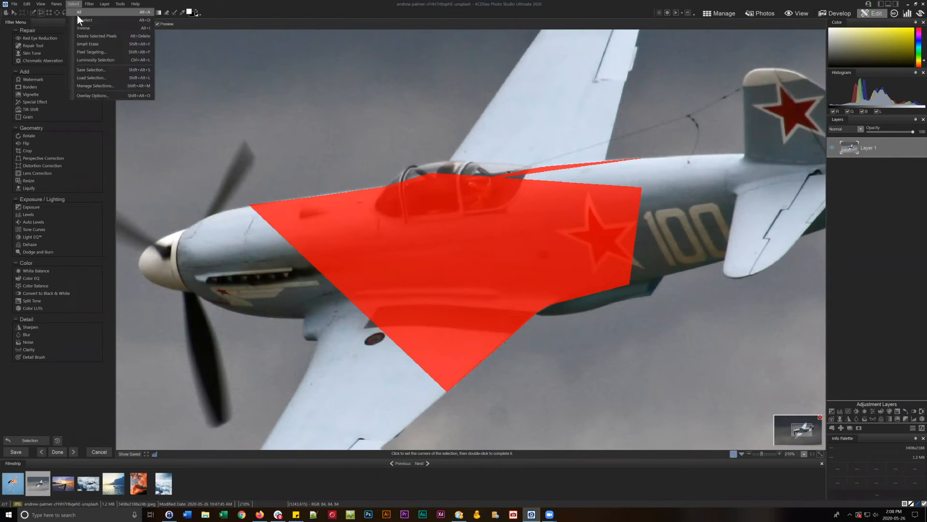
left_click(79, 18)
left_click(75, 5)
left_click(94, 77)
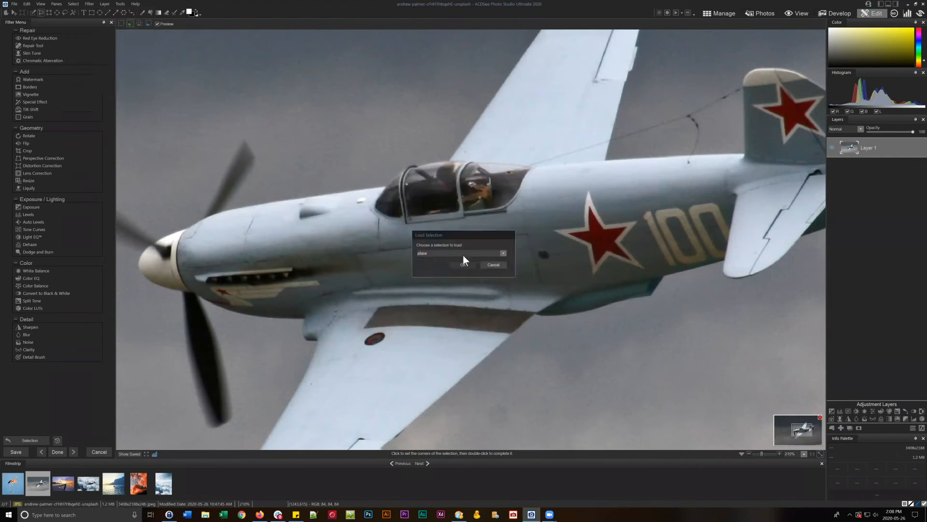
left_click(462, 264)
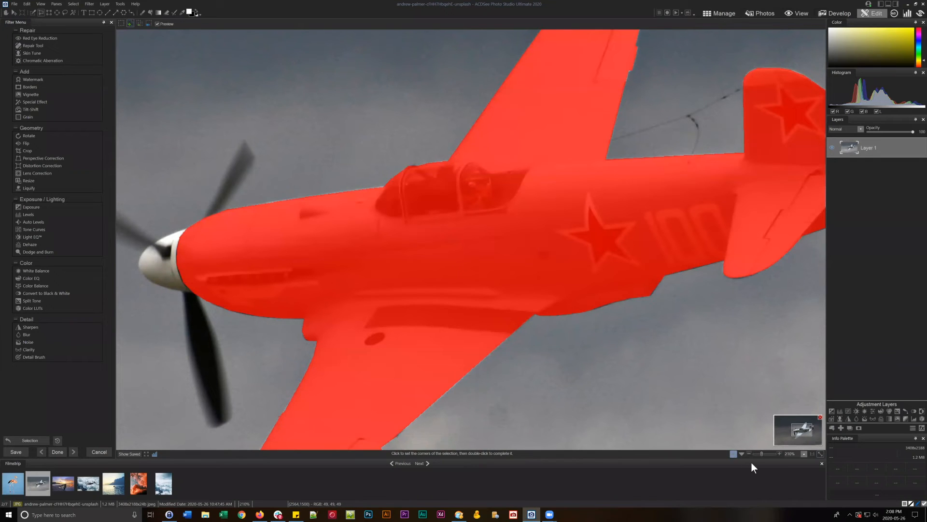
Duplicate Layer 1 while keeping the airplane body selected.
left_click(750, 451)
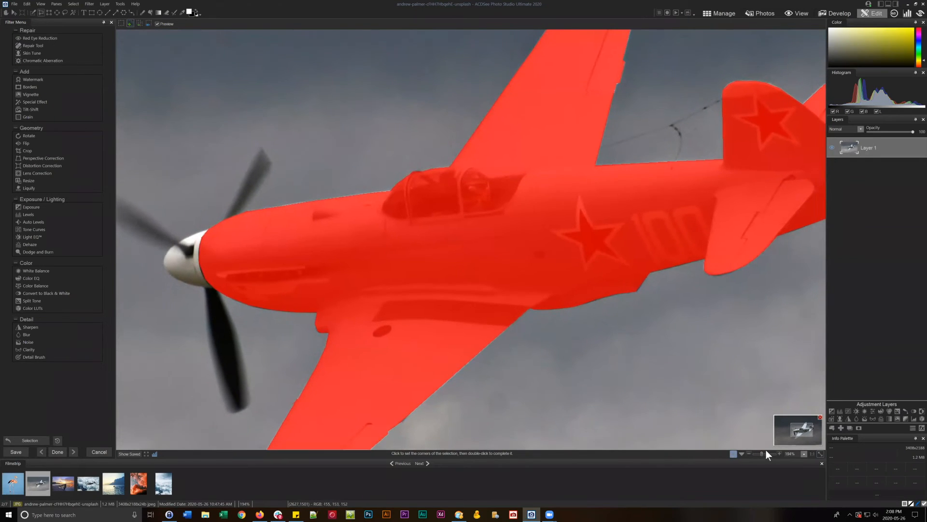
left_click_drag(762, 452, 794, 435)
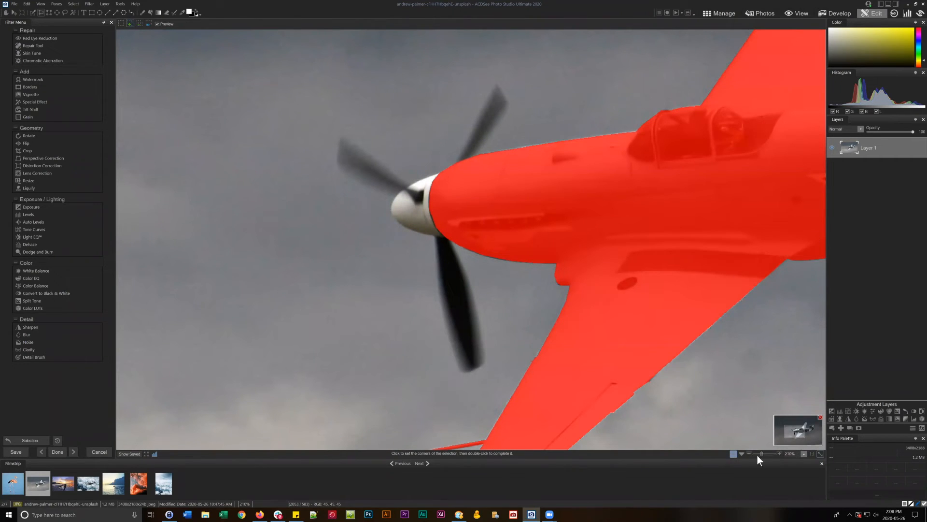
left_click_drag(762, 453, 759, 453)
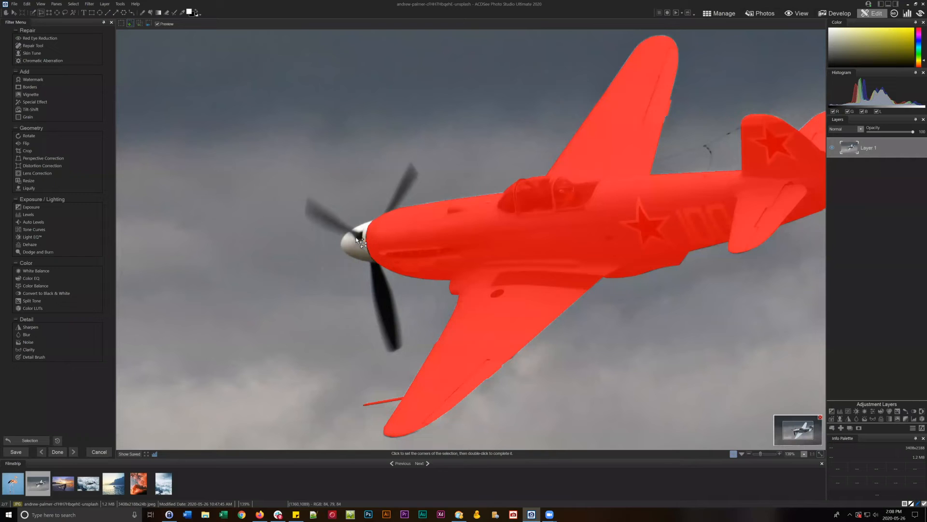
right_click(868, 146)
left_click(871, 139)
right_click(872, 143)
left_click(862, 160)
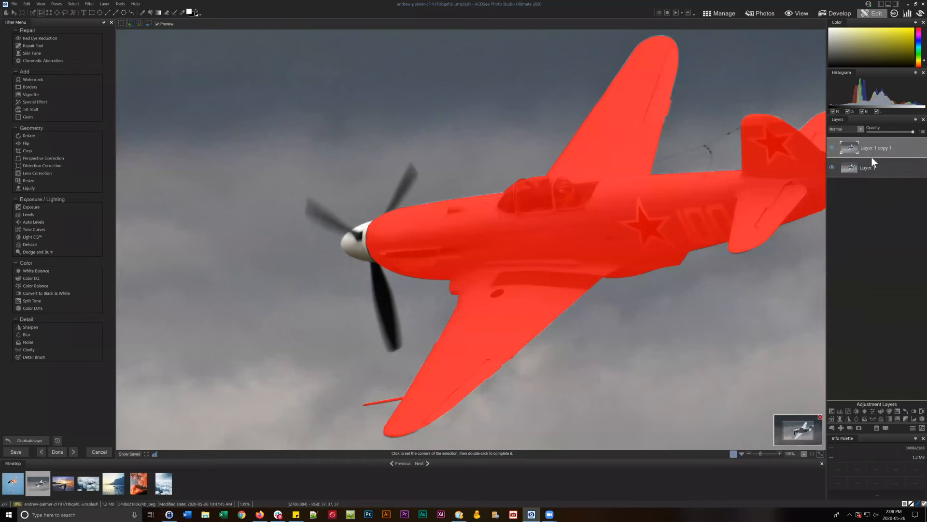
Add a layer mask to the original Layer 1 from the airplane selection and rename the layer "Body".
left_click(868, 166)
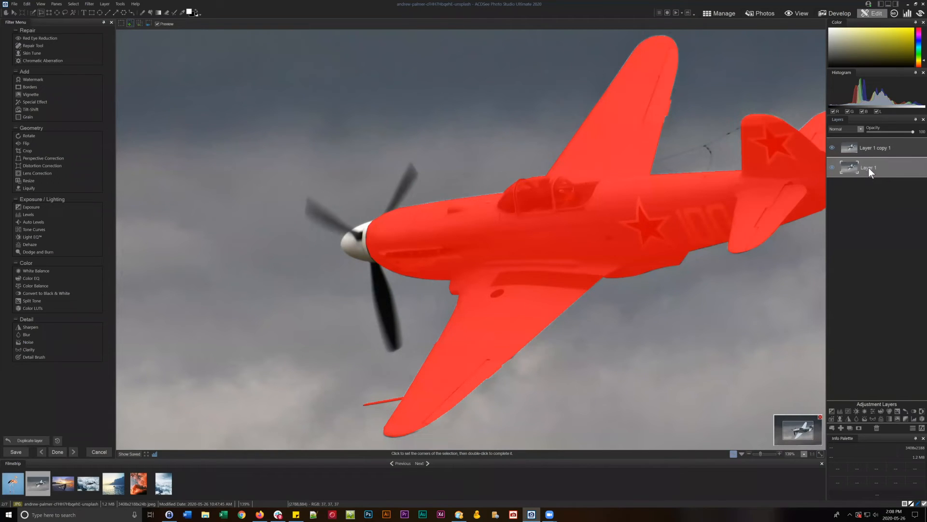
left_click(860, 427)
right_click(888, 167)
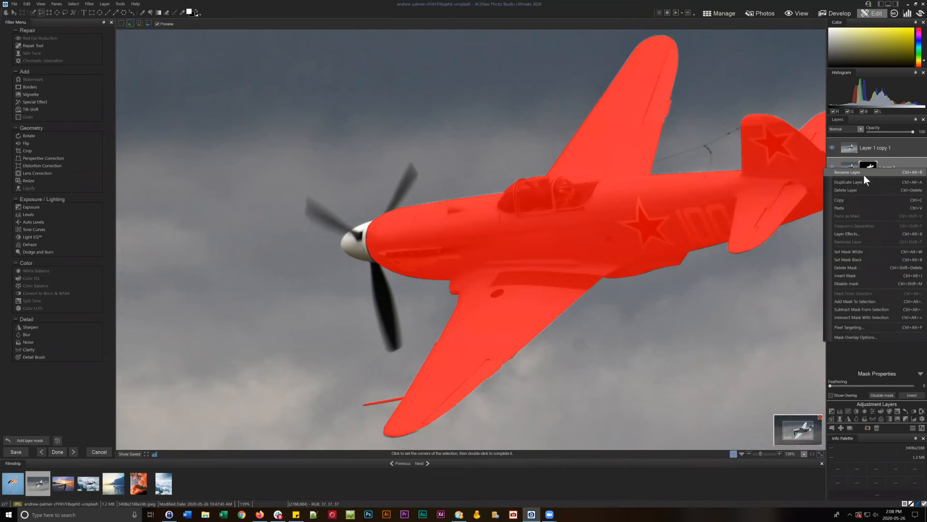
left_click(902, 180)
type("Body")
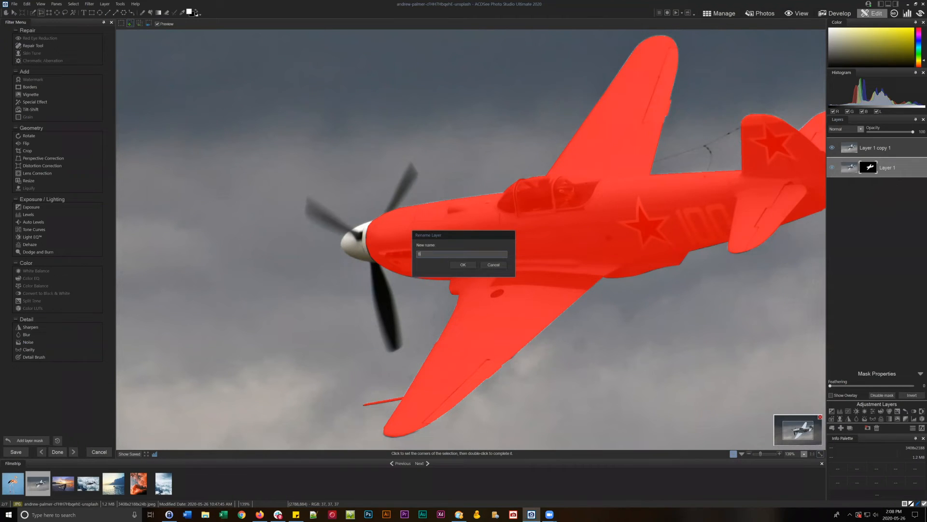
key("Return")
Rename the duplicated layer "Prop" and clear the airplane selection.
left_click(872, 145)
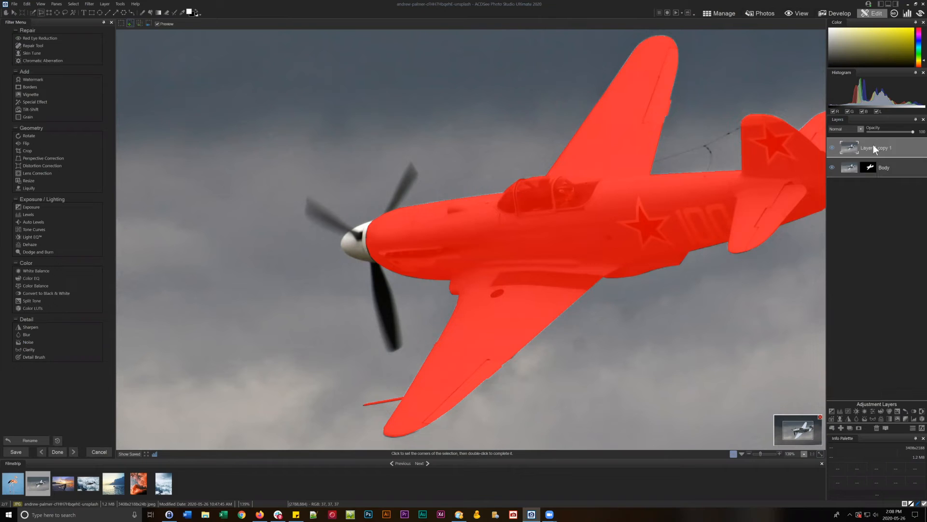
right_click(874, 146)
left_click(849, 150)
type("Prop")
key("Return")
left_click(75, 7)
left_click(80, 19)
Draw a closed polygon selection around the propeller's nose cone, extending slightly onto the front of the fuselage, with the Prop layer active.
left_click_drag(663, 165, 825, 170)
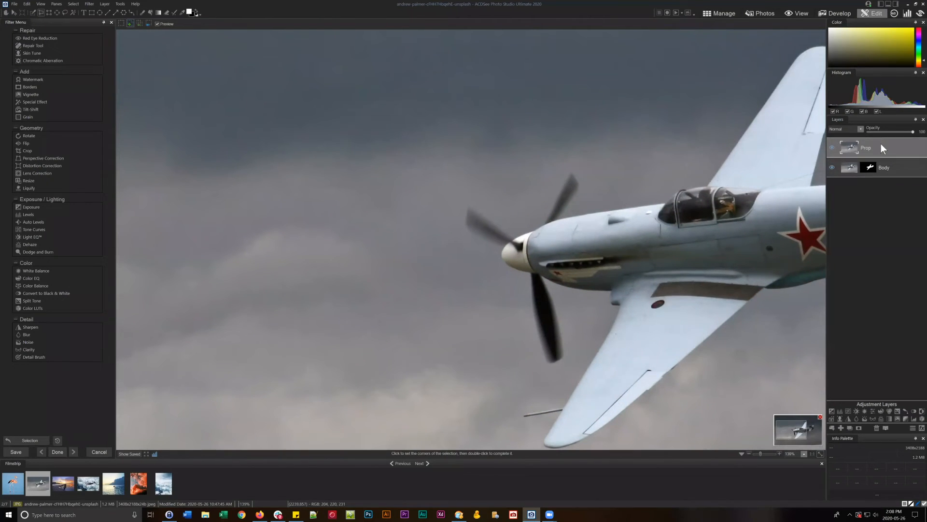
left_click_drag(762, 454, 794, 433)
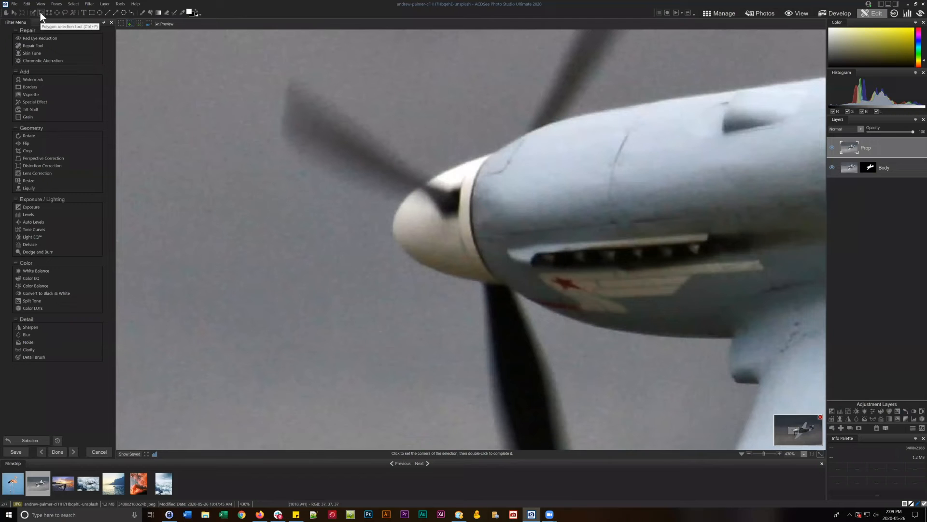
left_click(500, 151)
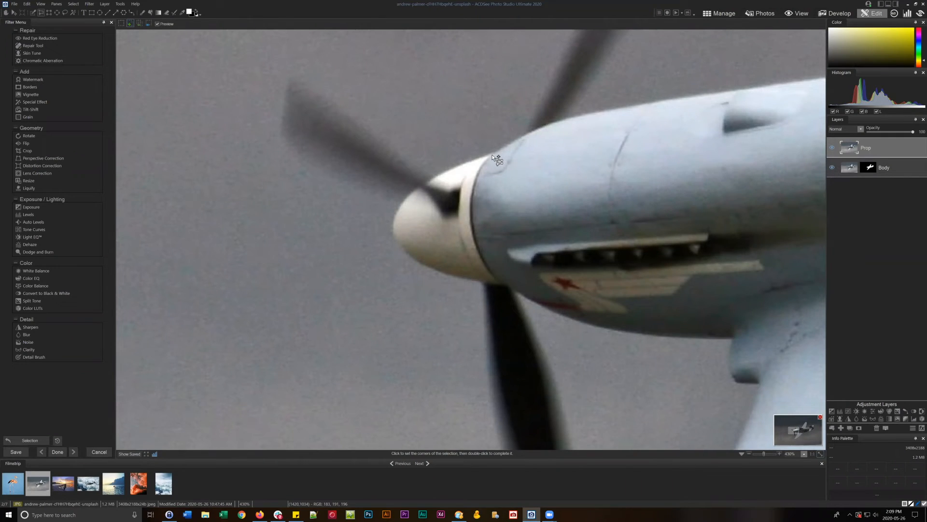
left_click(425, 182)
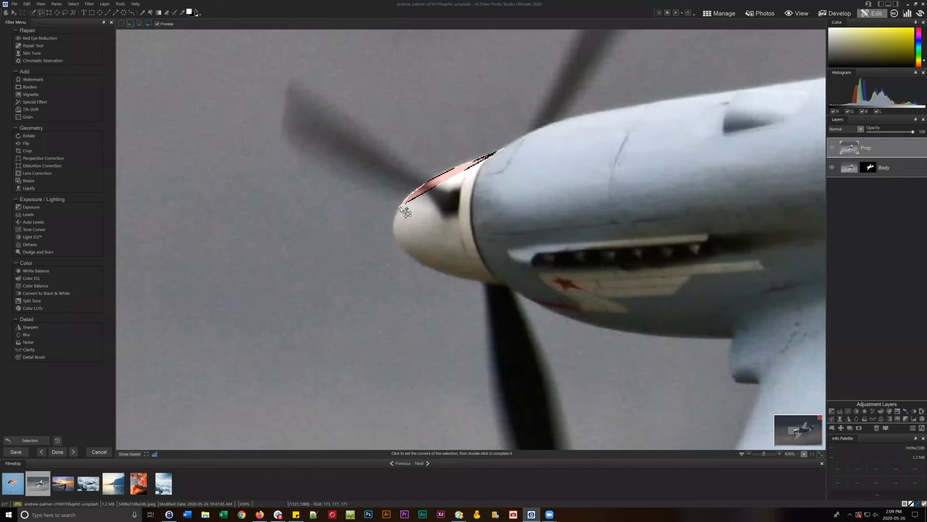
left_click(400, 207)
left_click(393, 220)
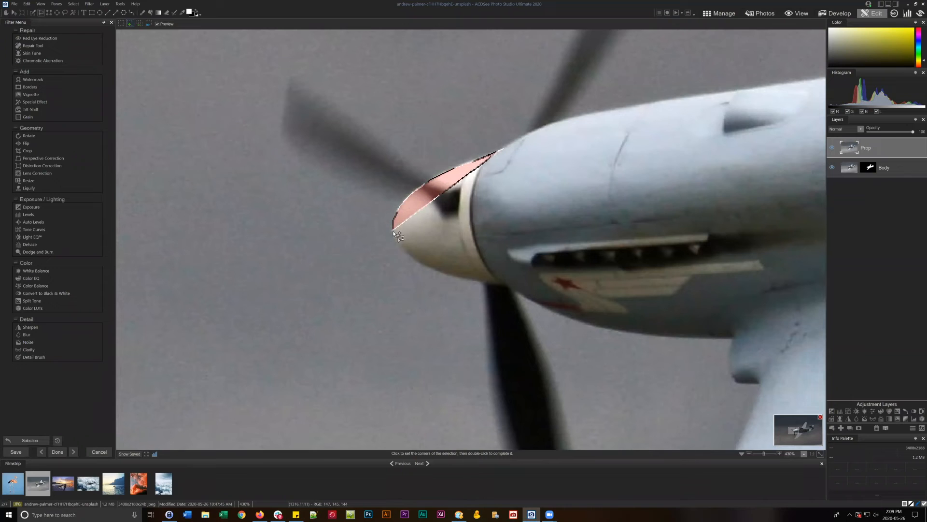
left_click(393, 231)
left_click(396, 239)
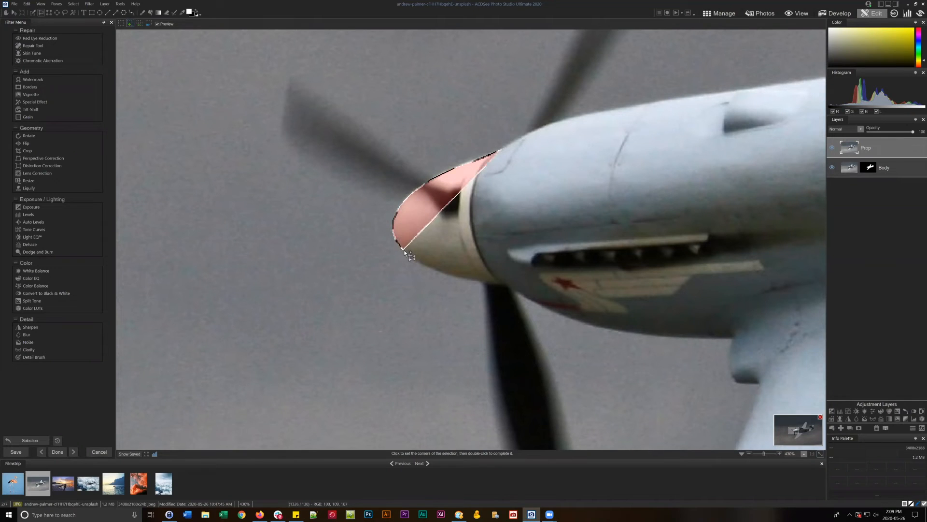
left_click(404, 250)
left_click(421, 264)
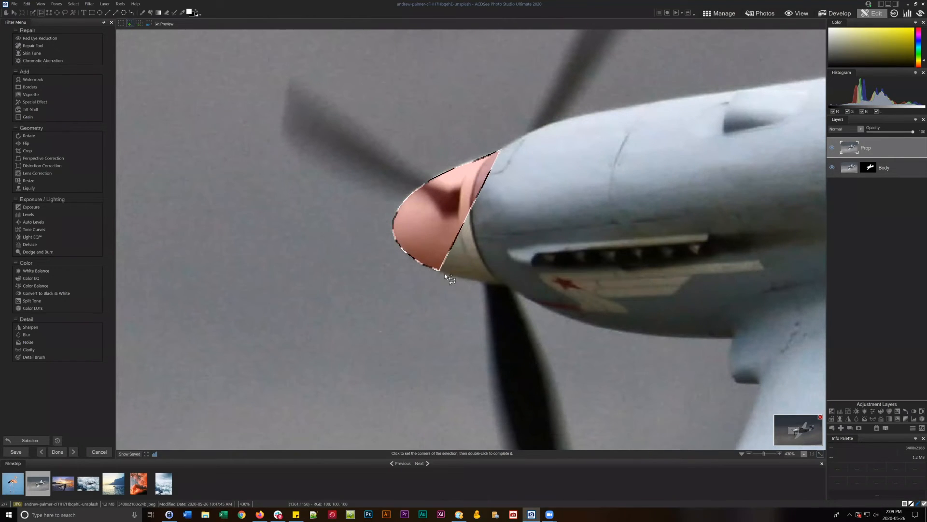
left_click(457, 276)
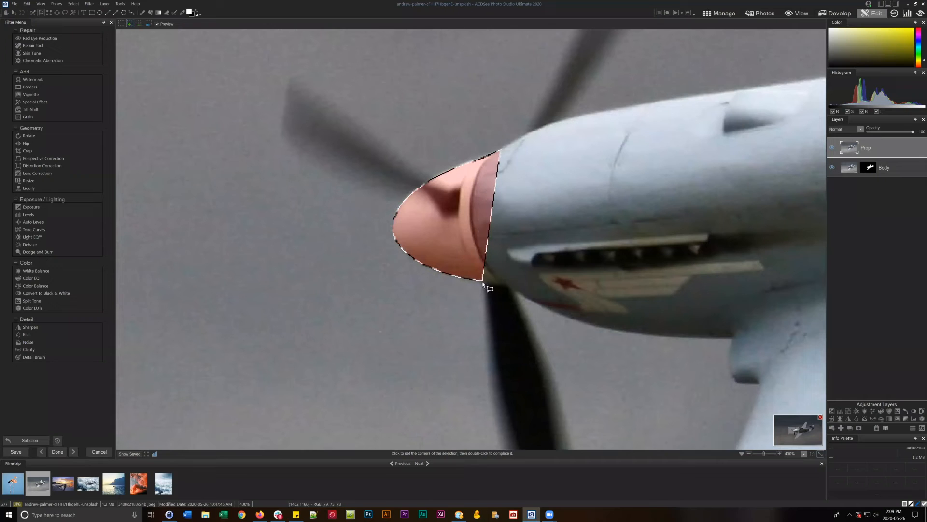
left_click(525, 288)
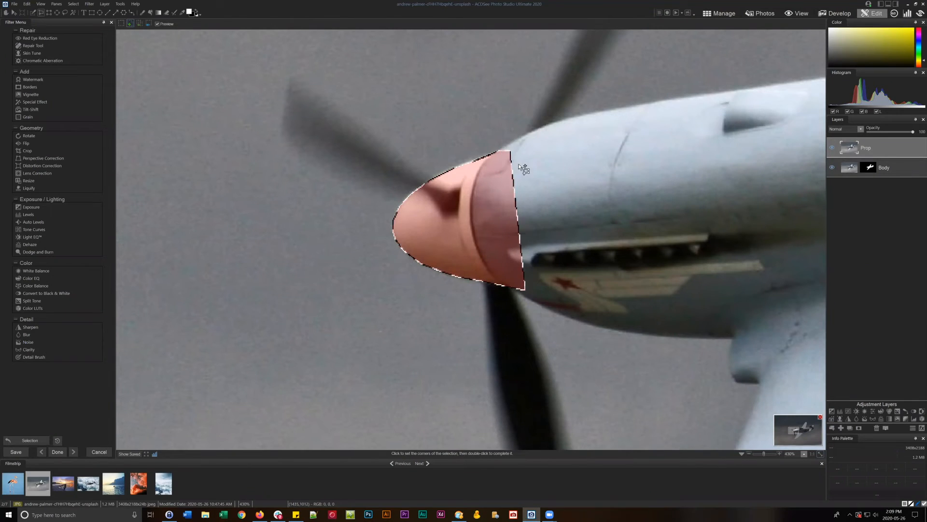
double_click(527, 208)
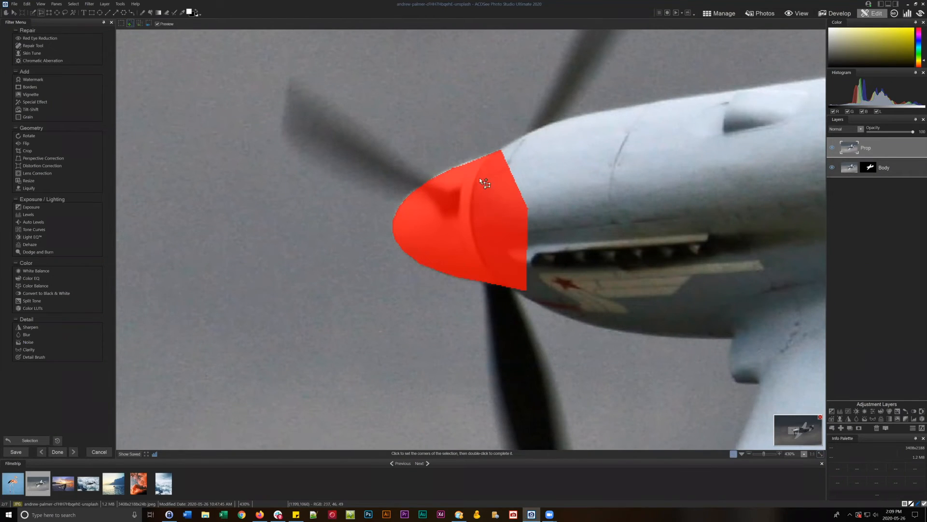
Add the propeller blade ahead of the nose cone to the selection with the brush selection tool, using Magic smart brushing at a reduced tolerance.
left_click(33, 13)
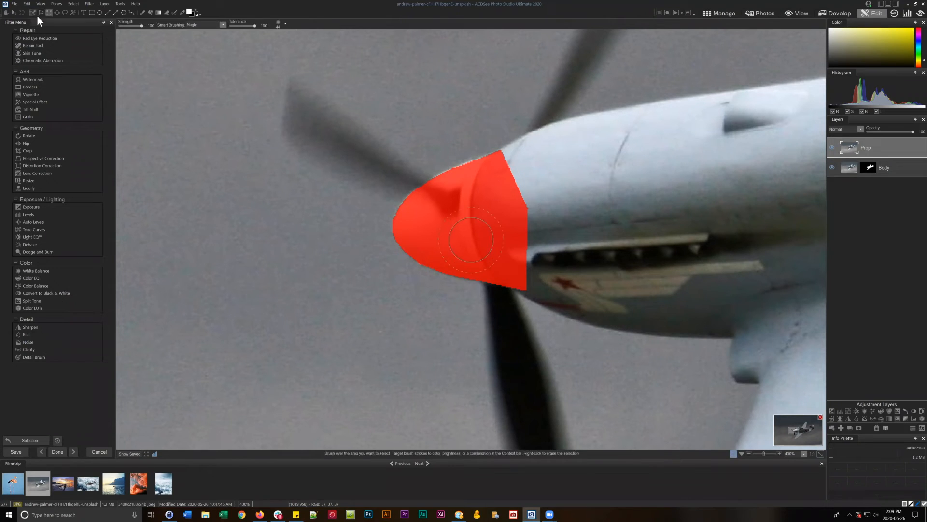
left_click_drag(534, 153, 474, 191)
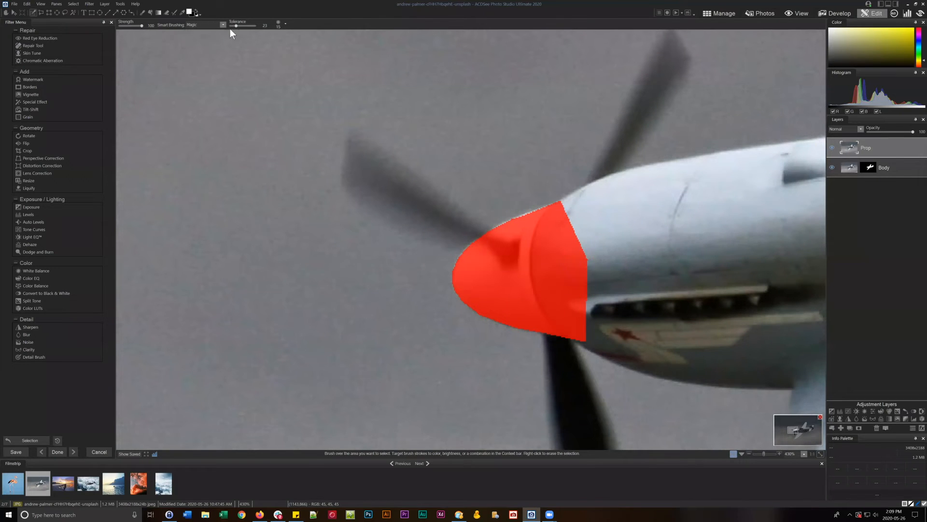
mouse_move(480, 235)
left_mouse_down()
mouse_move(410, 203)
mouse_move(454, 222)
mouse_move(391, 181)
mouse_move(356, 179)
left_mouse_up()
mouse_move(355, 145)
left_mouse_down()
mouse_move(454, 222)
mouse_move(493, 239)
mouse_move(467, 241)
mouse_move(424, 222)
mouse_move(405, 202)
mouse_move(353, 187)
mouse_move(350, 167)
mouse_move(427, 211)
mouse_move(367, 197)
mouse_move(469, 243)
left_mouse_up()
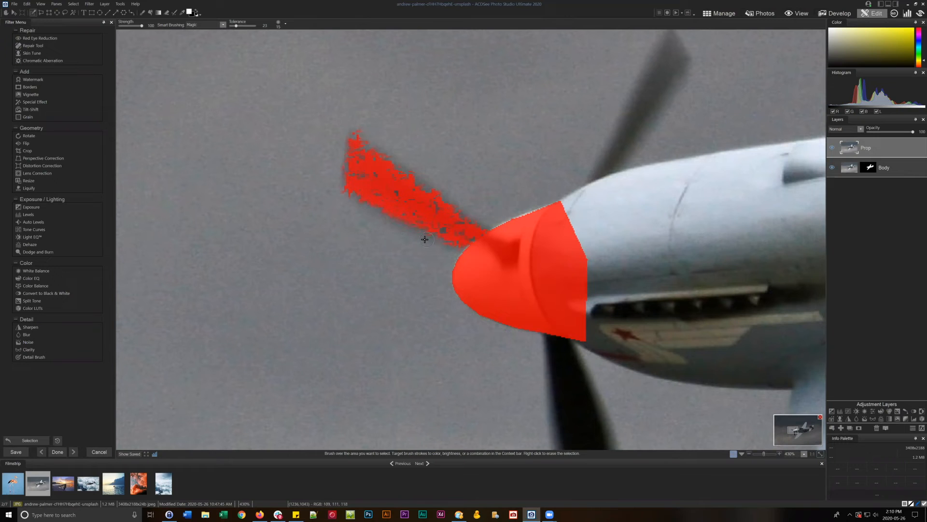
Brush the propeller blades above and below the nose into the selection on the Prop layer.
left_click_drag(637, 132, 524, 232)
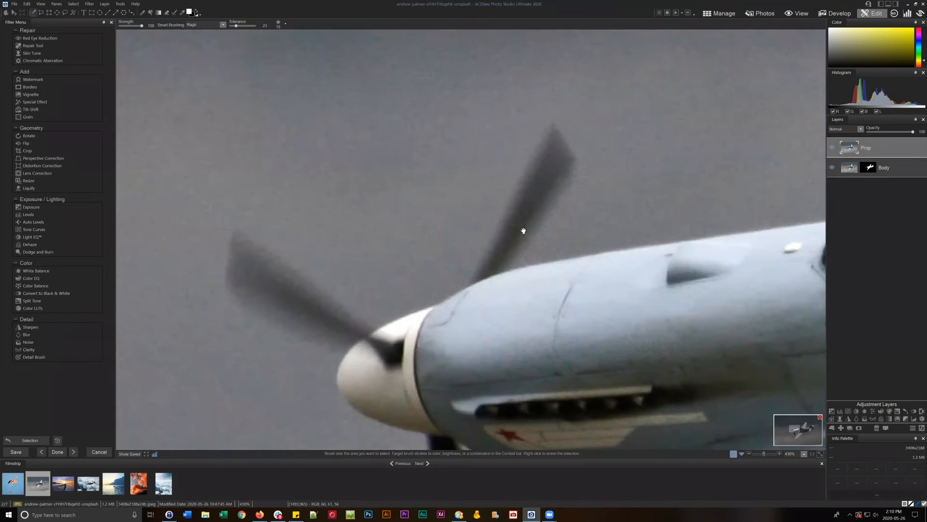
mouse_move(555, 138)
left_mouse_down()
mouse_move(550, 166)
mouse_move(559, 135)
mouse_move(569, 160)
mouse_move(544, 206)
mouse_move(560, 177)
mouse_move(507, 257)
mouse_move(481, 275)
mouse_move(556, 146)
mouse_move(511, 247)
mouse_move(535, 209)
left_mouse_up()
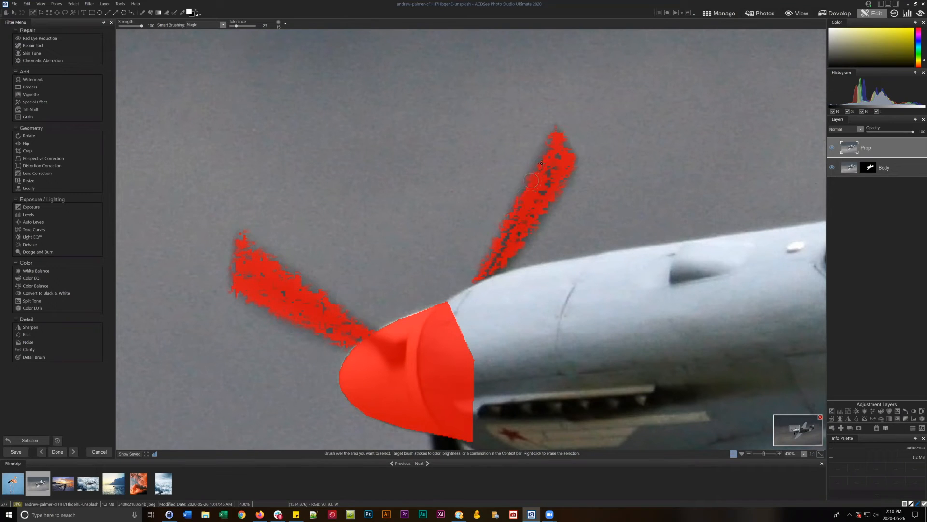
mouse_move(503, 262)
left_mouse_down()
mouse_move(509, 232)
mouse_move(480, 277)
mouse_move(516, 249)
mouse_move(518, 106)
mouse_move(508, 163)
mouse_move(512, 145)
left_mouse_up()
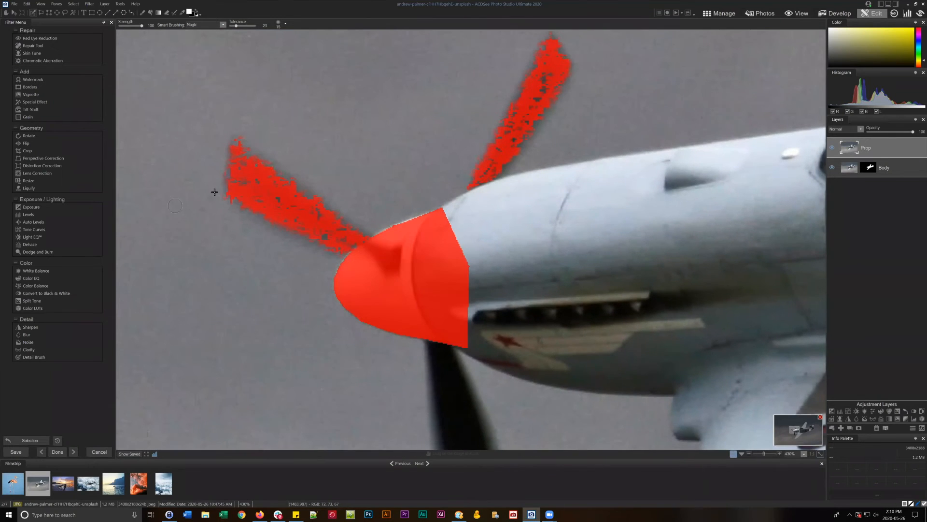
left_click_drag(443, 276, 499, 91)
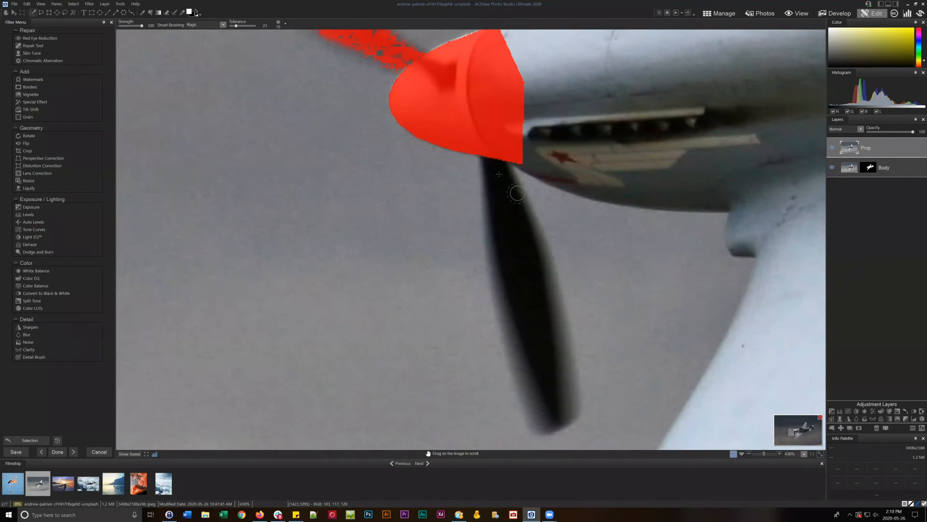
mouse_move(517, 193)
left_mouse_down()
mouse_move(494, 180)
mouse_move(493, 154)
mouse_move(486, 165)
mouse_move(492, 175)
mouse_move(495, 160)
mouse_move(515, 279)
mouse_move(521, 228)
mouse_move(540, 289)
left_mouse_up()
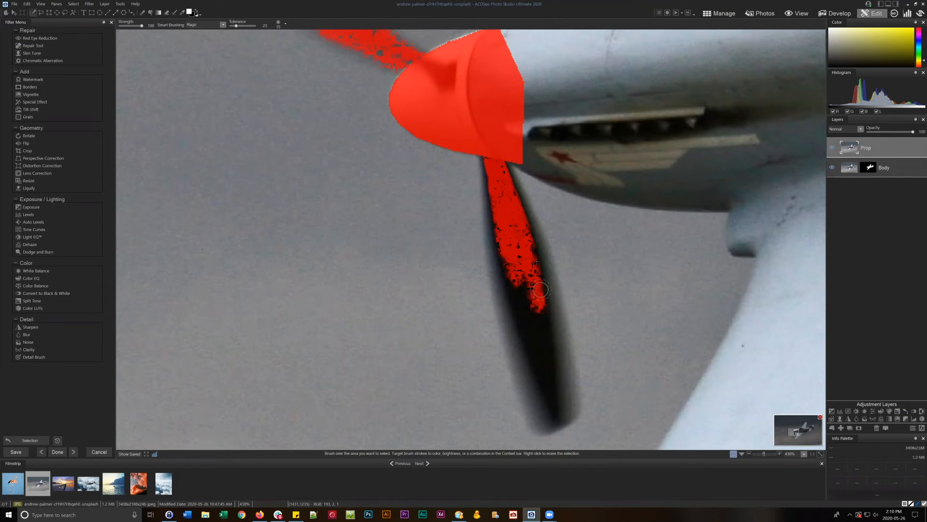
mouse_move(559, 417)
left_mouse_down()
mouse_move(482, 161)
mouse_move(492, 275)
mouse_move(493, 249)
mouse_move(504, 290)
mouse_move(493, 199)
mouse_move(503, 308)
mouse_move(502, 287)
mouse_move(515, 338)
mouse_move(505, 299)
mouse_move(520, 325)
mouse_move(525, 351)
mouse_move(512, 331)
mouse_move(531, 403)
mouse_move(537, 412)
mouse_move(538, 380)
mouse_move(546, 419)
mouse_move(556, 422)
mouse_move(571, 416)
mouse_move(565, 350)
mouse_move(572, 373)
mouse_move(554, 278)
mouse_move(553, 292)
mouse_move(533, 214)
mouse_move(503, 164)
mouse_move(535, 274)
mouse_move(524, 210)
mouse_move(536, 239)
mouse_move(540, 290)
mouse_move(539, 247)
mouse_move(545, 271)
mouse_move(544, 322)
mouse_move(553, 317)
mouse_move(564, 368)
mouse_move(563, 411)
mouse_move(550, 382)
mouse_move(524, 372)
mouse_move(512, 333)
mouse_move(488, 215)
mouse_move(501, 168)
mouse_move(487, 160)
mouse_move(544, 285)
mouse_move(530, 330)
mouse_move(560, 368)
mouse_move(536, 352)
mouse_move(536, 423)
mouse_move(564, 418)
left_mouse_up()
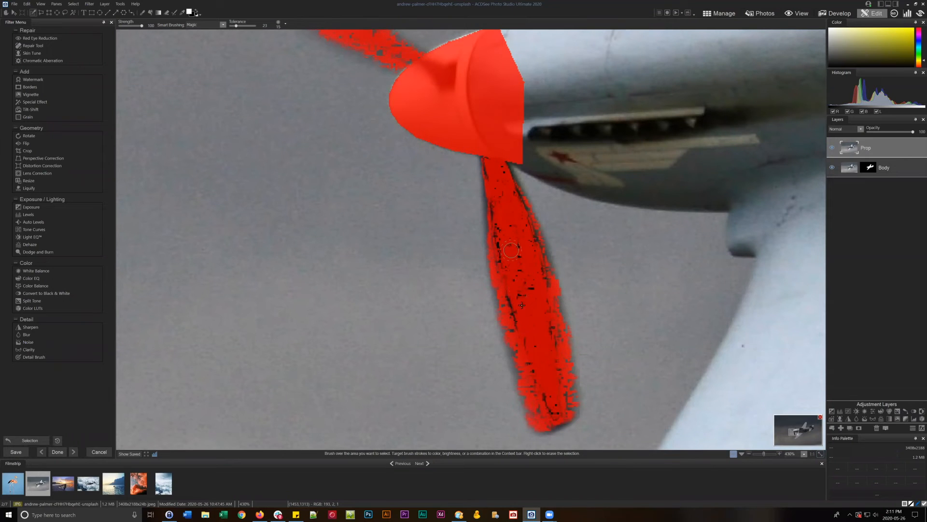
Add a layer mask to the Prop layer from the propeller selection and clear the selection.
mouse_move(595, 283)
left_mouse_down()
mouse_move(597, 327)
mouse_move(593, 293)
left_mouse_up()
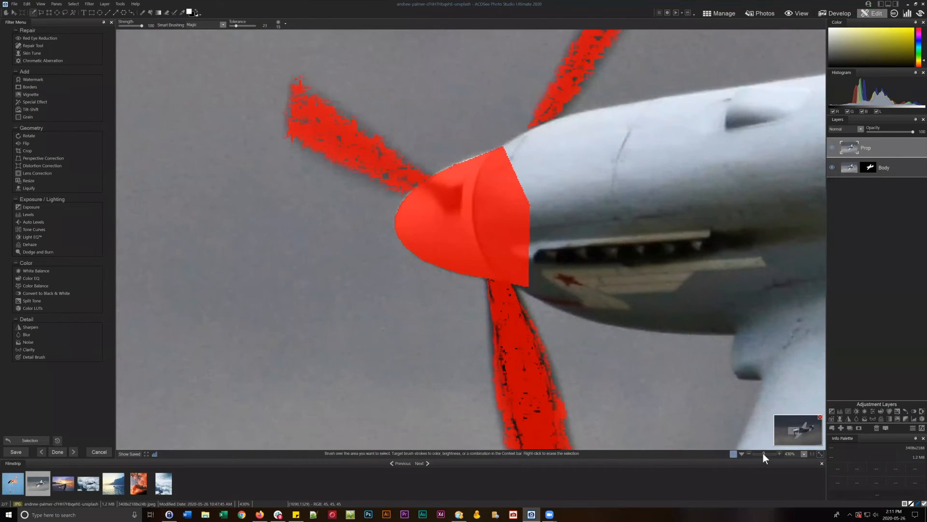
left_click(749, 452)
left_click(749, 453)
left_click(749, 452)
left_click(750, 452)
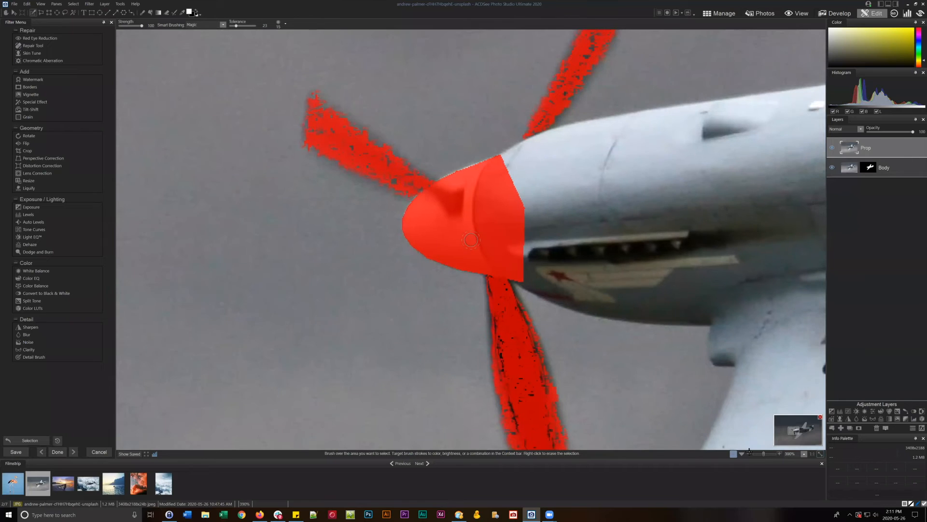
left_click(749, 453)
left_click(749, 452)
left_click(750, 452)
left_click(749, 453)
left_click(749, 452)
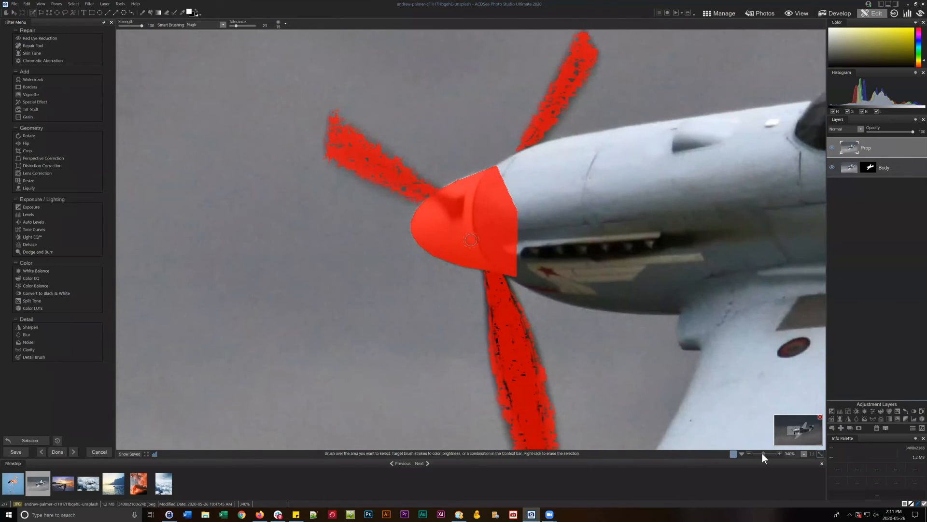
left_click_drag(763, 453, 762, 454)
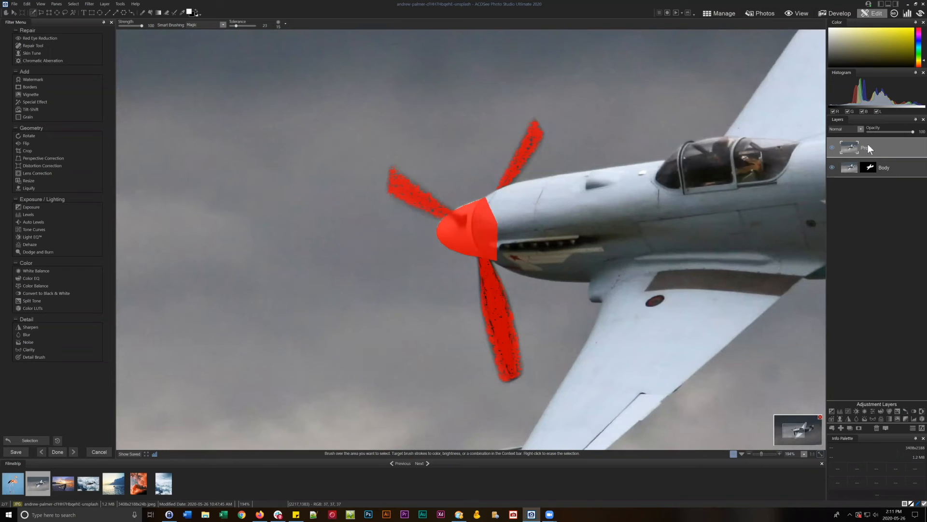
left_click_drag(868, 144, 870, 141)
left_click(859, 427)
left_click(74, 3)
left_click(82, 20)
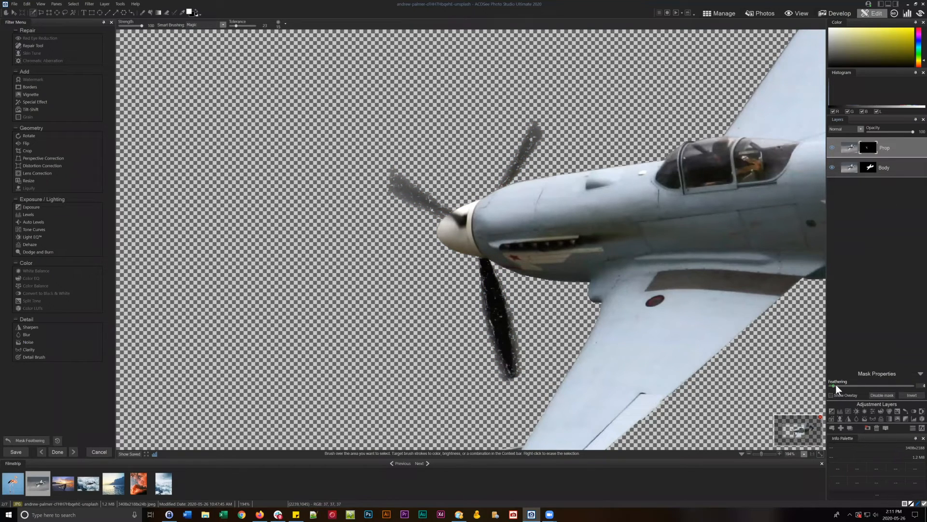
Try several feathering amounts on the Prop layer's mask and return the feathering to 0.
left_click_drag(836, 385, 840, 386)
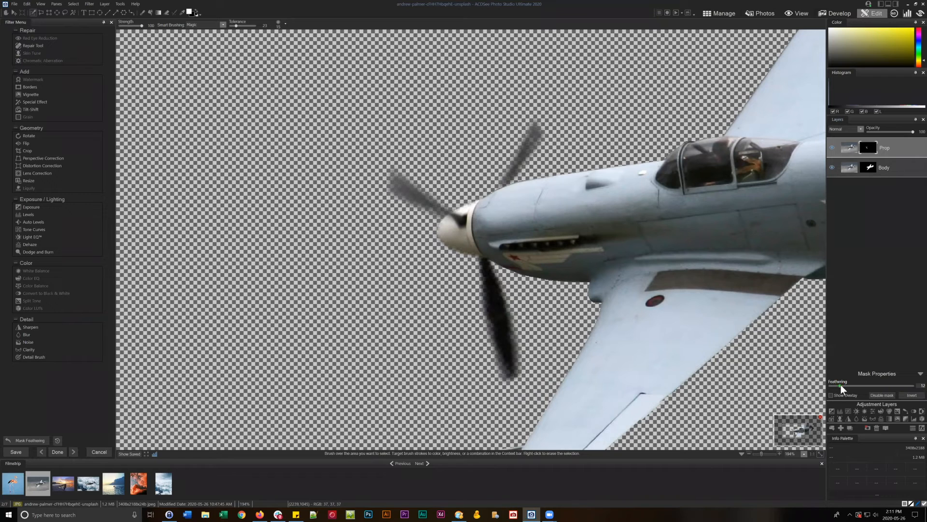
left_click_drag(835, 386, 827, 386)
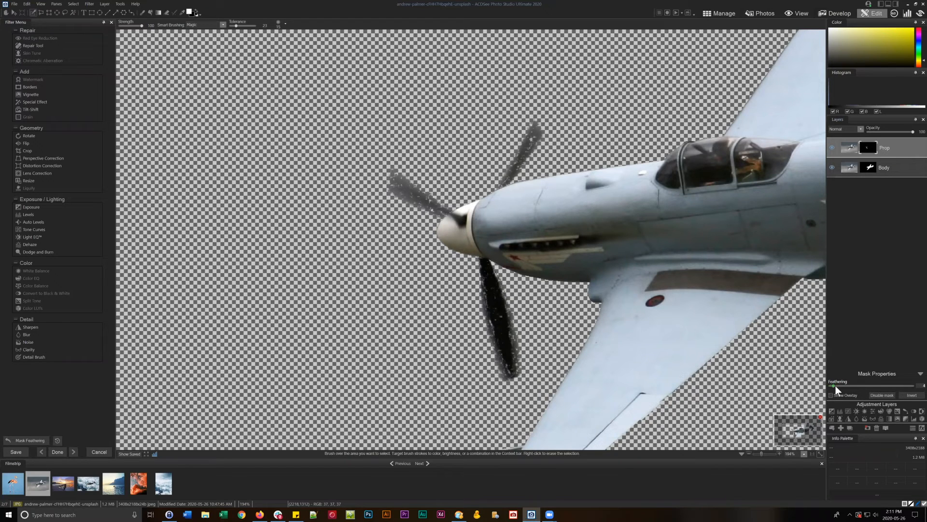
left_click_drag(836, 386, 839, 384)
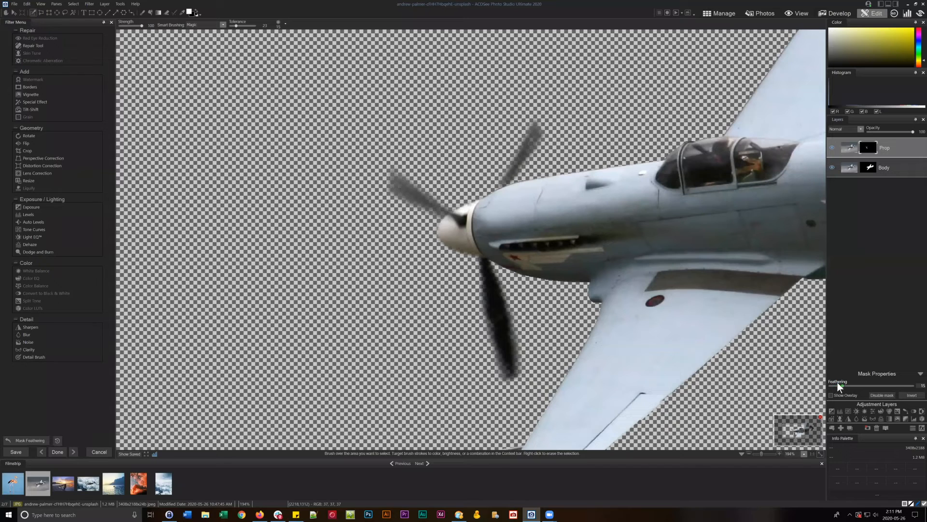
left_click_drag(837, 383, 827, 383)
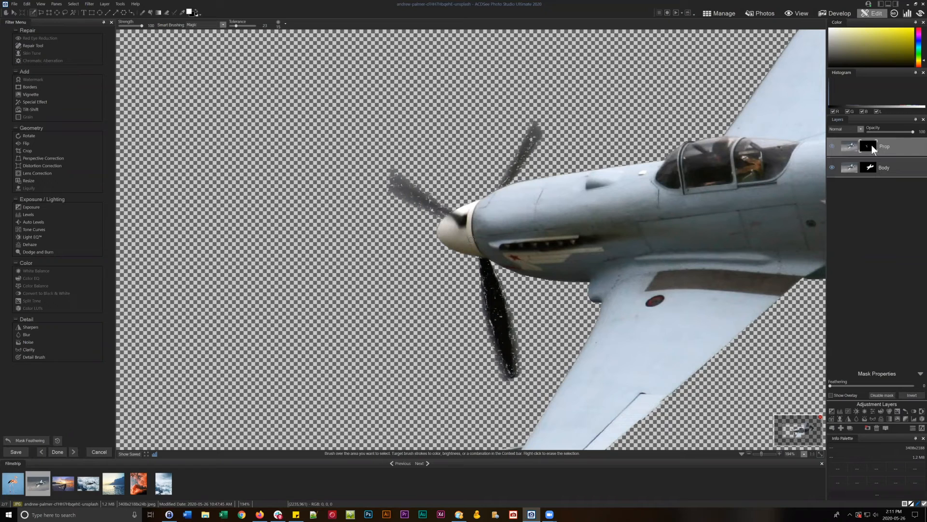
Paint white on the Prop mask with the brush to fill the gaps in the blade ahead of the nose cone.
left_click_drag(761, 452, 764, 453)
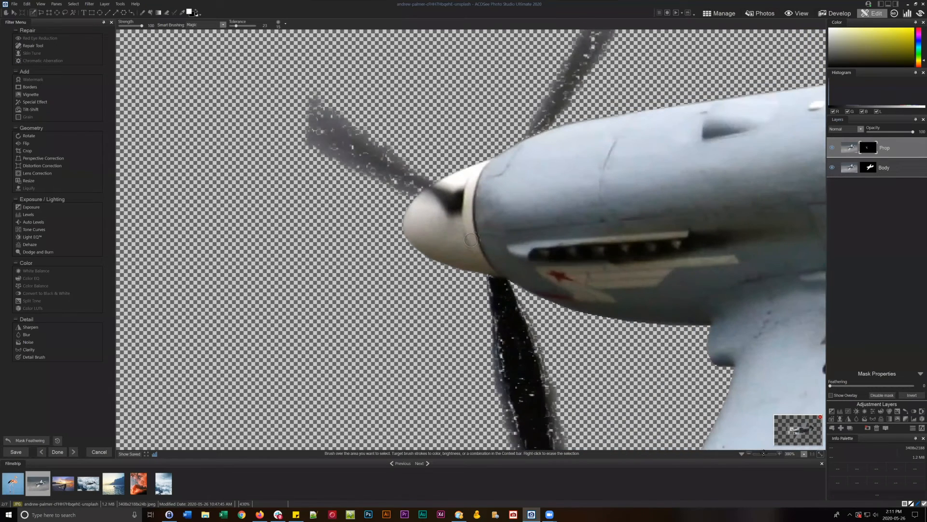
left_click(196, 10)
left_click(143, 13)
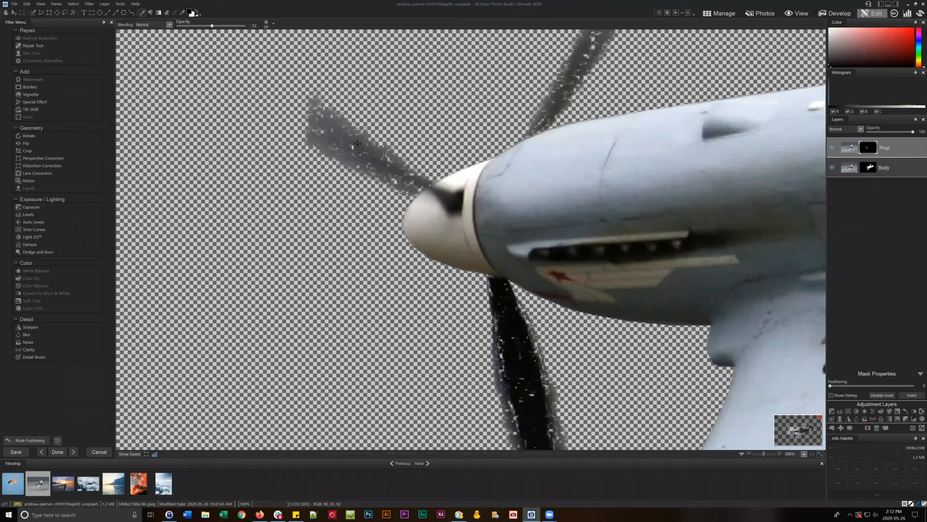
left_click(193, 13)
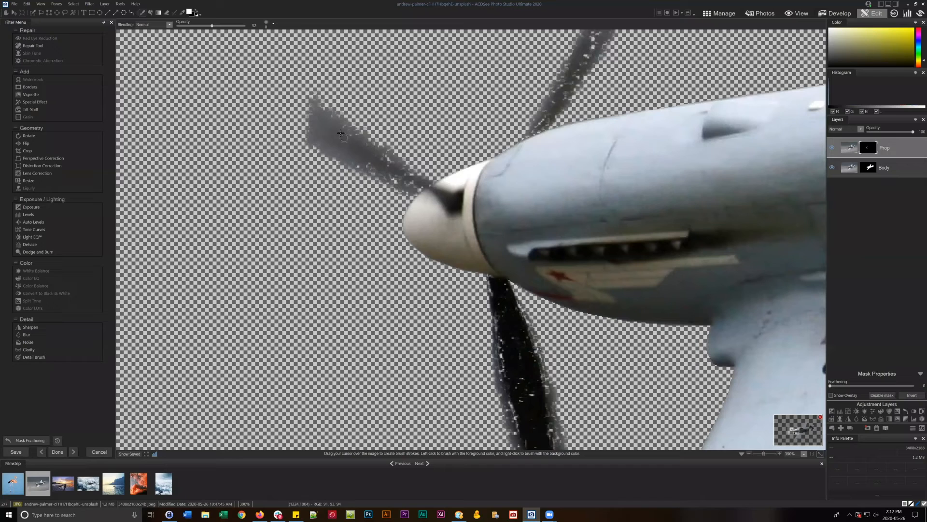
mouse_move(384, 155)
left_mouse_down()
mouse_move(428, 190)
mouse_move(383, 173)
left_mouse_up()
Paint white on the Prop mask over the specks inside and along the edges of the blade below the nose.
mouse_move(507, 287)
left_mouse_down()
mouse_move(501, 306)
mouse_move(517, 318)
mouse_move(524, 355)
mouse_move(479, 229)
mouse_move(468, 231)
mouse_move(478, 259)
left_mouse_up()
scroll(467, 236, "up", 3)
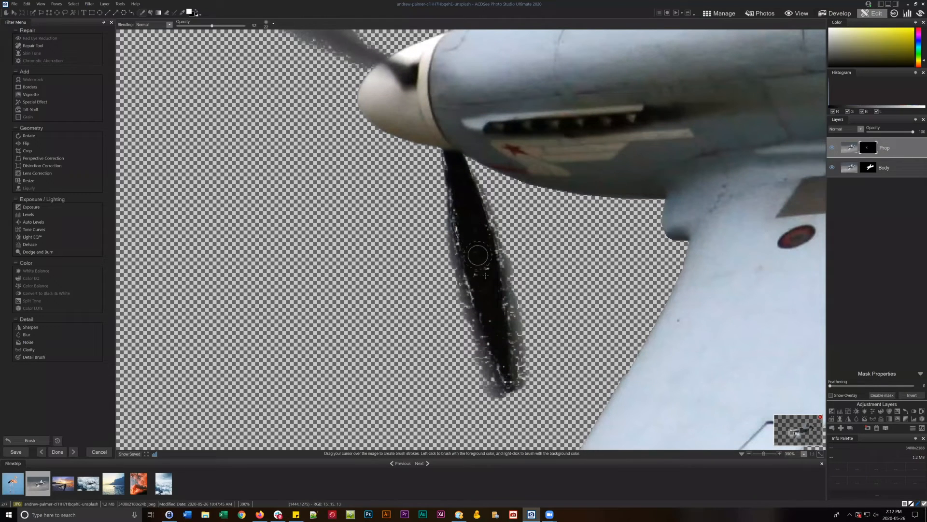
scroll(475, 264, "down", 5)
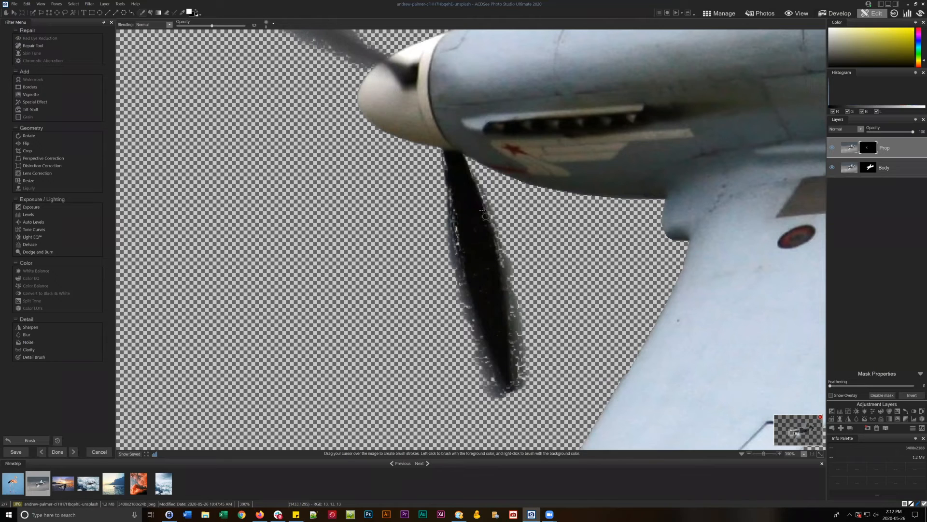
left_click_drag(457, 211, 498, 416)
Fill the gaps in the blade above the fuselage by painting white on the Prop mask down to its base.
key("space")
left_click_drag(514, 193, 451, 330)
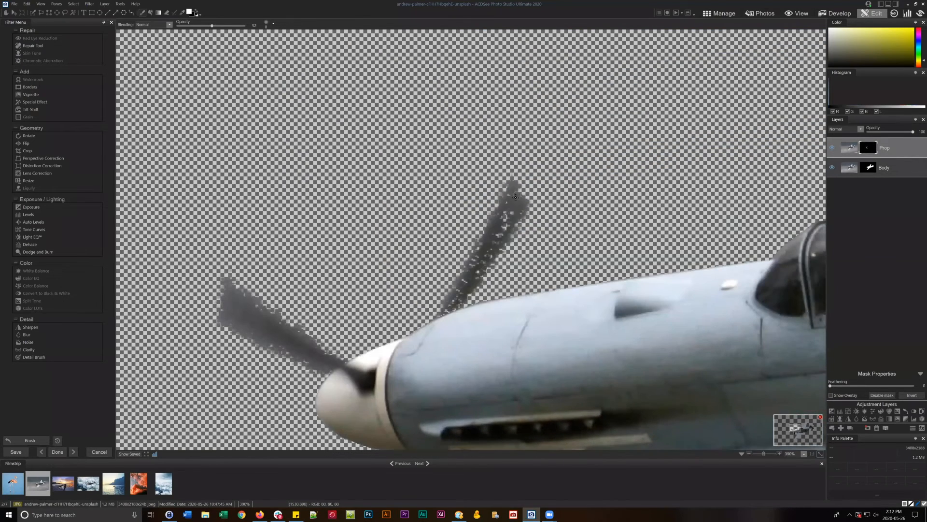
mouse_move(510, 217)
left_mouse_down()
mouse_move(466, 277)
mouse_move(485, 247)
left_mouse_up()
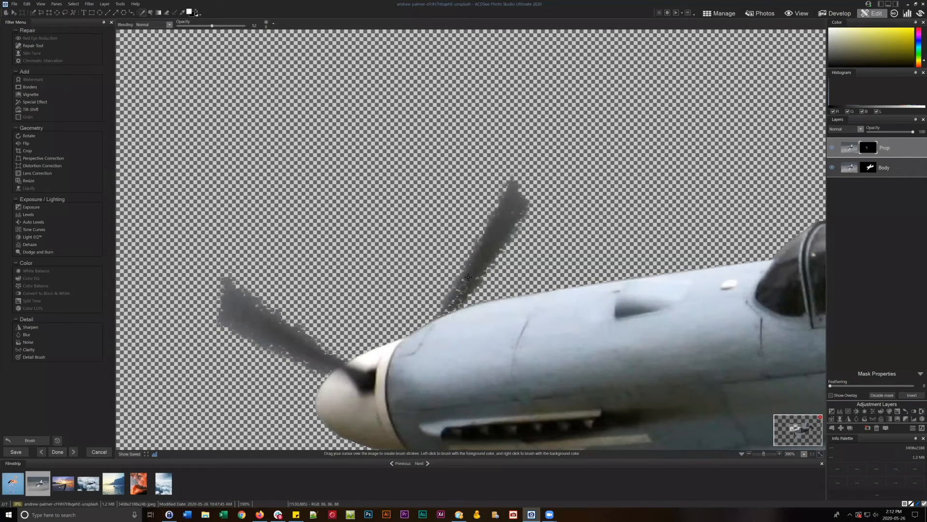
left_click_drag(449, 309, 446, 309)
Set the Prop mask's feathering to 12 to soften the propeller blade edges.
left_click_drag(616, 263, 676, 163)
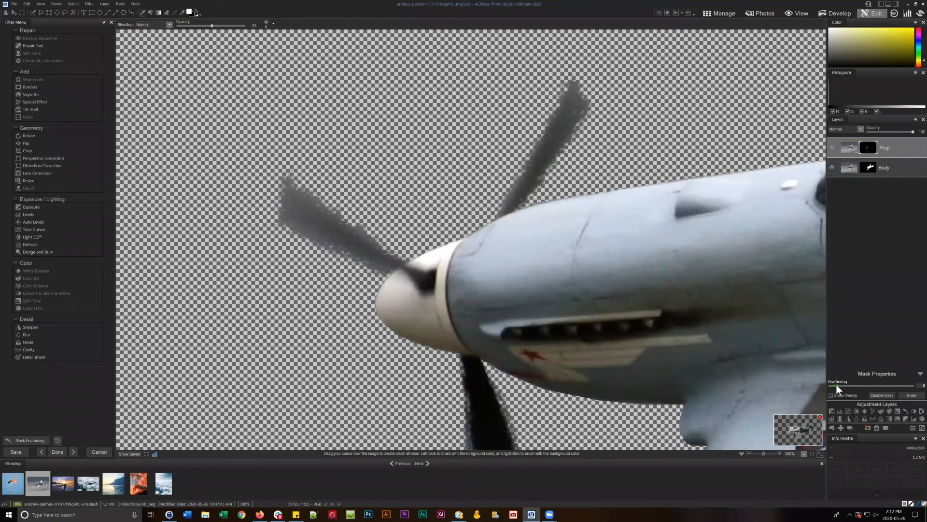
left_click_drag(837, 385, 839, 384)
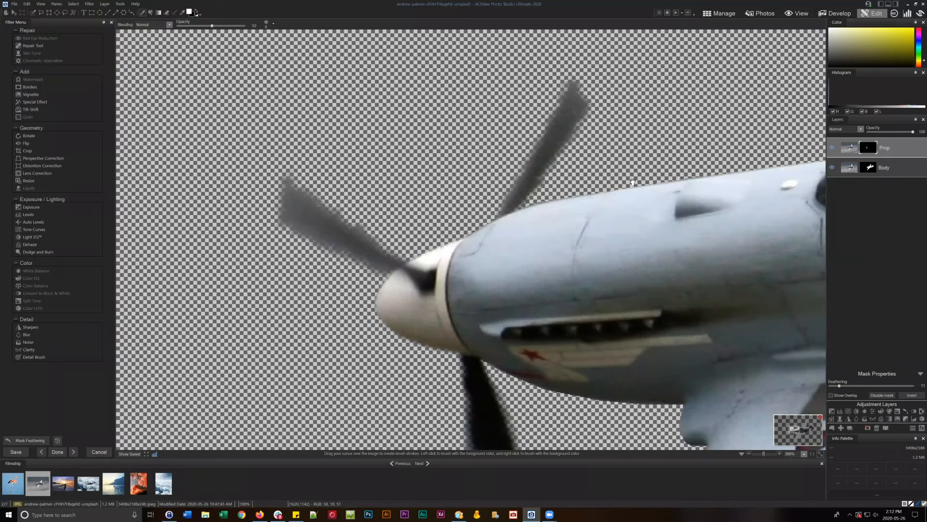
mouse_move(657, 280)
left_mouse_down()
mouse_move(629, 126)
mouse_move(636, 102)
left_mouse_up()
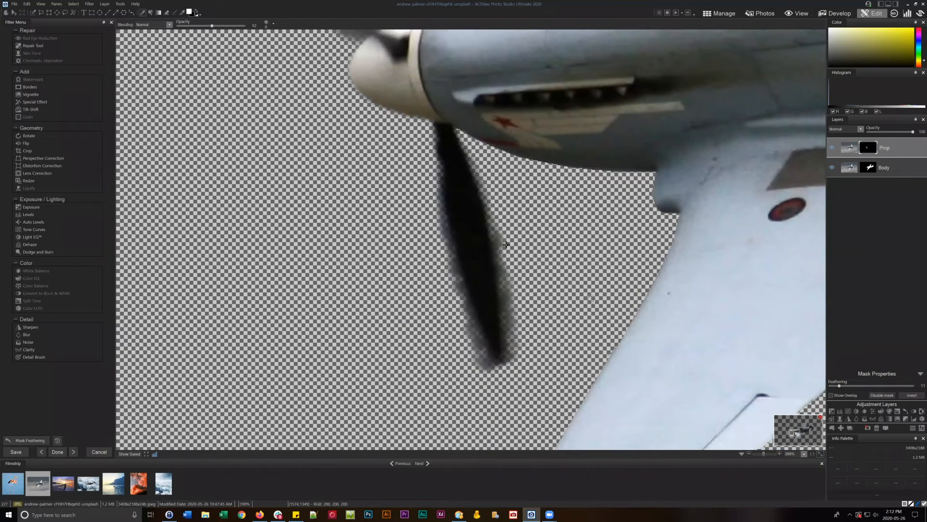
scroll(505, 250, "up", 7)
left_click_drag(839, 385, 840, 385)
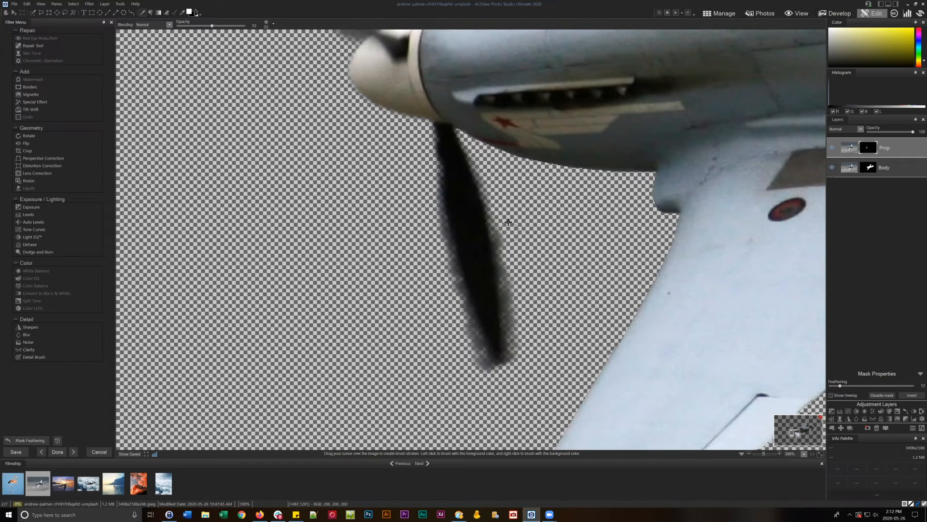
Paint along both sides of the lower propeller blade with the black background color to mask out its leftover halo.
mouse_move(509, 221)
left_mouse_down()
mouse_move(515, 372)
mouse_move(475, 364)
left_mouse_up()
left_click_drag(425, 211, 478, 371)
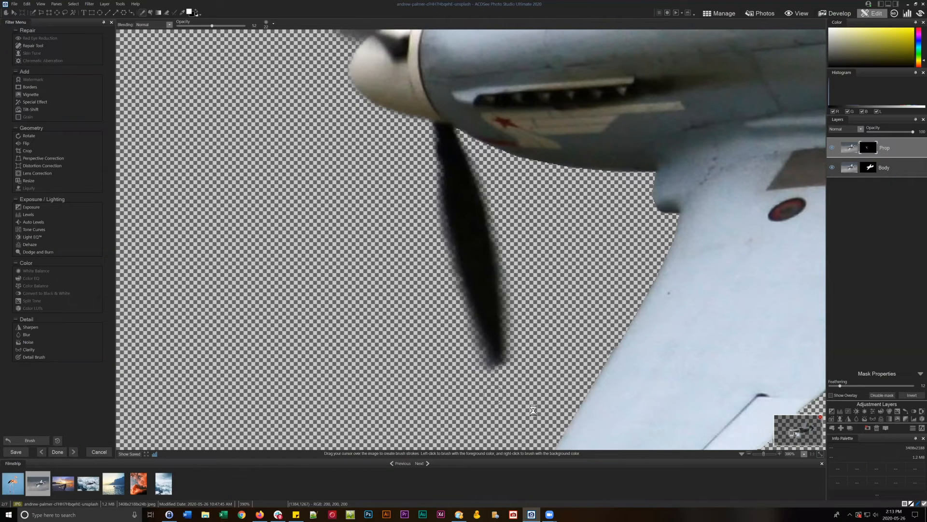
left_click(821, 454)
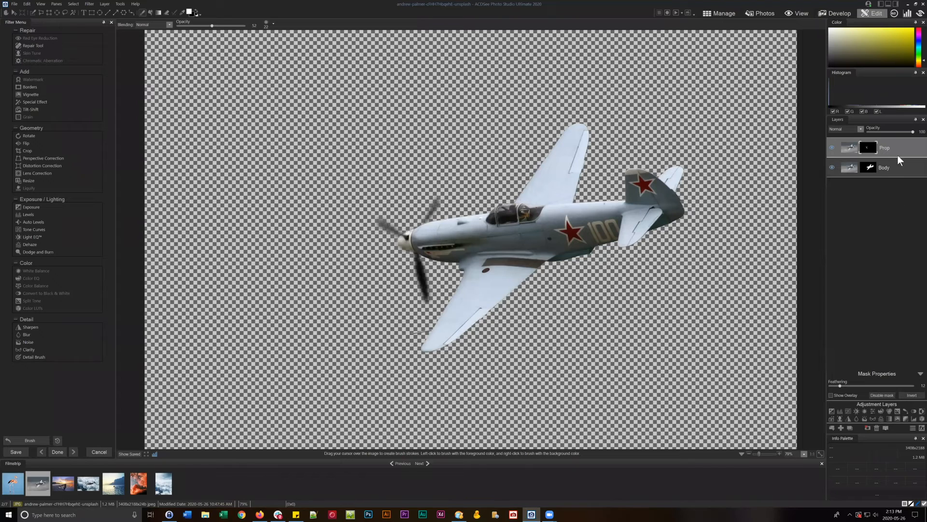
Add a new layer, move it beneath the Body layer and fill it with white.
left_click(841, 428)
left_click_drag(884, 148, 880, 199)
left_click(190, 12)
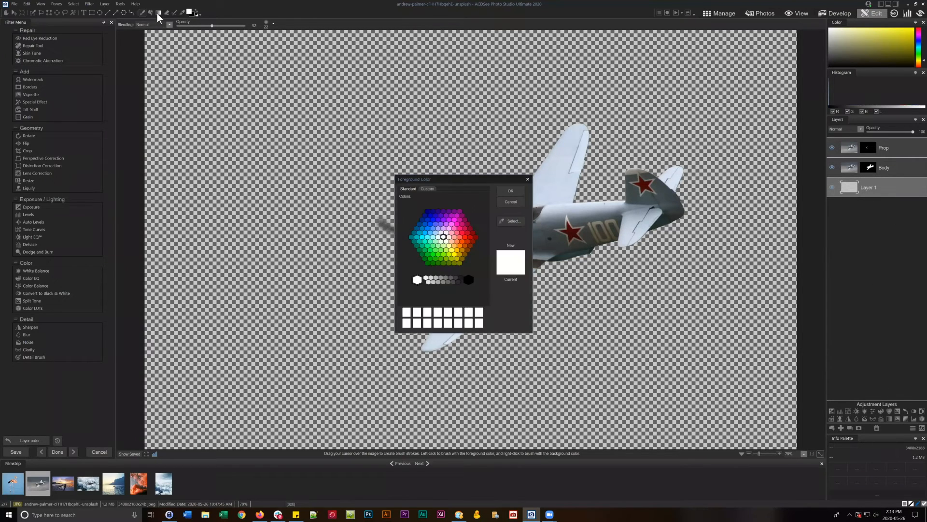
left_click(507, 203)
left_click(150, 12)
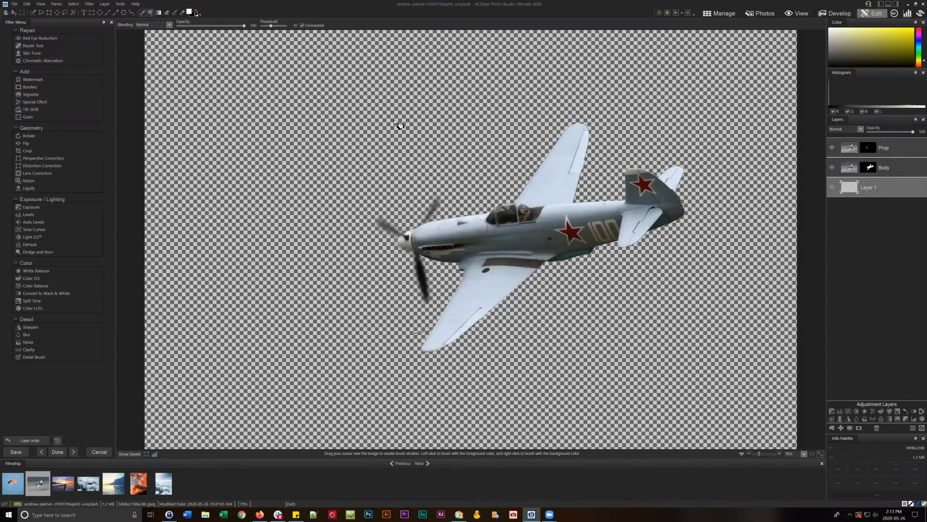
left_click(394, 121)
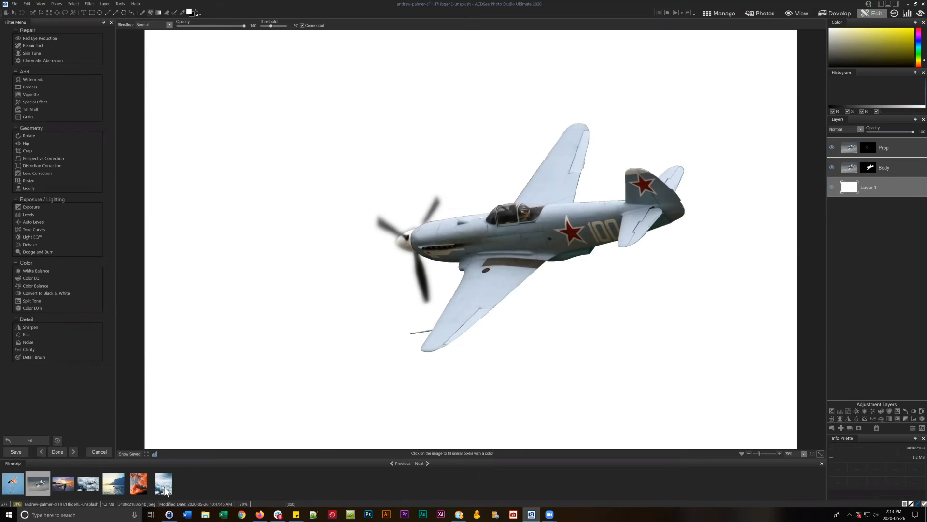
Insert the clouds photo as a layer between the Body and white layers, enlarged and positioned to cover the whole canvas.
left_click_drag(164, 487, 893, 203)
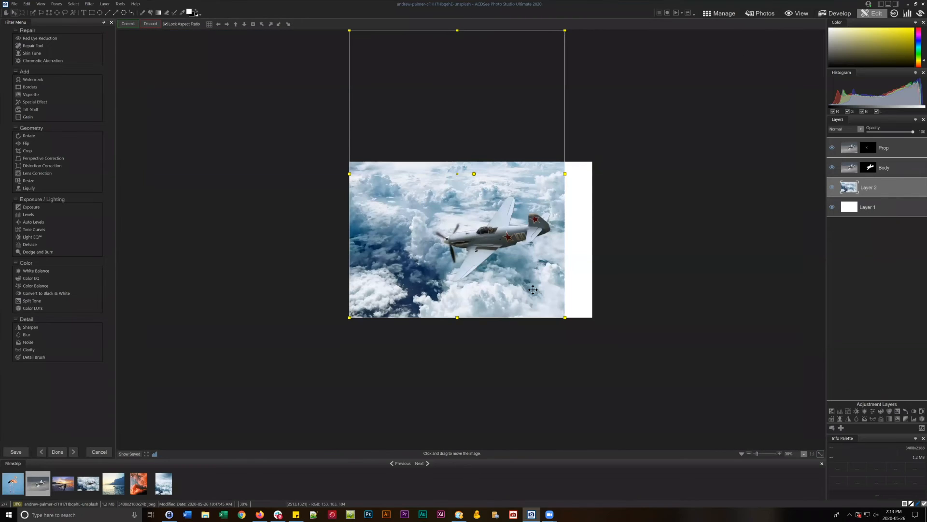
left_click_drag(566, 319, 595, 358)
left_click_drag(577, 288, 577, 253)
left_click(129, 24)
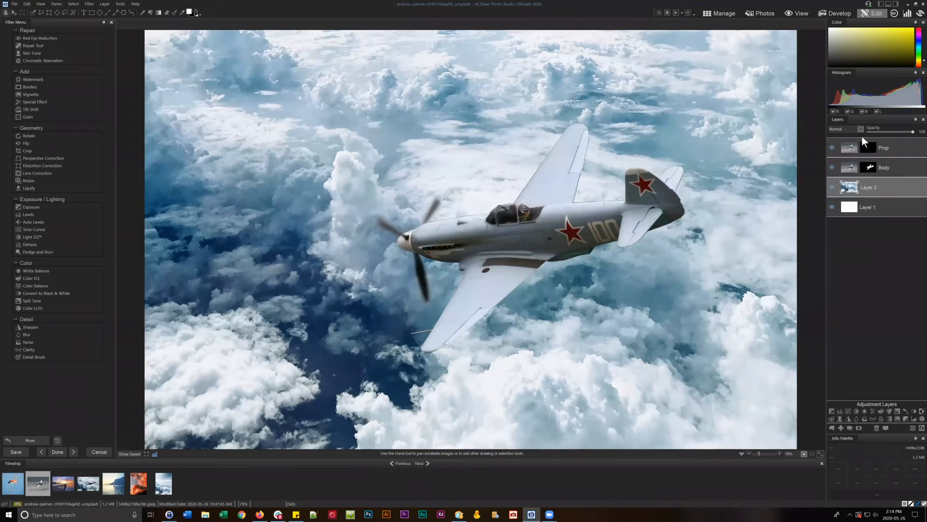
Select the Body layer and toggle its visibility to check the cutout against the clouds.
left_click(902, 167)
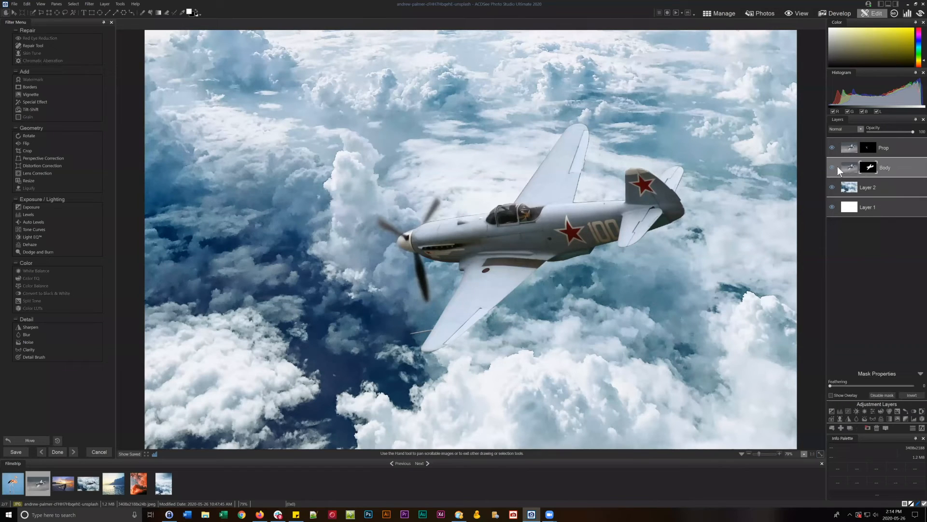
left_click(830, 166)
left_click(831, 166)
left_click(831, 166)
left_click(831, 166)
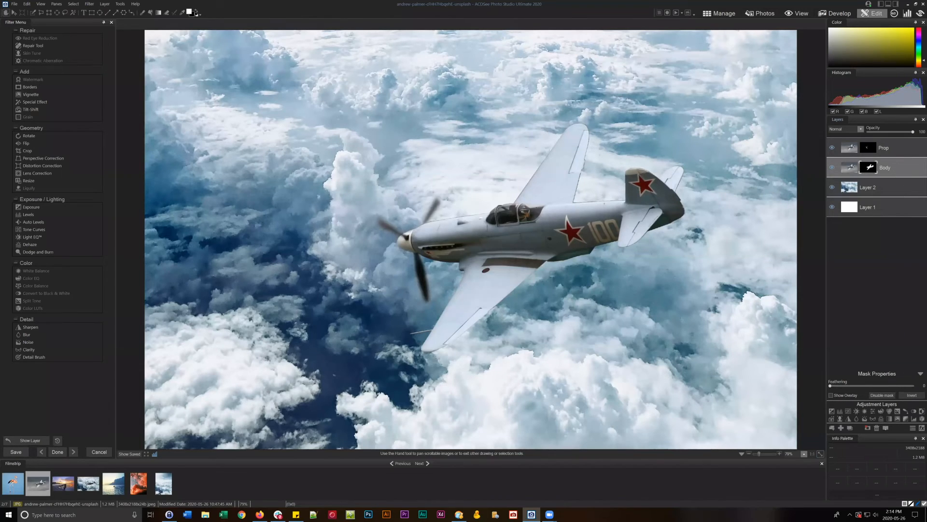
Apply an Inner Glow effect to the Body layer with thickness 44, blur 34 and opacity about 48.
left_click(921, 427)
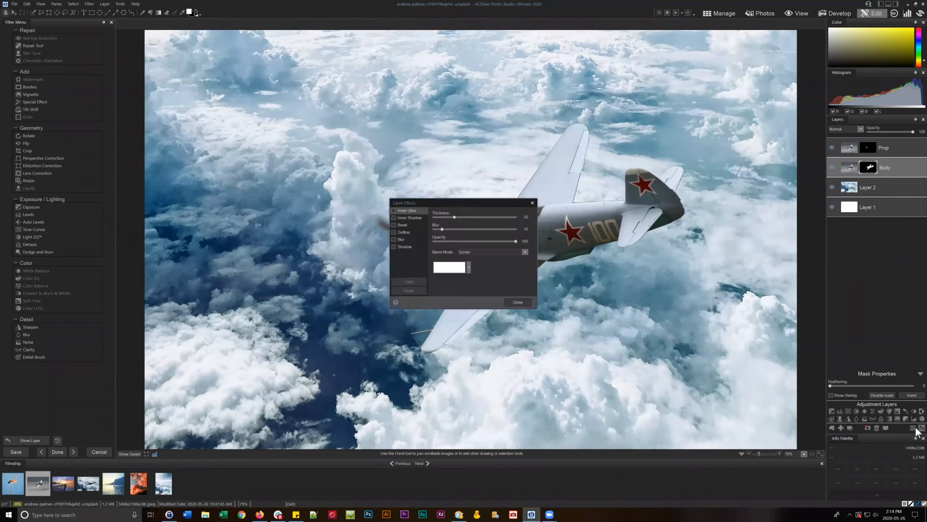
left_click_drag(486, 201, 329, 183)
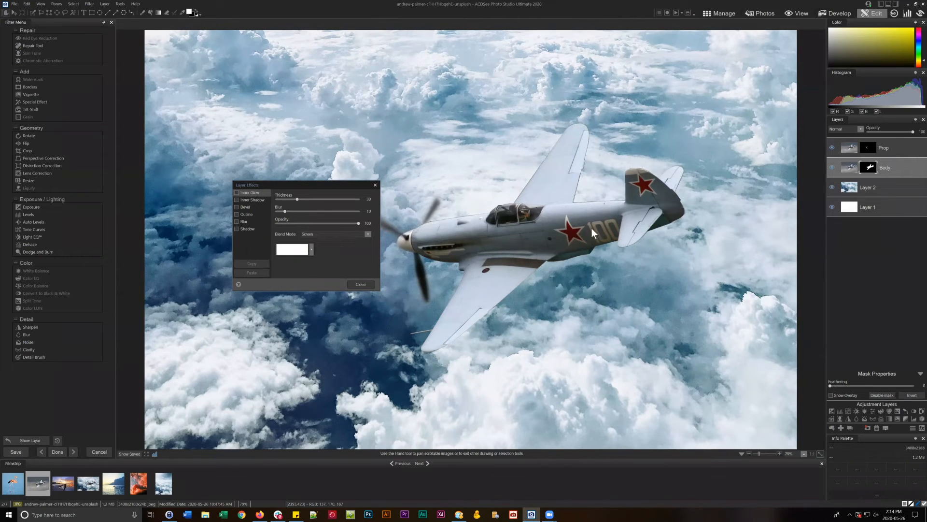
left_click(236, 193)
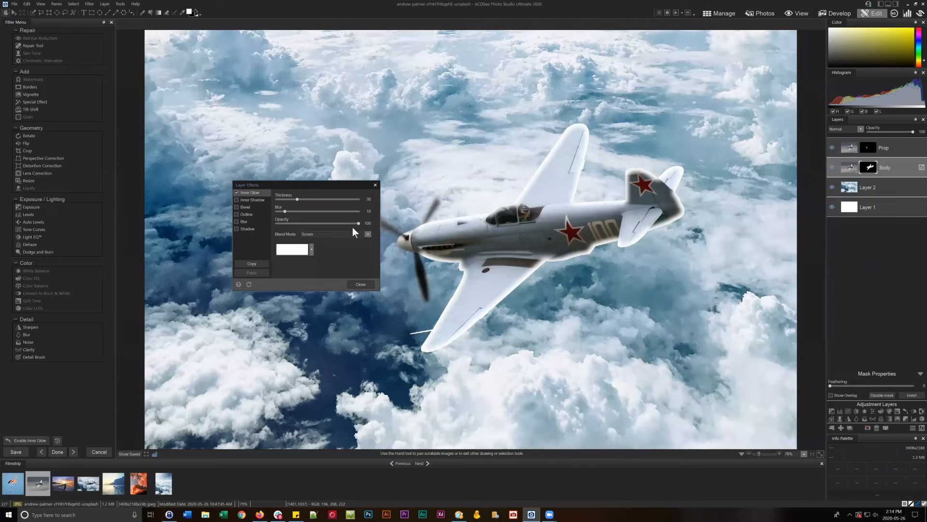
left_click_drag(357, 222, 320, 225)
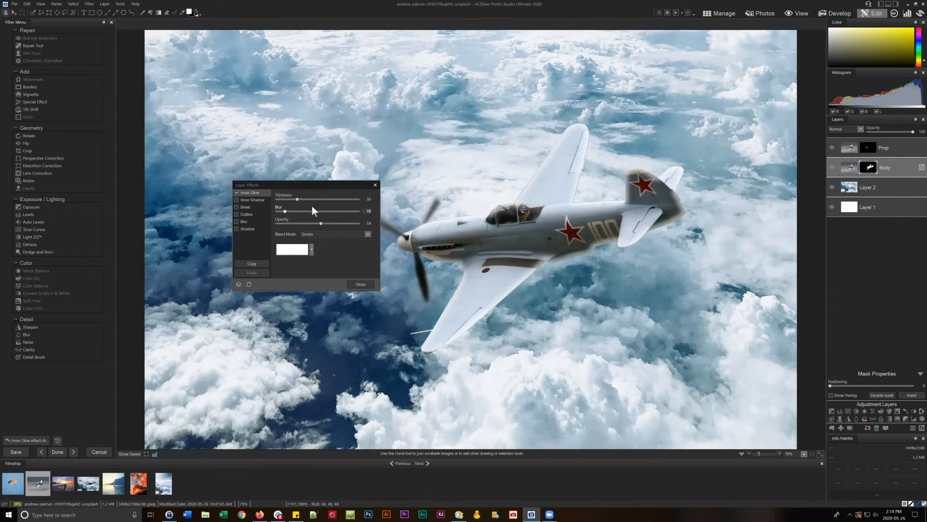
left_click_drag(321, 223, 317, 222)
left_click(294, 199)
mouse_move(303, 199)
left_mouse_down()
mouse_move(311, 200)
mouse_move(286, 211)
mouse_move(314, 212)
mouse_move(305, 212)
left_mouse_up()
left_click_drag(309, 199, 318, 223)
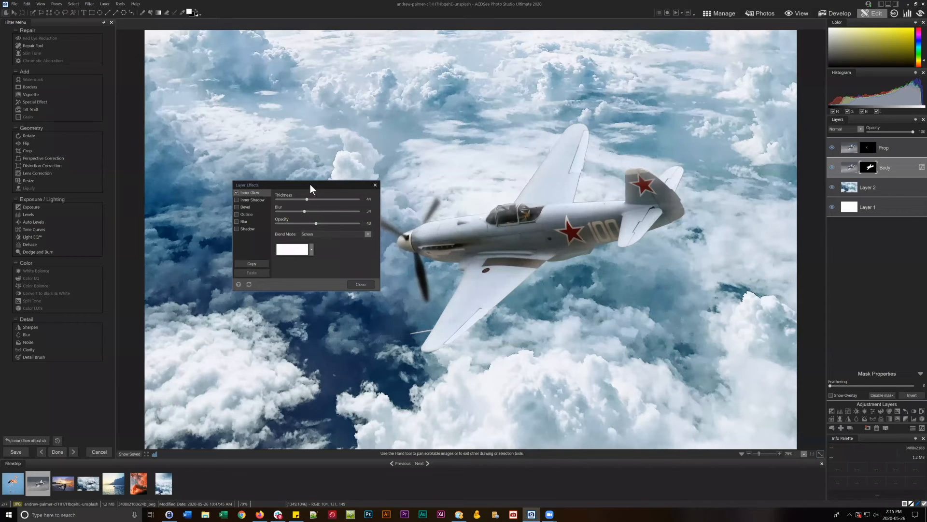
Try the Shadow and Blur effects on the Body layer, turning each one off again.
left_click_drag(310, 184, 275, 130)
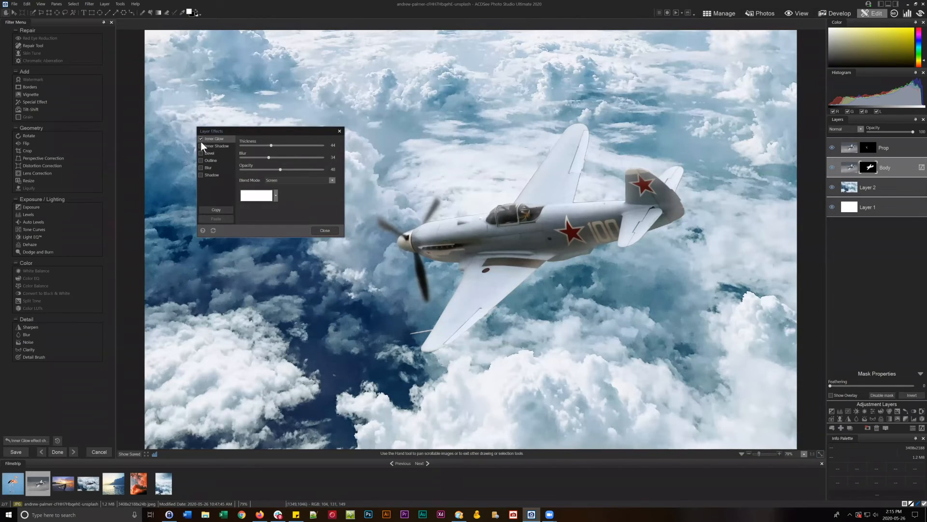
left_click(201, 175)
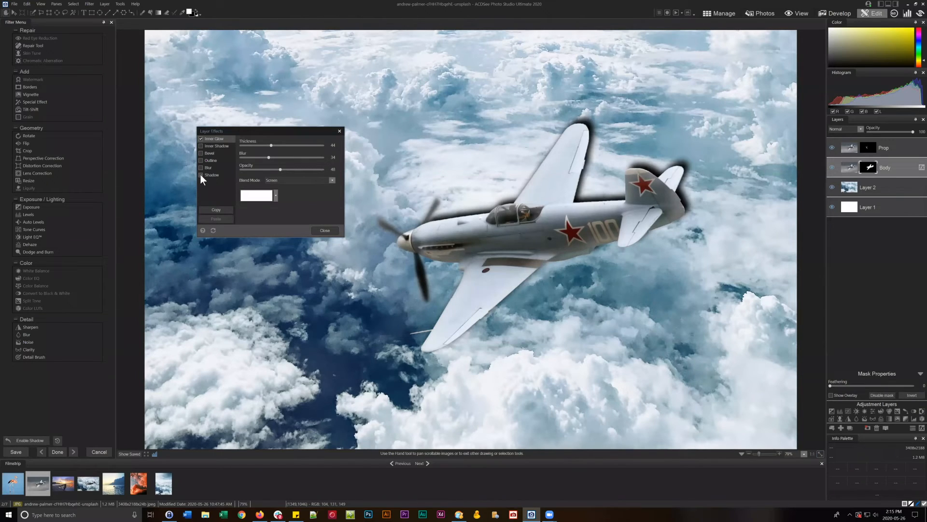
left_click(202, 174)
left_click(200, 167)
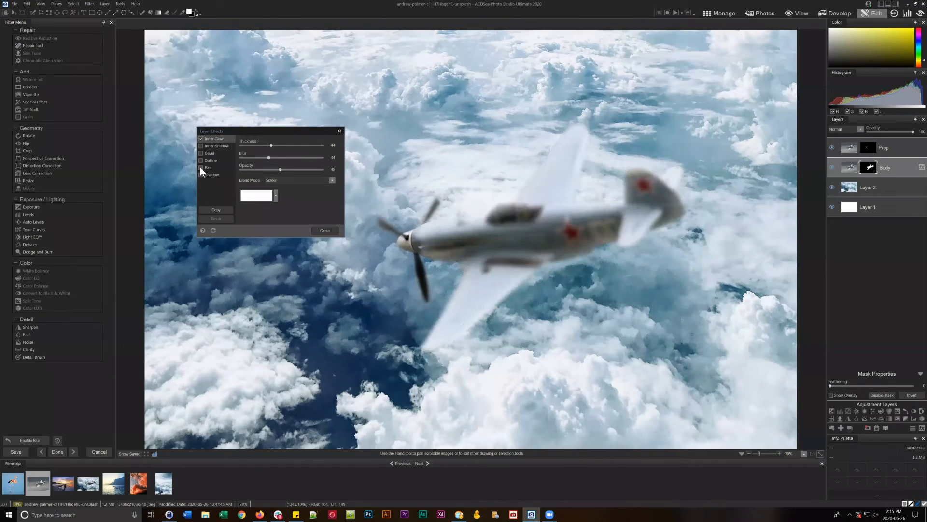
left_click(200, 167)
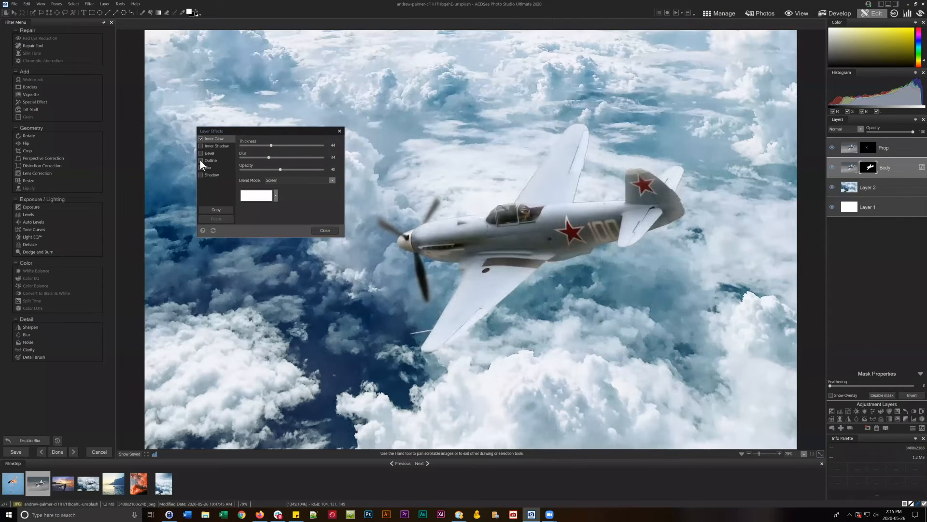
Try an Outline with its thickness reduced to 0 and a Bevel on the Body layer, turning both off again.
left_click(201, 161)
left_click(212, 160)
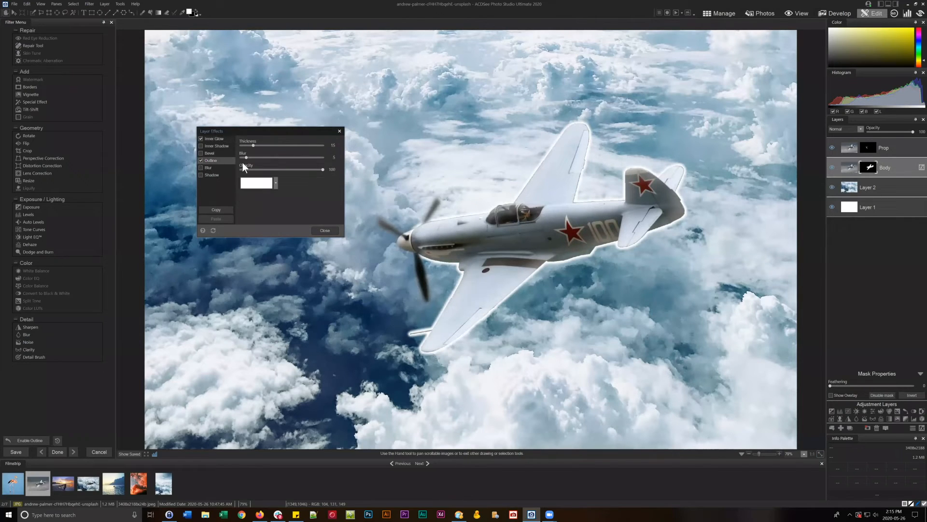
mouse_move(252, 144)
left_mouse_down()
mouse_move(286, 144)
mouse_move(237, 149)
left_mouse_up()
left_click(200, 160)
left_click(200, 154)
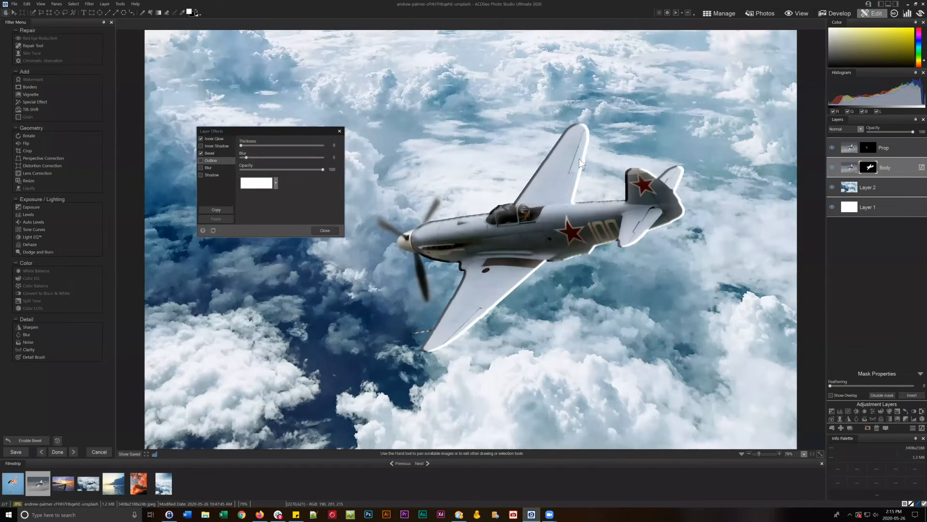
left_click(200, 153)
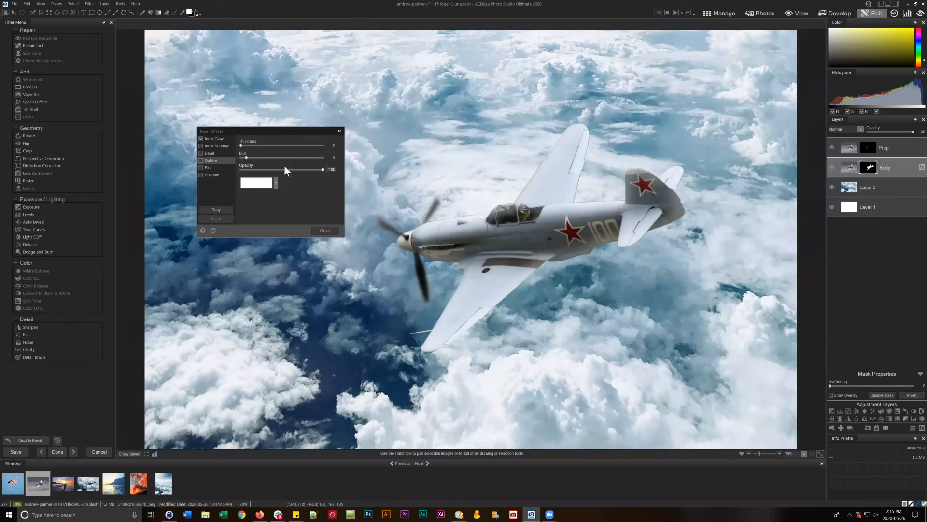
Lower the Body layer's Inner Glow opacity to 45 and close the layer effects.
left_click(212, 139)
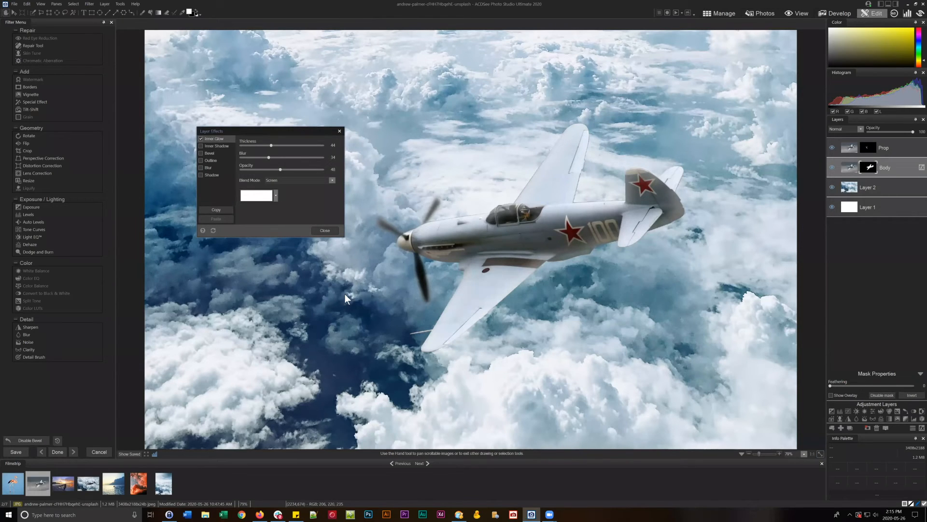
left_click_drag(280, 170, 278, 169)
left_click(323, 230)
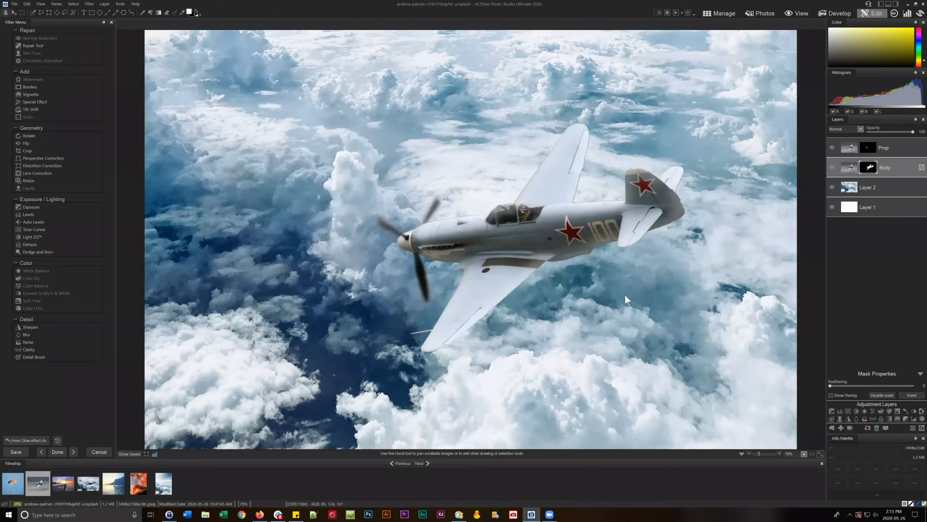
Reopen the Body layer's effects to review the Inner Glow settings, and close them.
left_click(917, 169)
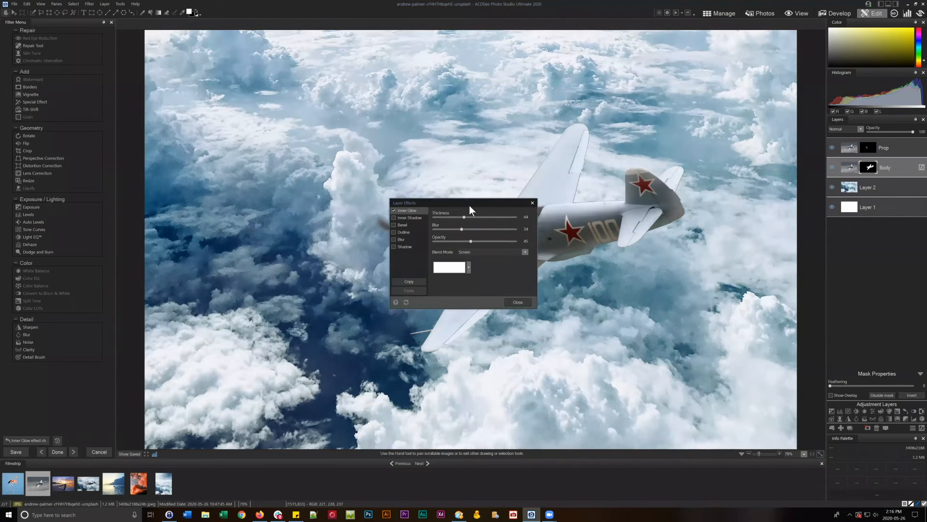
left_click_drag(470, 205, 373, 149)
left_click(436, 146)
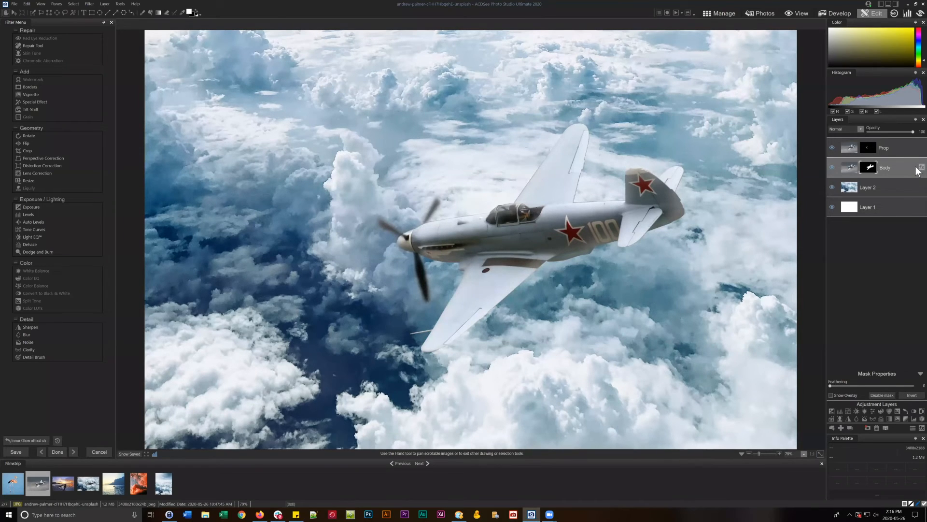
Add a Photo Effect adjustment layer above the Prop layer, keeping its Normal blend mode.
left_click(868, 147)
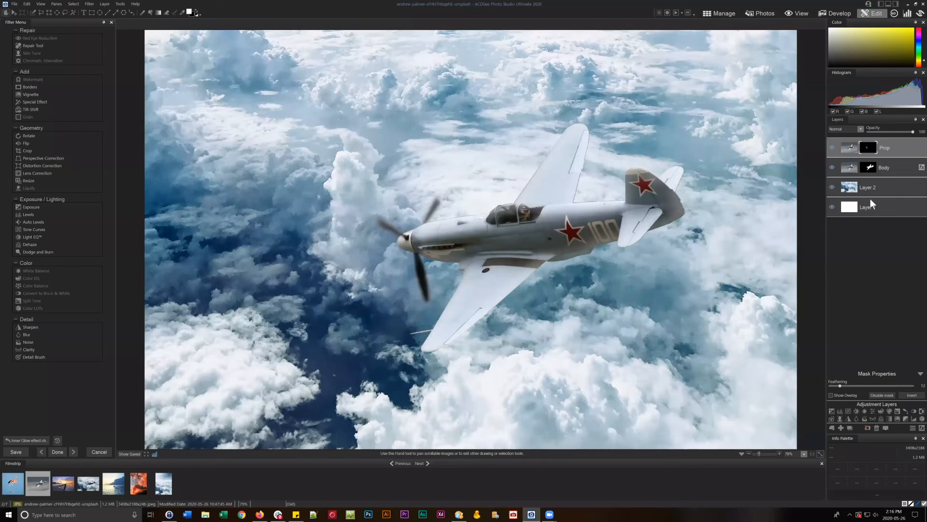
left_click(748, 453)
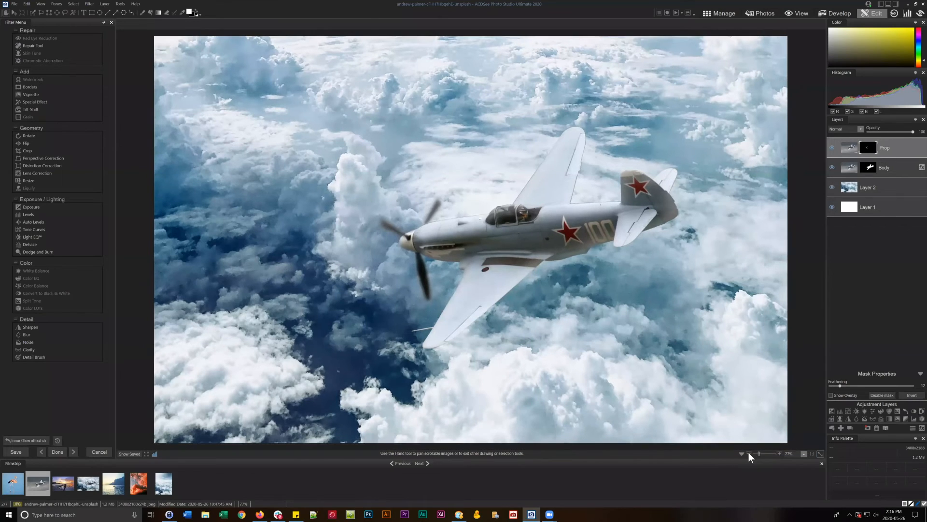
left_click(749, 452)
left_click(749, 452)
left_click(750, 452)
left_click(749, 452)
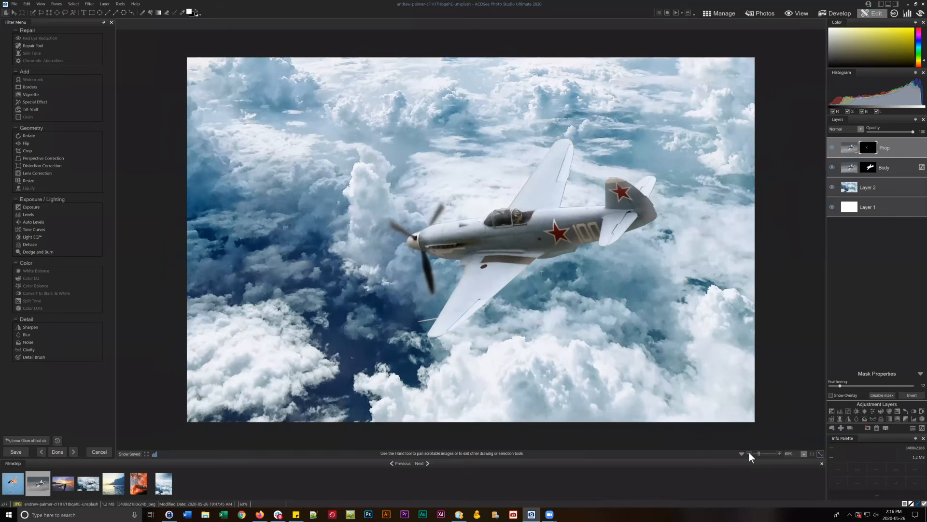
left_click(831, 419)
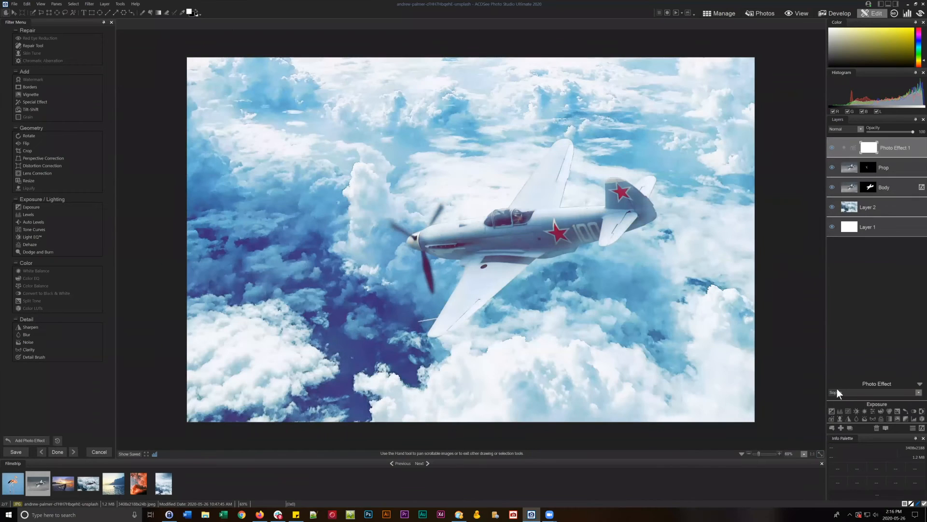
left_click(860, 129)
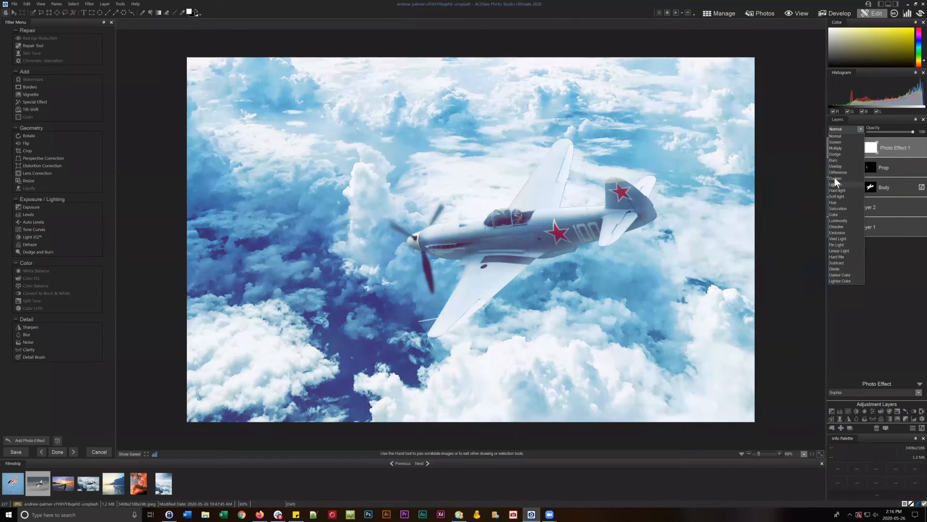
left_click(883, 341)
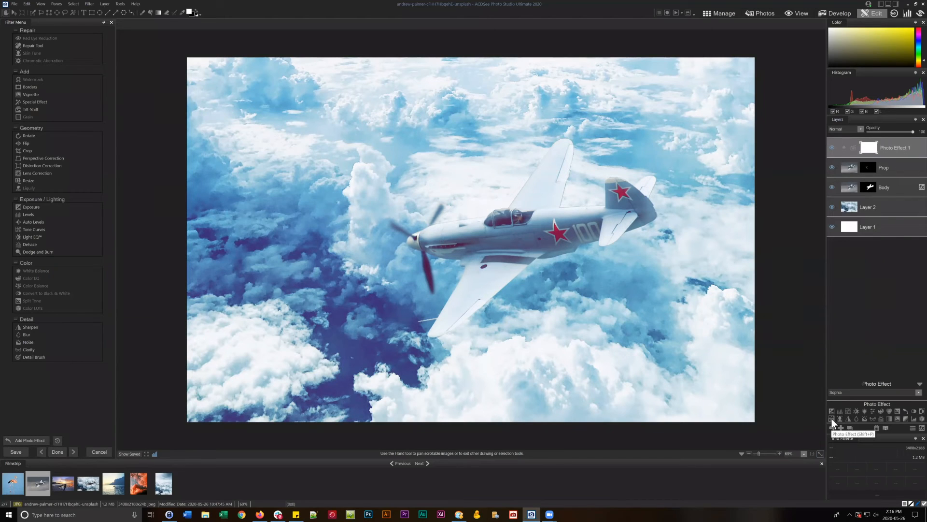
Set the Photo Effect layer to Sepia and lower its opacity to about 32.
left_click(857, 393)
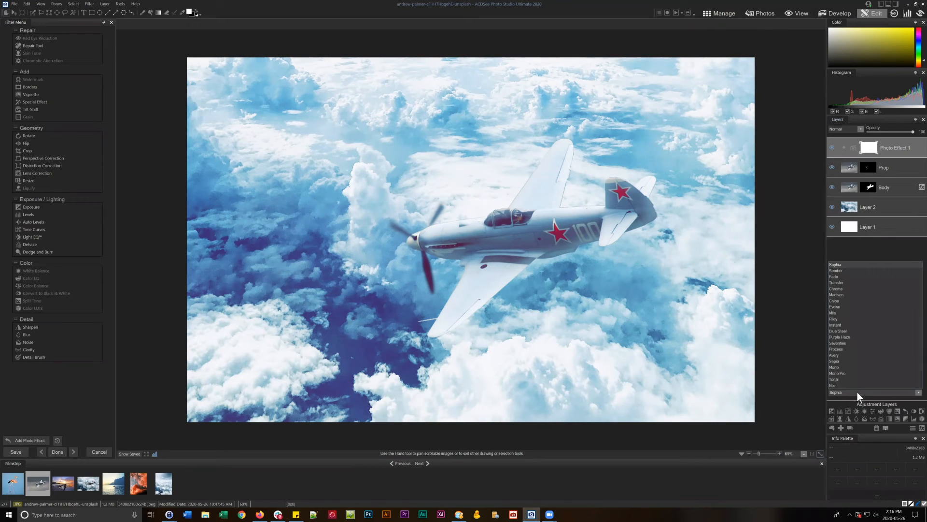
left_click(839, 361)
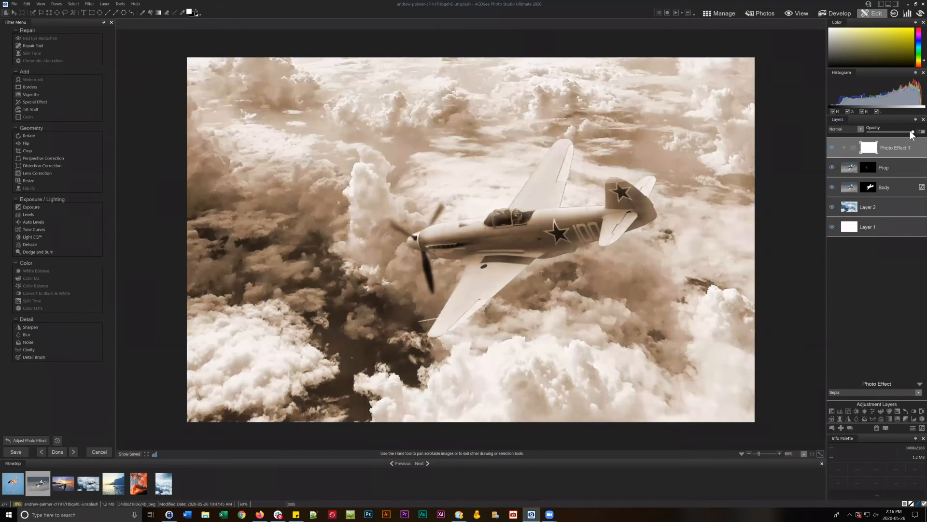
left_click_drag(912, 131, 883, 129)
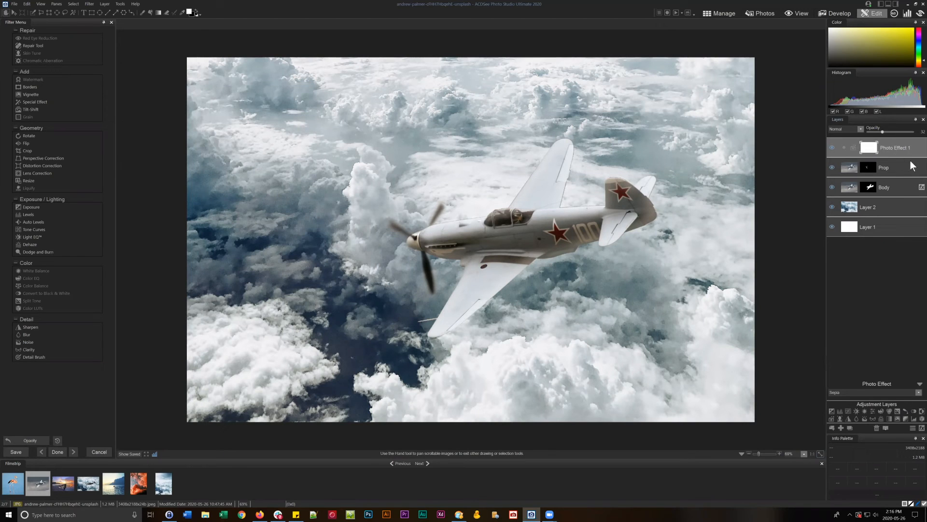
Add a Split Tone adjustment layer with highlights saturation 57 and hue 26, and shadows saturation 60 and hue 212.
left_click(898, 410)
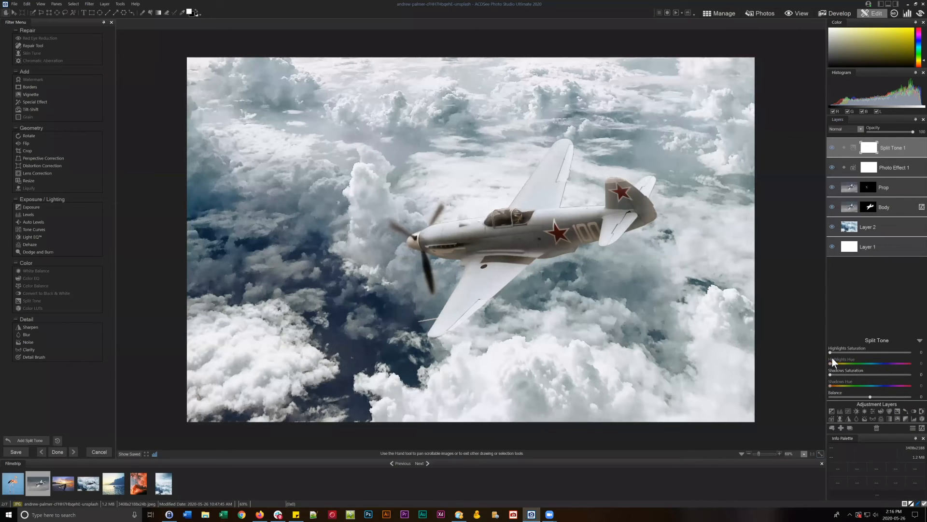
mouse_move(831, 352)
left_mouse_down()
mouse_move(879, 352)
mouse_move(836, 363)
left_mouse_up()
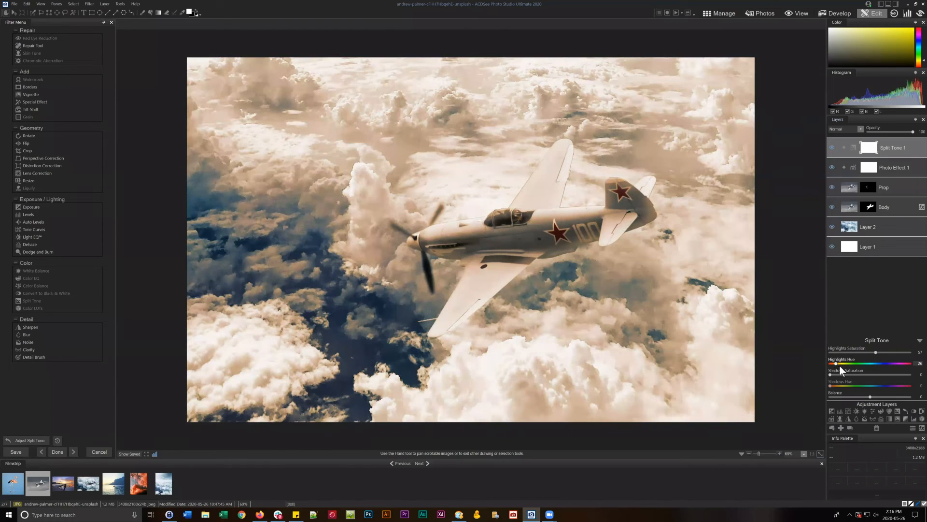
left_click_drag(831, 374, 878, 385)
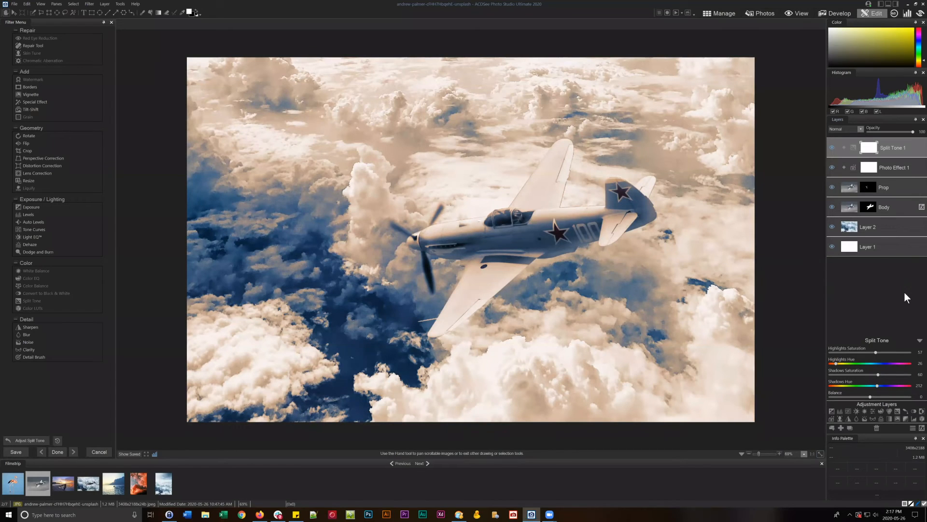
Try the Soft light and Hard light blend modes on the Split Tone layer.
left_click(860, 128)
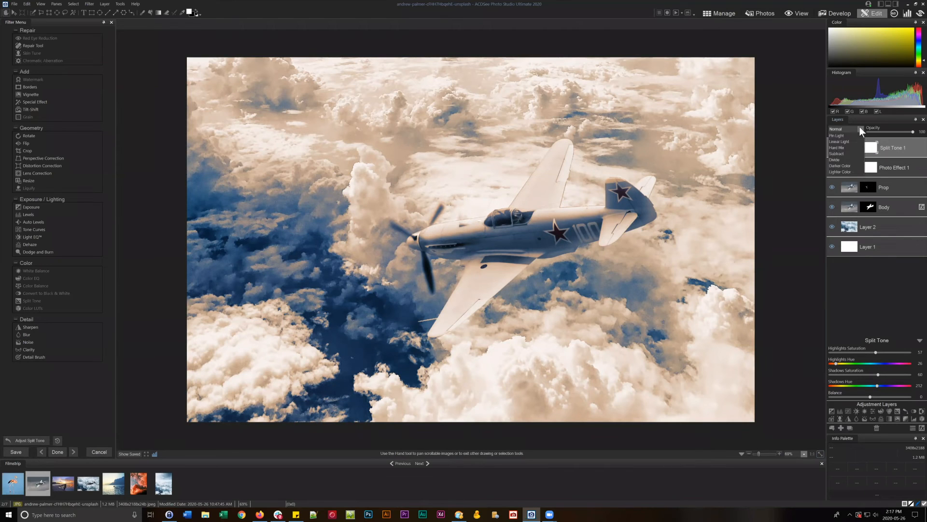
left_click(842, 195)
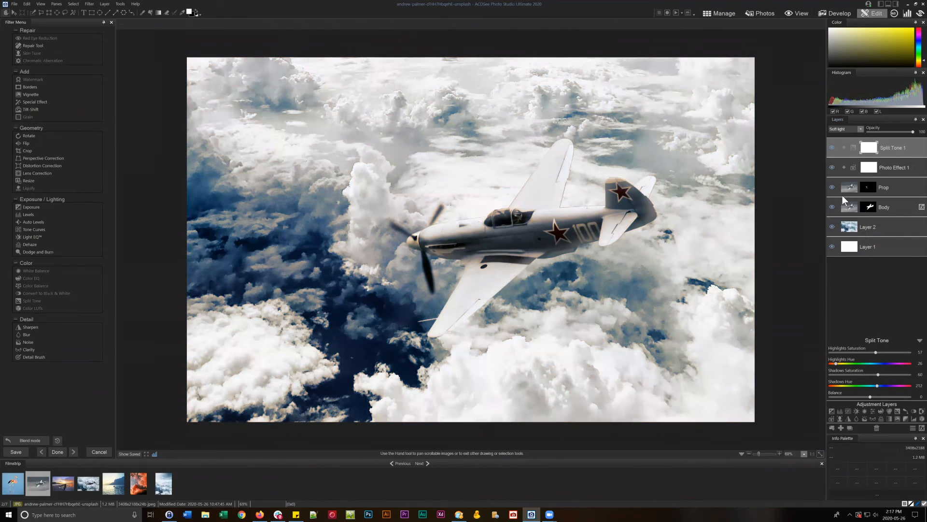
left_click(848, 130)
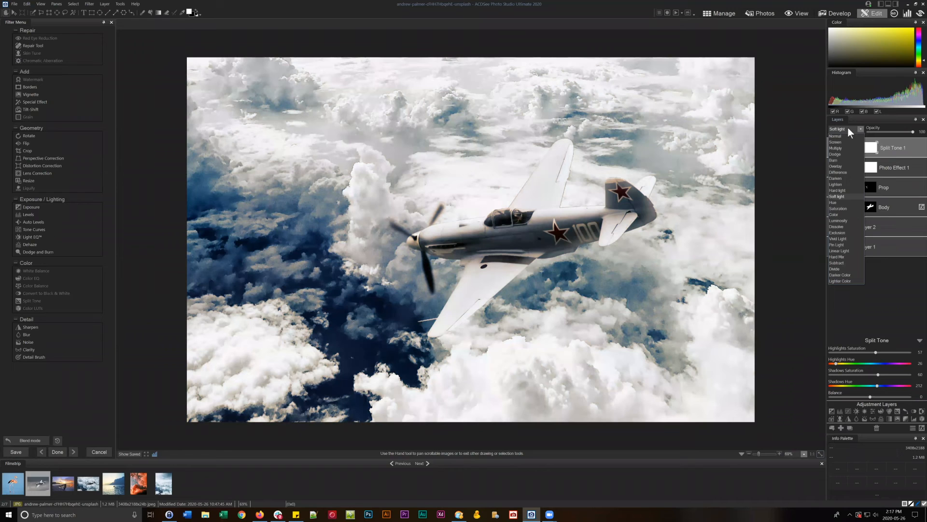
left_click(839, 190)
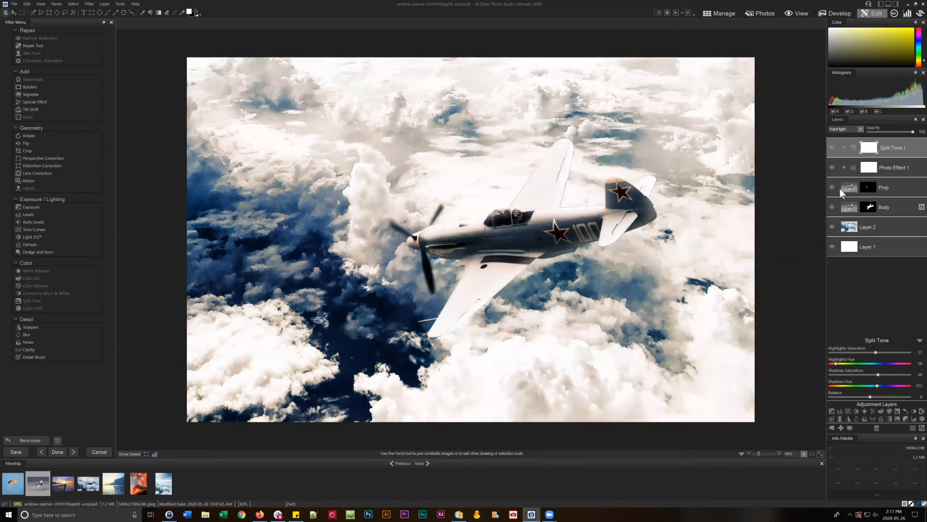
Set the Split Tone layer's blend mode to Luminosity and toggle its visibility to compare the result.
left_click(858, 129)
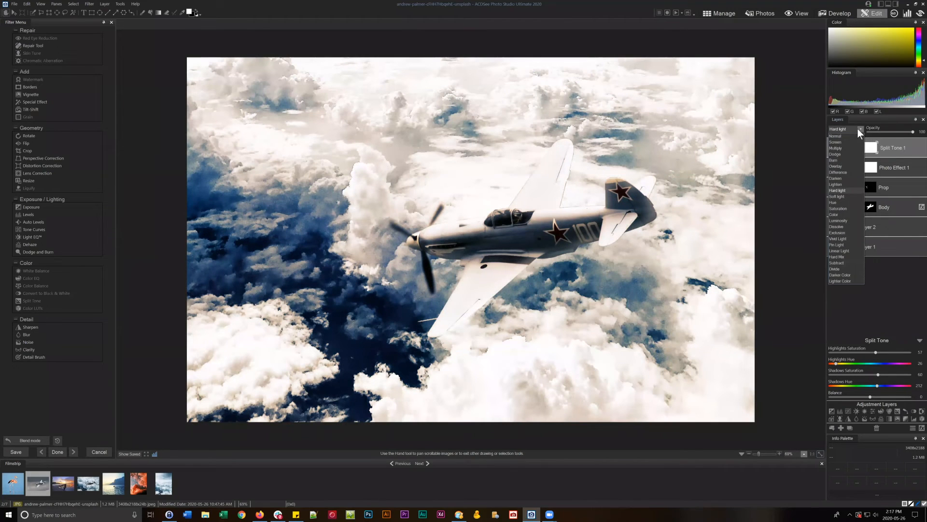
left_click(840, 220)
left_click(833, 148)
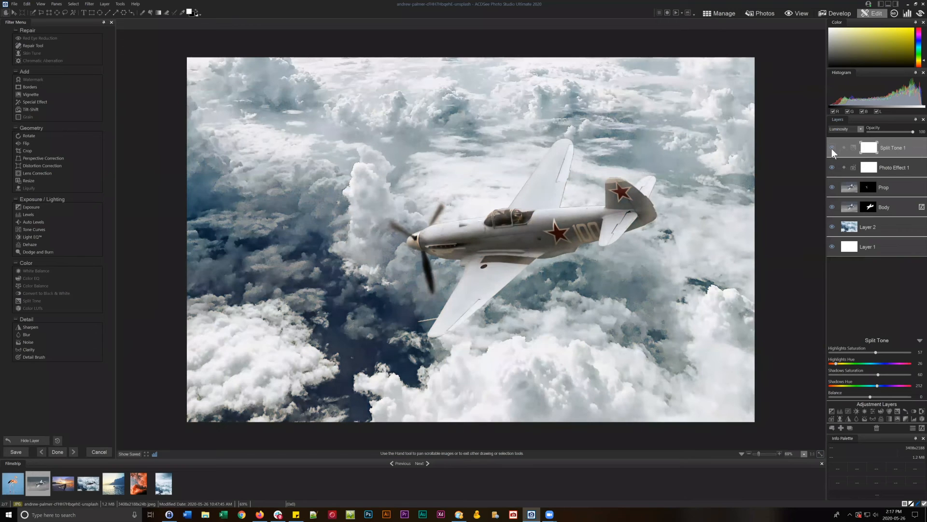
left_click(831, 149)
Try the Pin Light, Multiply, Soft light and Luminosity blend modes on the Split Tone layer.
left_click(845, 130)
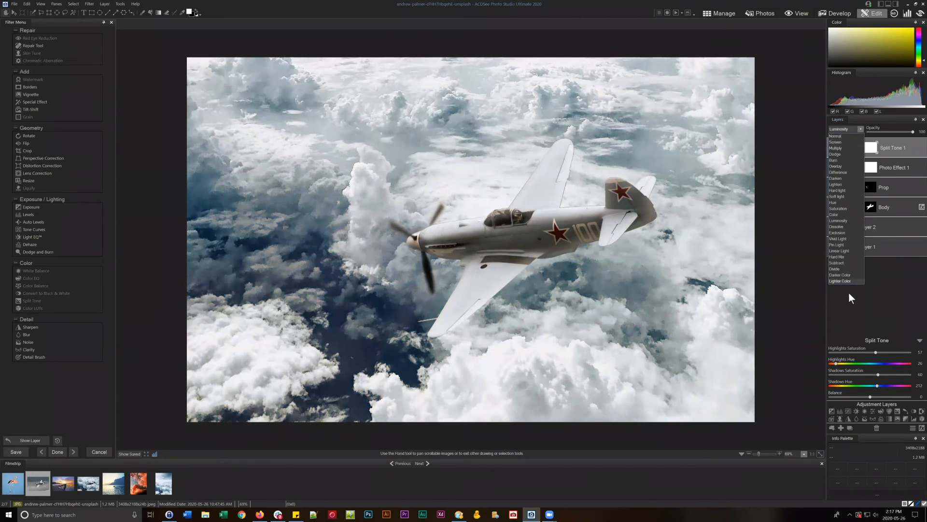
left_click(839, 245)
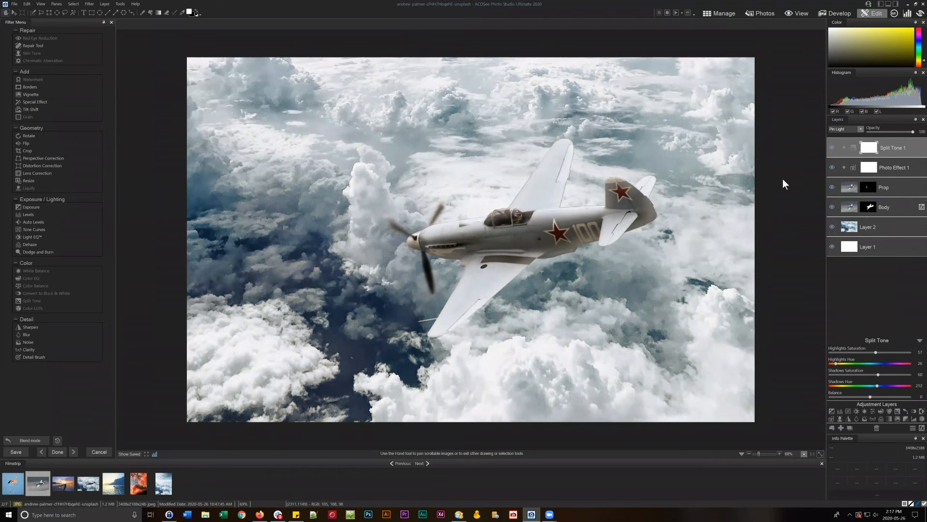
left_click(845, 129)
left_click(839, 147)
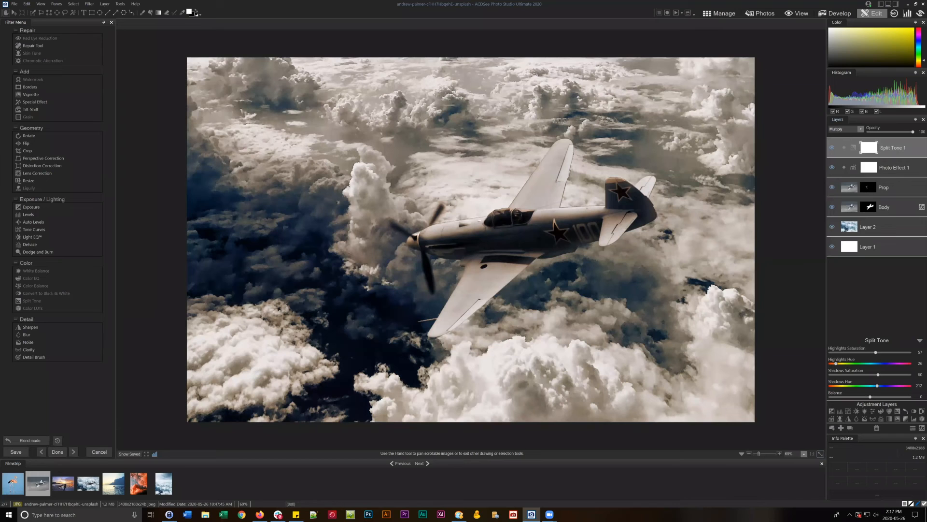
left_click(858, 129)
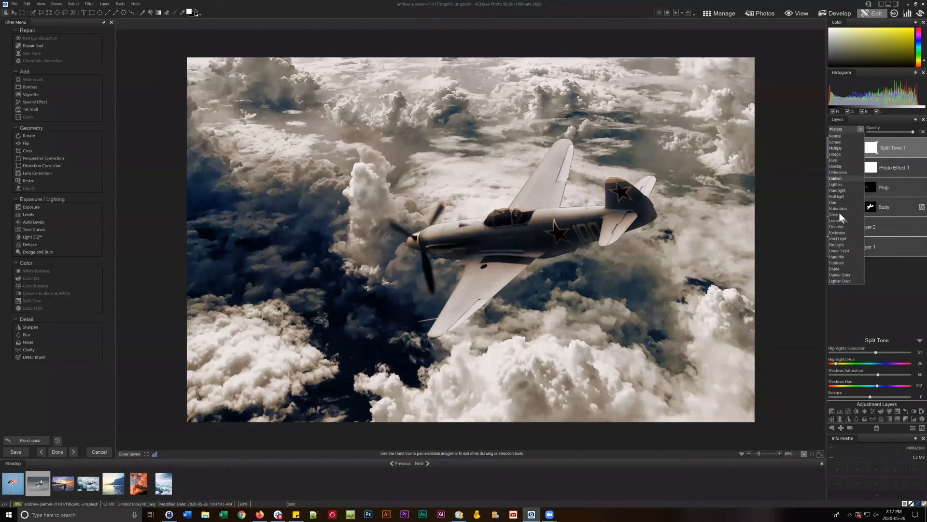
left_click(837, 196)
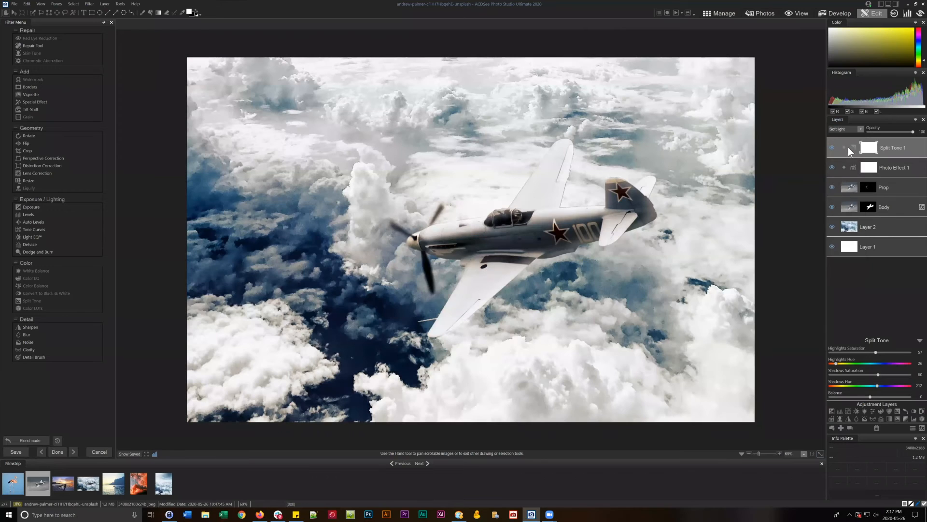
left_click(850, 129)
left_click(842, 220)
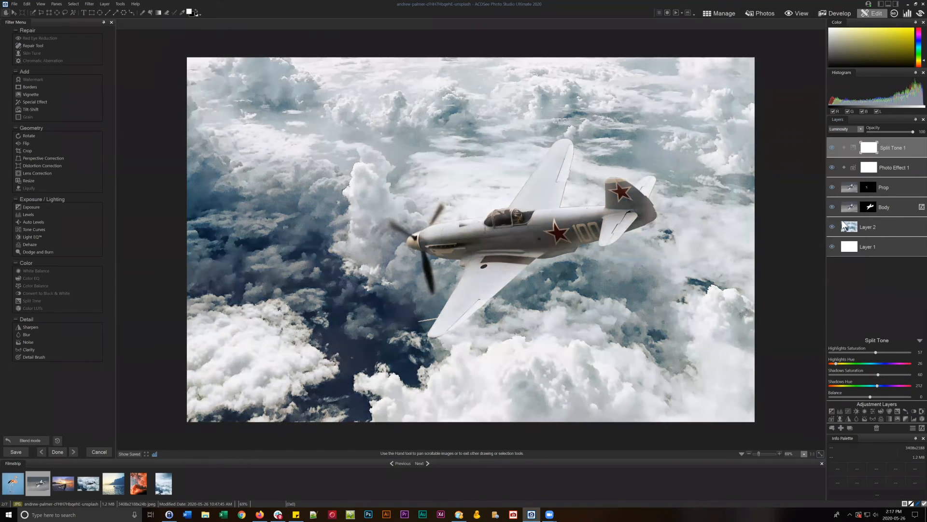
Compare Soft light at opacity 45 on the Split Tone layer, settle on Hard light and lower its opacity to about 35.
left_click(845, 128)
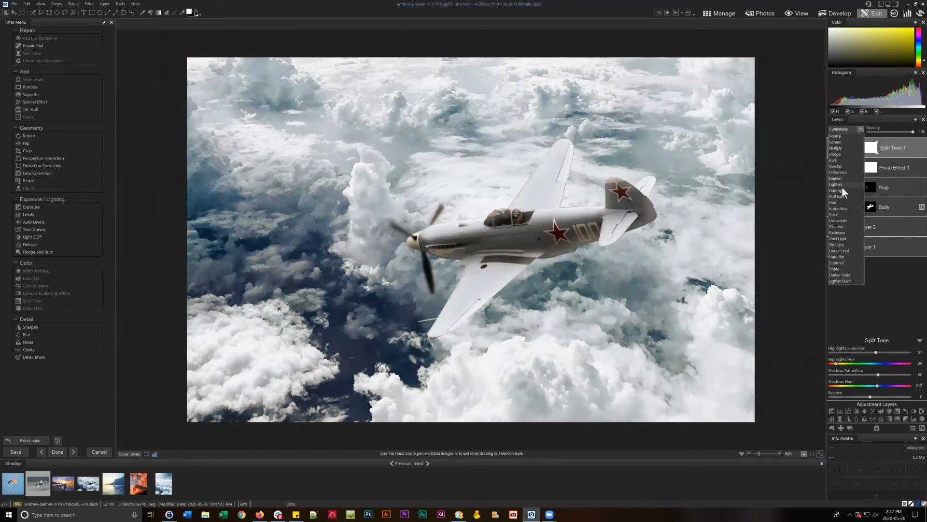
left_click(842, 196)
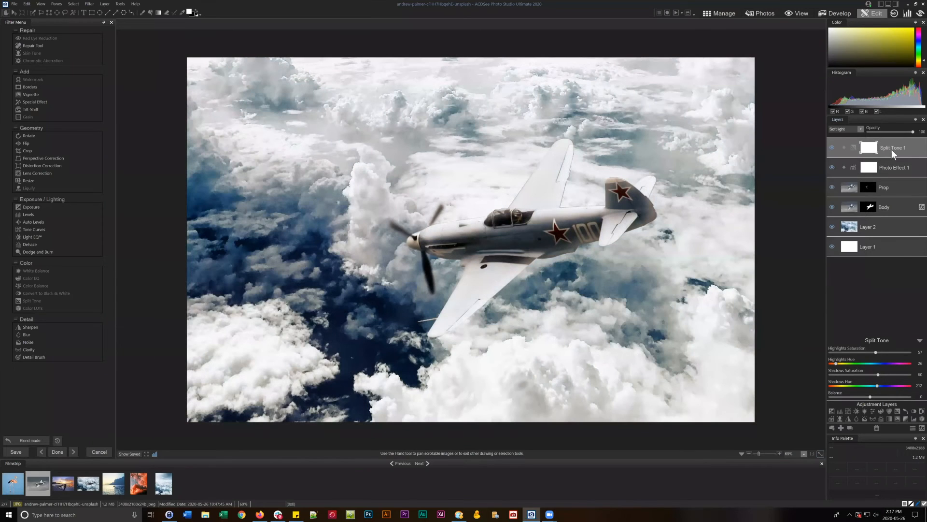
left_click_drag(912, 131, 893, 131)
left_click(857, 129)
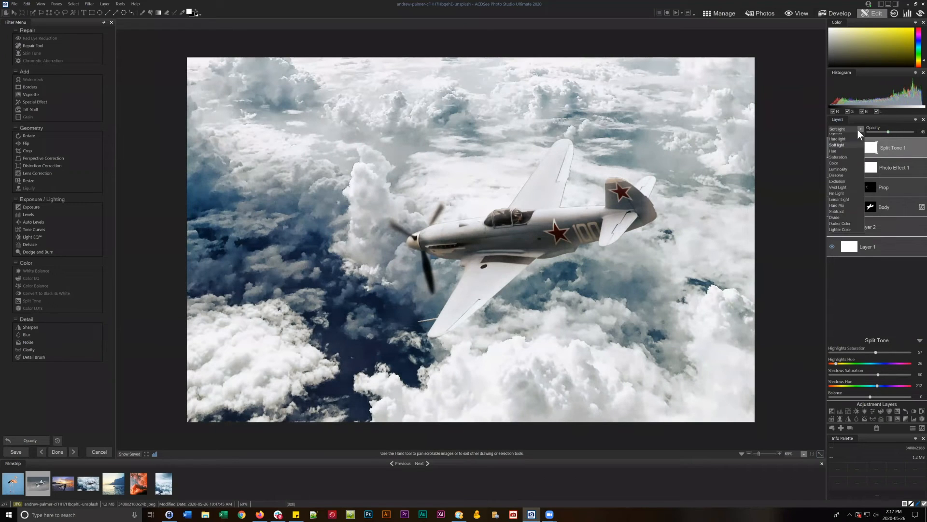
left_click(844, 189)
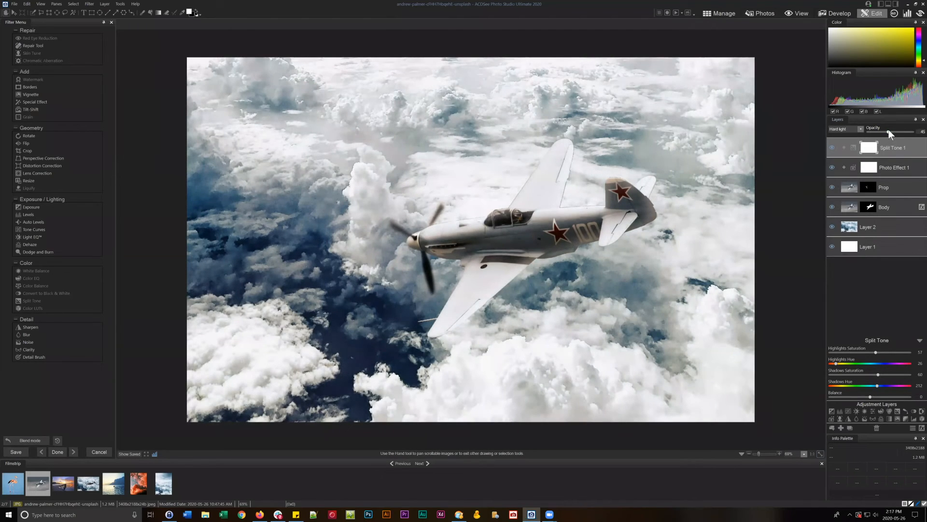
left_click_drag(888, 129, 883, 131)
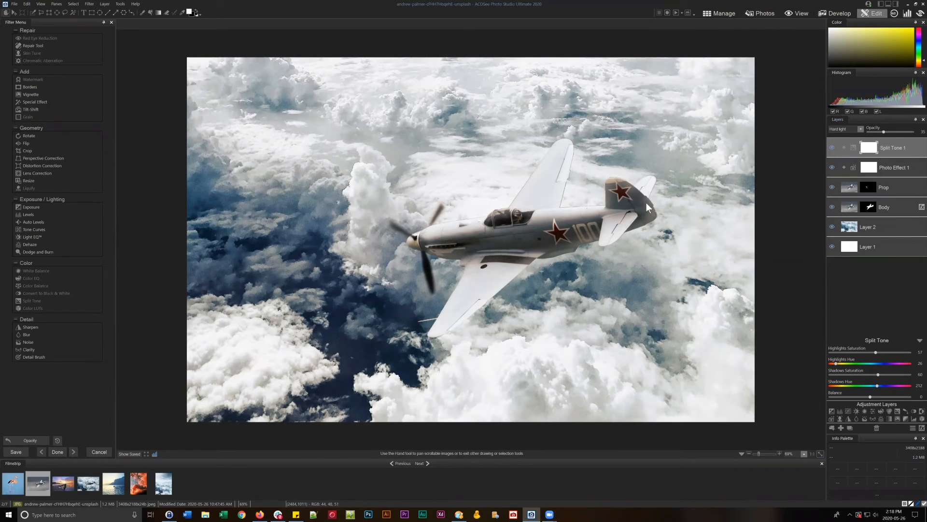
Add a Vignette adjustment layer above the Split Tone layer and lower its opacity to about 39.
left_click(897, 419)
left_click_drag(913, 131, 885, 131)
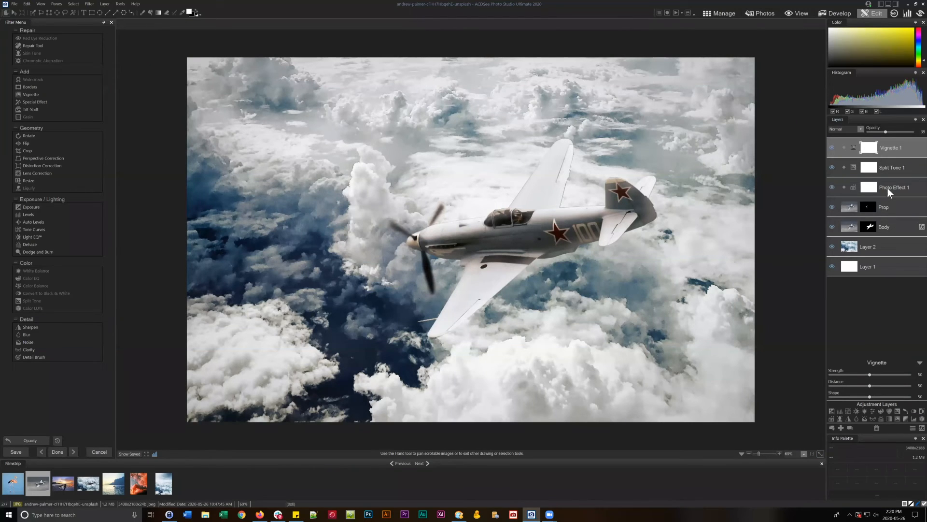
Add a Shadow layer effect to the Body layer with blur 25, distance 25 and opacity 25.
left_click(899, 232)
left_click(922, 227)
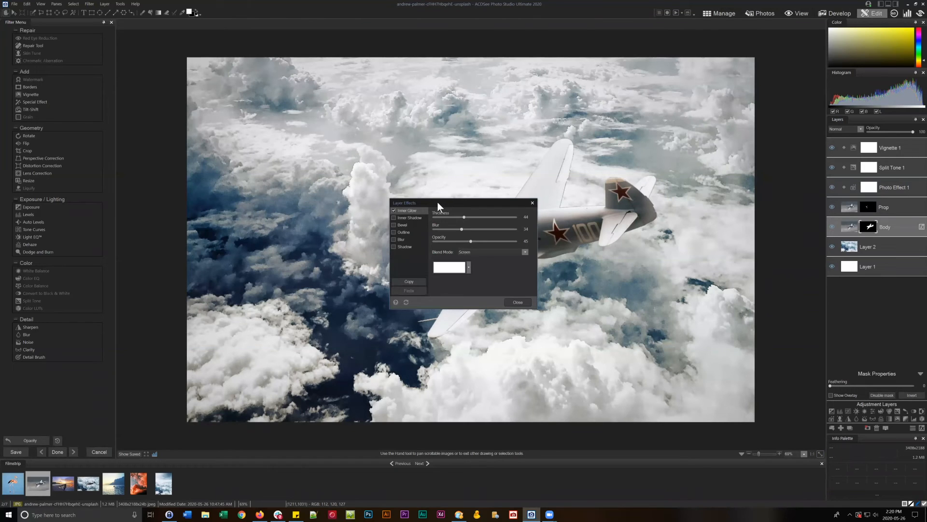
left_click_drag(438, 202, 291, 198)
left_click(247, 241)
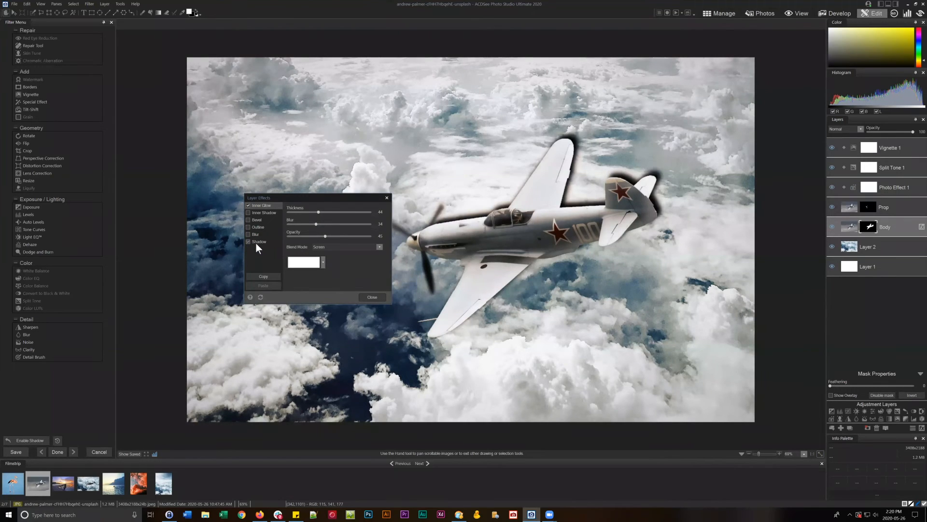
left_click(257, 241)
left_click_drag(368, 235, 311, 237)
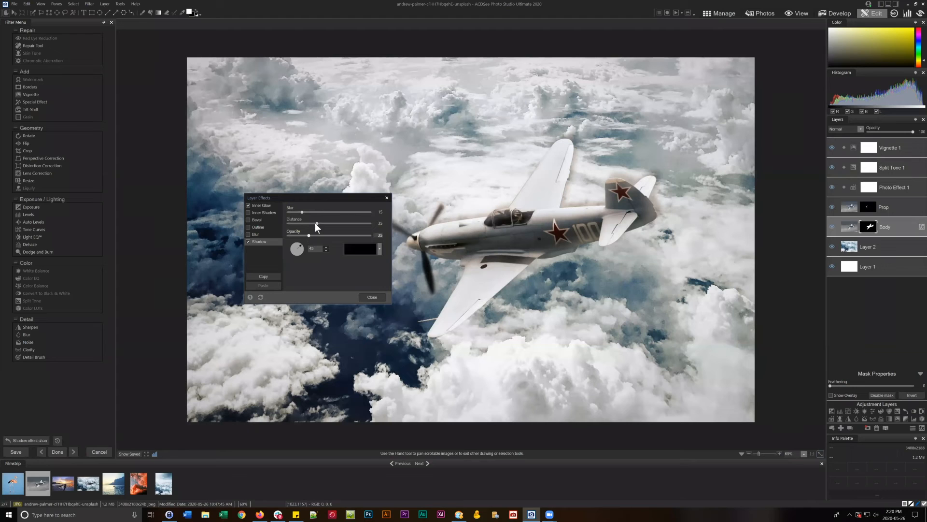
left_click_drag(303, 213, 315, 222)
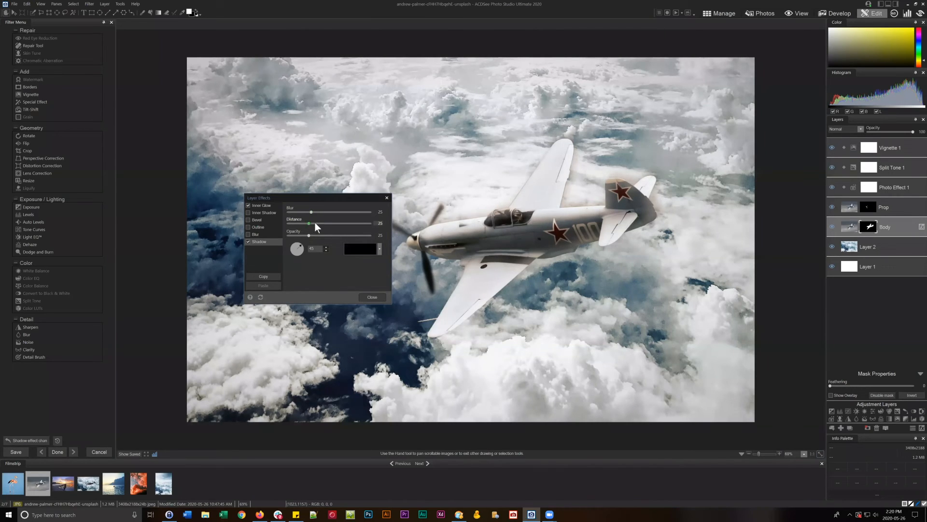
left_click(367, 297)
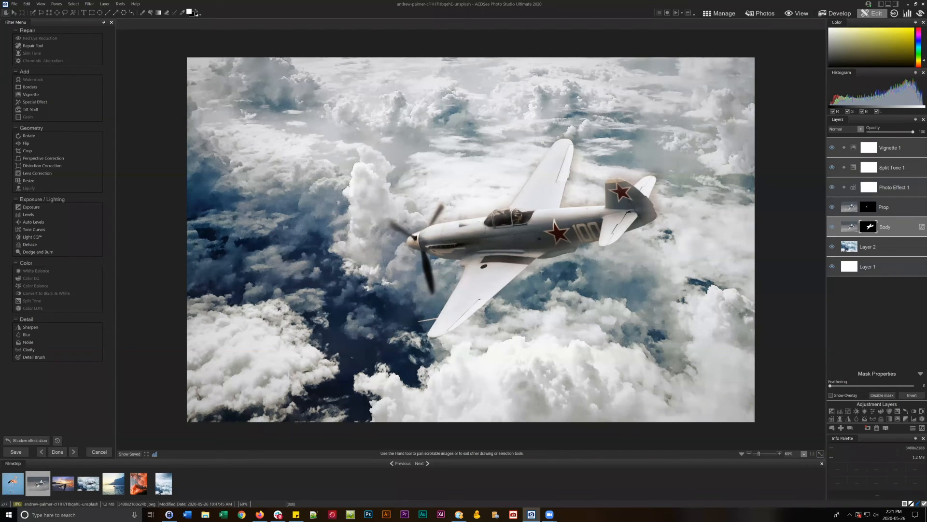
Switch to the flamingo photo, discarding the changes to the airplane composite.
left_click(18, 487)
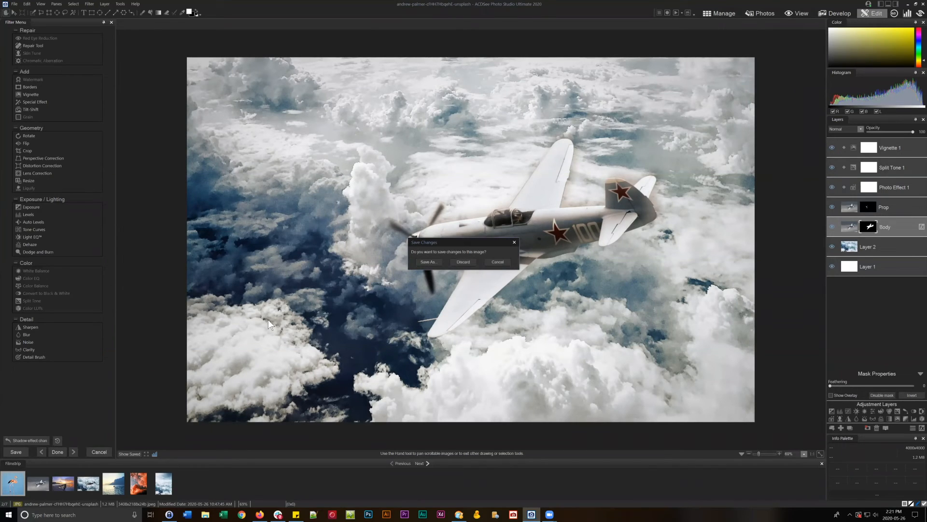
left_click(463, 262)
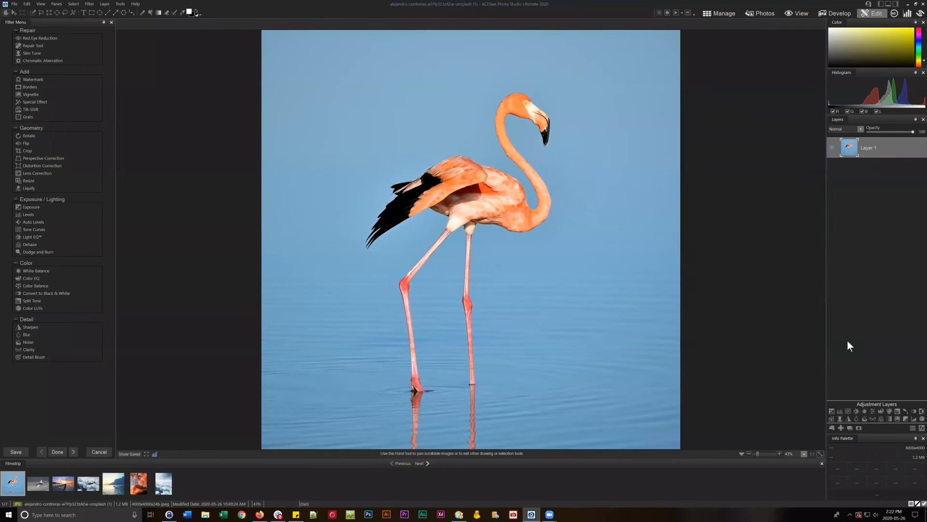
Add a Split Tone adjustment layer to the flamingo photo with highlights saturation 100, highlights hue 260 and shadows saturation 100.
left_click(897, 409)
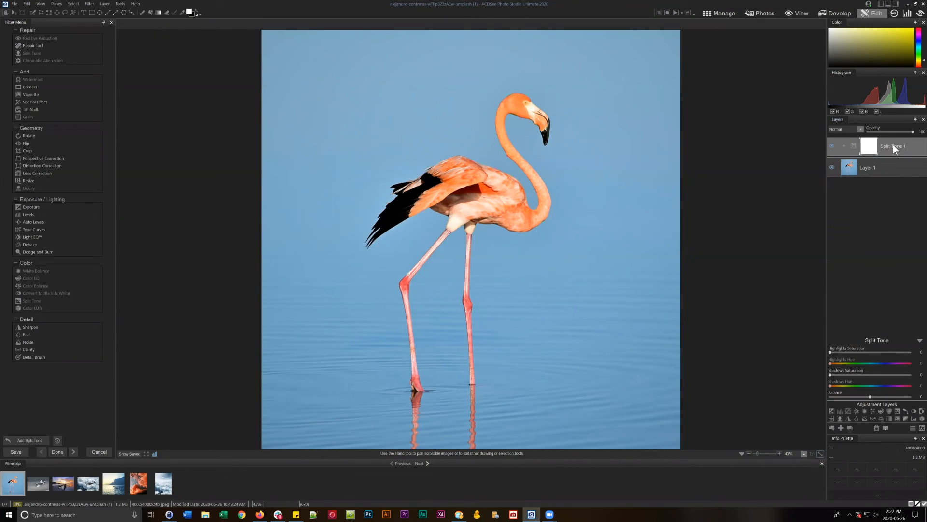
left_click_drag(830, 352, 911, 352)
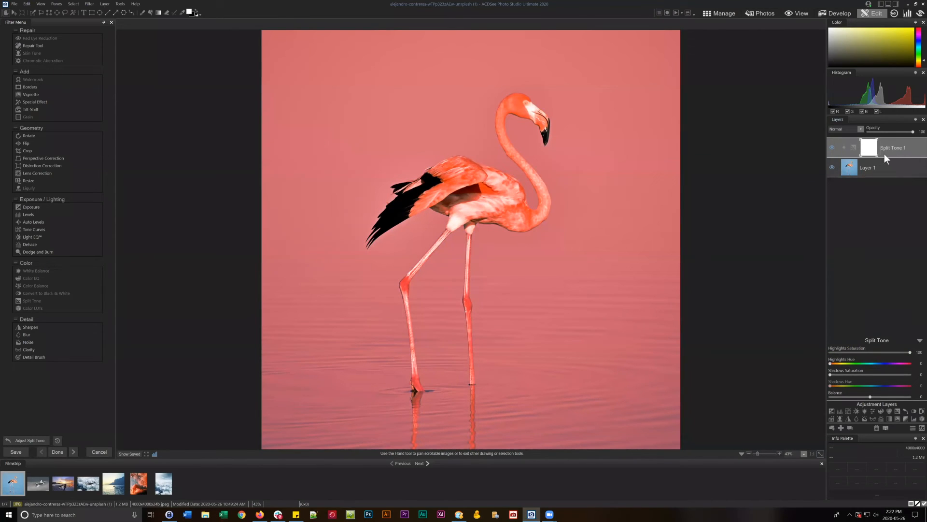
left_click_drag(831, 374, 910, 375)
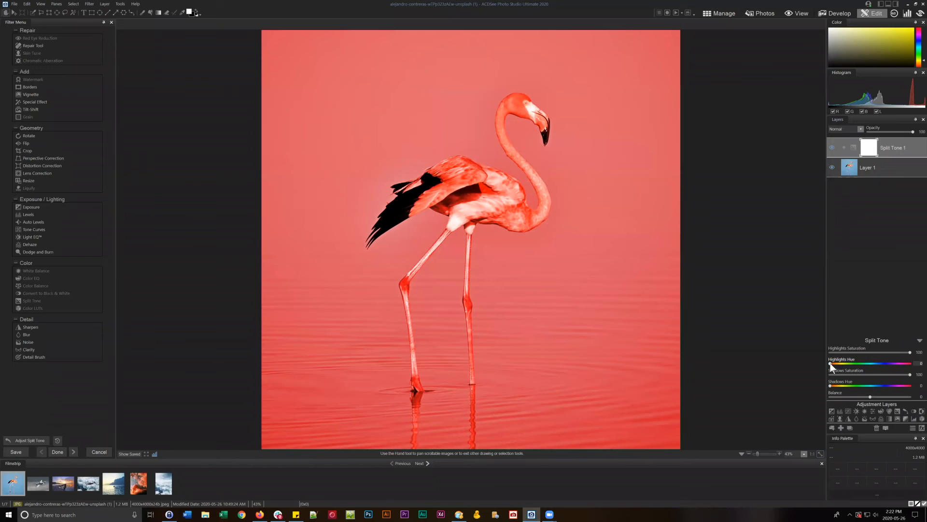
mouse_move(910, 352)
left_mouse_down()
mouse_move(805, 355)
mouse_move(910, 352)
left_mouse_up()
left_click_drag(831, 364, 888, 364)
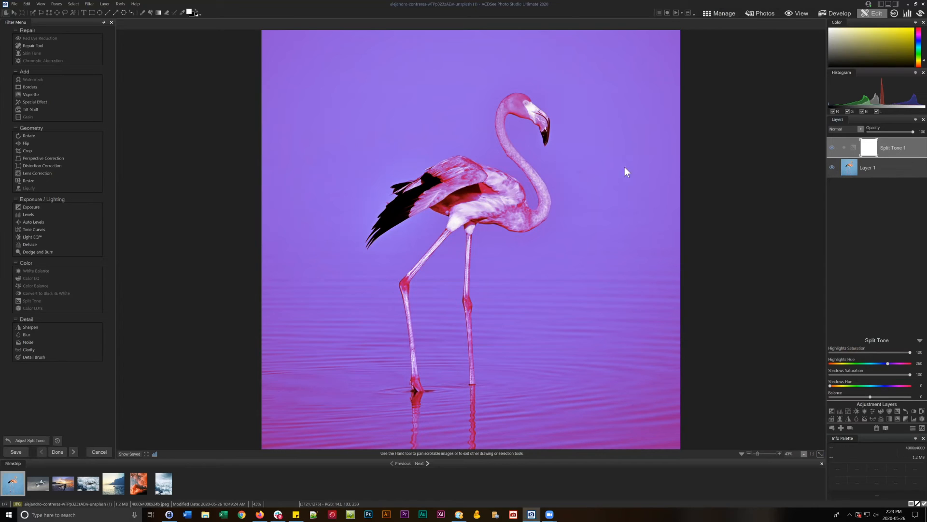
left_click(73, 4)
left_click(111, 52)
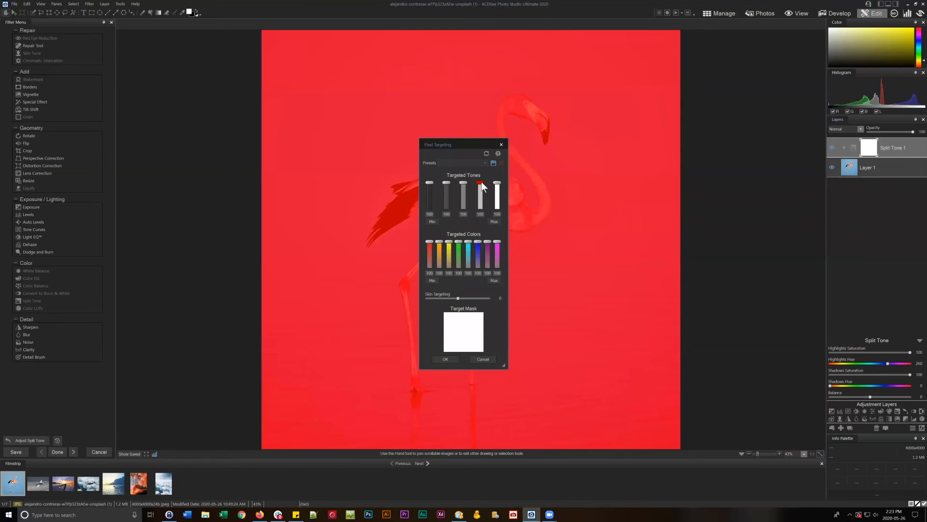
left_click(447, 183)
left_click_drag(453, 248, 437, 91)
left_click(502, 145)
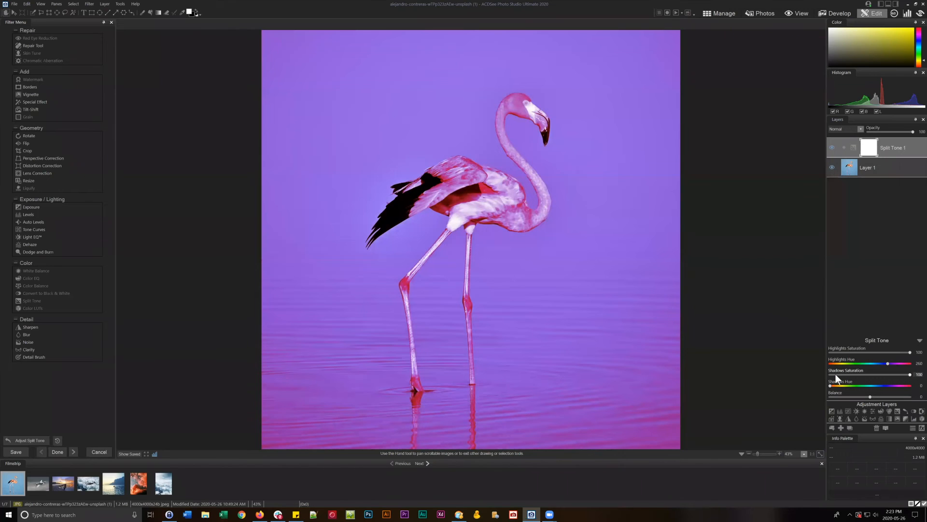
Set the Split Tone highlights to saturation 54 and hue 177, the shadows hue to 291, and the layer opacity to about 43.
left_click_drag(830, 386, 876, 384)
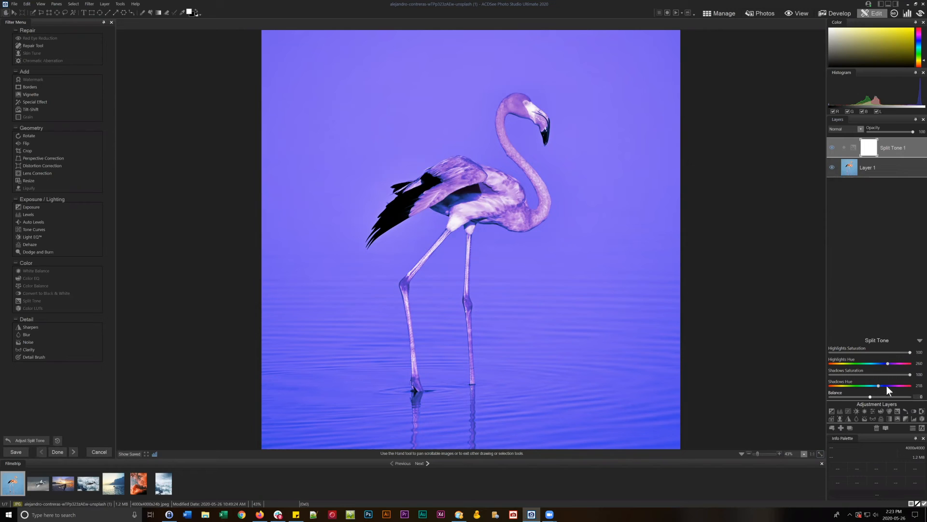
mouse_move(888, 362)
left_mouse_down()
mouse_move(863, 364)
mouse_move(872, 366)
left_mouse_up()
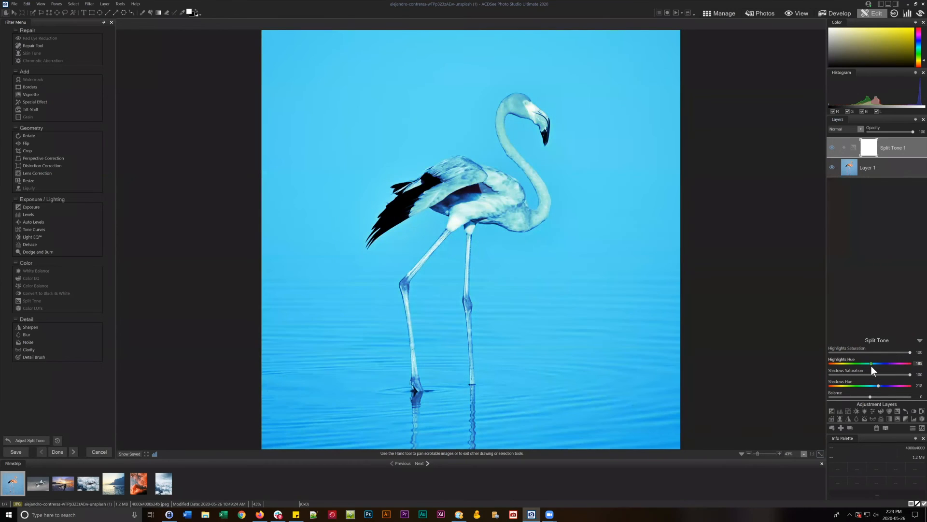
left_click(873, 353)
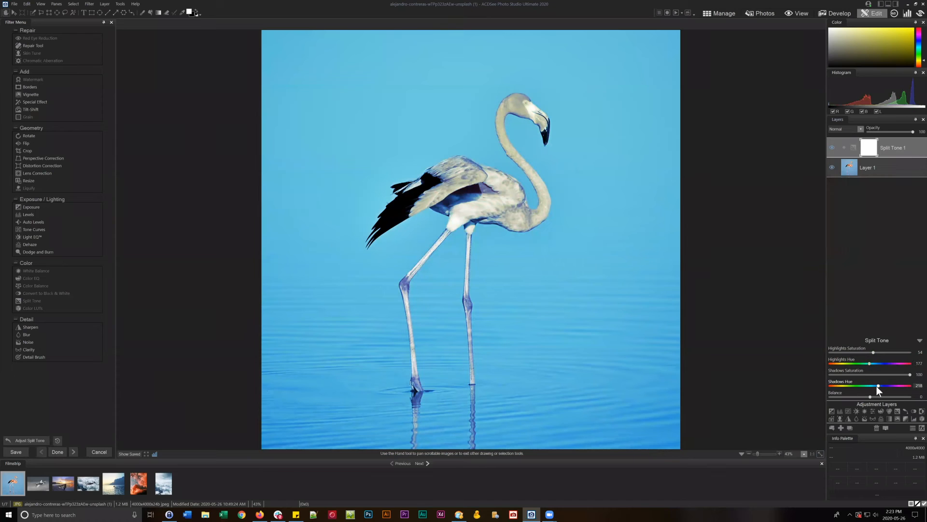
mouse_move(894, 385)
left_mouse_down()
mouse_move(915, 389)
mouse_move(895, 387)
left_mouse_up()
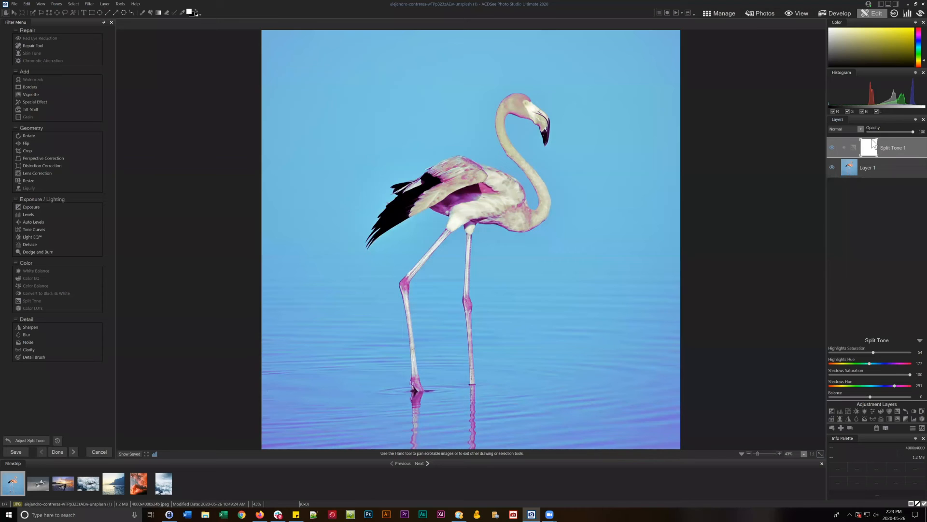
mouse_move(891, 131)
left_mouse_down()
mouse_move(880, 132)
mouse_move(908, 132)
mouse_move(827, 140)
mouse_move(906, 139)
mouse_move(883, 128)
left_mouse_up()
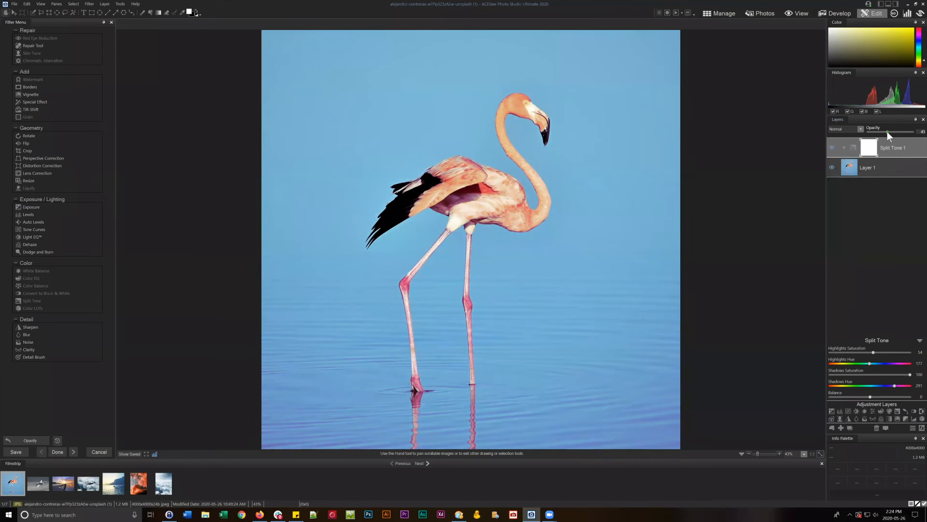
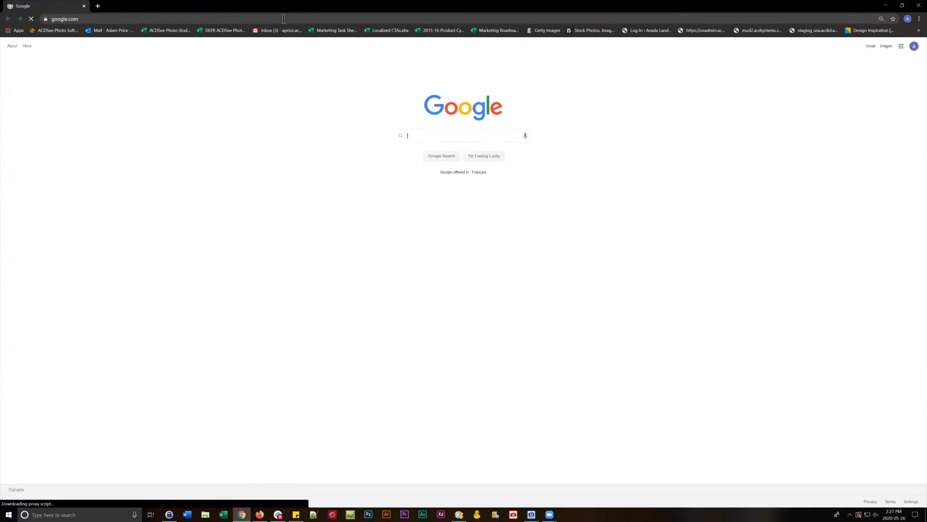
Open the ACDSee website in the browser and browse the Photo Studio Ultimate 2020 product page.
left_click(56, 31)
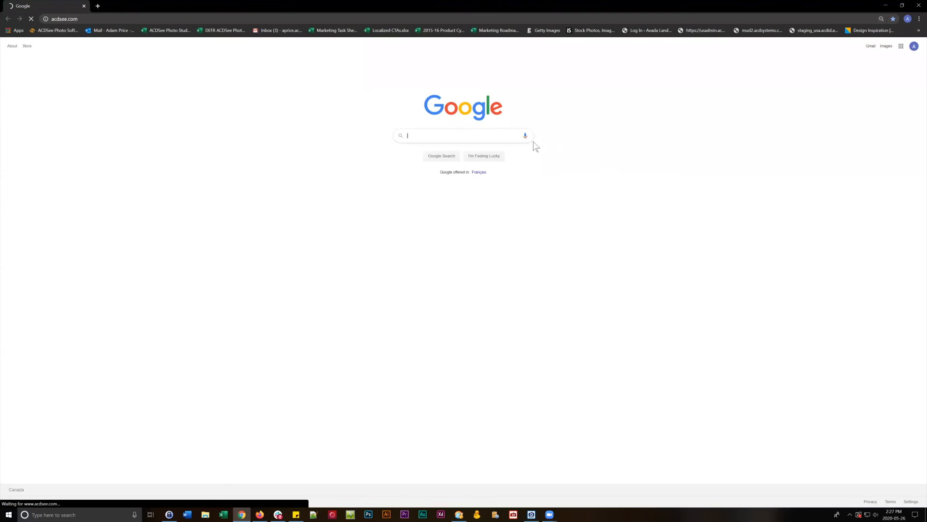
mouse_move(429, 68)
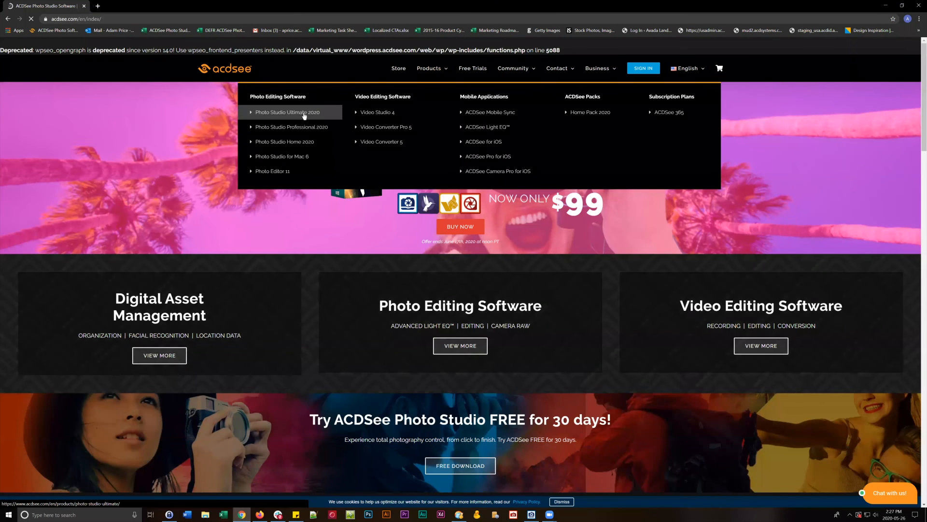
left_click(304, 114)
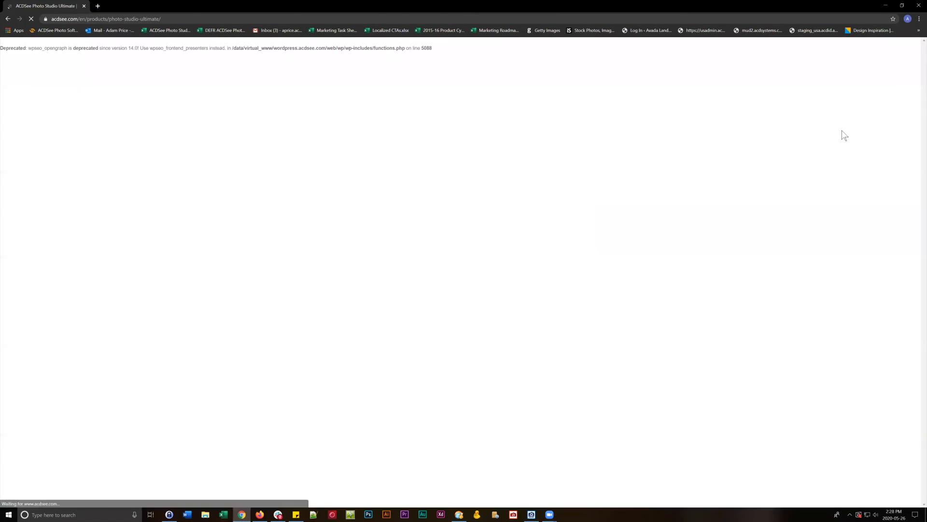
scroll(741, 127, "down", 7)
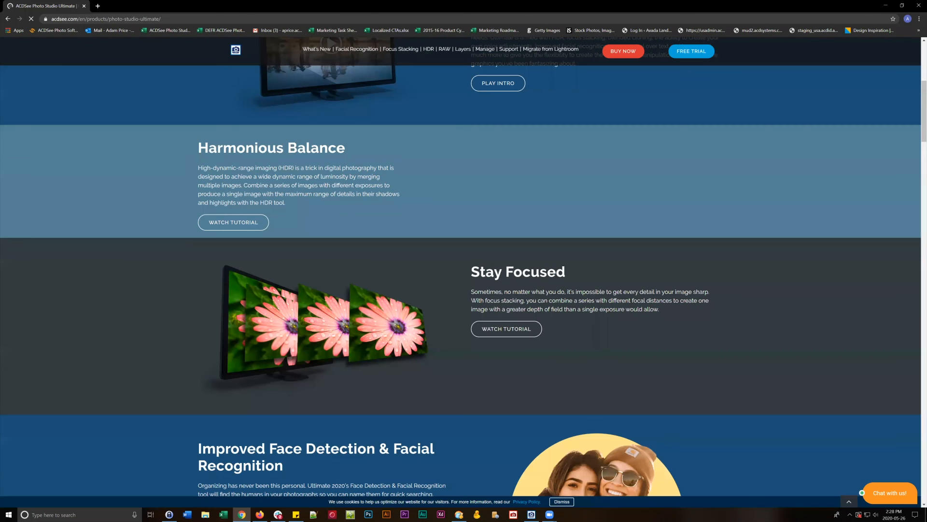
Open the User Guide PDF from the product page's documentation links, skim through its pages and close it.
left_click_drag(921, 99, 916, 434)
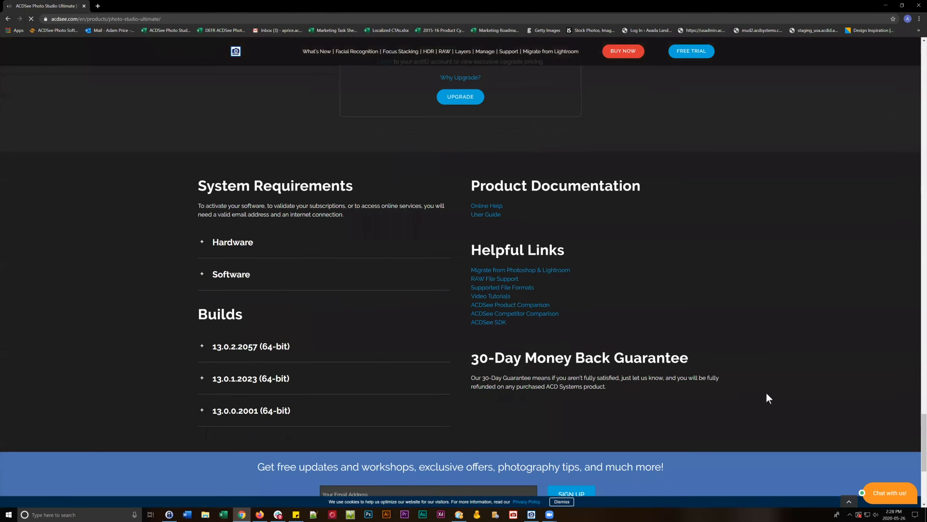
left_click(491, 215)
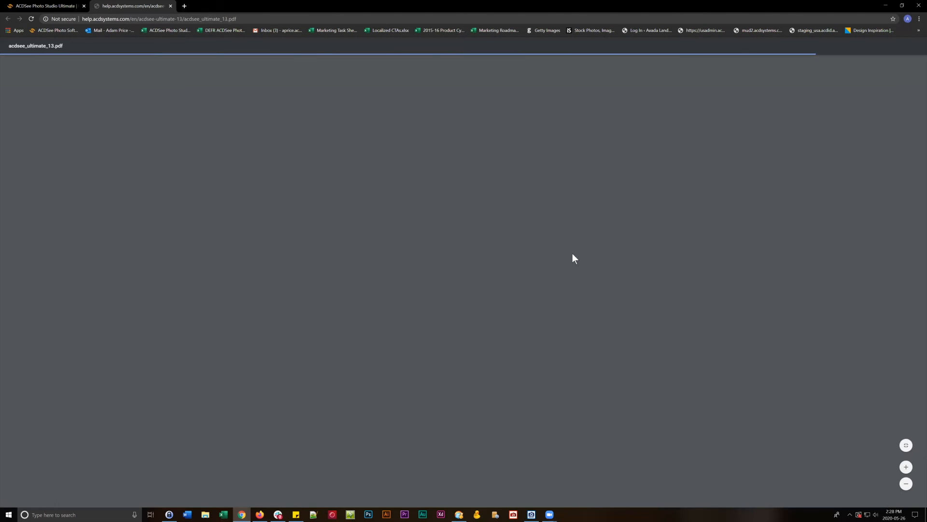
scroll(910, 62, "down", 5)
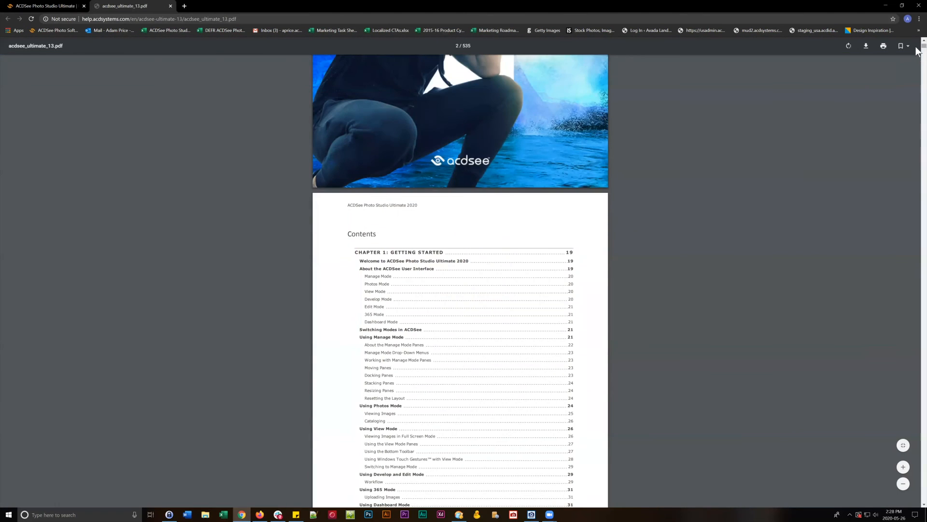
left_click_drag(913, 61, 919, 429)
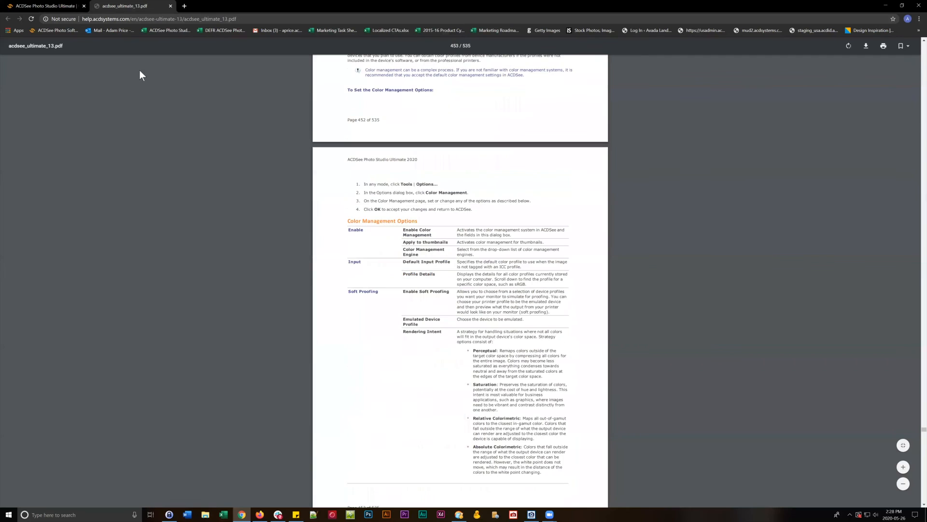
left_click(170, 6)
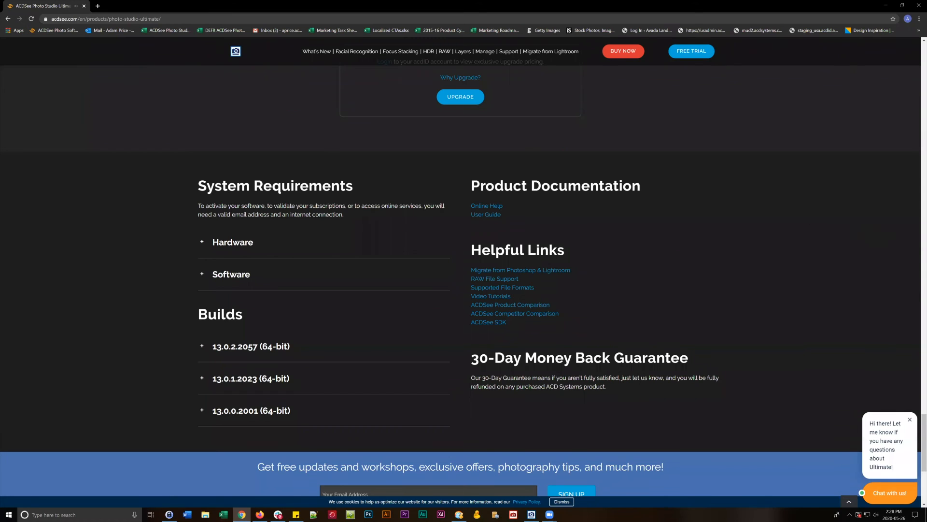
Switch back to ACDSee Photo Studio, leave the flamingo edit for Manage mode and open the Face Detection folder.
key("alt+Tab")
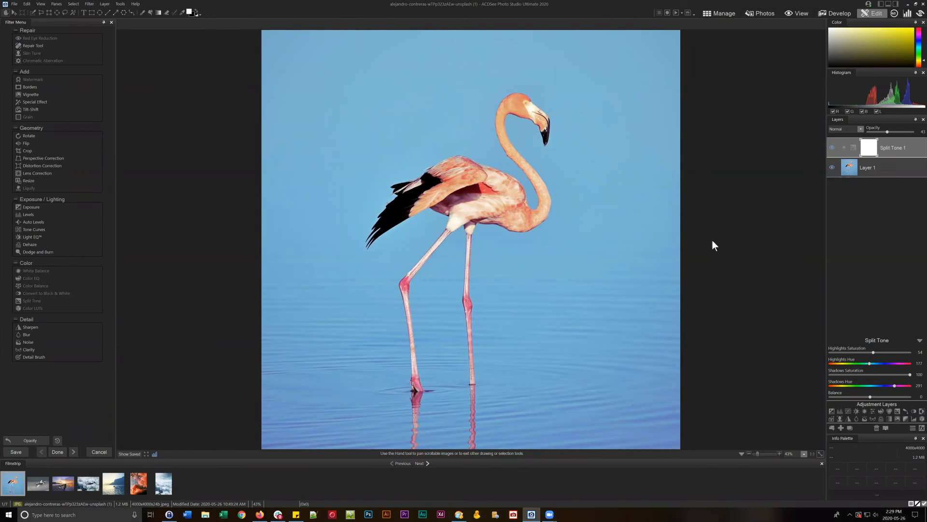
left_click(722, 13)
left_click(462, 262)
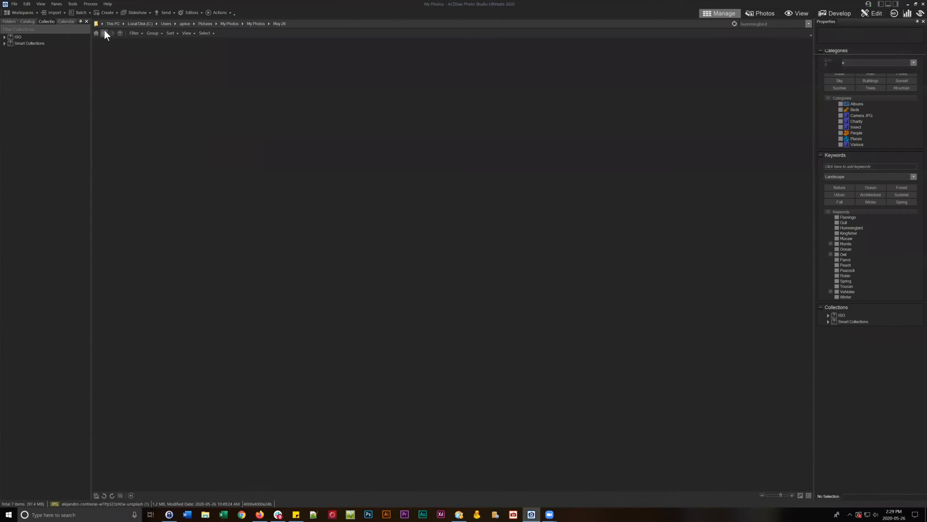
left_click(104, 31)
double_click(636, 150)
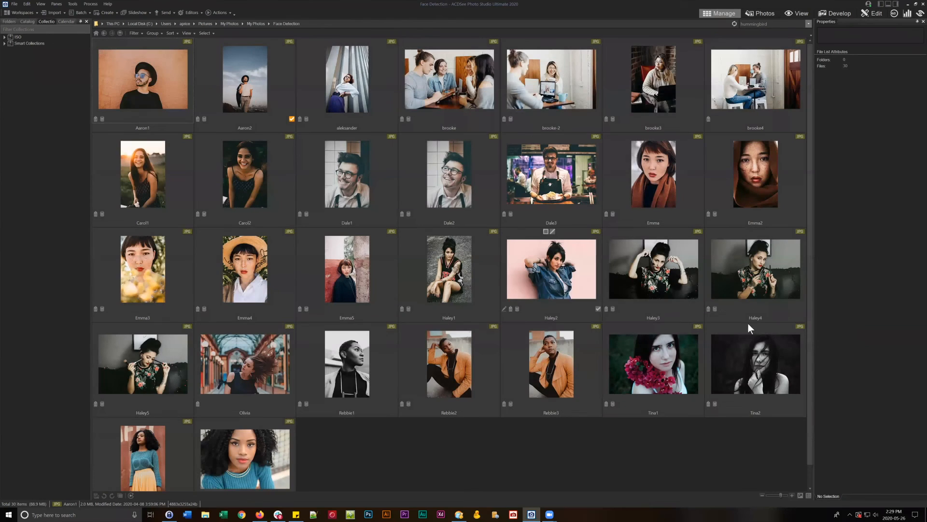
Open the portrait of the man in the black hat in View mode and look through the face labels on other portraits.
left_click(275, 100)
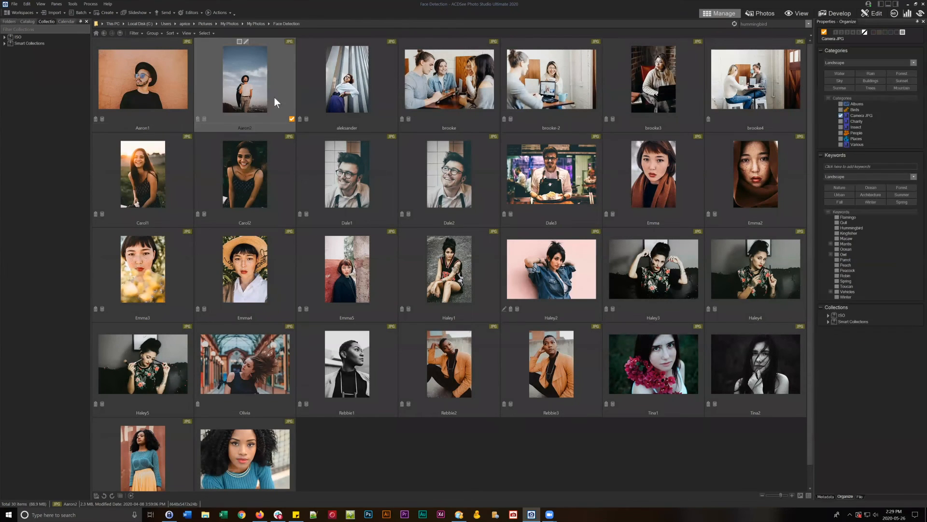
left_click(167, 94)
left_click(798, 13)
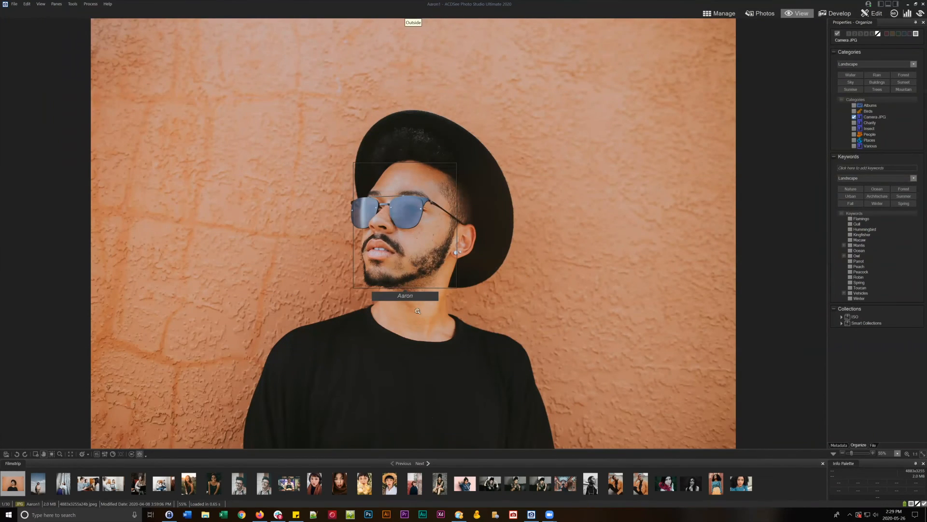
left_click(222, 479)
left_click(269, 484)
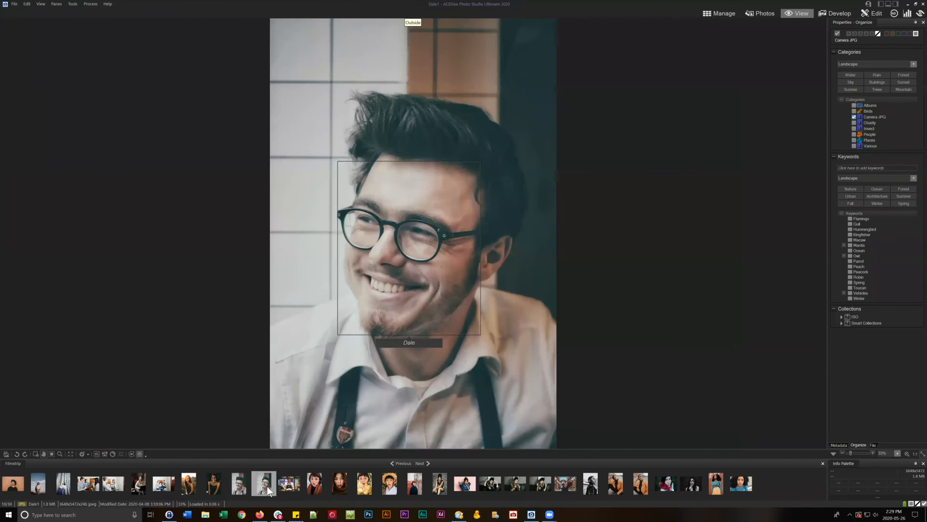
left_click(292, 483)
left_click(342, 484)
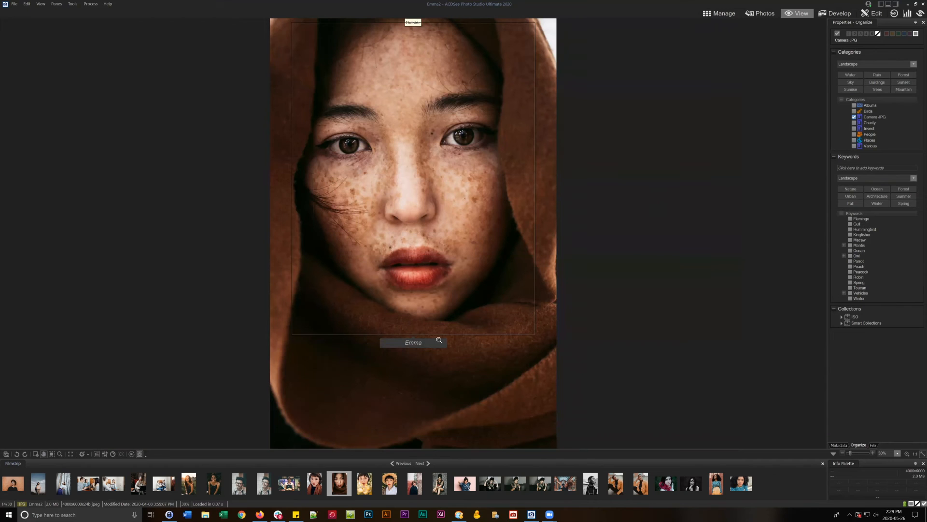
Rename the face label on the hooded woman's portrait by adding "Aunt" before her first name.
left_click(424, 341)
left_click_drag(390, 325, 466, 361)
left_click(466, 361)
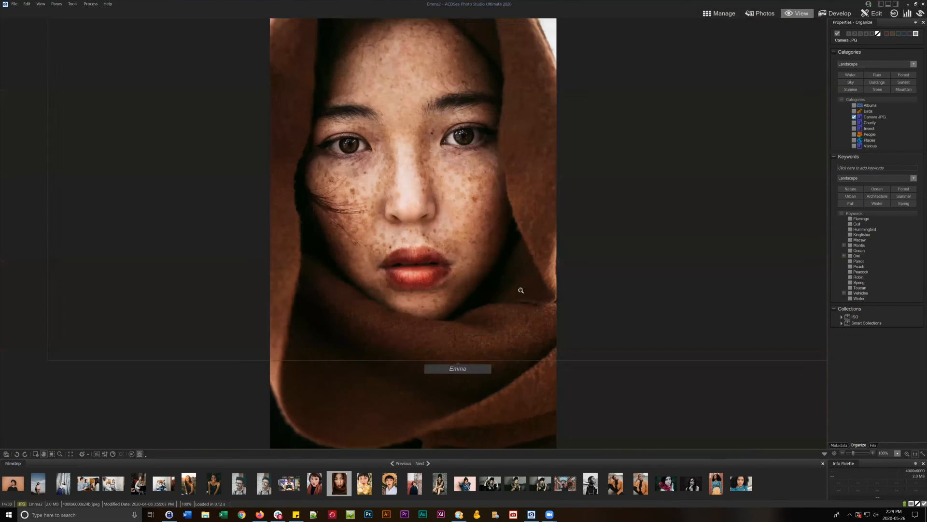
left_click(38, 453)
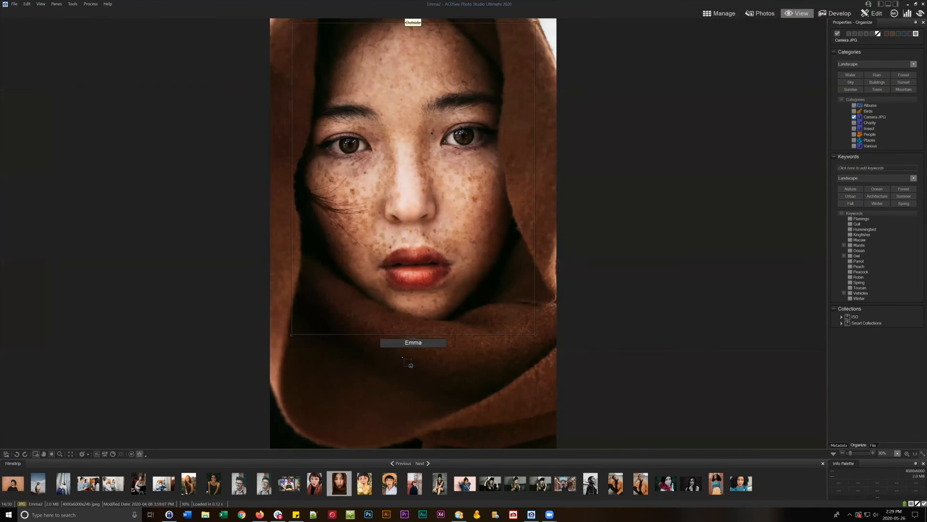
left_click(413, 342)
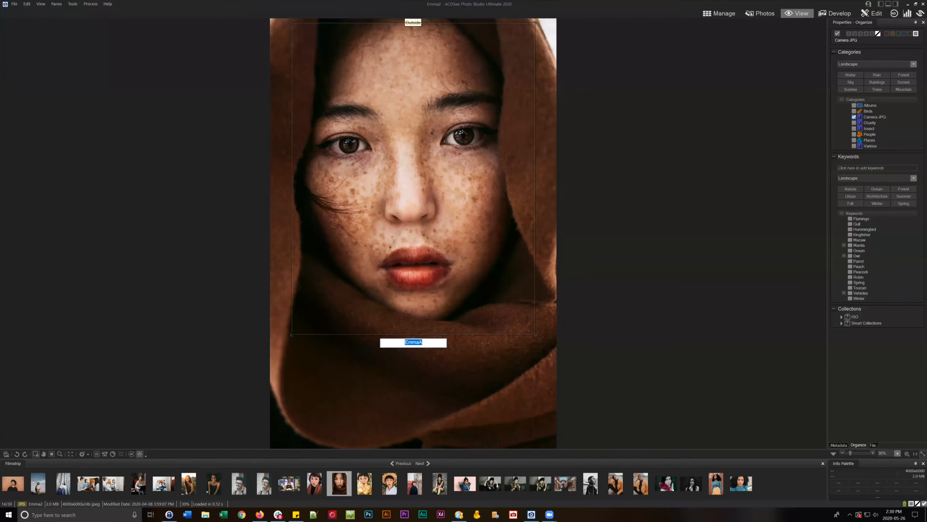
type("Aunt Emma")
key("Return")
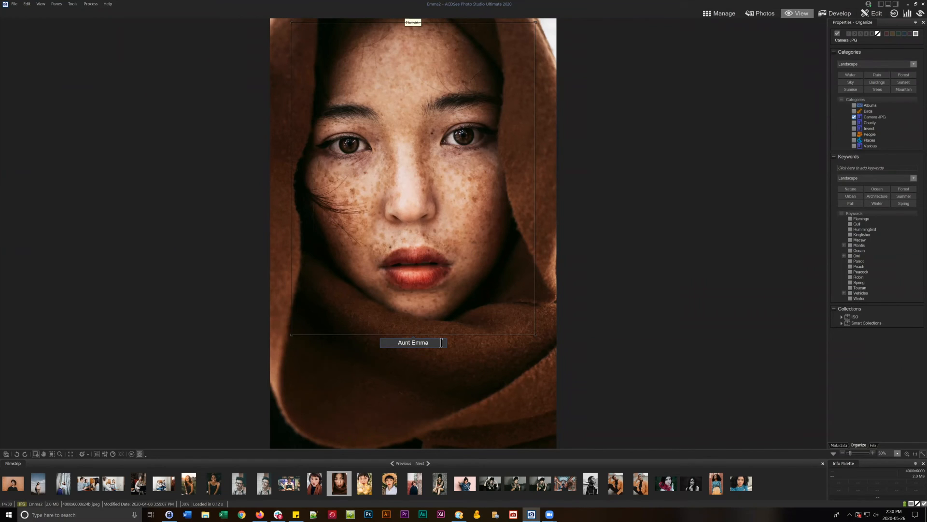
key("Return")
Hide and redisplay the face outlines, and clear the name from the hooded woman's face label.
left_click(139, 454)
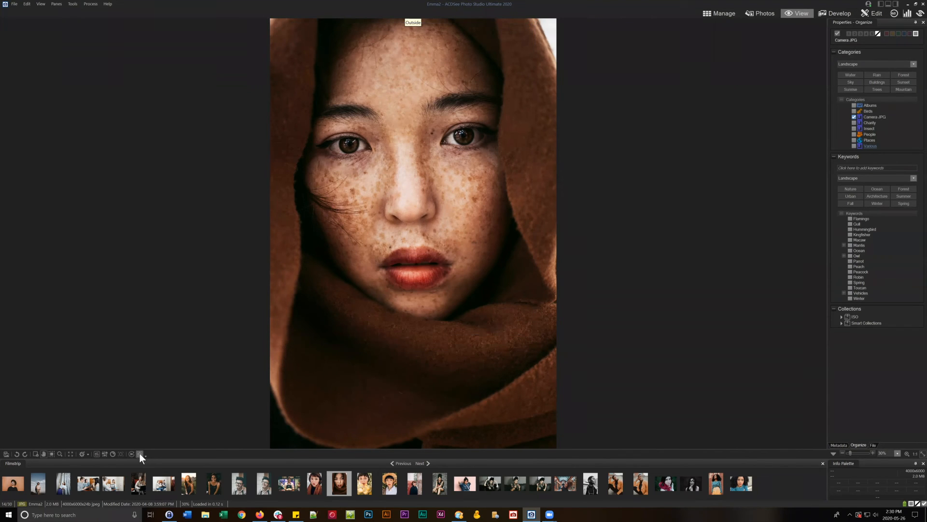
left_click(140, 453)
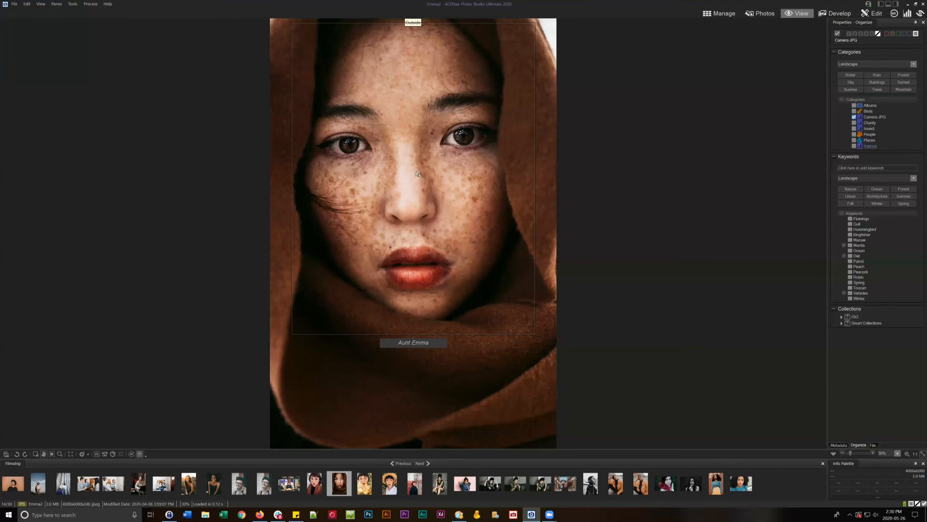
left_click(36, 453)
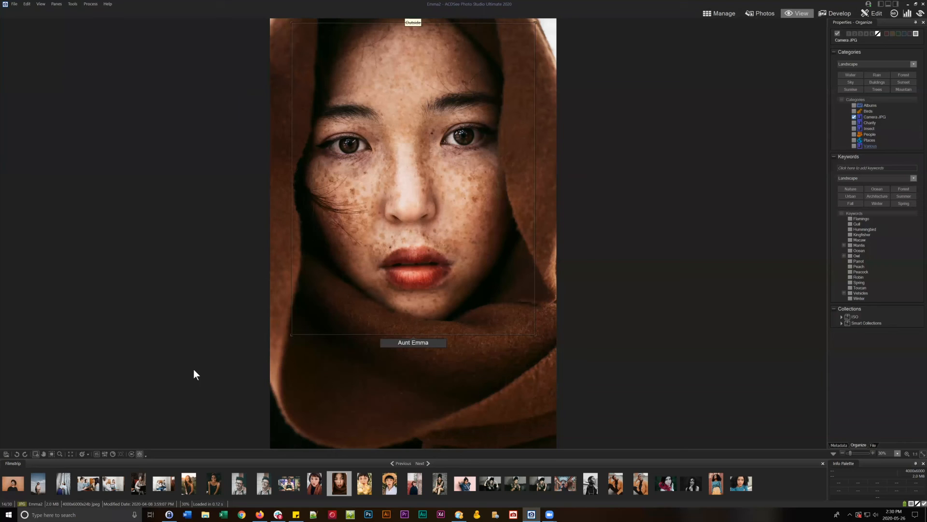
left_click(440, 343)
key("BackSpace")
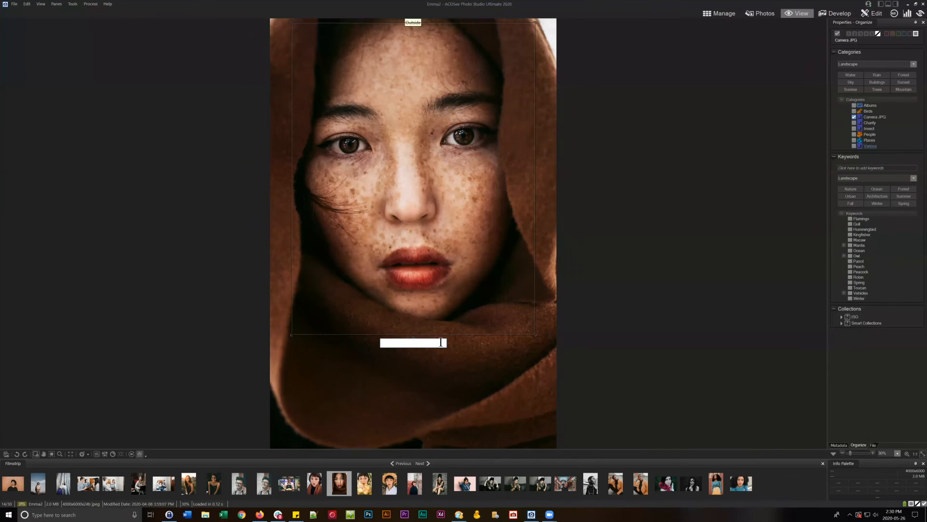
Open the People Manager, enlarge it to review all the named people, and close it.
left_click(72, 3)
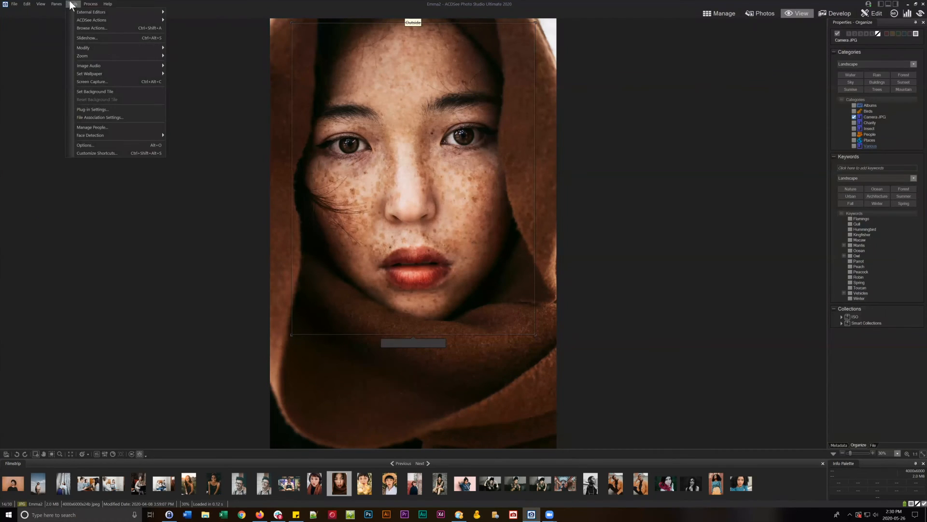
mouse_move(41, 4)
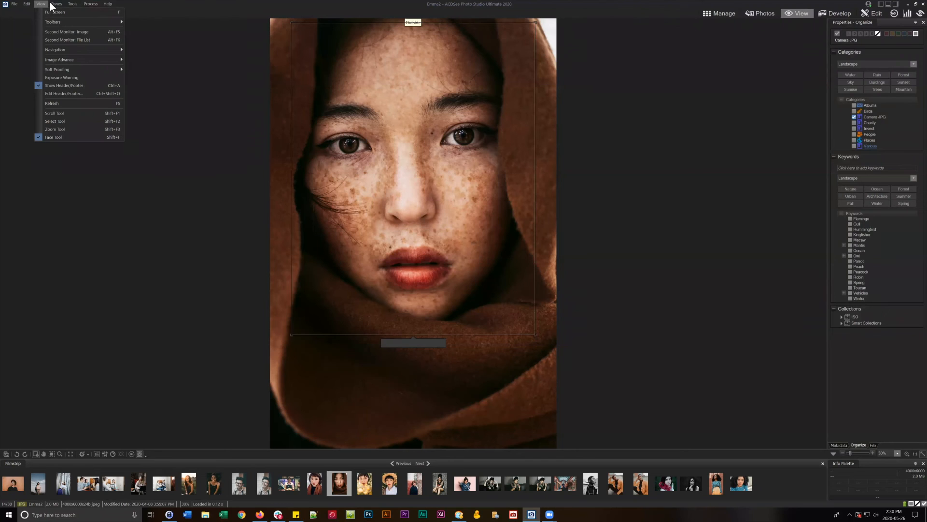
mouse_move(73, 6)
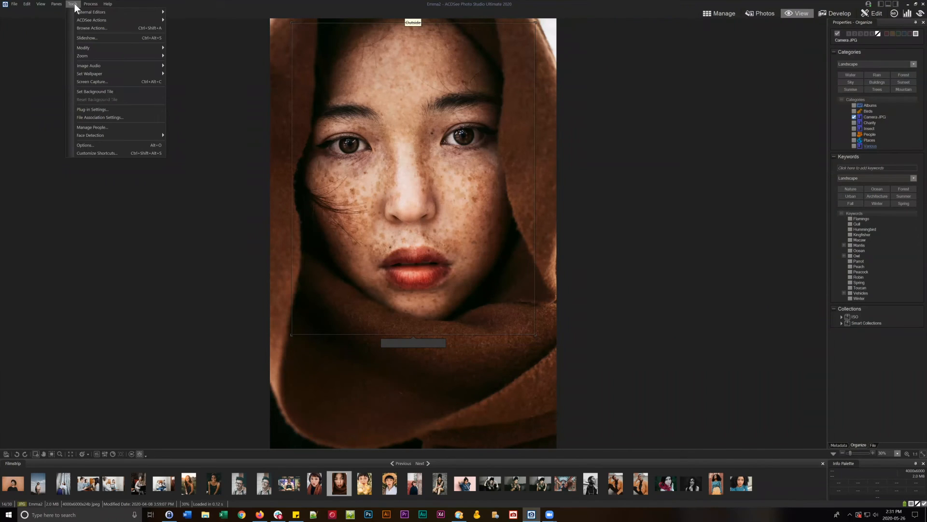
left_click(90, 127)
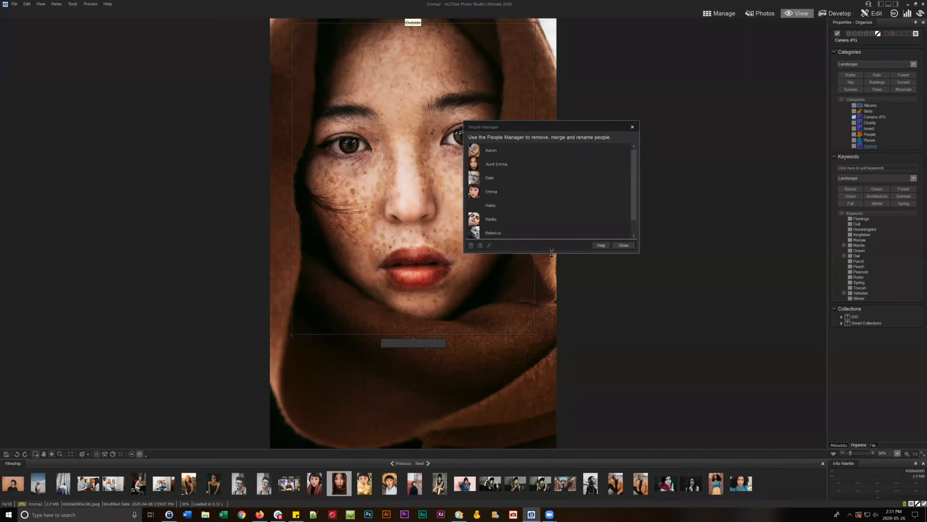
left_click_drag(552, 252, 551, 373)
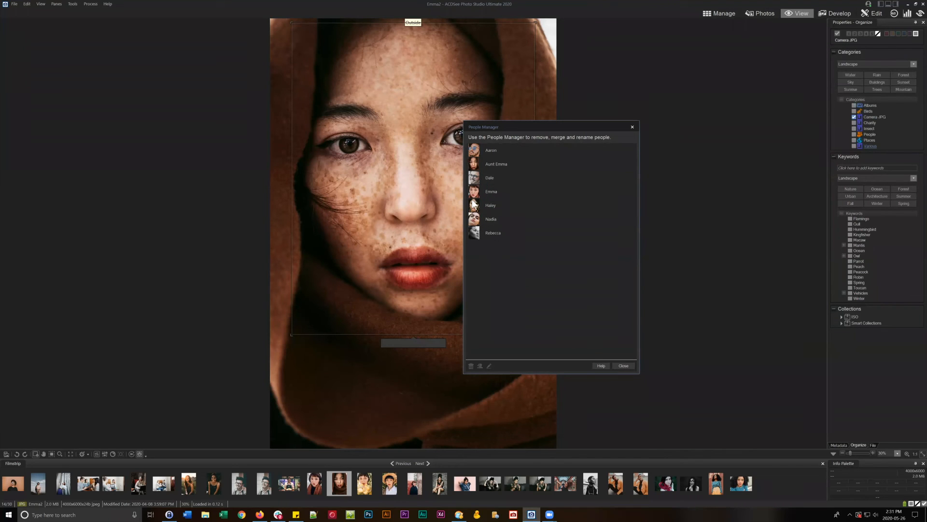
left_click(487, 152)
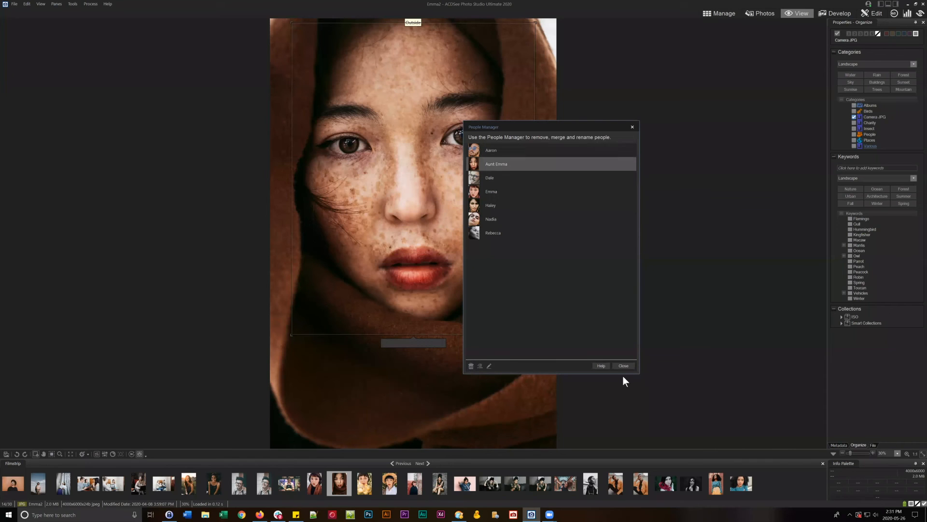
left_click(623, 365)
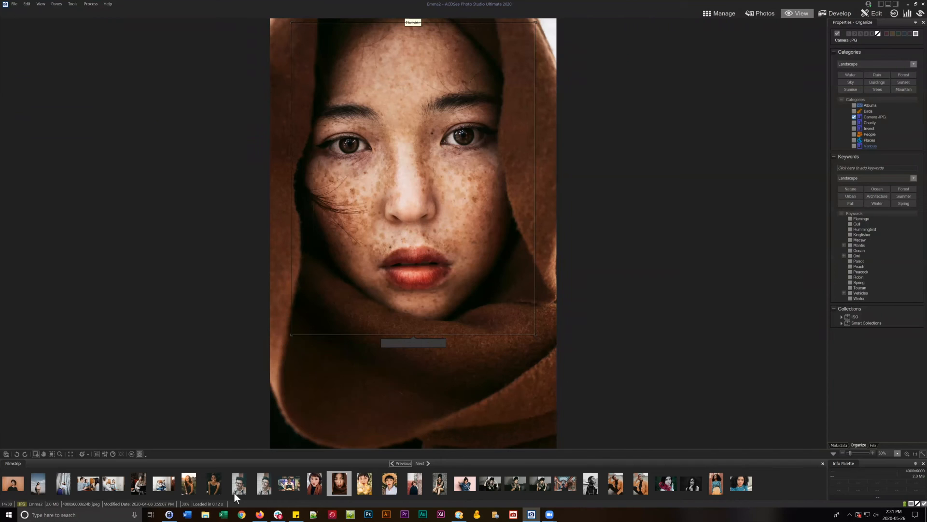
Switch to the browser and open the Photo Studio Ultimate product page on the ACDSee website.
left_click(242, 514)
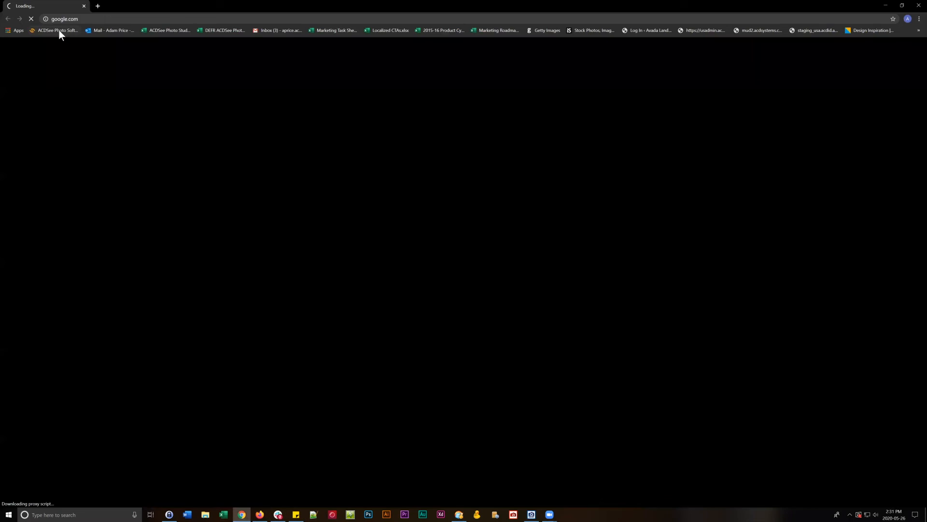
left_click(59, 30)
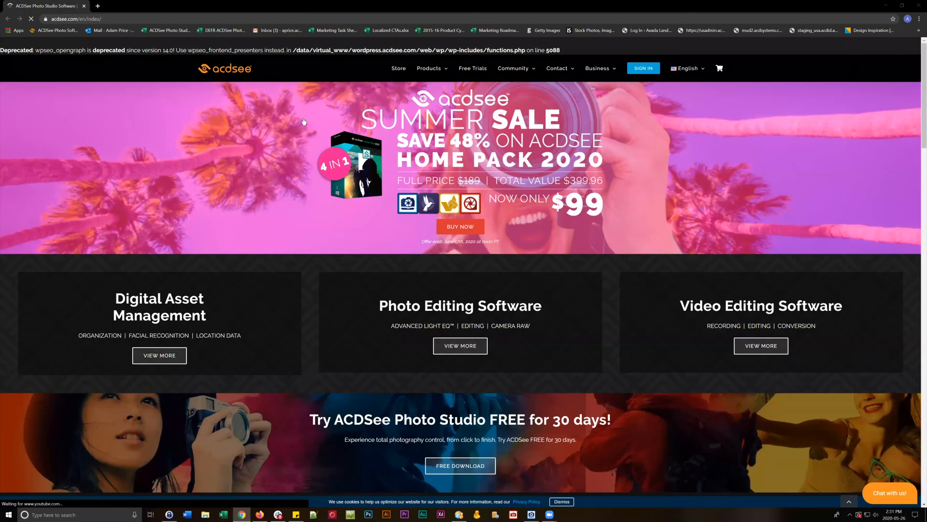
mouse_move(418, 73)
left_click(273, 116)
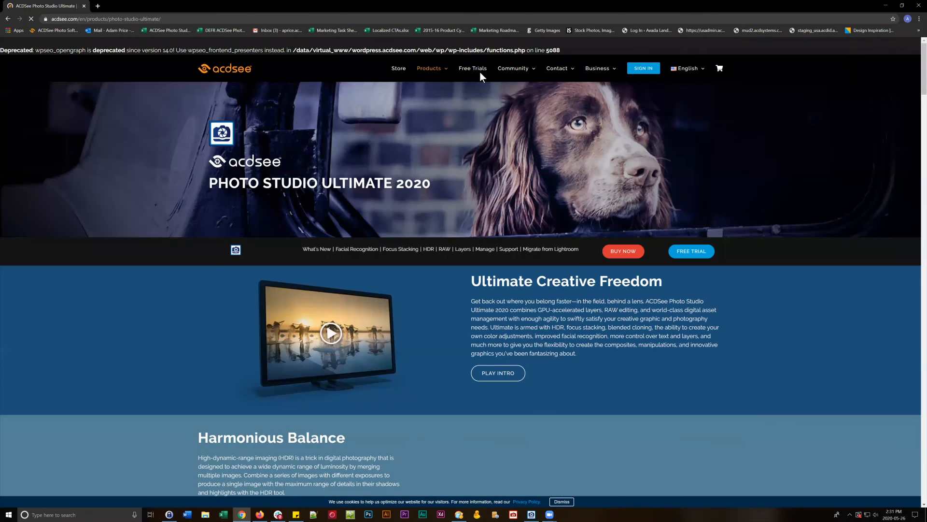
Open the User Guide PDF from the Product Documentation section, select its web address and switch away from the browser.
left_click_drag(916, 94, 914, 445)
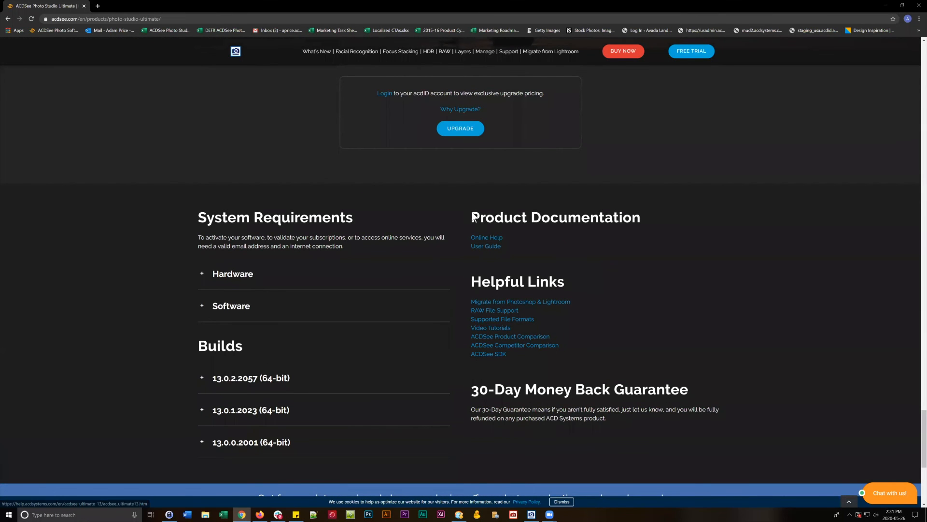
left_click_drag(471, 215, 517, 244)
left_click(520, 245)
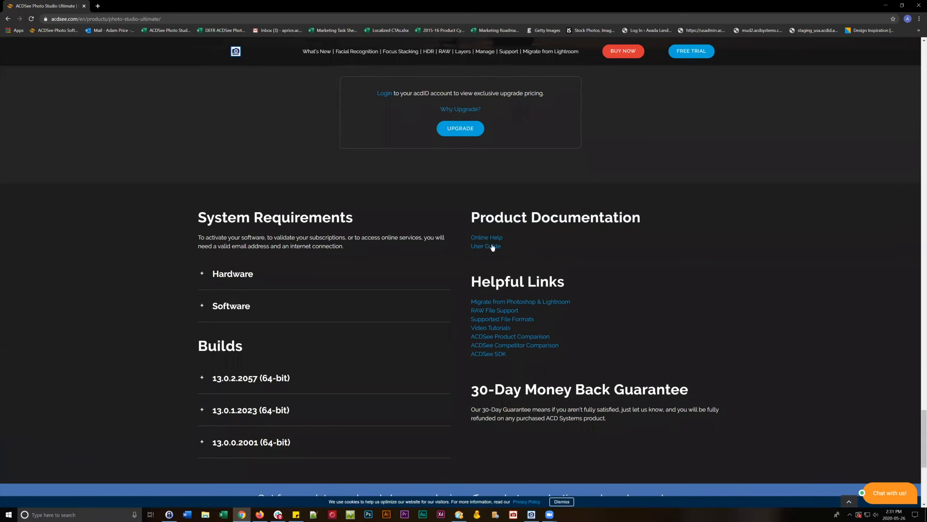
left_click(490, 250)
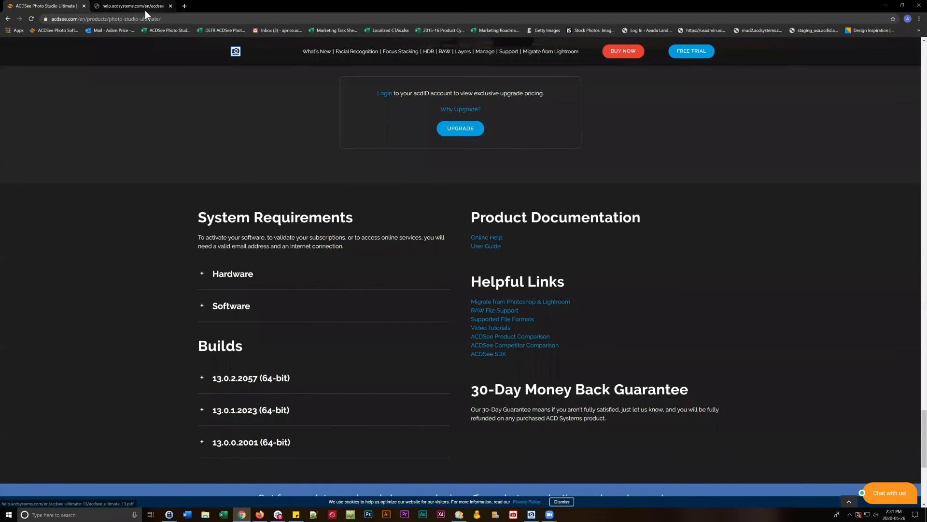
left_click(135, 6)
left_click(259, 19)
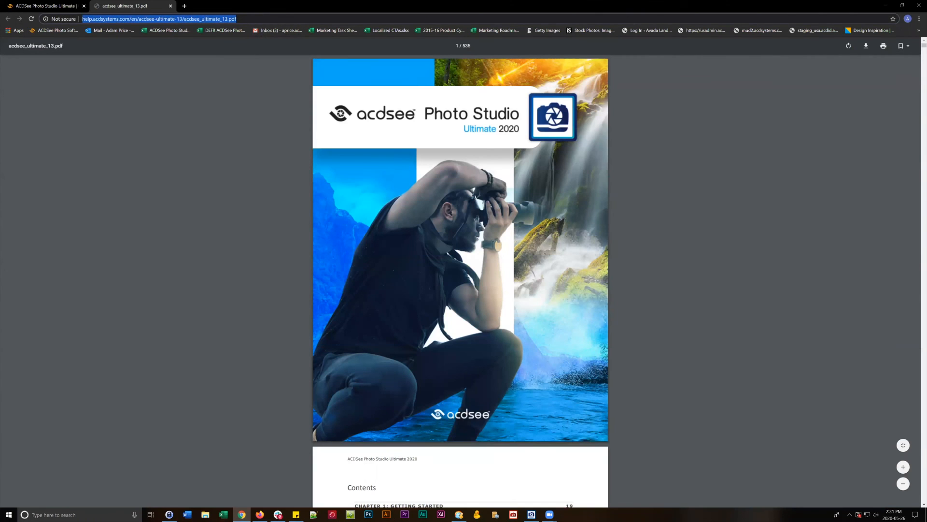
key("alt+Tab")
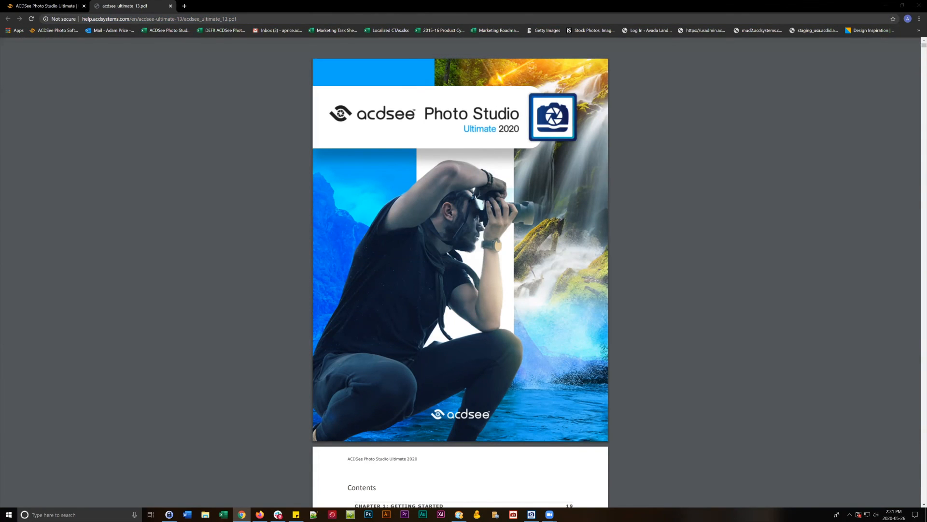
Close the User Guide PDF and switch back to ACDSee Photo Studio Ultimate in Manage mode.
left_click(170, 6)
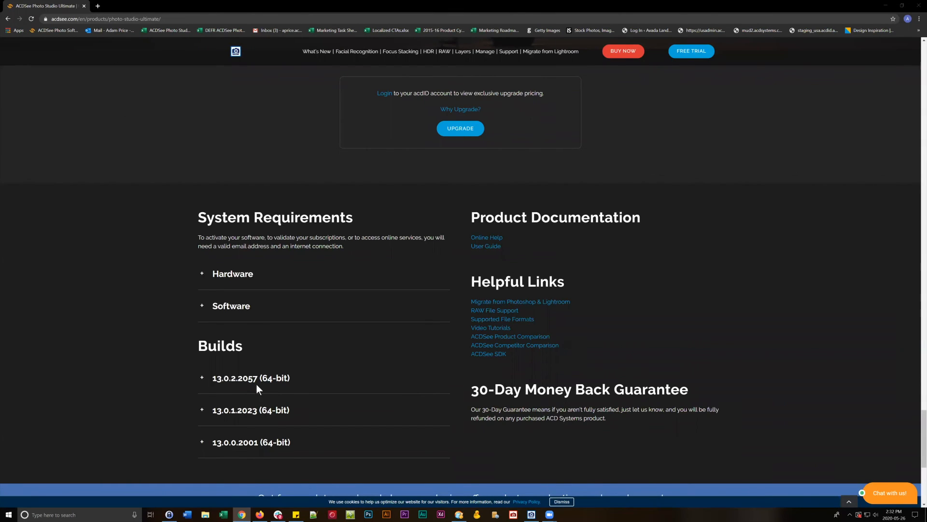
left_click(531, 515)
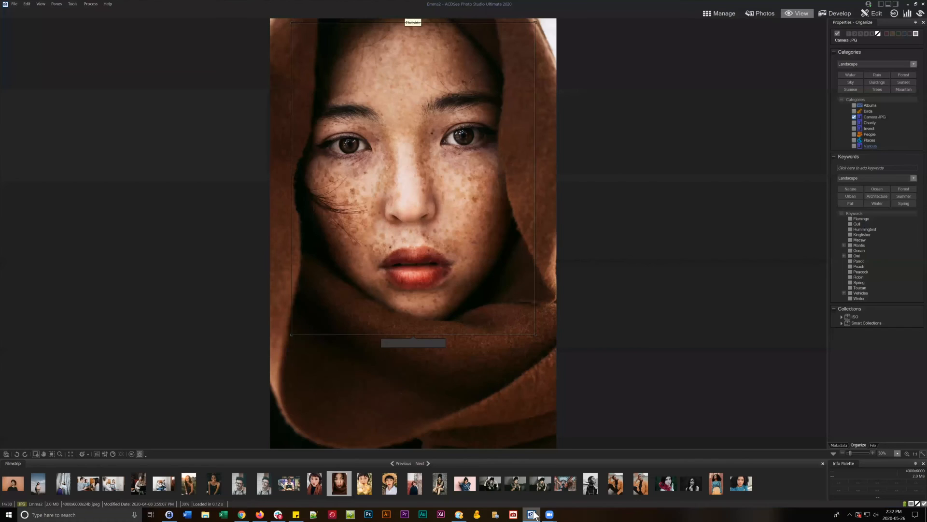
left_click(723, 13)
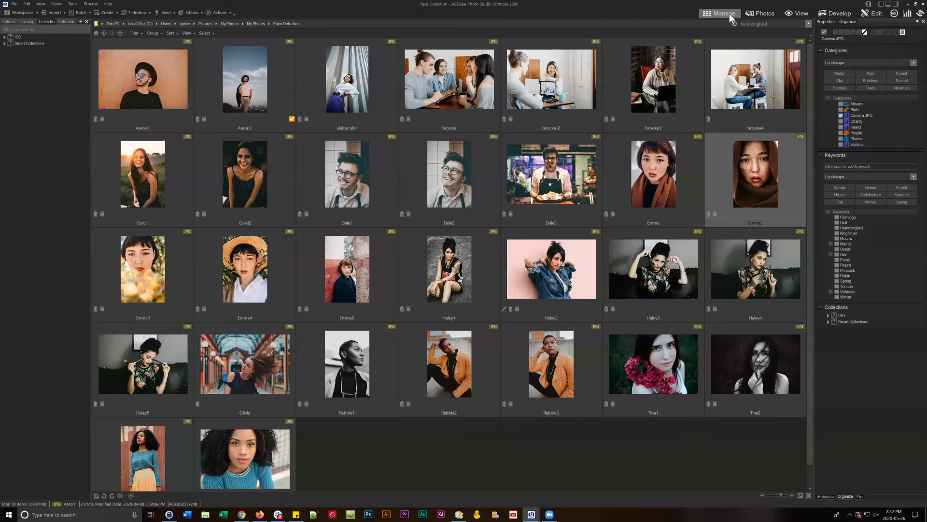
Open the brooke3 photo in Develop mode.
left_click(521, 113)
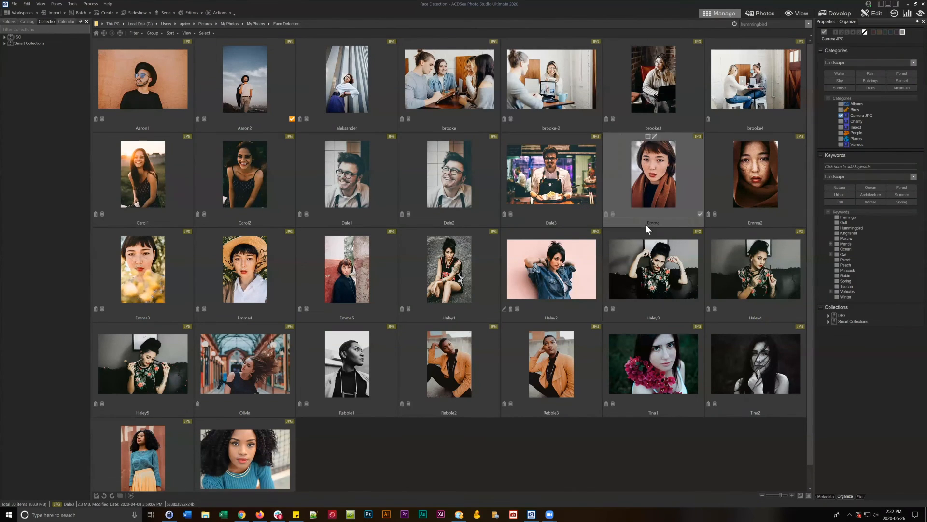
left_click(682, 85)
left_click(837, 13)
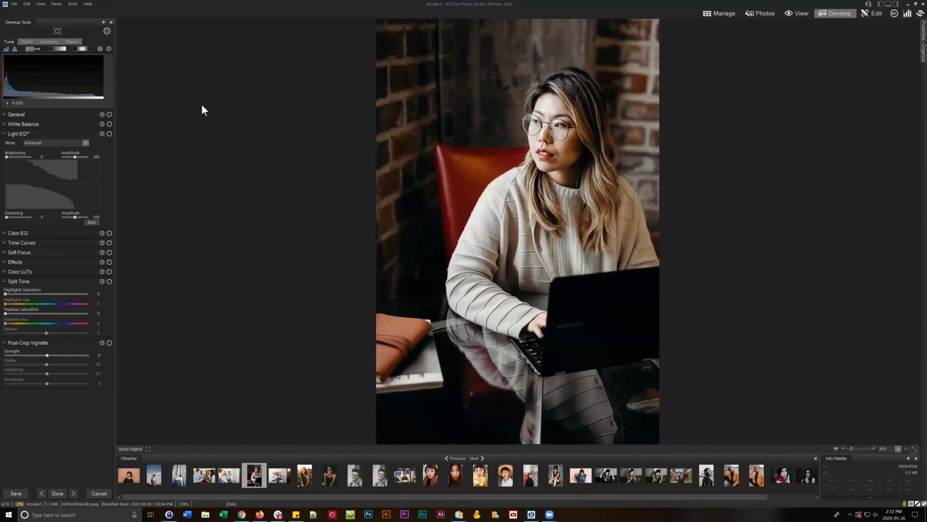
Enable the lens profile under Lens Correction in the Geometry tools for the brooke3 photo.
left_click(48, 41)
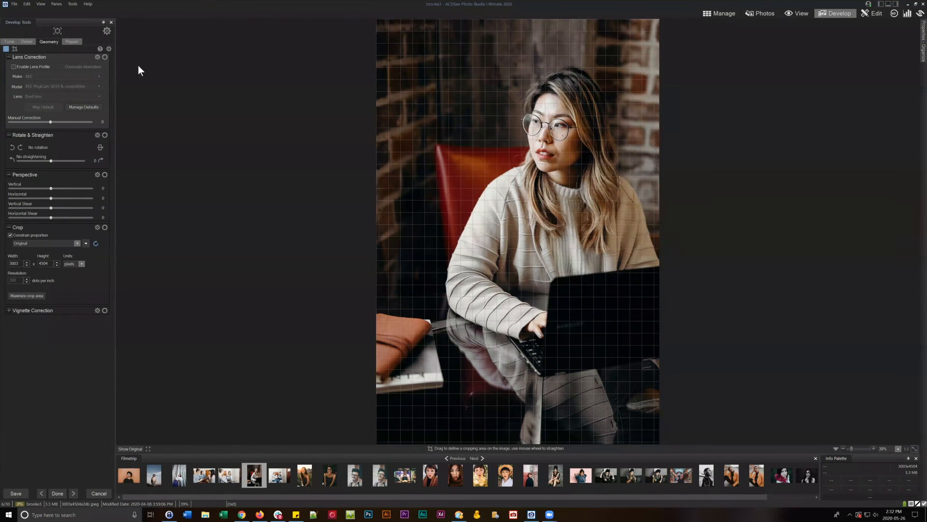
left_click(13, 67)
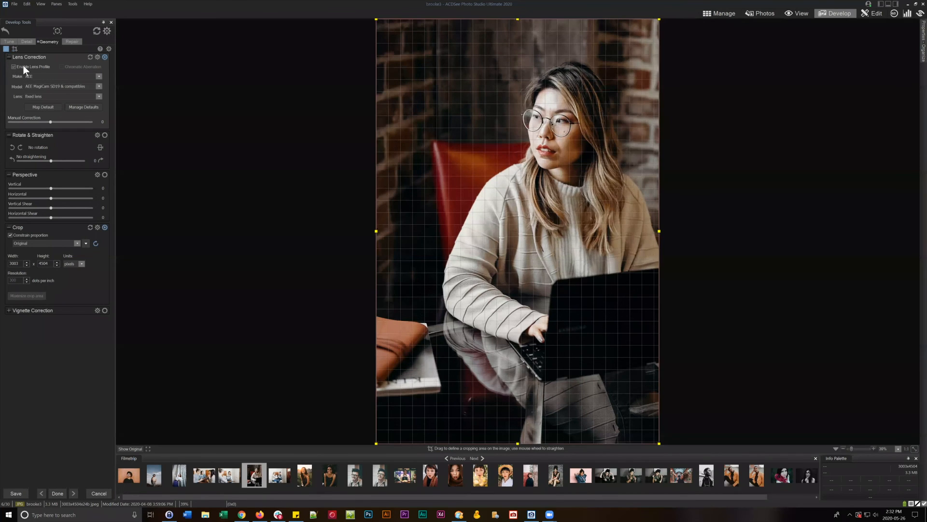
left_click(63, 76)
left_click(50, 77)
left_click(108, 30)
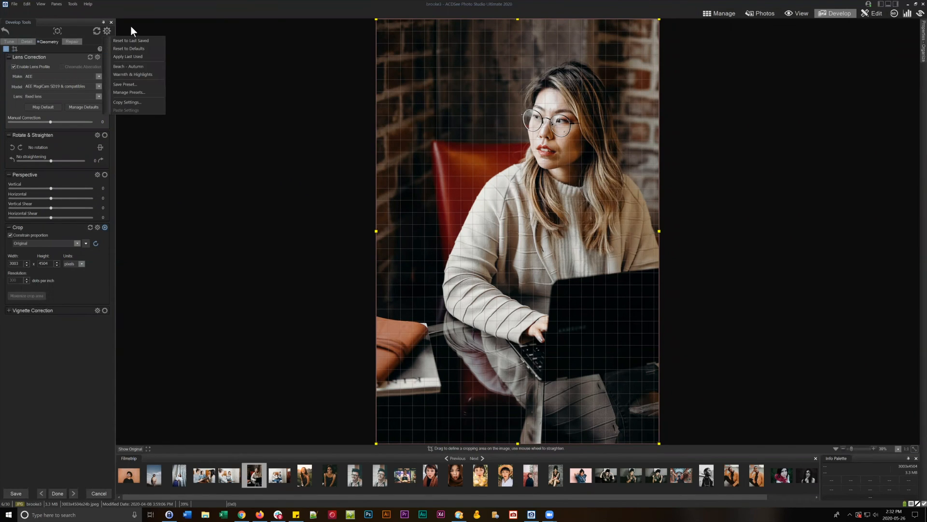
left_click(49, 59)
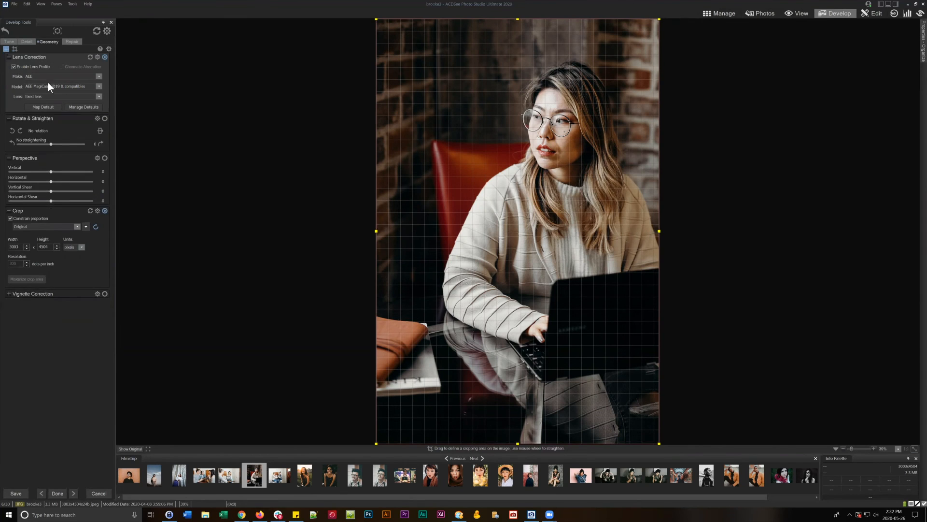
left_click(33, 58)
Set the lens profile's make to Epson and its model to R-D1.
left_click(38, 74)
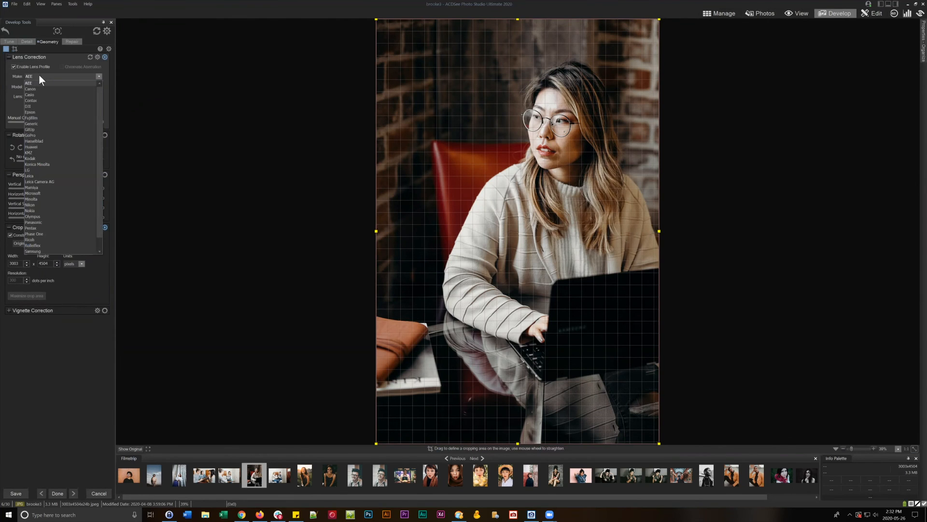
left_click(34, 111)
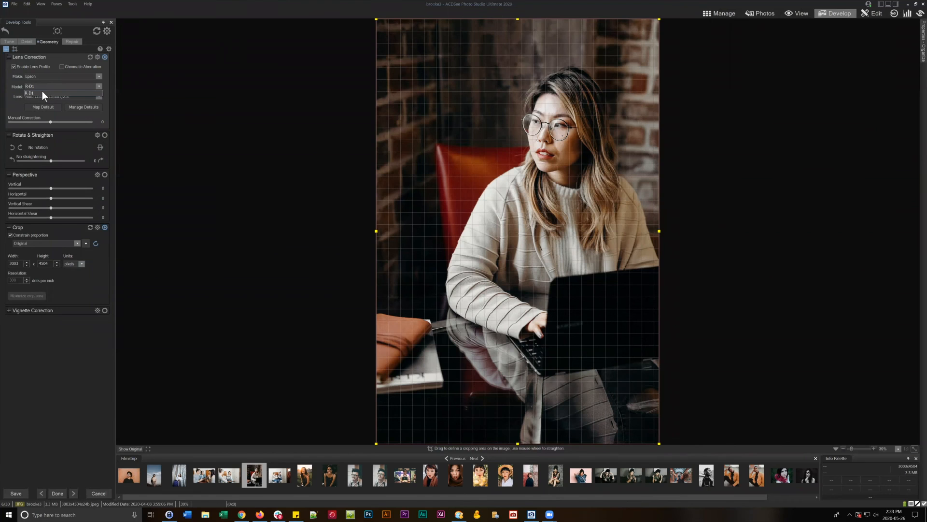
left_click(42, 93)
Set the lens profile's make to Nikon and its model to D300S.
left_click(39, 76)
left_click(42, 194)
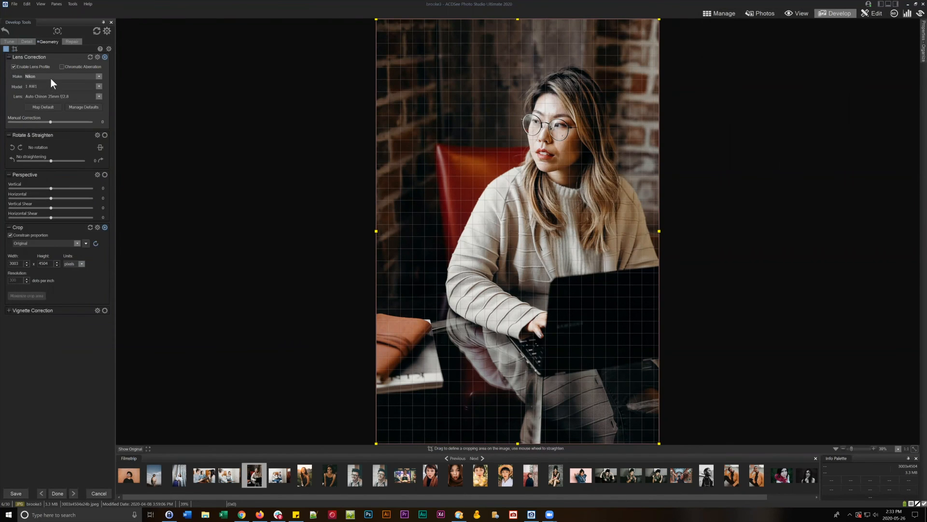
left_click(45, 85)
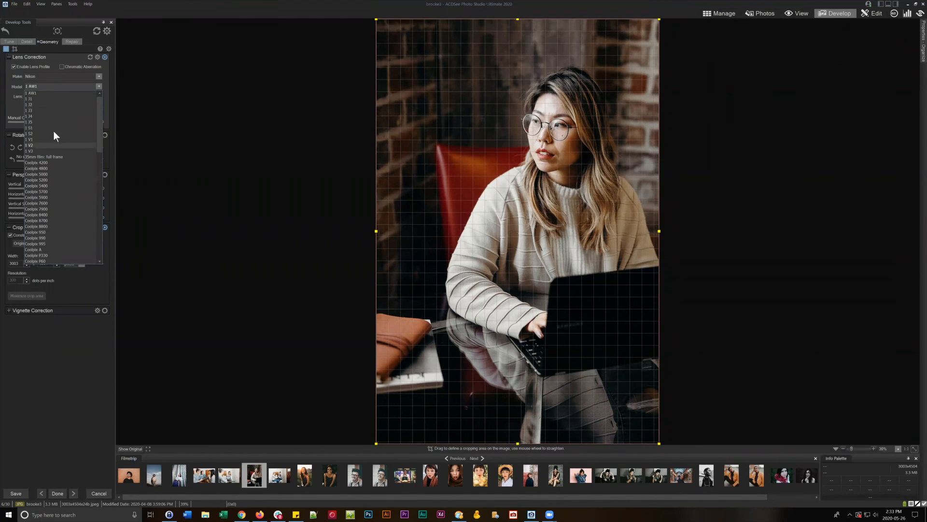
scroll(53, 131, "down", 12)
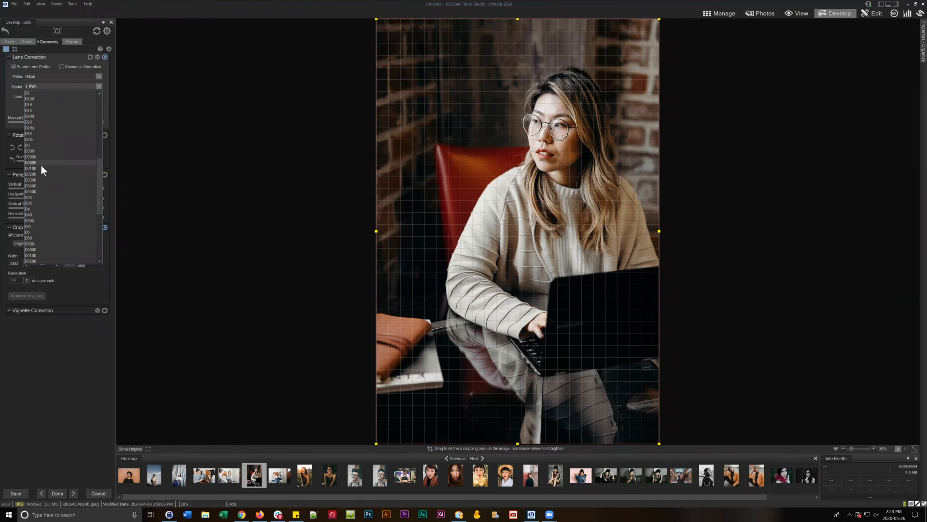
left_click(39, 163)
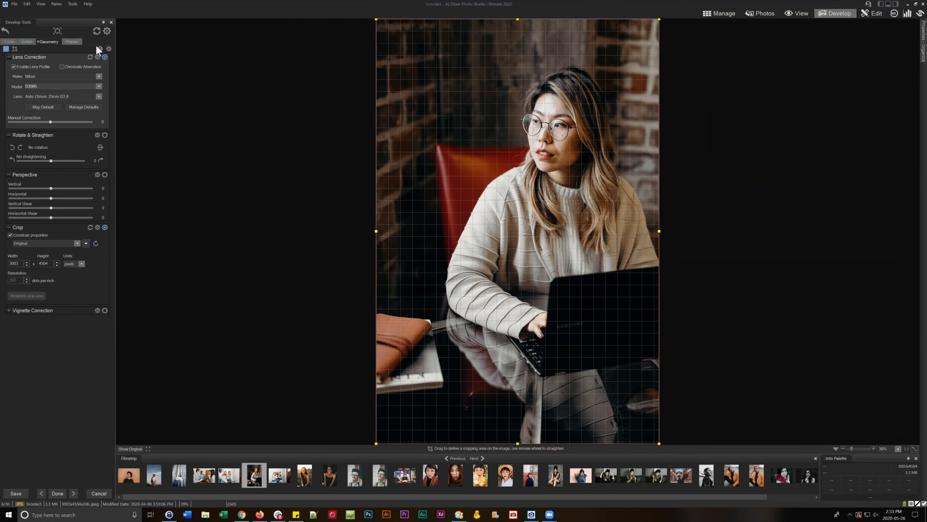
Save the develop settings as a preset named "Nikon - D300S" that includes only Lens correction.
left_click(107, 31)
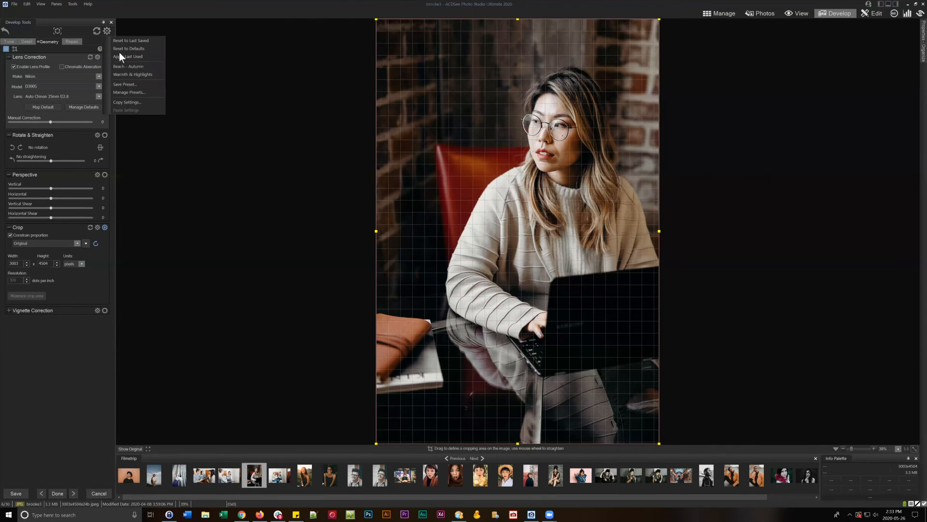
left_click(128, 84)
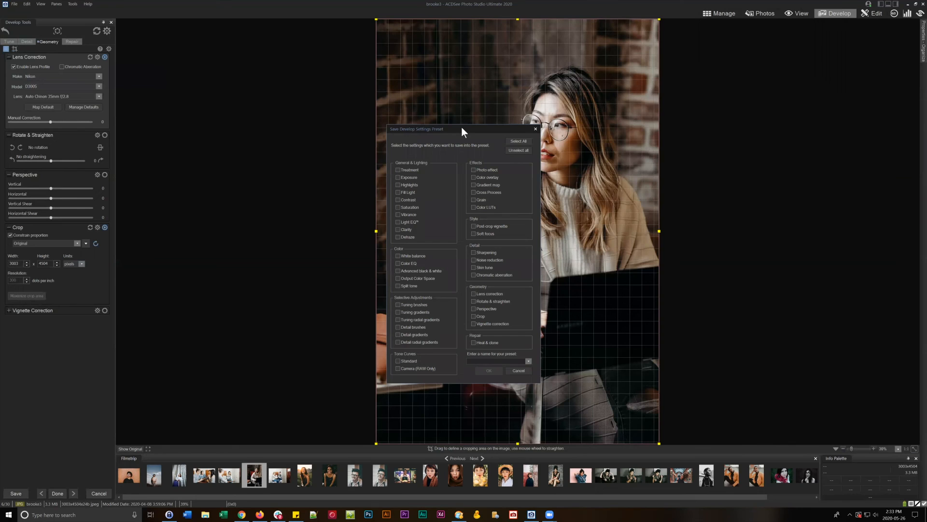
left_click_drag(462, 126, 339, 100)
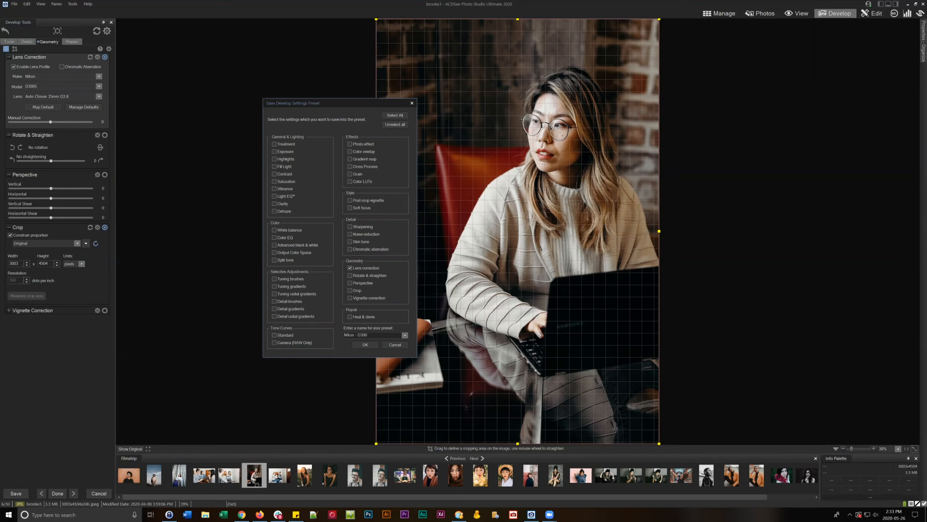
left_click(361, 346)
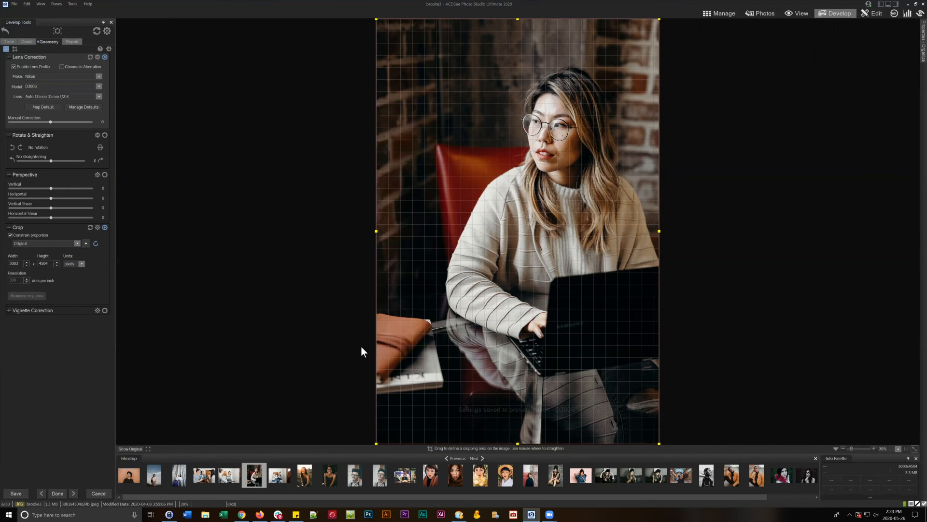
Batch develop all photos in the Face Detection folder with the Nikon - D300S preset, overwriting any existing edits.
left_click(719, 13)
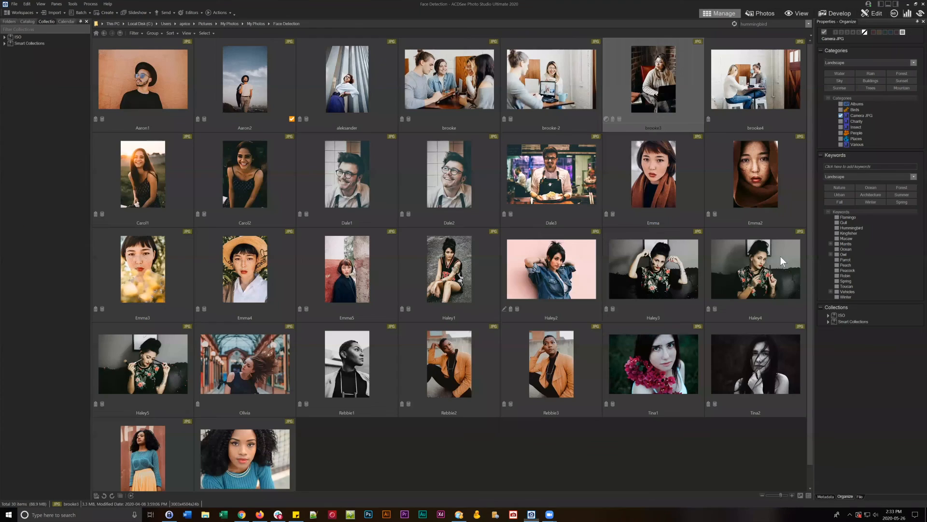
key("ctrl+a")
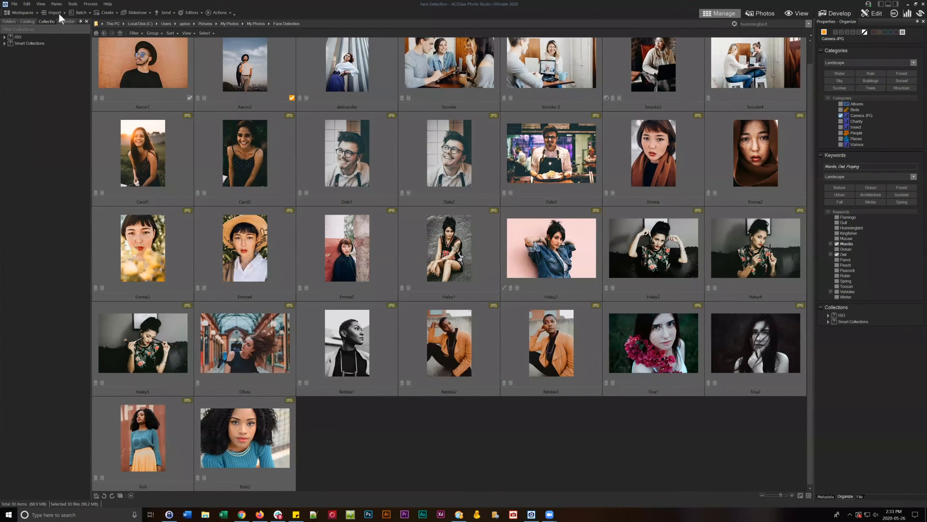
left_click(82, 12)
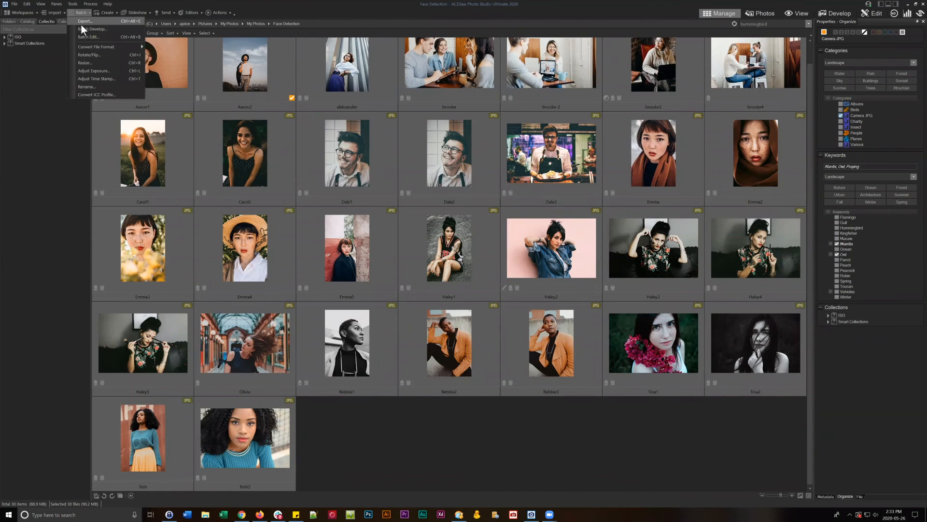
left_click(81, 29)
left_click(410, 204)
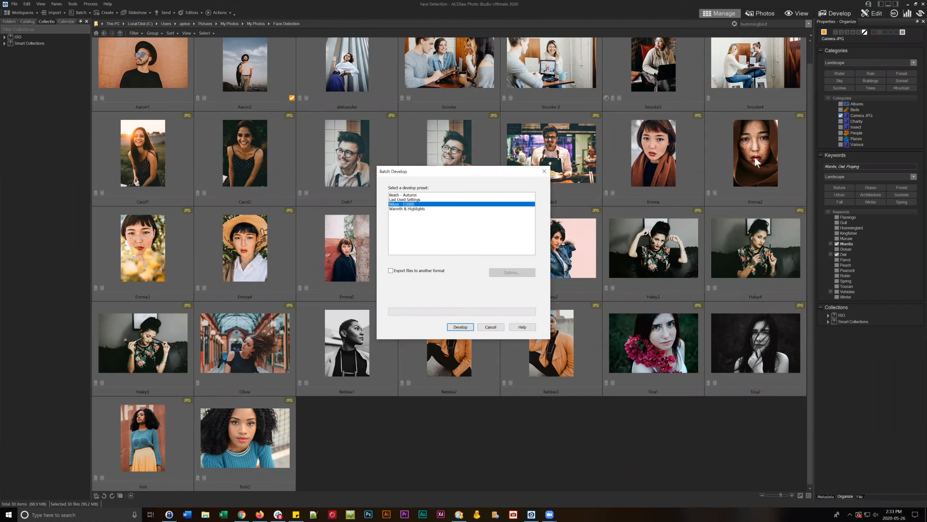
left_click(458, 328)
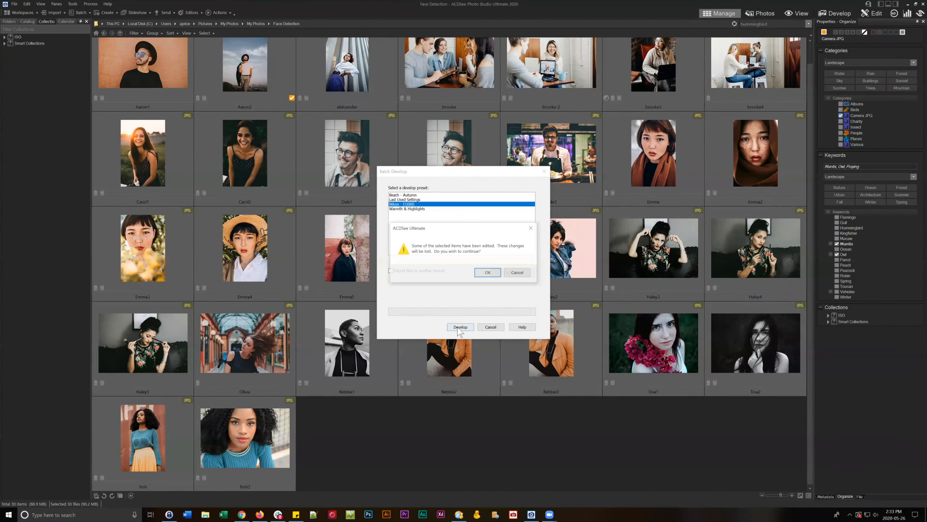
left_click(487, 272)
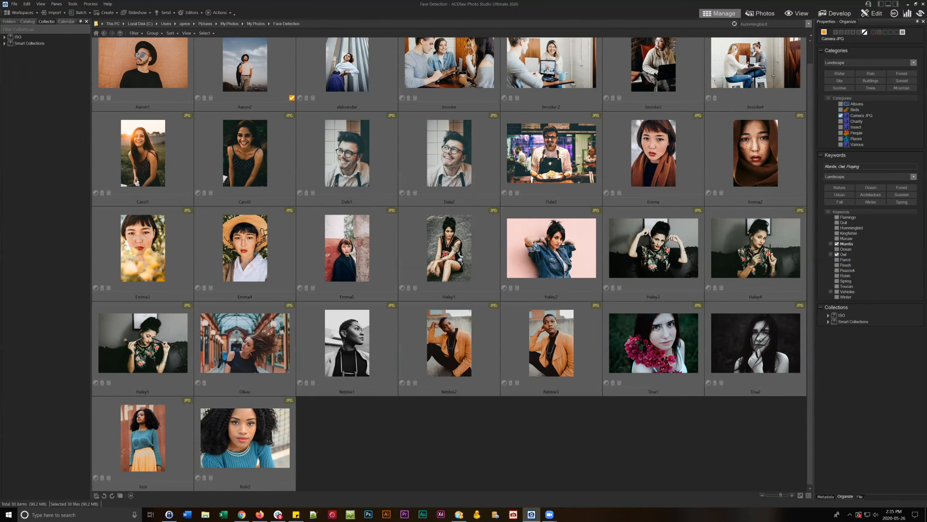
Clear the selection and look over the thumbnails of the batch-developed photos.
left_click(598, 427)
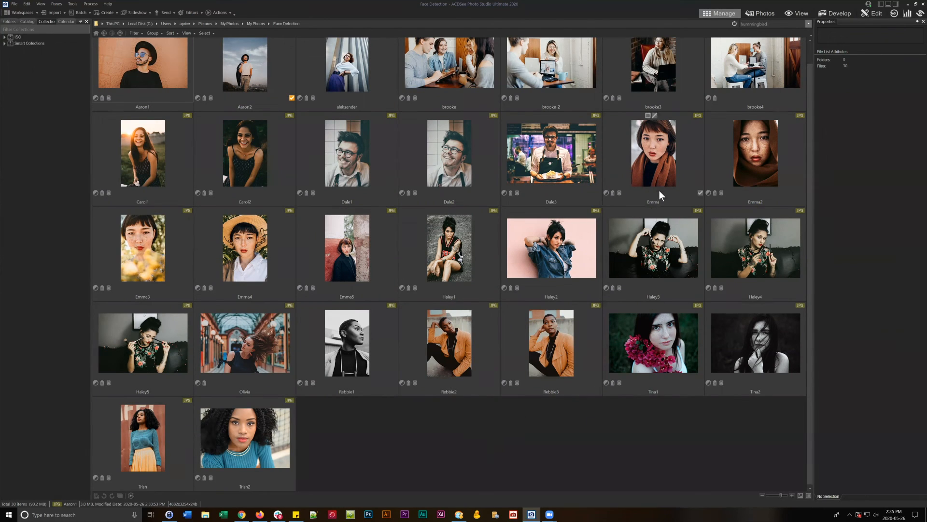
scroll(657, 242, "up", 1)
scroll(659, 437, "down", 1)
left_click_drag(757, 442, 733, 436)
scroll(732, 435, "up", 1)
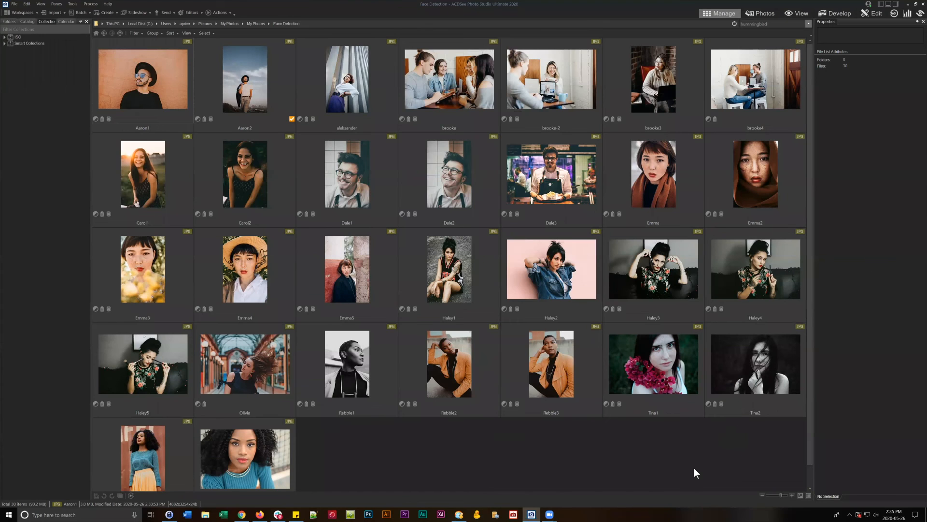
left_click_drag(740, 455, 135, 87)
left_click(685, 442)
Check the brooke3 photo in Develop mode and in View mode.
left_click(664, 84)
left_click(834, 10)
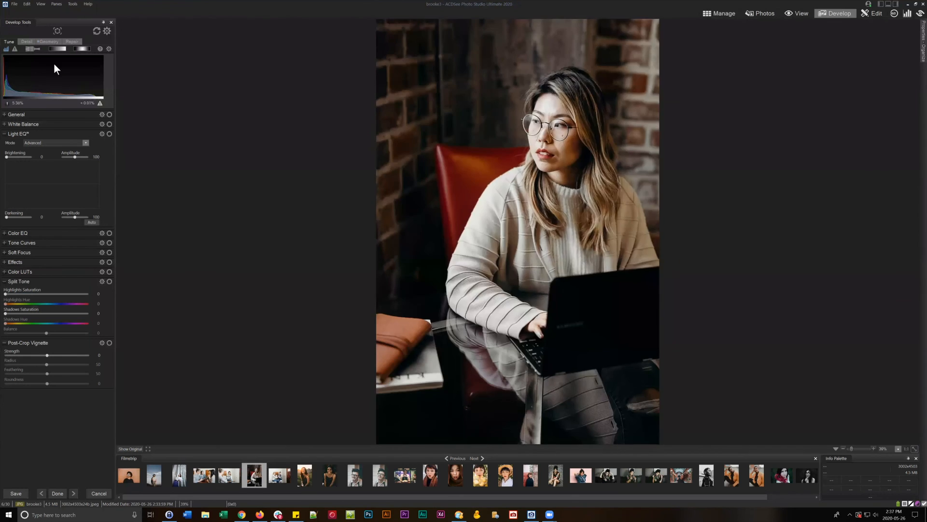
left_click(798, 13)
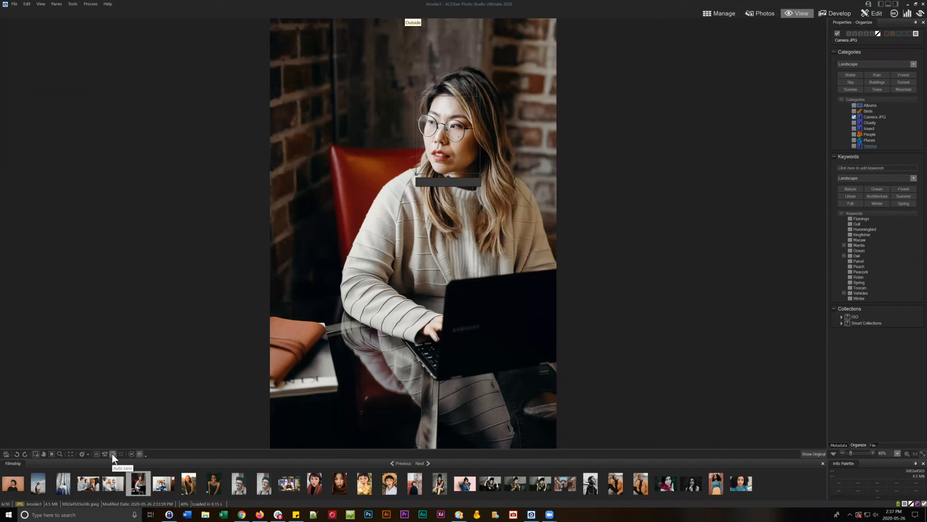
Return to Manage mode and select the Dale3 photo in the Face Detection folder.
left_click(720, 13)
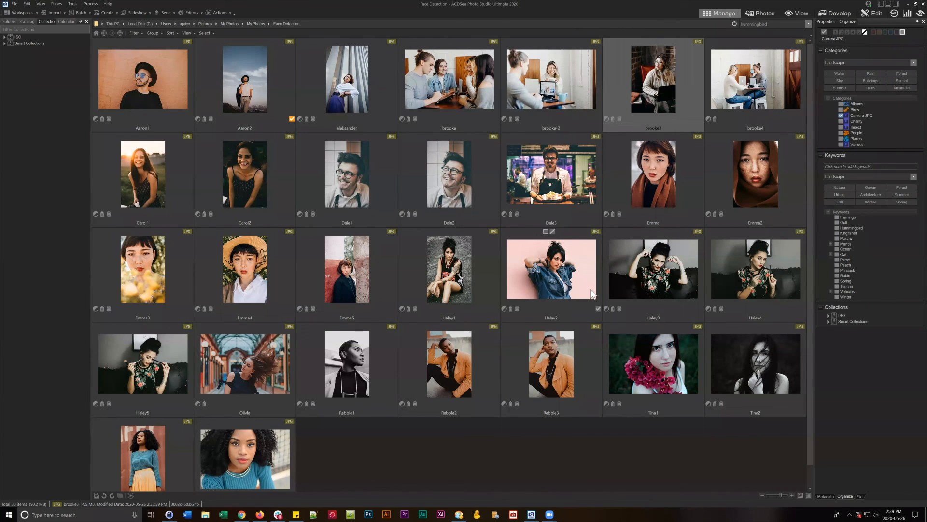
left_click(512, 191)
right_click(558, 178)
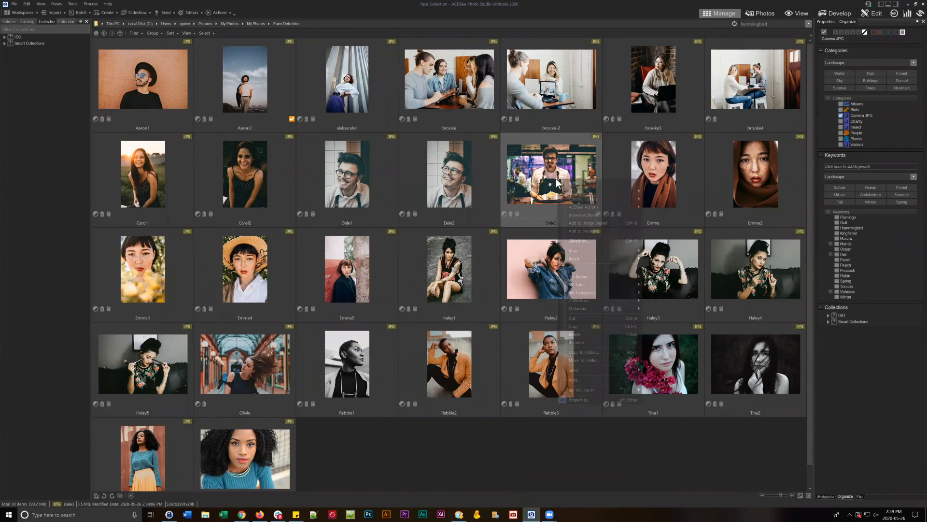
left_click(533, 159)
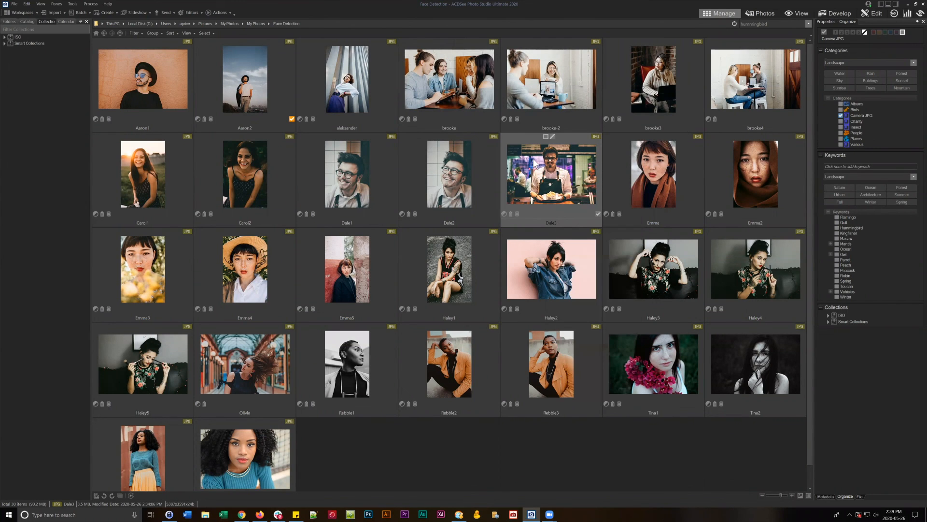
Open the file selection for importing keywords and cancel it without importing anything.
left_click(72, 4)
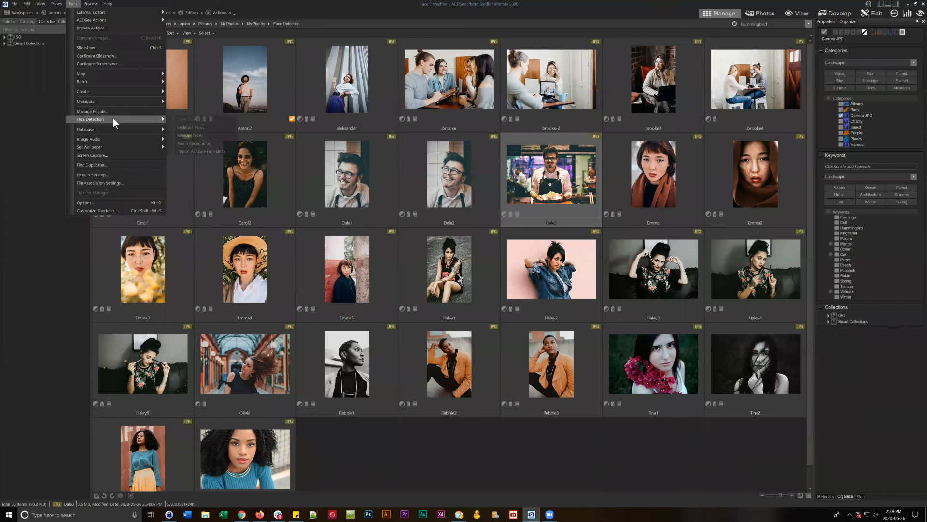
mouse_move(99, 101)
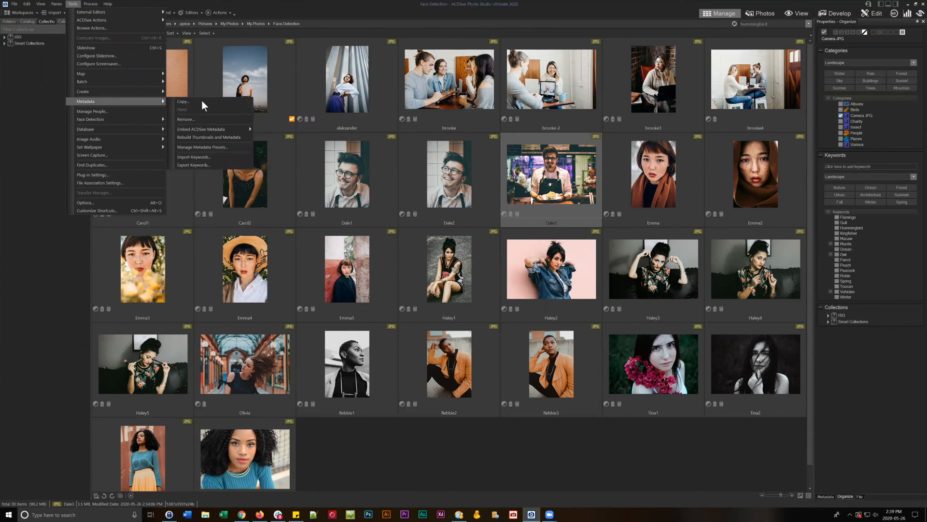
left_click(199, 158)
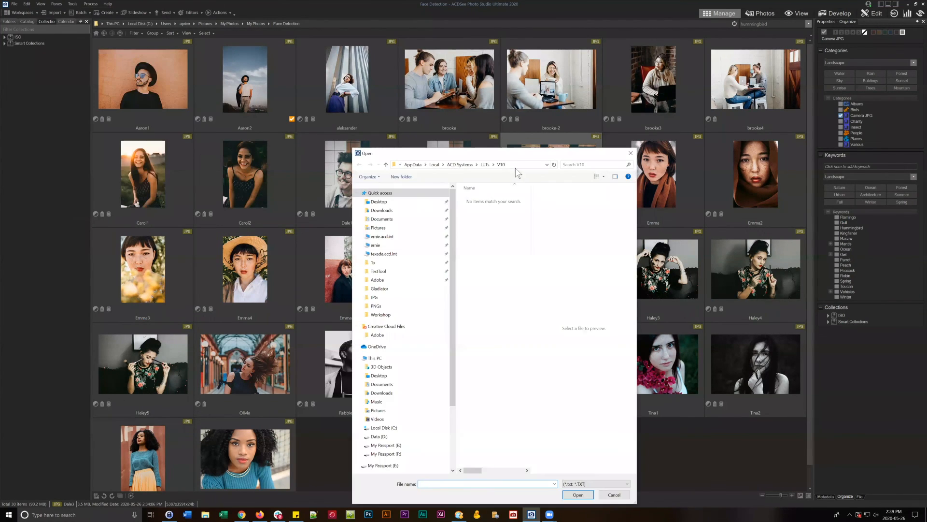
left_click(614, 495)
Import the ACDSee face data with the Dale3 photo selected.
left_click(72, 4)
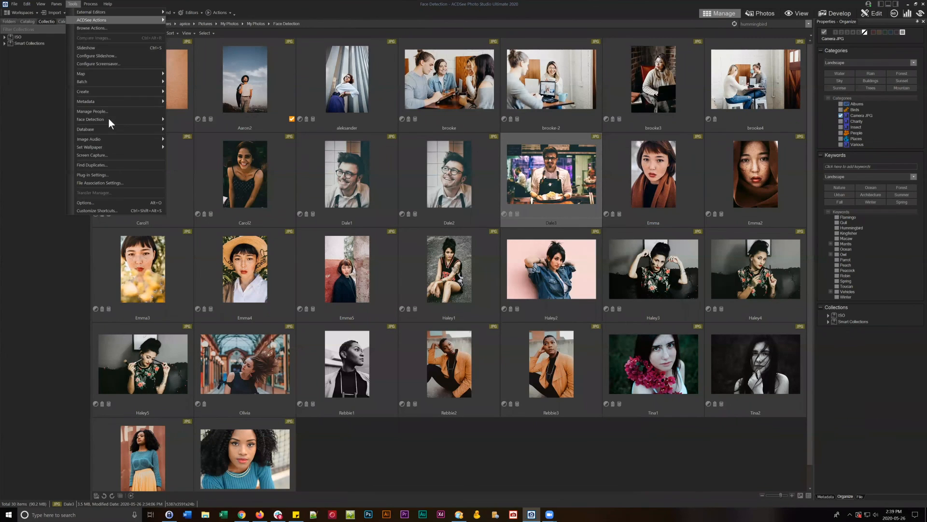
mouse_move(109, 119)
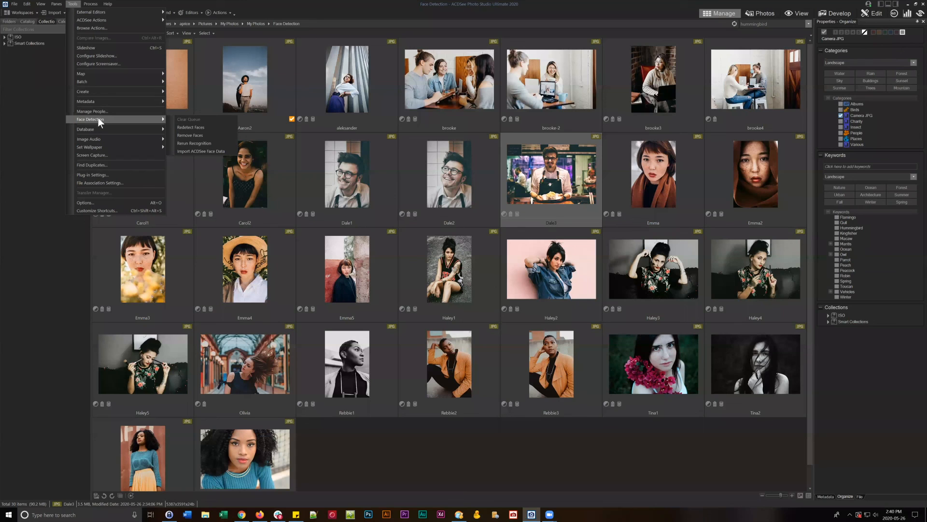
left_click(182, 151)
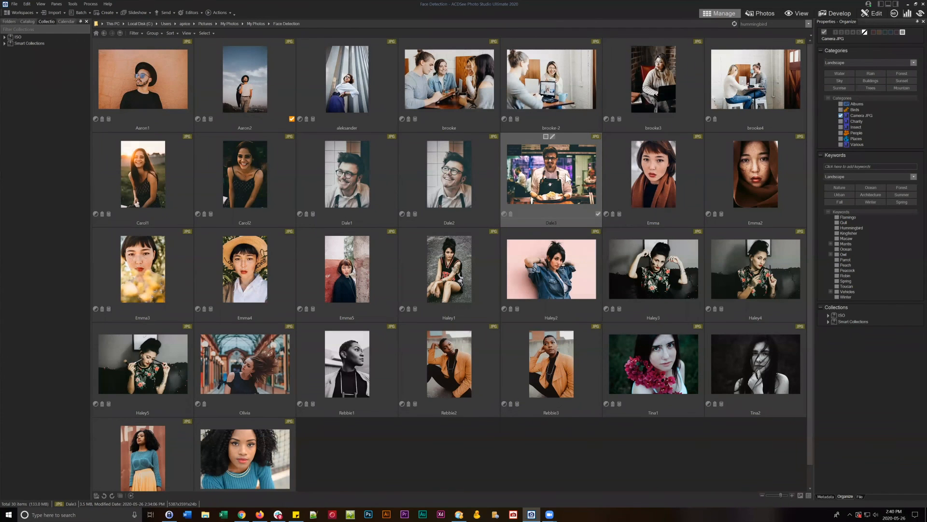
Look over the list of named people in the People Manager and close it.
left_click(76, 3)
left_click(83, 112)
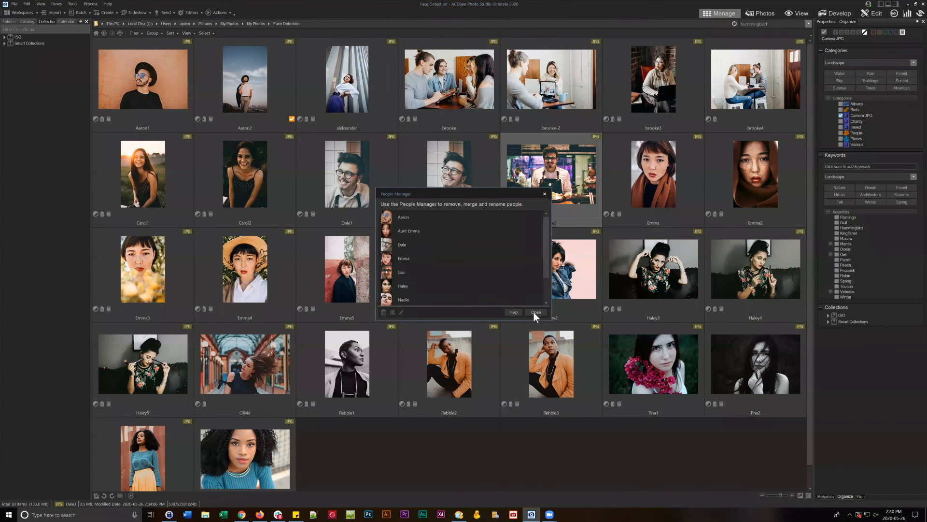
left_click(535, 312)
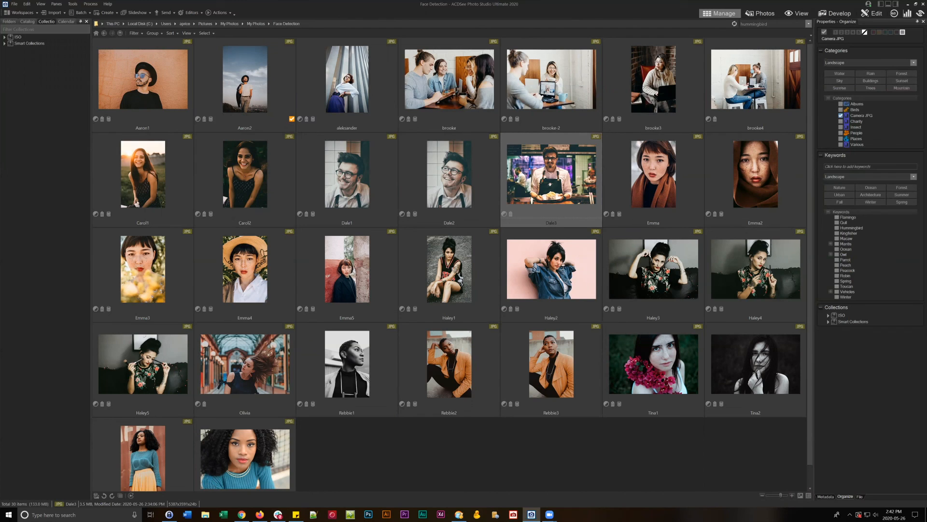
Clear the selection, select the brooke3 photo and move on to brooke4.
left_click(627, 428)
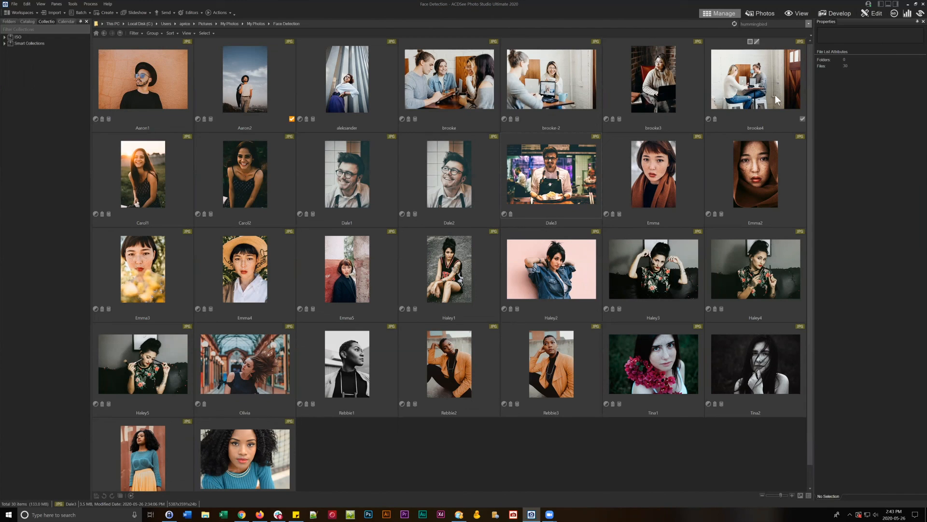
left_click(676, 90)
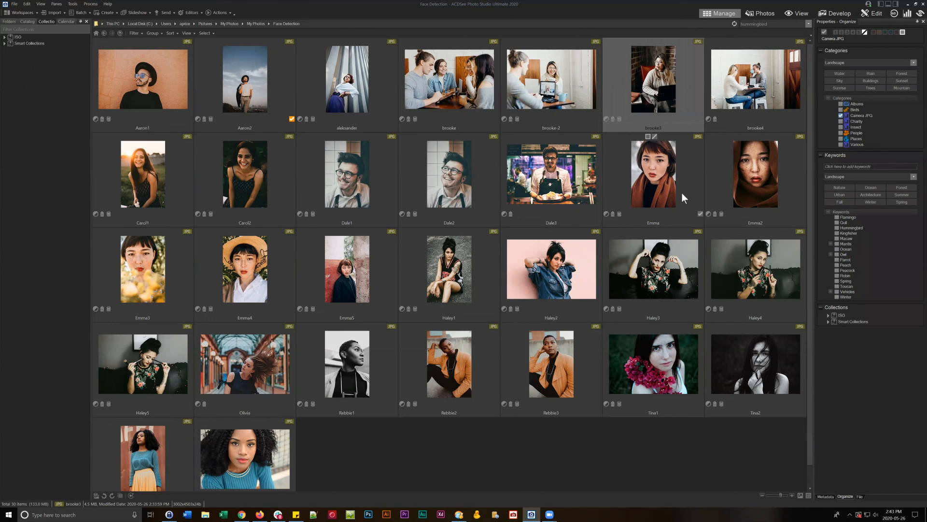
key("Right")
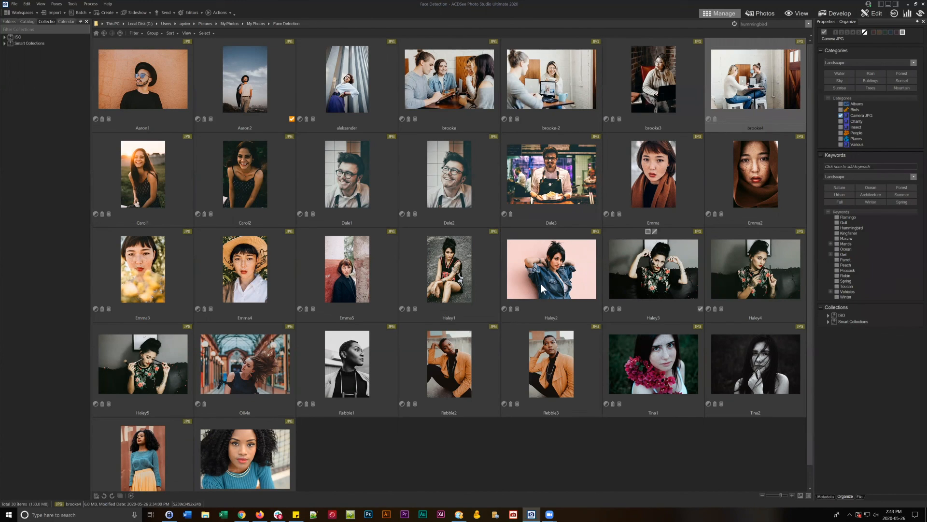